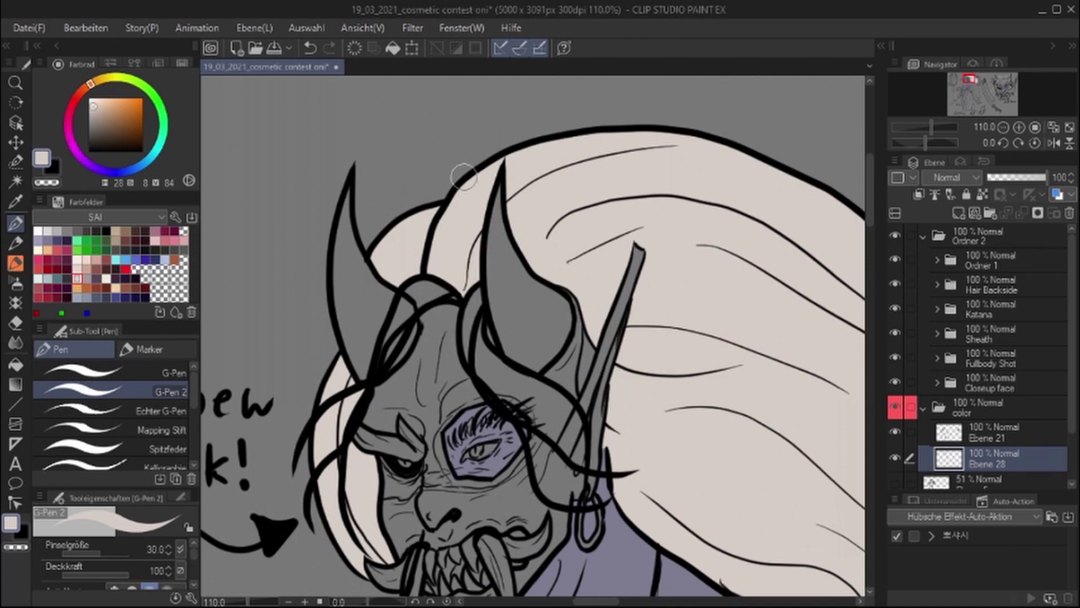
Paint the remaining uncoloured gaps in the full-body figure's hair beige on layer Ebene 28 with G-Pen 2 at size 30
drag(349, 368, 411, 225)
scroll(435, 409, right, 6)
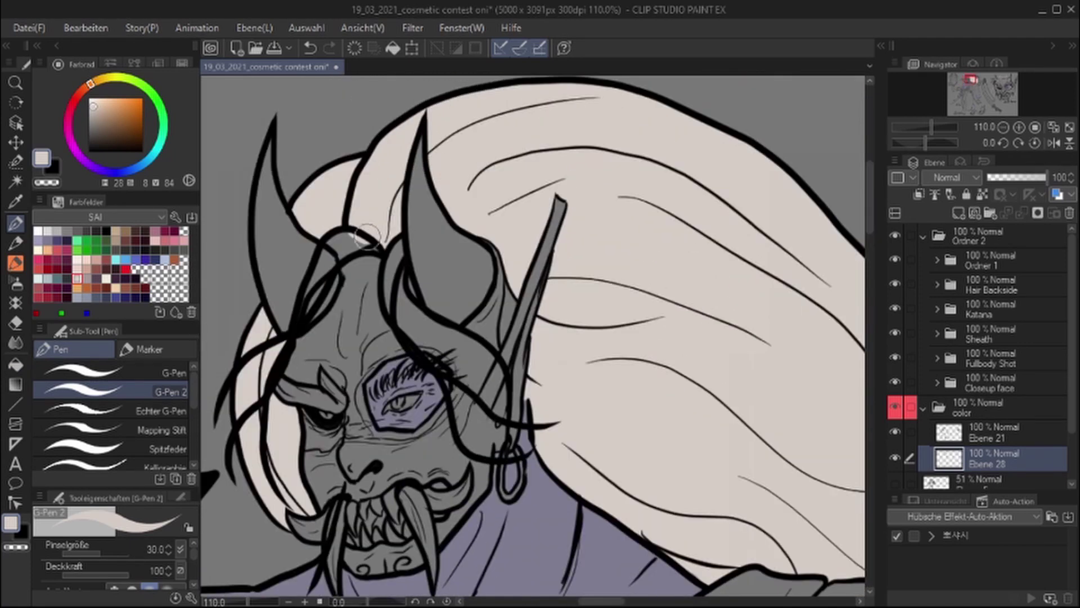
scroll(443, 233, down, 10)
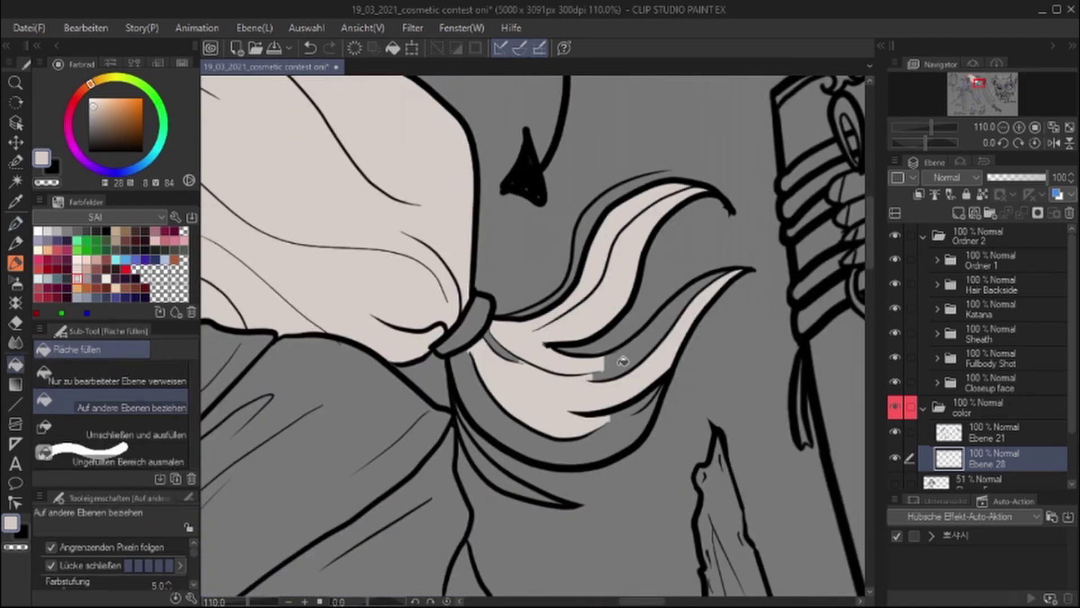
Fill the bandages across the full-body figure's chest and arm with the same beige
scroll(696, 138, down, 4)
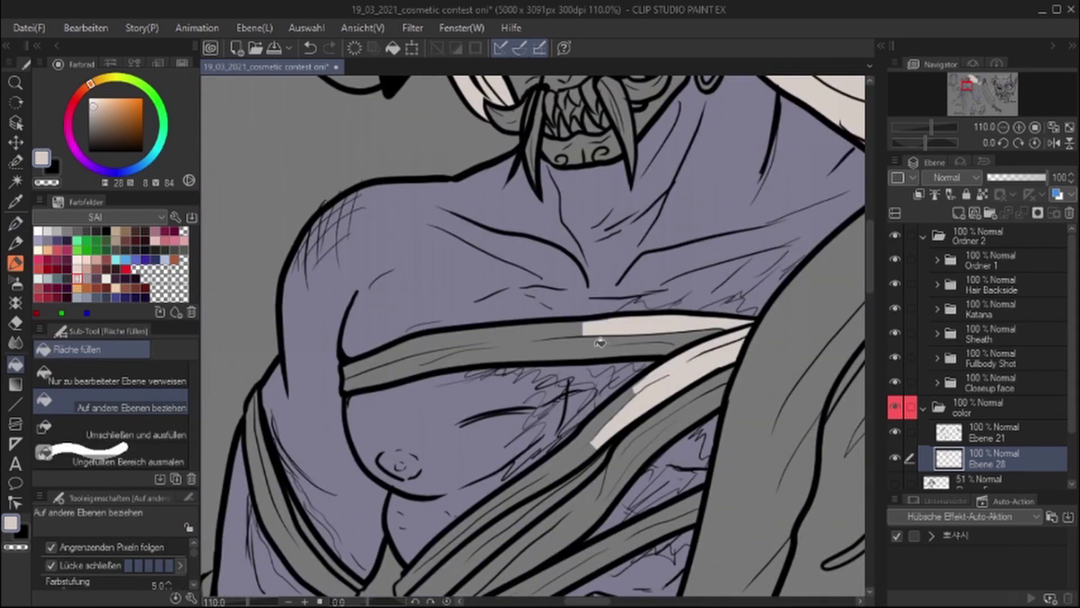
click(598, 338)
scroll(598, 337, up, 2)
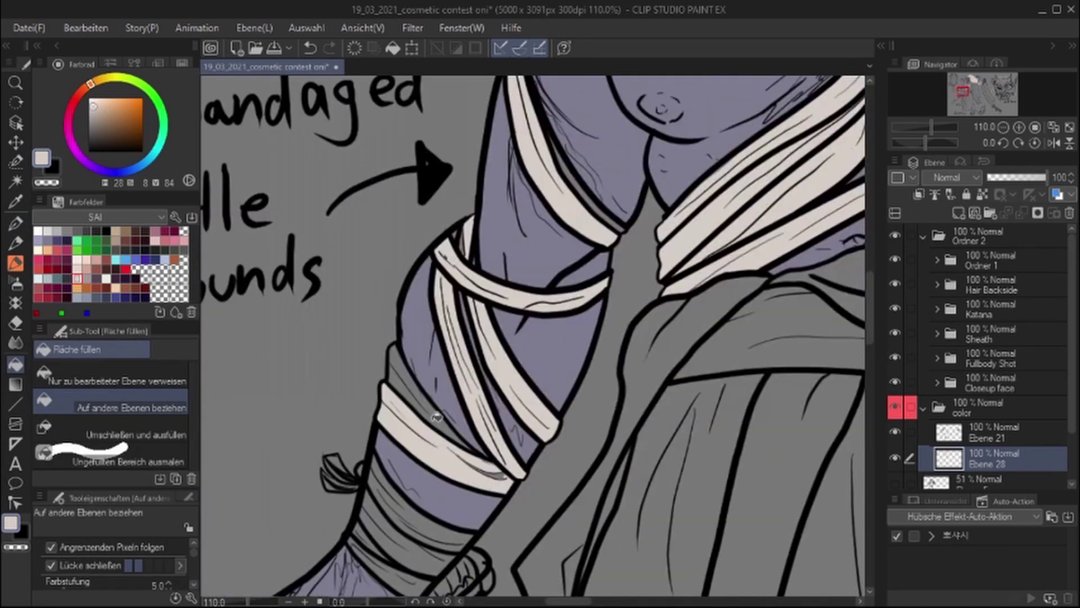
scroll(810, 387, down, 3)
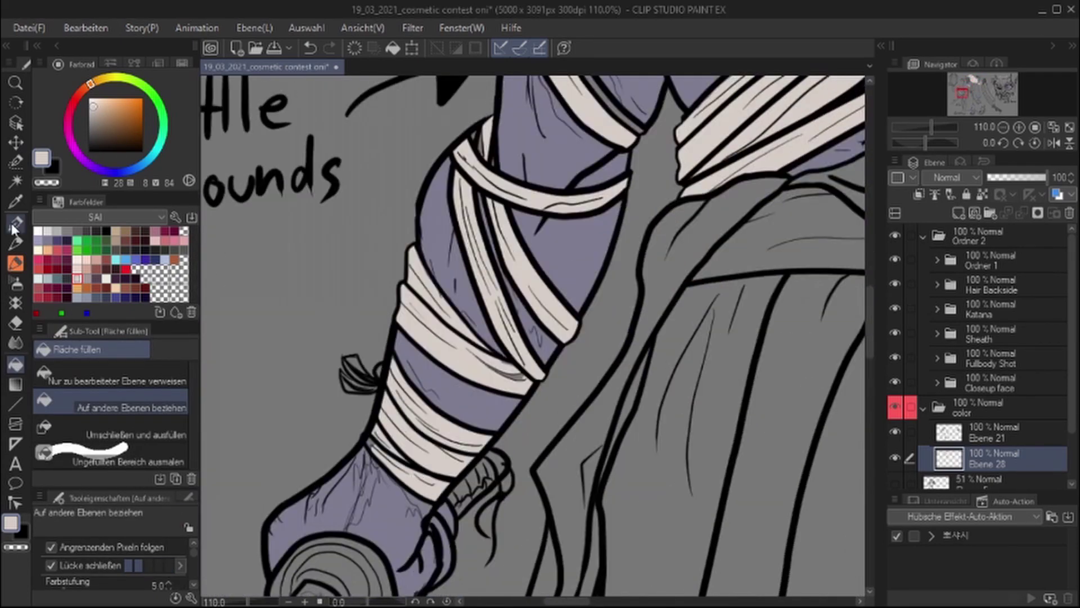
Paint the small bandage knot beside the wrist beige with G-Pen 2 at size 9.6
key(p)
ctrl+alt+drag(401, 391, 350, 361)
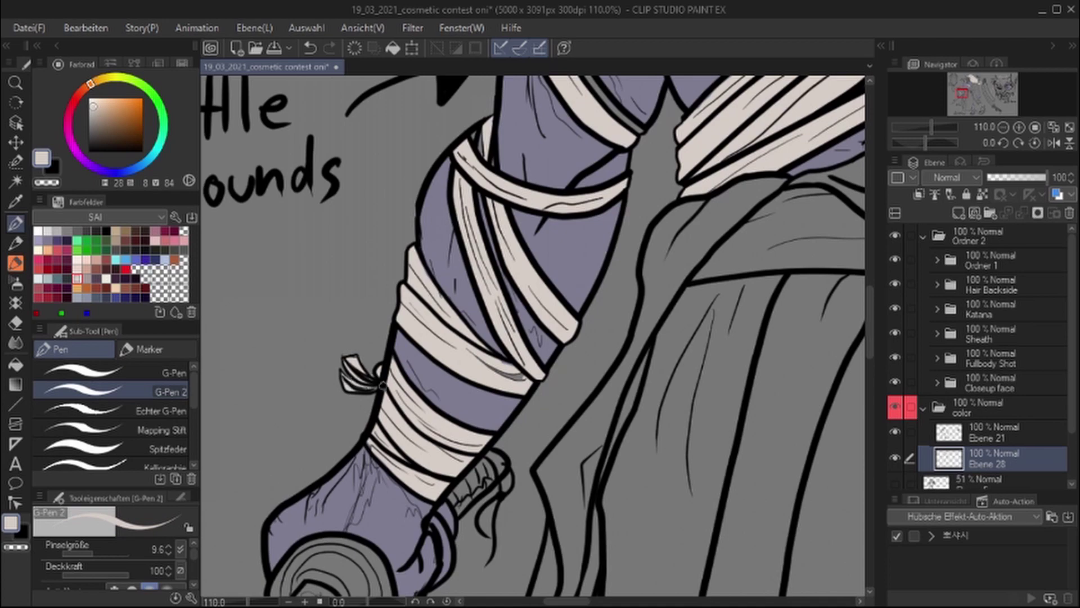
scroll(383, 386, down, 3)
scroll(388, 414, down, 5)
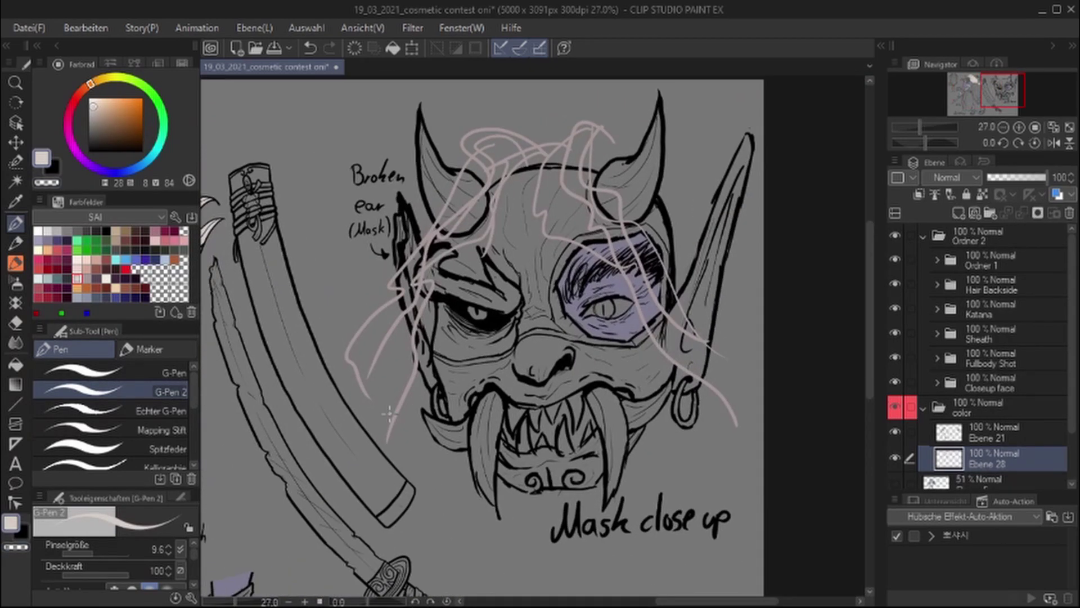
Touch up the arm and chest bandages at brush size 26.9, clearing skin-colour overflow on Ebene 21 and filling beige gaps on Ebene 28
scroll(388, 414, left, 5)
scroll(566, 379, up, 6)
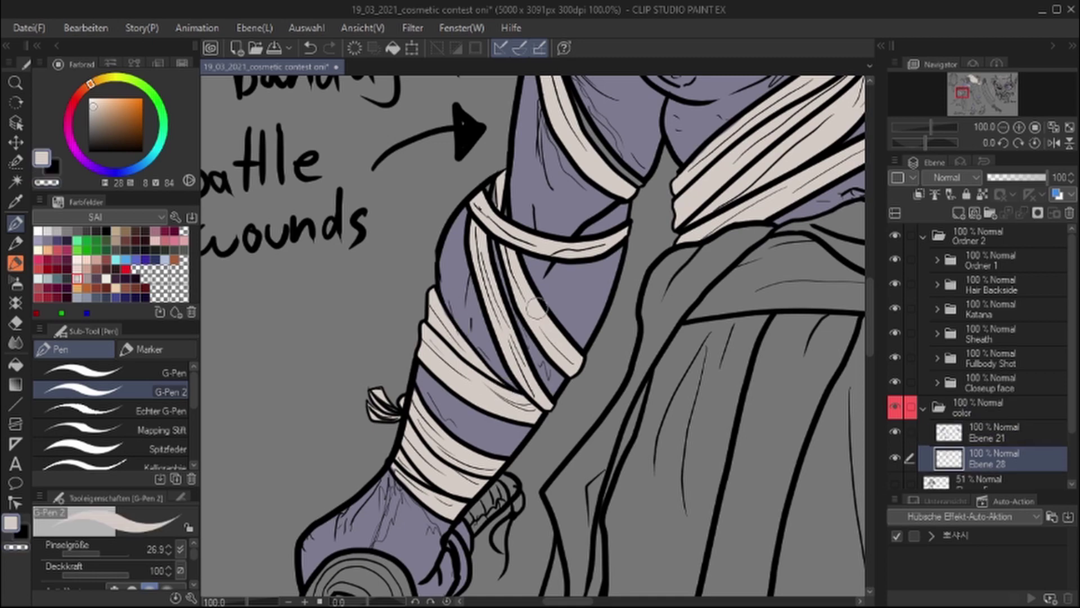
scroll(615, 233, up, 2)
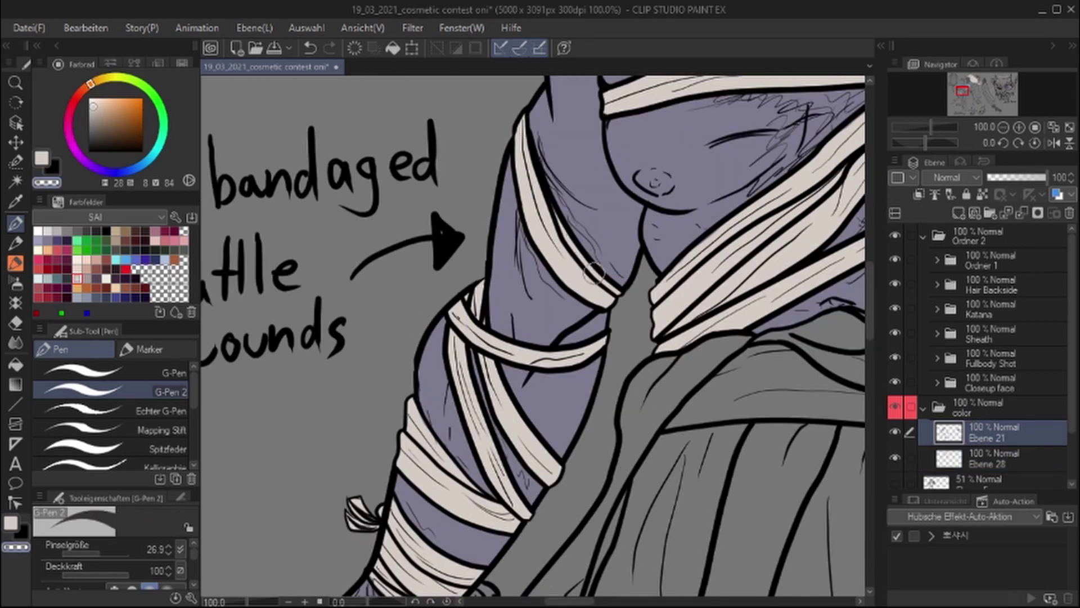
scroll(571, 261, right, 2)
scroll(636, 417, up, 8)
scroll(635, 417, down, 4)
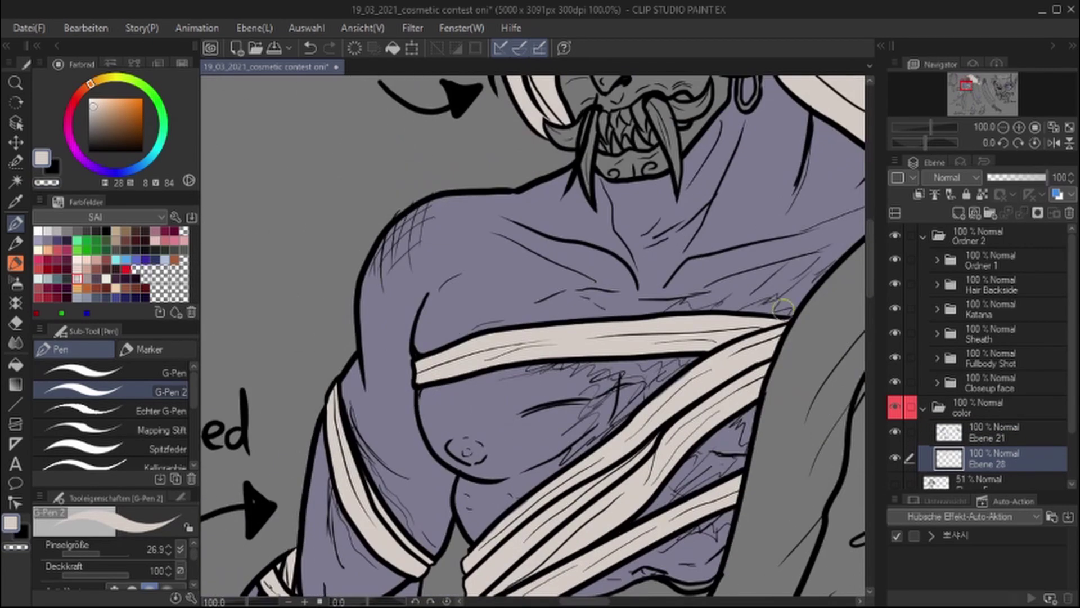
scroll(527, 413, down, 3)
key(alt+bracketright)
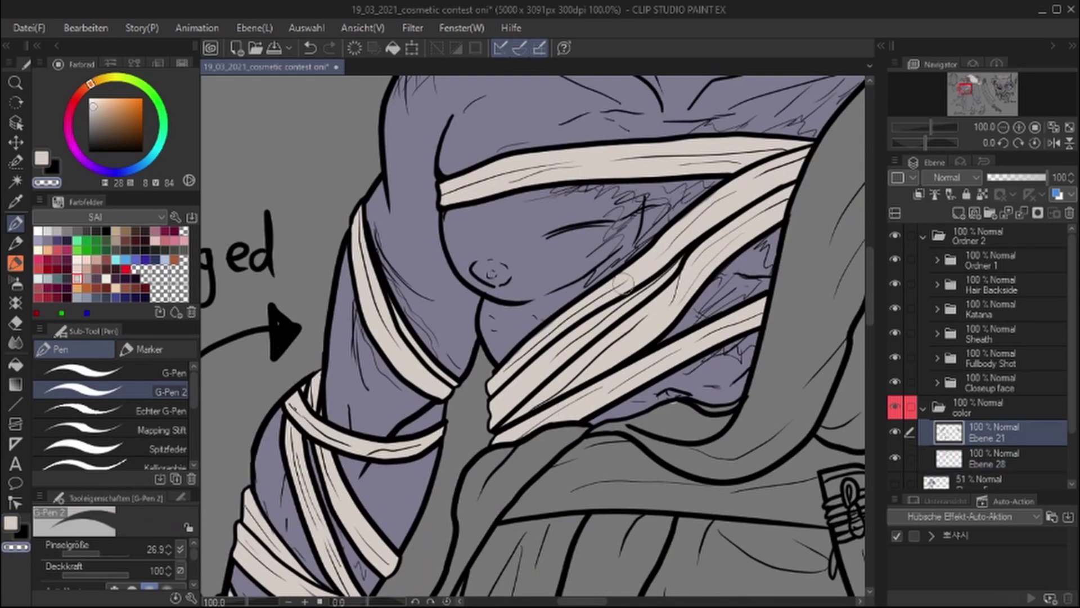
key(alt+bracketleft)
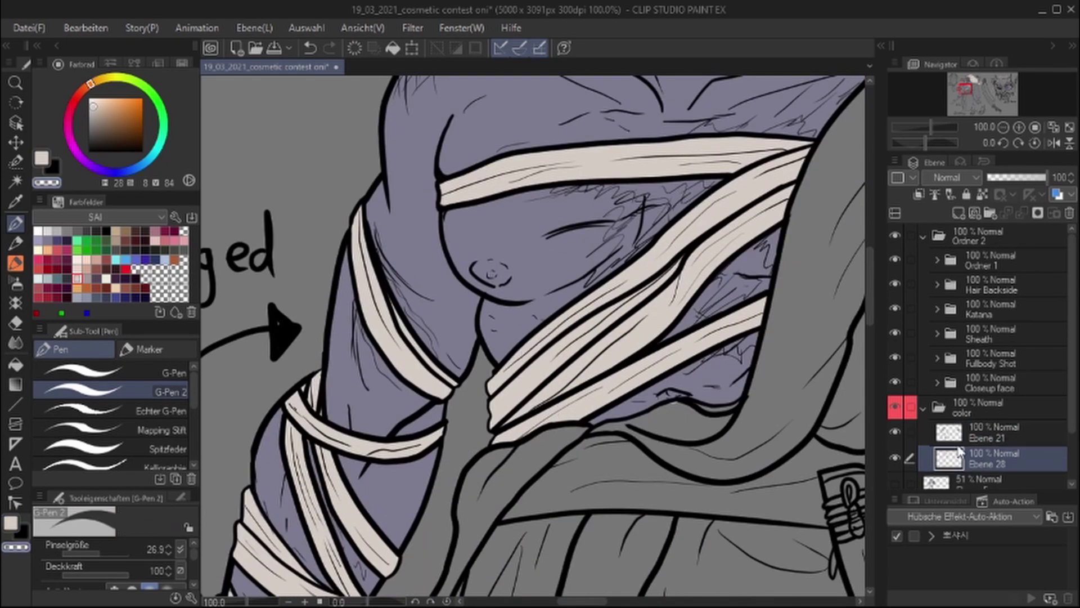
Paint the white of the purple-skinned eye in the mask close-up beige and clear the overflow at its inner corner
scroll(647, 231, down, 3)
scroll(619, 230, down, 3)
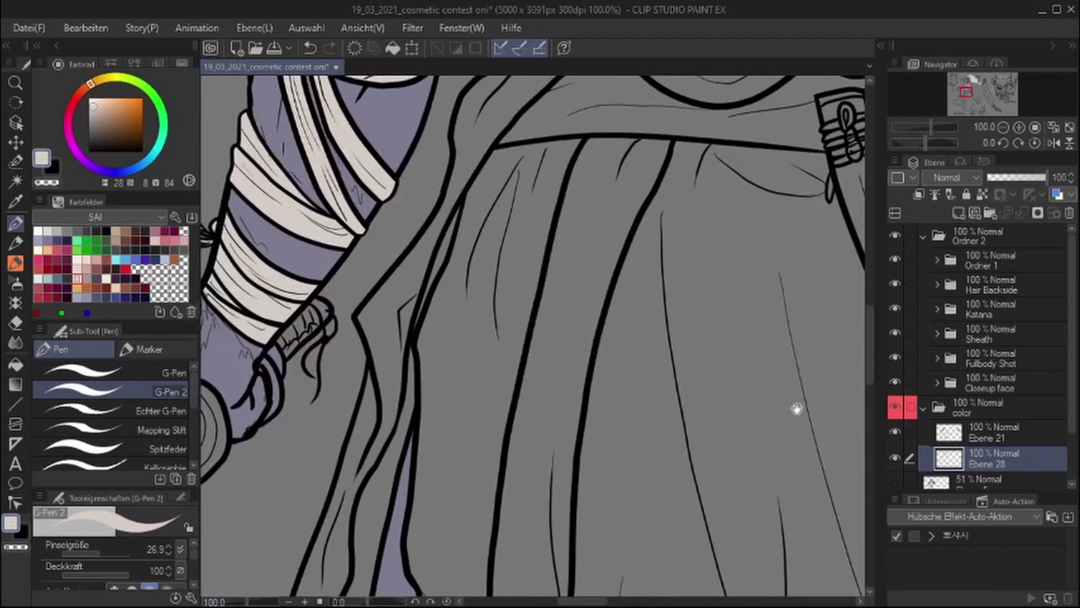
scroll(618, 230, up, 8)
mouse_move(619, 231)
mouse_down()
mouse_move(557, 466)
mouse_move(714, 389)
mouse_move(647, 394)
mouse_move(676, 360)
mouse_move(689, 369)
mouse_up()
key(alt+bracketright)
key(alt+bracketleft)
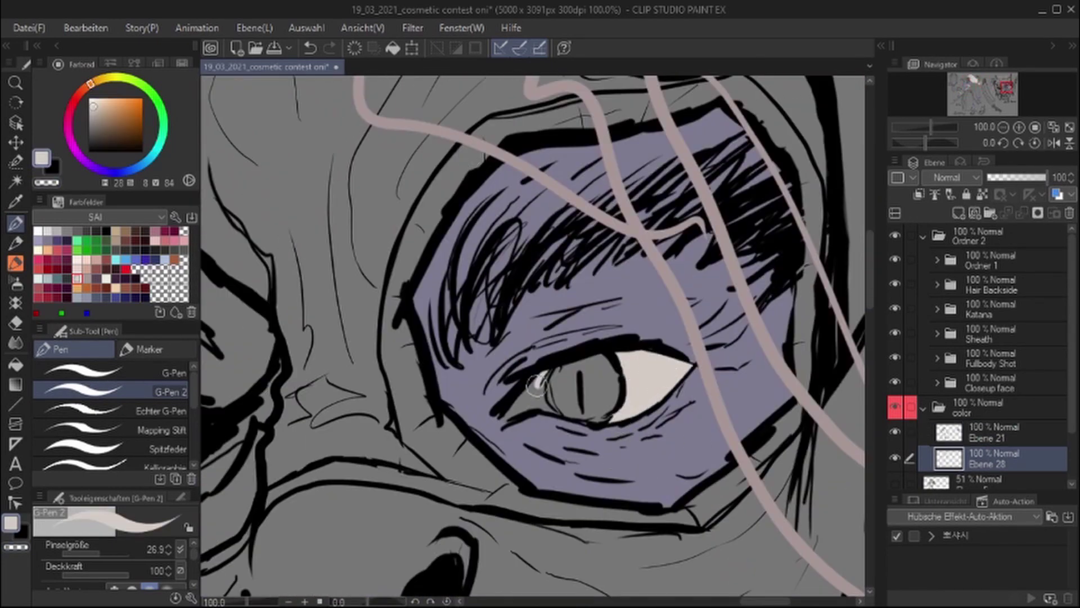
drag(537, 412, 603, 359)
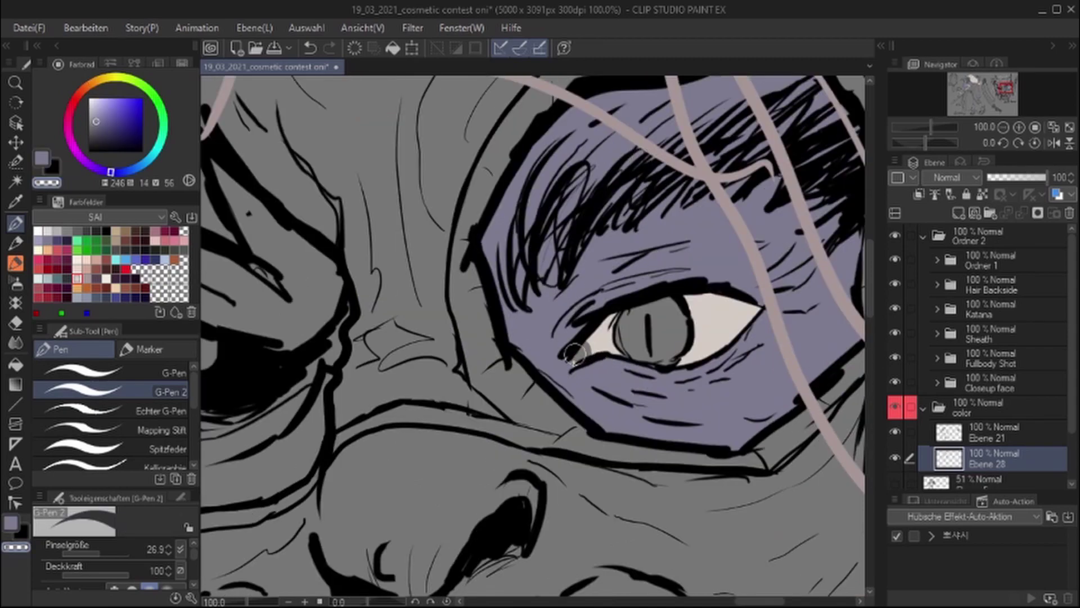
drag(681, 379, 748, 266)
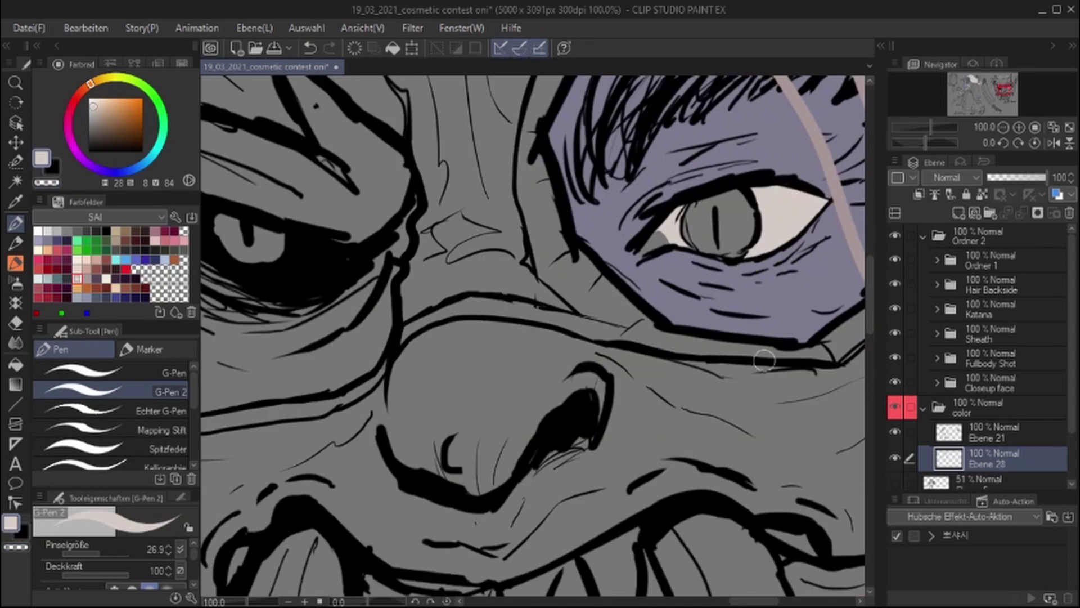
Fill the sock of the full-body figure's side-view foot with beige on Ebene 28
scroll(764, 360, down, 10)
drag(565, 473, 495, 421)
scroll(495, 421, up, 3)
click(18, 223)
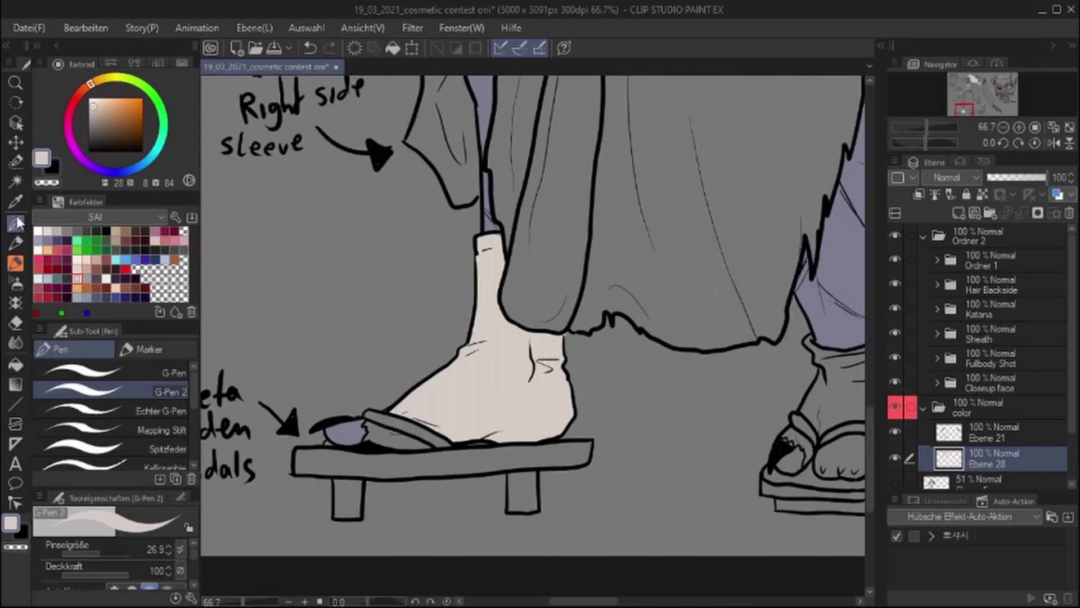
drag(218, 157, 55, 107)
scroll(330, 272, up, 4)
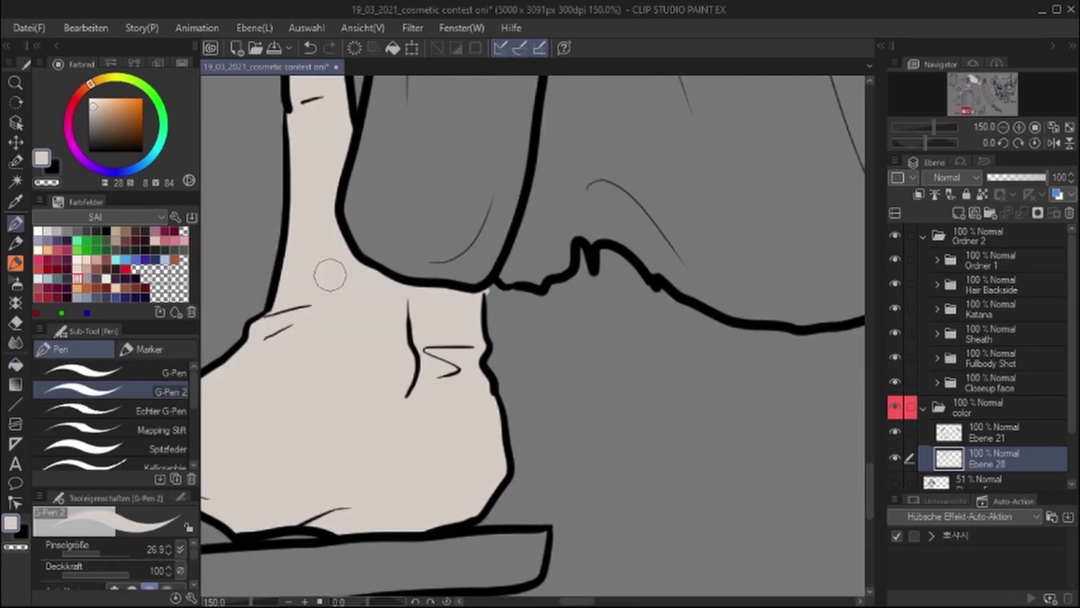
Clean up the side-view sock's edges, clearing skin colour on Ebene 21 and painting beige around the torn toe on Ebene 28
key(alt+bracketright)
scroll(428, 275, down, 5)
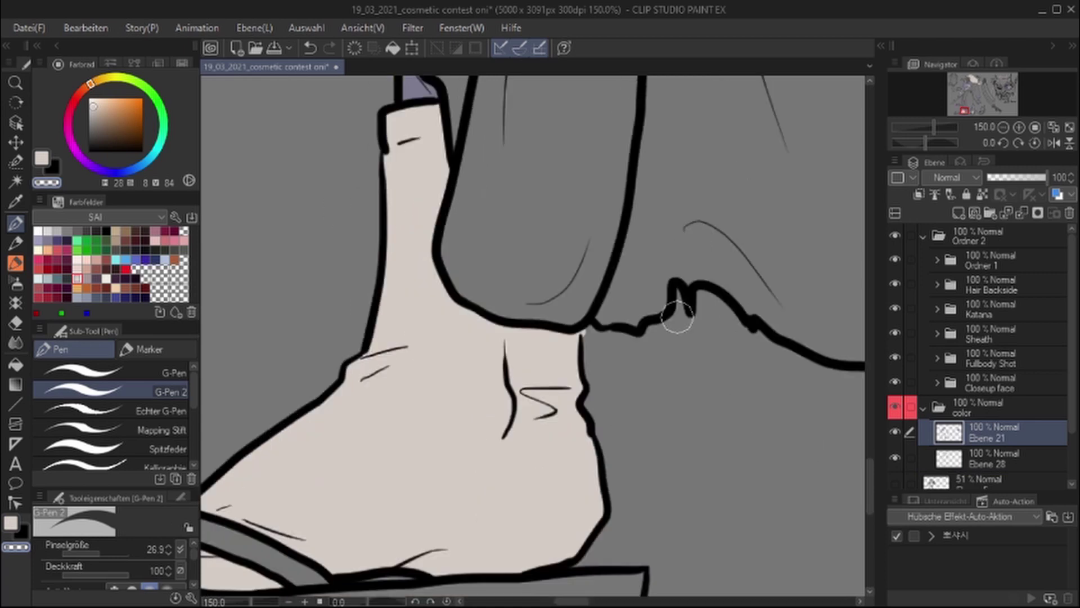
key(alt+bracketleft)
drag(405, 276, 767, 161)
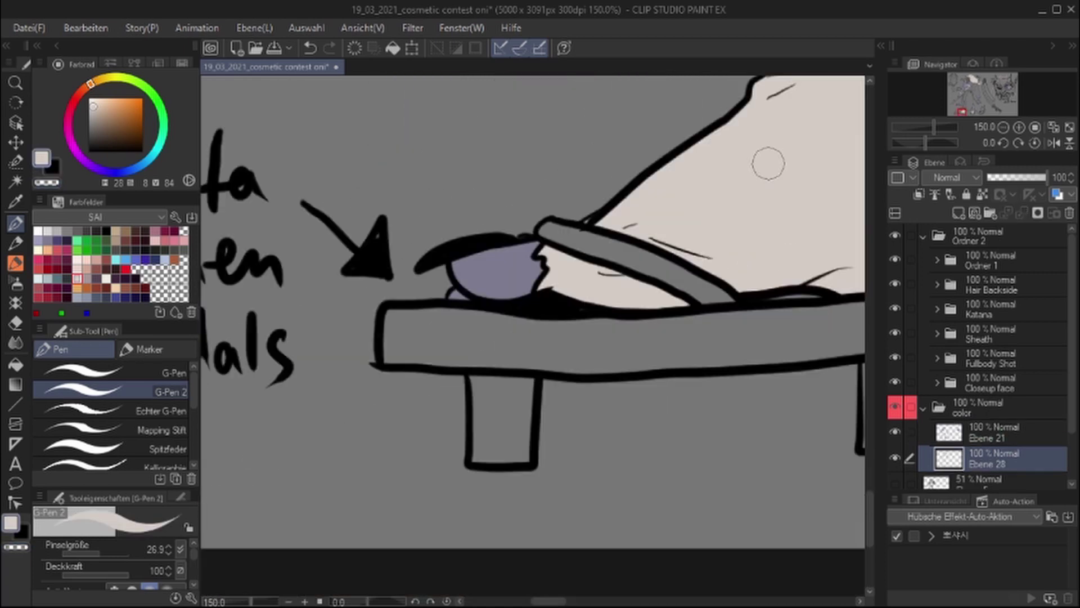
drag(580, 325, 549, 219)
Colour the sock in the large foot close-up beige, covering the gaps around the sandal strap and heel
scroll(475, 181, down, 3)
drag(844, 337, 505, 366)
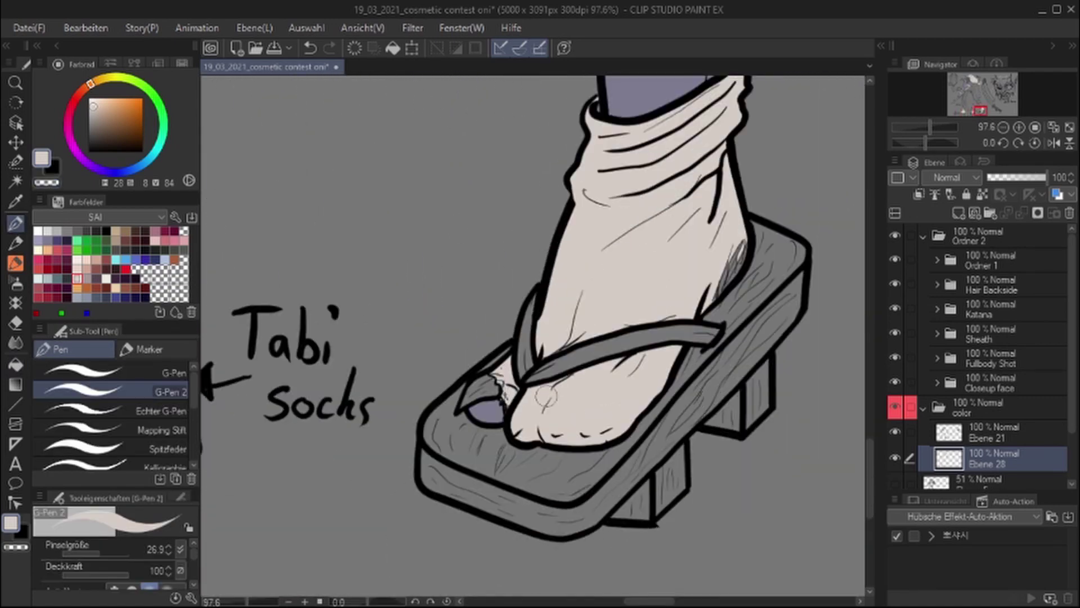
drag(545, 397, 525, 442)
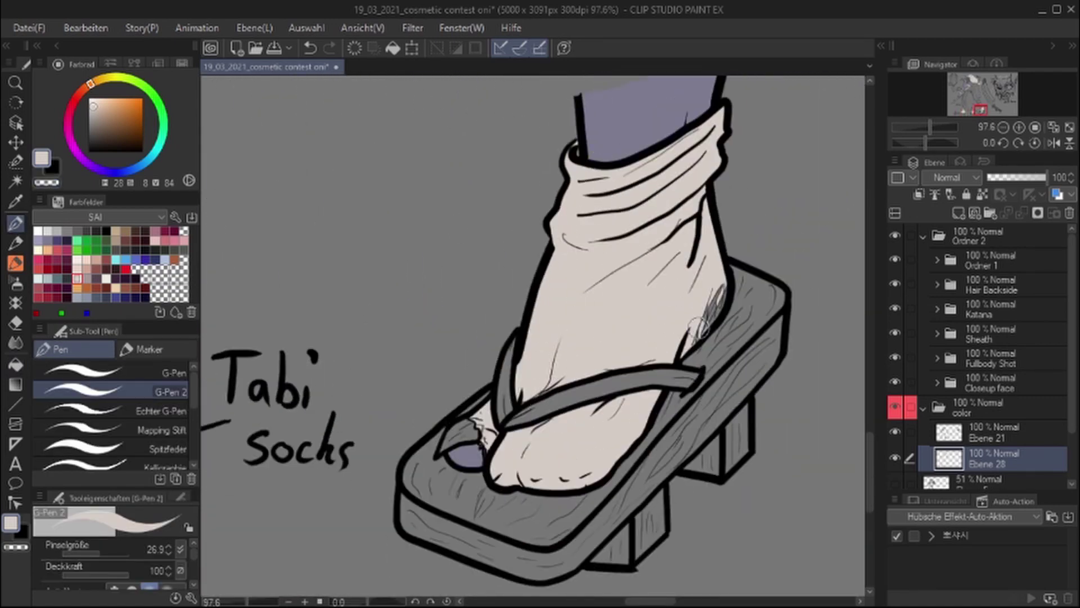
scroll(702, 243, down, 3)
scroll(700, 257, down, 3)
Touch up the full-body figure's front-facing foot, painting the exposed big toe in the sampled purple-grey skin colour on Ebene 21
mouse_move(681, 281)
mouse_down()
mouse_move(735, 381)
mouse_move(506, 338)
mouse_up()
scroll(453, 330, up, 3)
alt+click(453, 315)
scroll(453, 331, up, 2)
drag(472, 397, 483, 387)
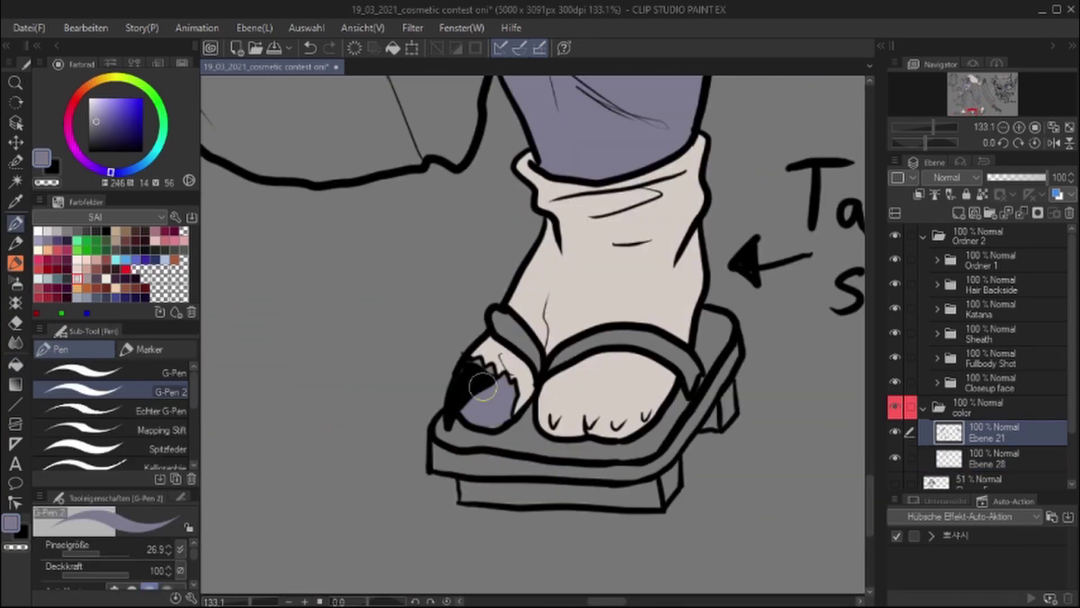
scroll(457, 400, down, 4)
drag(557, 450, 651, 379)
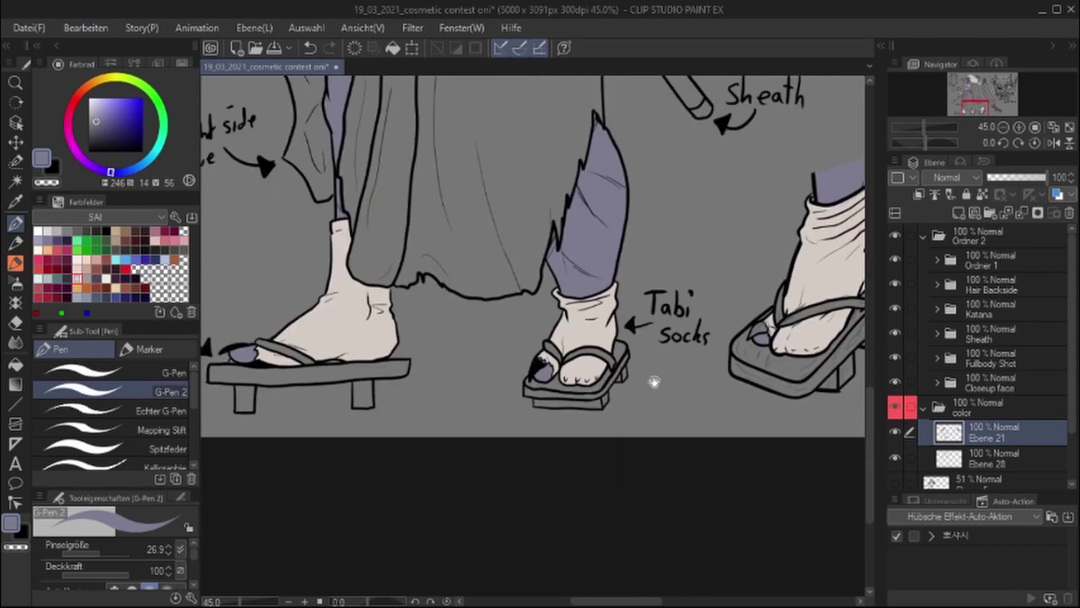
Add a new layer directly below Ebene 28 and choose a light golden orange as the drawing colour
scroll(715, 272, up, 2)
key(alt+bracketleft)
drag(715, 272, 779, 471)
scroll(534, 338, up, 2)
key(ctrl+shift+n)
click(120, 104)
Paint the full-body figure's hoop earring golden orange with the brush reduced to size 13.6
drag(366, 444, 507, 360)
scroll(506, 314, up, 5)
drag(532, 265, 568, 279)
key(bracketleft)
drag(597, 322, 636, 342)
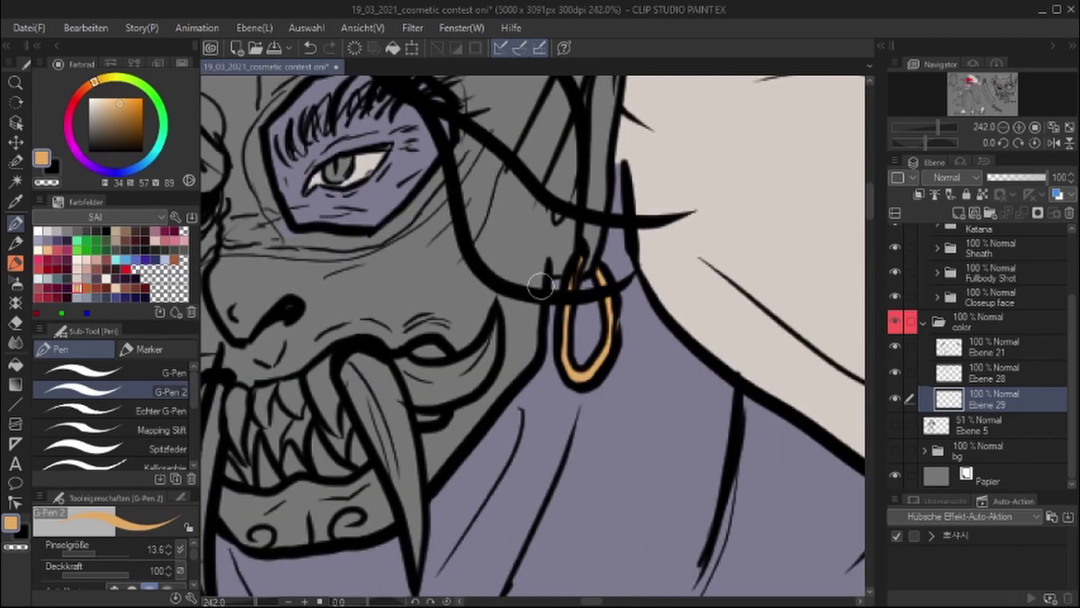
Paint the rim around the mask's broken eye opening golden orange on the full-body figure
drag(430, 184, 588, 280)
drag(585, 283, 588, 279)
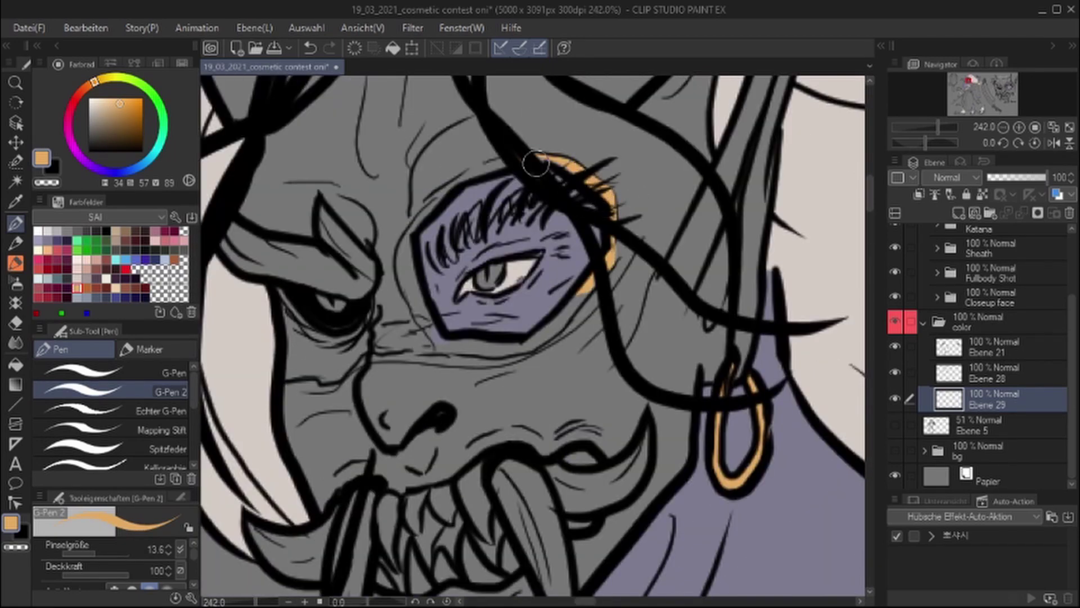
mouse_move(428, 228)
mouse_down()
mouse_move(442, 335)
mouse_move(475, 352)
mouse_up()
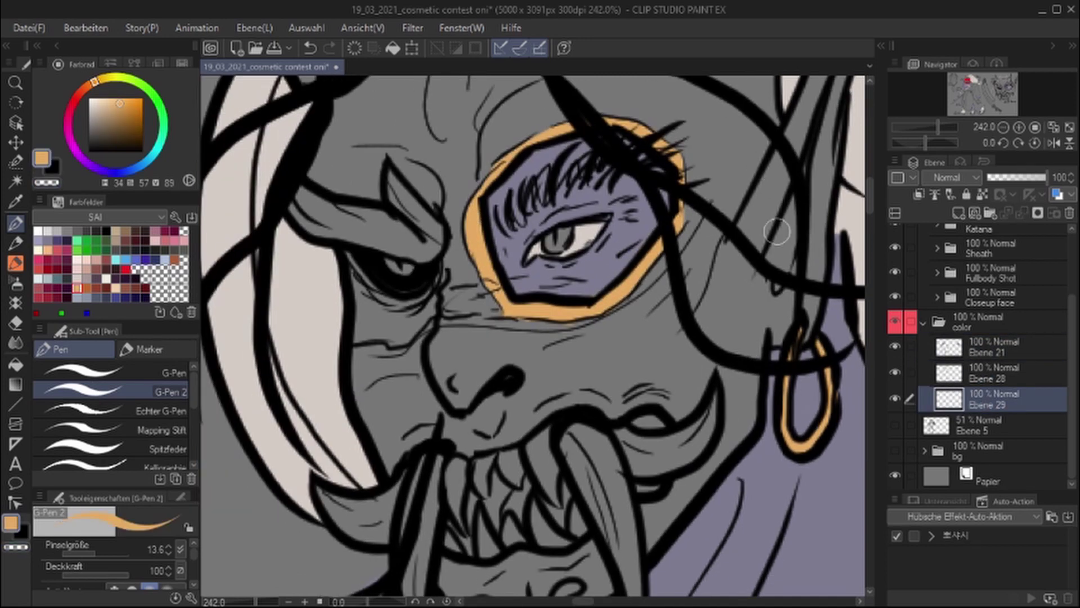
drag(484, 332, 557, 296)
drag(682, 261, 789, 230)
Paint the crack running across the mask's cheek and nose bridge to the eye opening golden orange
drag(543, 296, 461, 322)
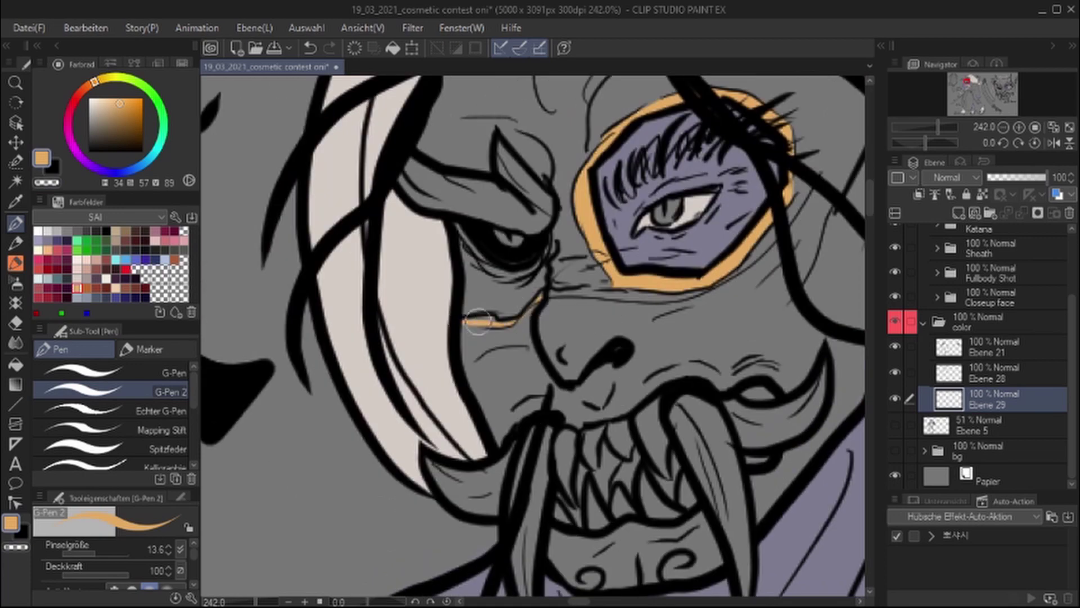
drag(540, 292, 464, 298)
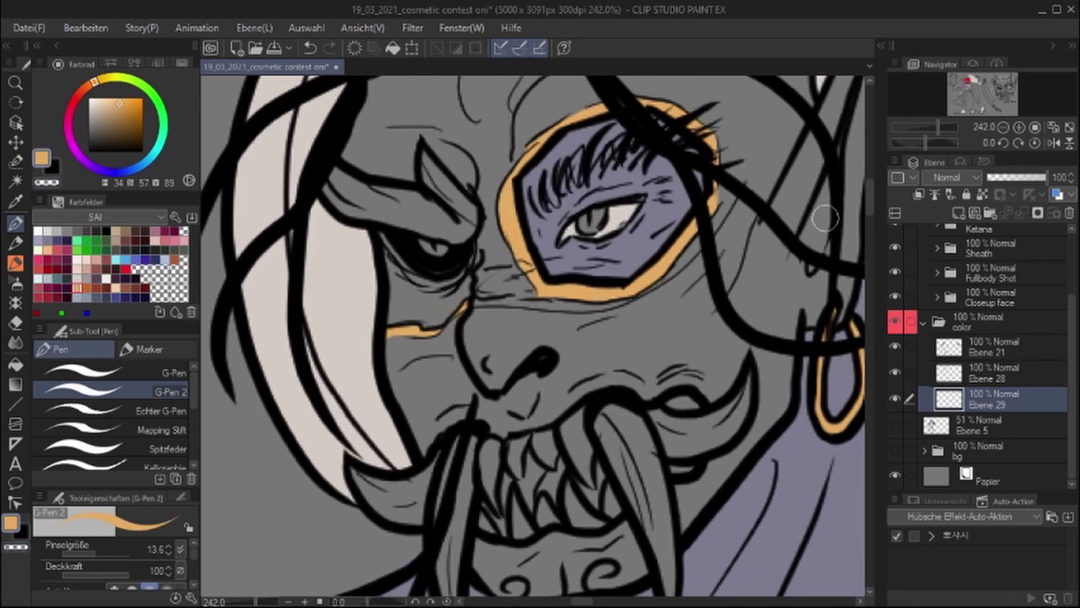
drag(825, 218, 807, 220)
drag(459, 304, 511, 296)
drag(642, 298, 566, 301)
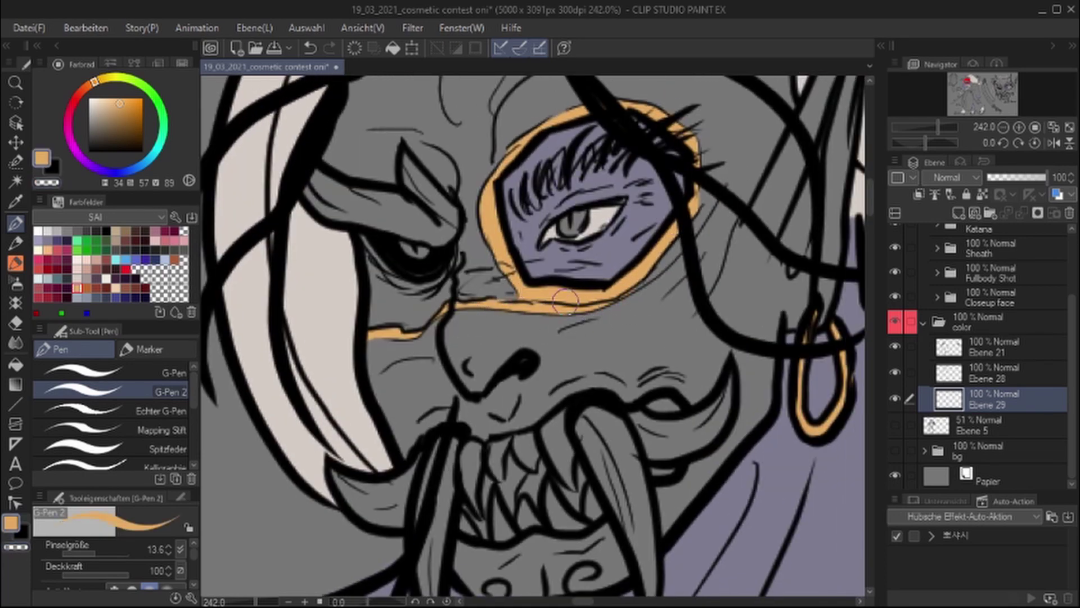
drag(749, 286, 687, 308)
Remove the stray lines crossing the mask's left tusk on line layer Ebene 23 with the Vector eraser
drag(755, 373, 879, 204)
click(922, 323)
click(938, 358)
scroll(893, 379, down, 3)
click(962, 364)
click(16, 322)
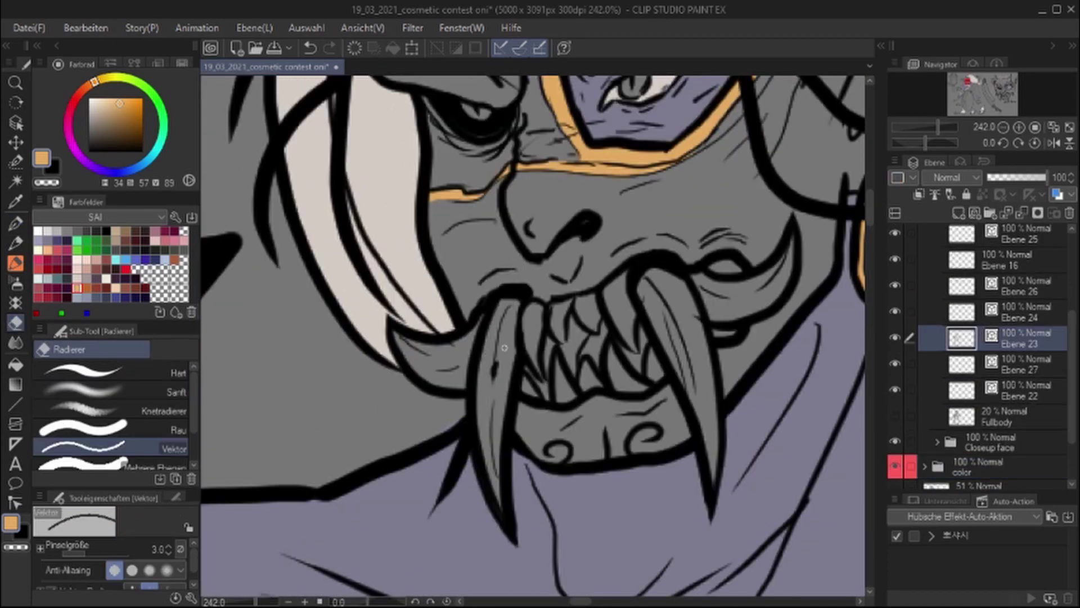
key(ctrl+z)
key(ctrl+z)
key(ctrl+z)
Paint the swirl ornaments on the mask's chin golden orange on layer Ebene 29 with G-Pen 2 at size 7.7
click(1013, 430)
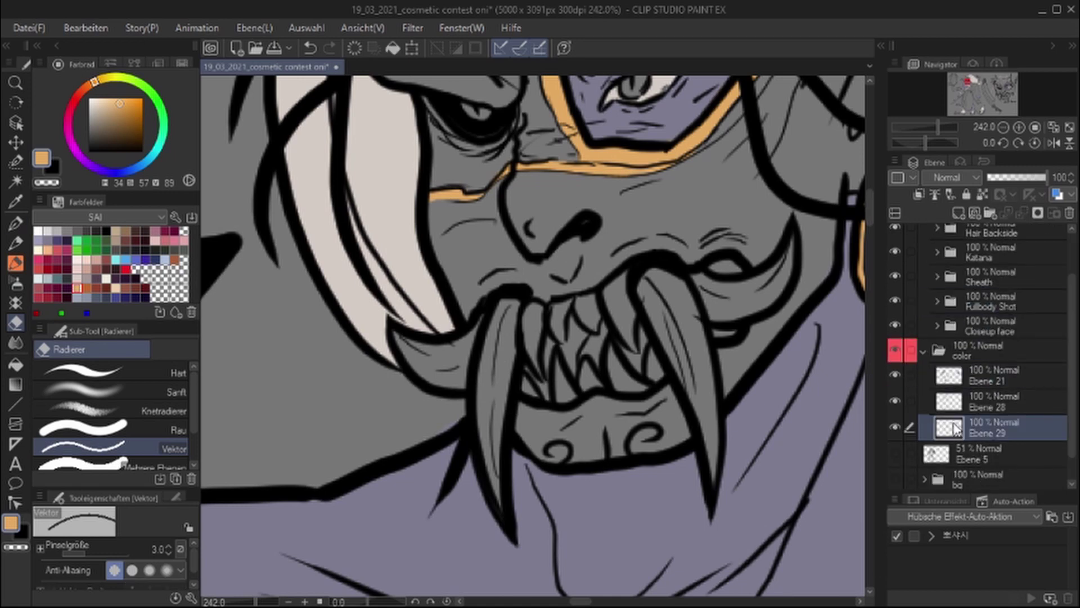
key(p)
mouse_move(660, 445)
mouse_down()
mouse_move(585, 376)
mouse_move(564, 329)
mouse_up()
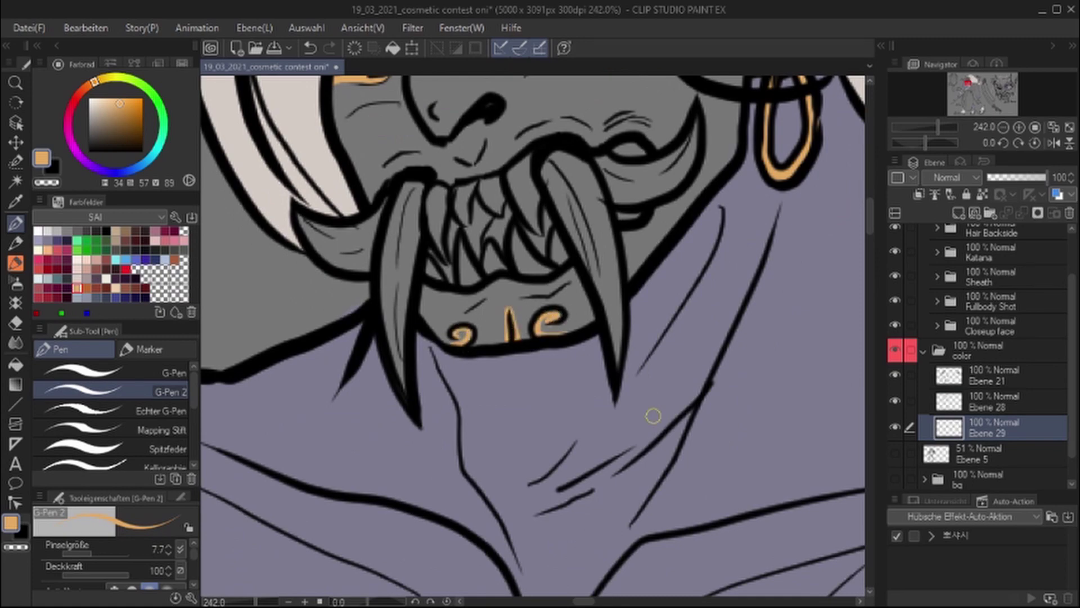
scroll(698, 259, up, 5)
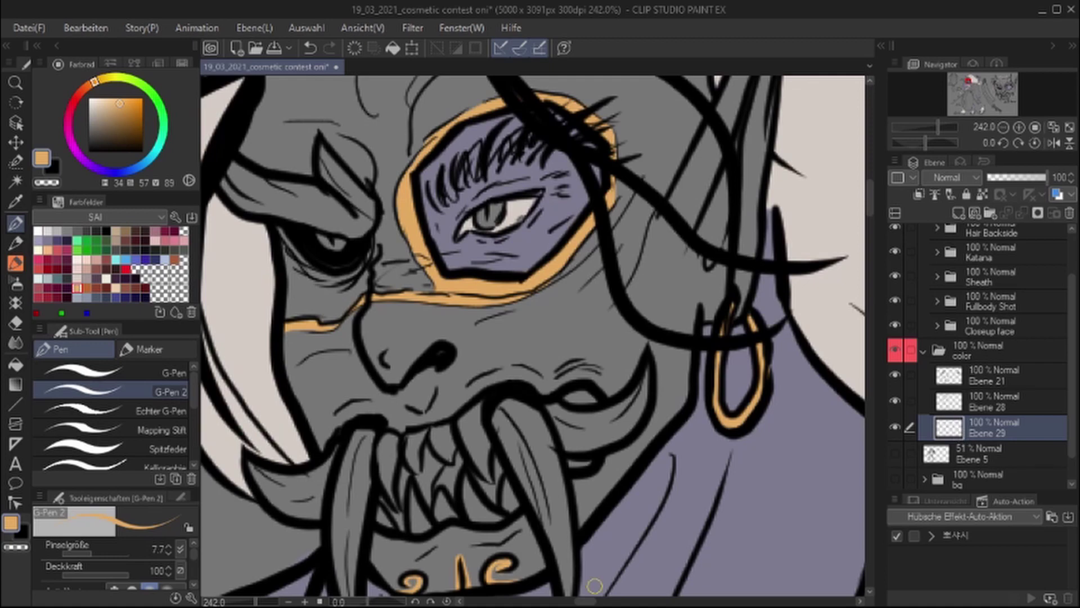
scroll(641, 311, down, 2)
scroll(773, 300, down, 10)
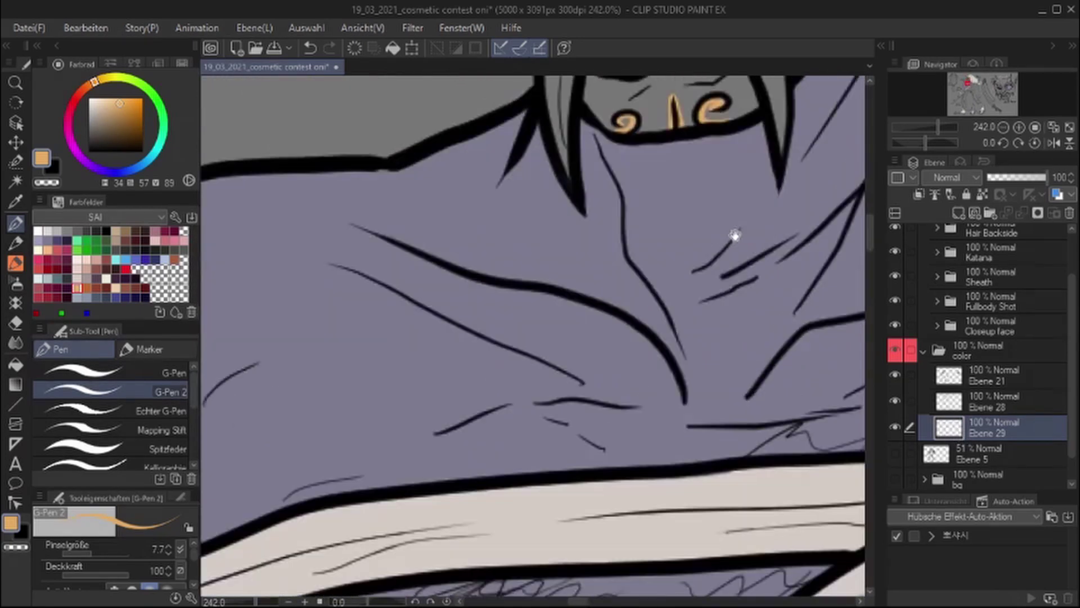
Fill the blade collar of the full-body figure's katana golden orange on layer Ebene 29
scroll(424, 501, up, 3)
click(17, 367)
click(507, 360)
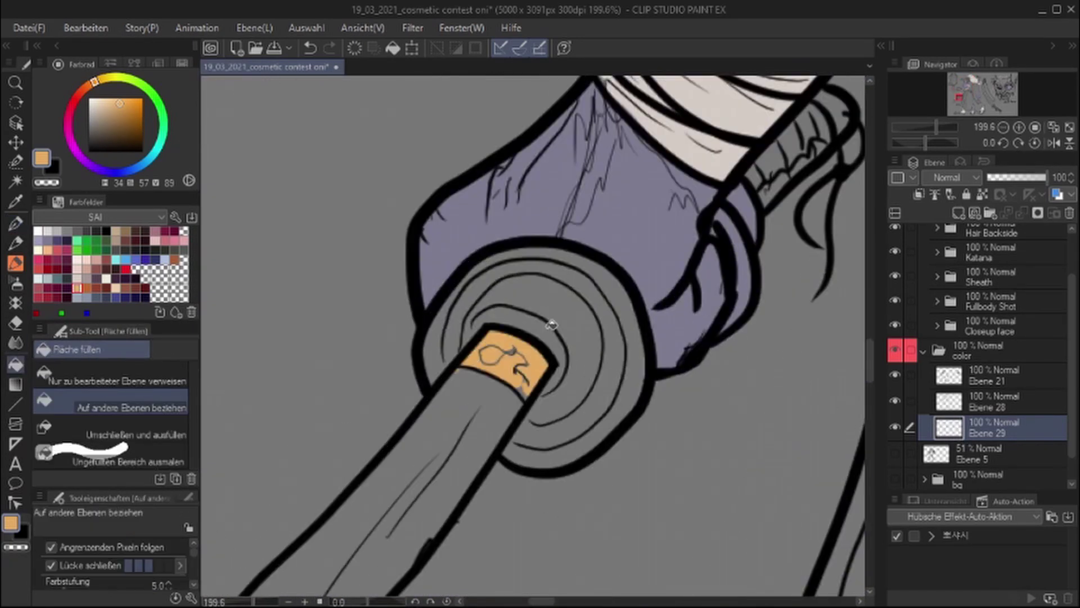
key(p)
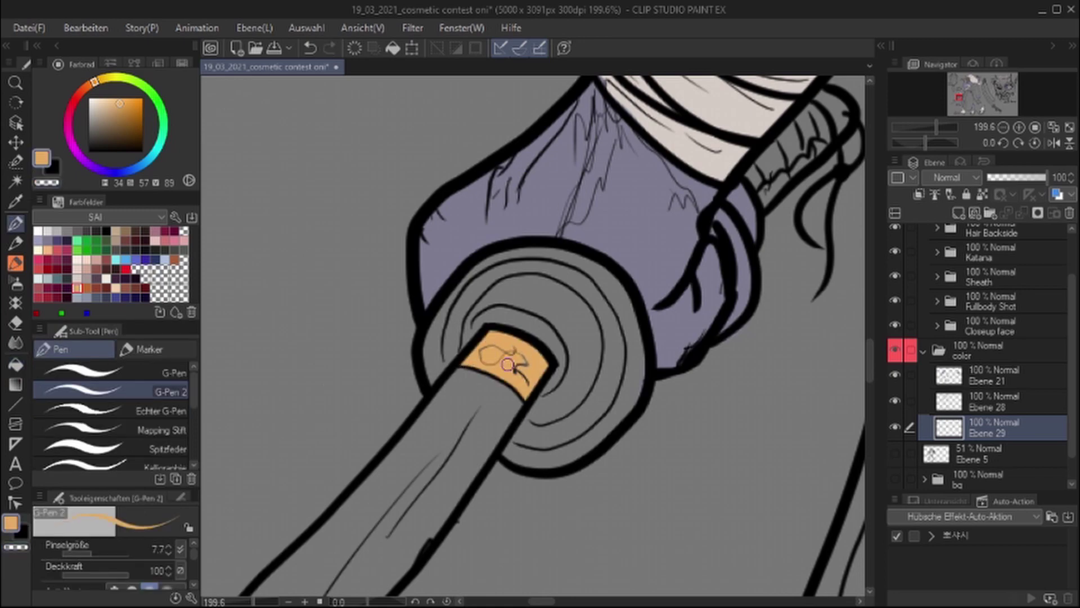
Fill the rim at the mouth of the full-body figure's sheath golden orange on layer Ebene 21
drag(858, 214, 785, 282)
click(953, 374)
drag(360, 113, 384, 332)
drag(574, 480, 664, 220)
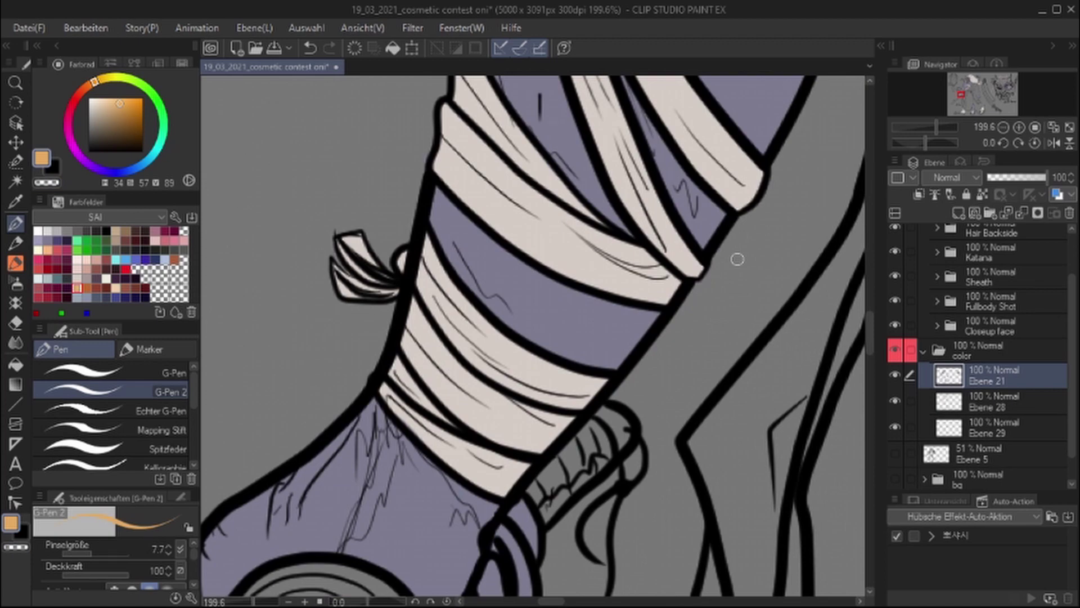
drag(786, 472, 784, 377)
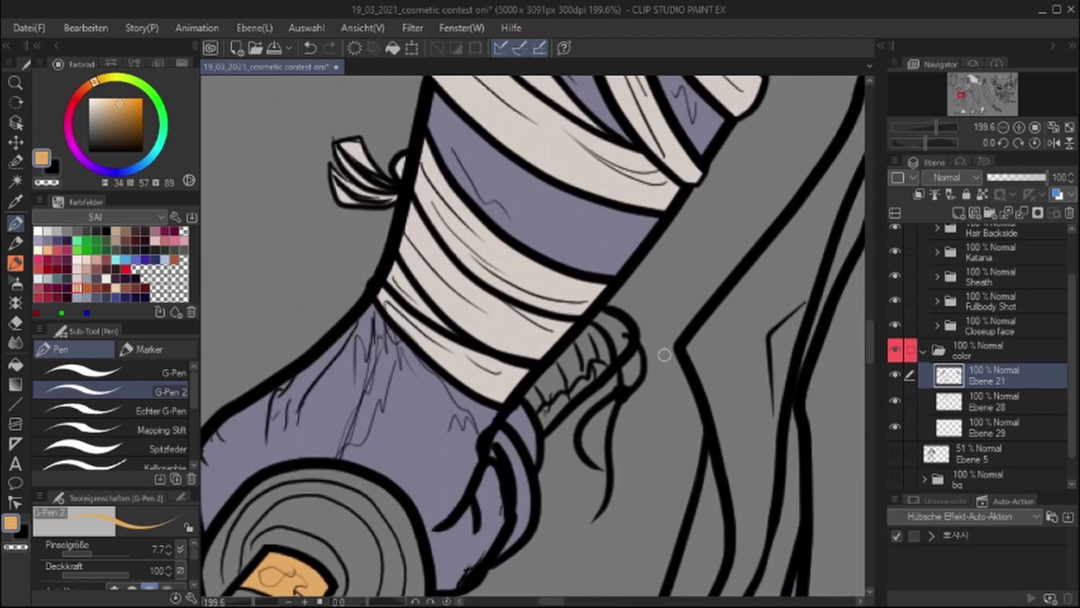
scroll(534, 337, down, 5)
drag(507, 169, 450, 225)
scroll(575, 369, down, 2)
scroll(449, 249, up, 5)
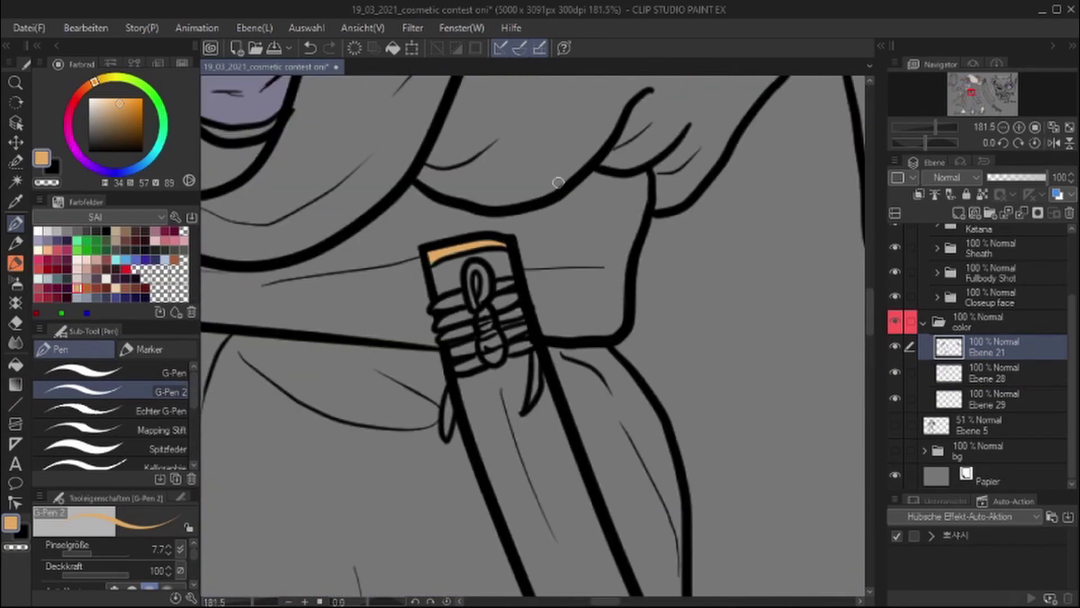
Fill the end cap of the full-body figure's sheath golden orange
key(g)
drag(562, 507, 563, 169)
click(505, 365)
key(p)
Fill the rim and swirl ornament at the mouth of the separate sheath drawing golden orange on layer Ebene 21
scroll(619, 281, down, 3)
scroll(638, 94, up, 2)
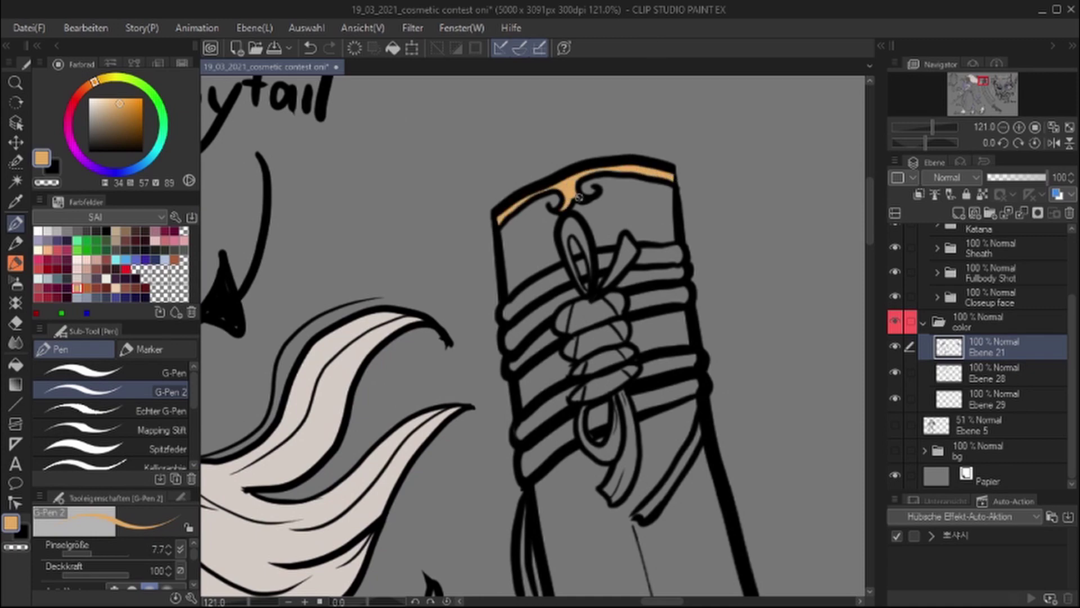
drag(723, 387, 704, 309)
Paint the swirl-patterned blade collar of the separate katana drawing golden orange with G-Pen 2
scroll(546, 352, down, 4)
drag(545, 352, 506, 113)
drag(619, 534, 620, 353)
scroll(424, 288, up, 2)
mouse_move(442, 307)
mouse_down()
mouse_move(428, 338)
mouse_move(439, 394)
mouse_move(445, 267)
mouse_up()
drag(403, 371, 468, 315)
drag(768, 286, 679, 128)
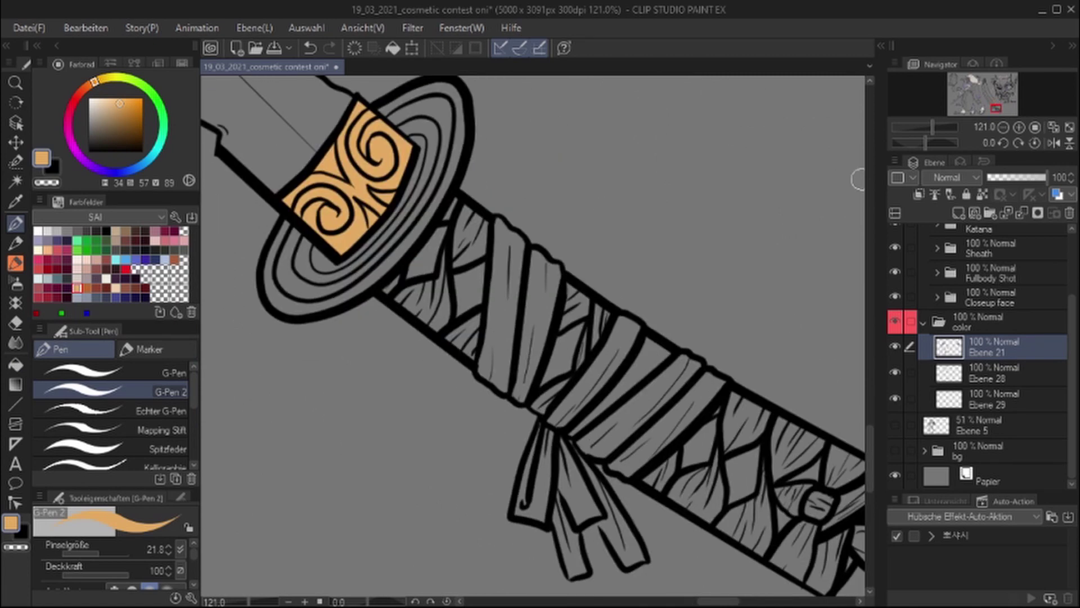
Fill the pommel cap at the end of the separate katana's handle golden orange
drag(858, 179, 660, 135)
mouse_move(703, 284)
mouse_down()
mouse_move(729, 321)
mouse_move(698, 400)
mouse_move(603, 358)
mouse_up()
key(g)
key(p)
scroll(621, 279, down, 3)
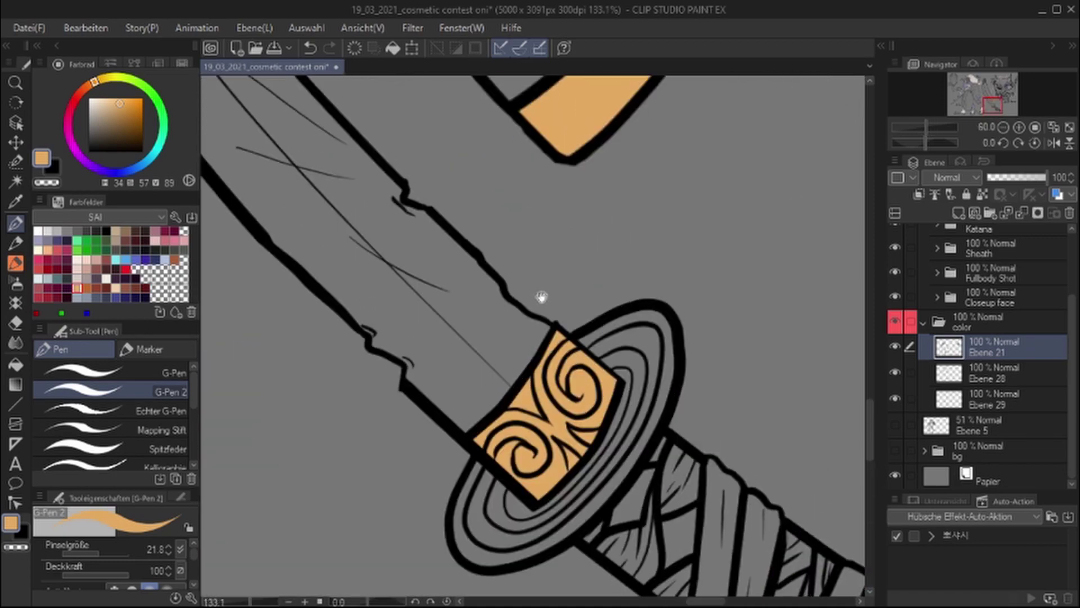
Paint the guard of the separate katana golden orange with G-Pen 2 at size 21.8, erasing overspill with transparent colour
drag(531, 140, 563, 281)
scroll(370, 242, down, 1)
scroll(610, 271, up, 1)
mouse_move(546, 355)
mouse_down()
mouse_move(613, 360)
mouse_move(552, 354)
mouse_move(569, 333)
mouse_move(550, 350)
mouse_up()
key(c)
key(c)
key(c)
mouse_move(453, 340)
mouse_down()
mouse_move(430, 364)
mouse_move(414, 363)
mouse_move(445, 351)
mouse_up()
key(c)
drag(667, 323, 585, 328)
drag(417, 364, 415, 345)
drag(469, 324, 365, 491)
drag(676, 249, 647, 354)
drag(665, 243, 655, 194)
Fill the earring and the rim around the broken eye opening on the mask close-up golden orange
scroll(658, 318, down, 3)
drag(658, 318, 619, 467)
key(g)
click(552, 200)
scroll(552, 199, up, 2)
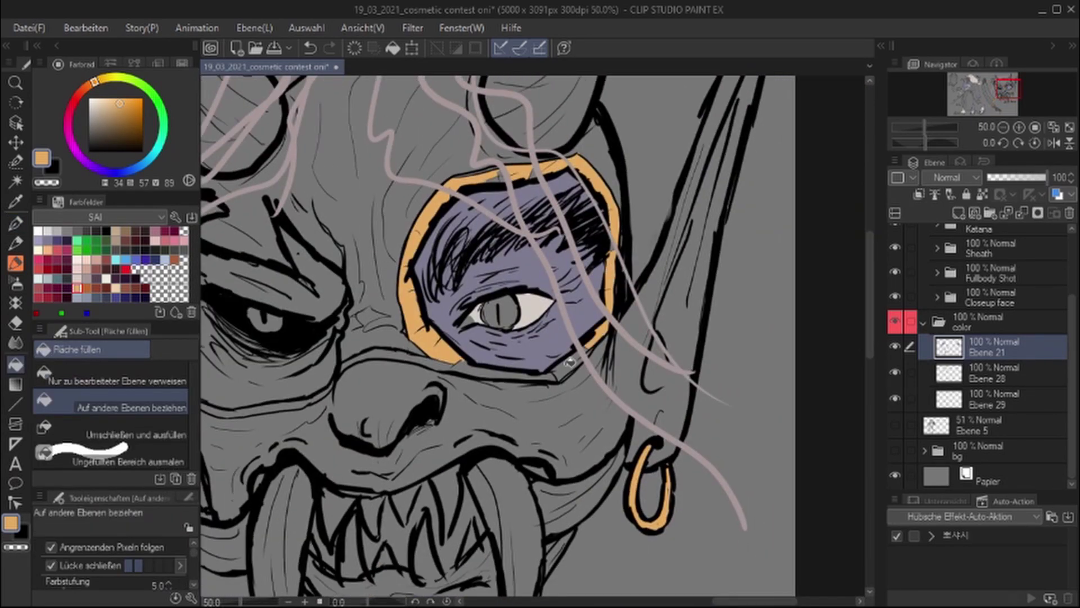
click(496, 402)
key(p)
scroll(413, 276, down, 4)
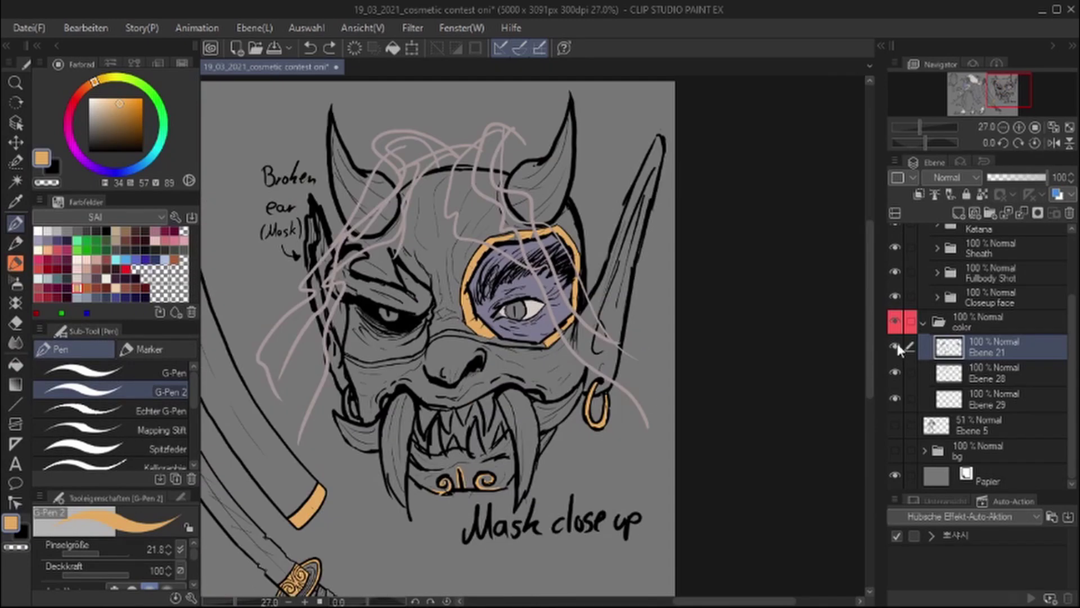
Move the golden katana, sheath and mask details from layer Ebene 21 to Ebene 29 using lasso selections
key(m)
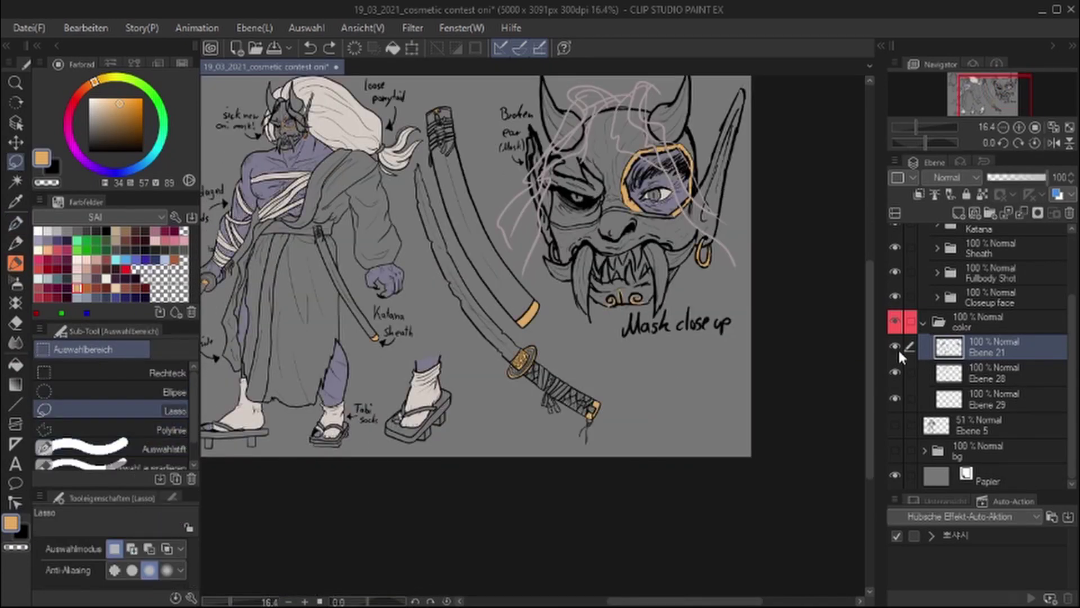
drag(328, 216, 300, 224)
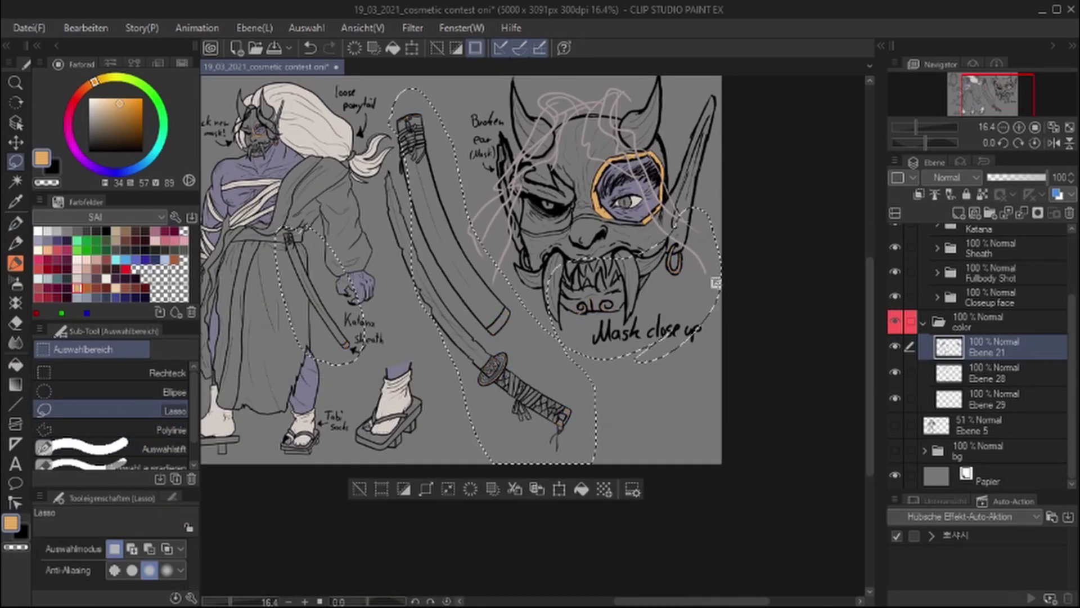
key(ctrl+z)
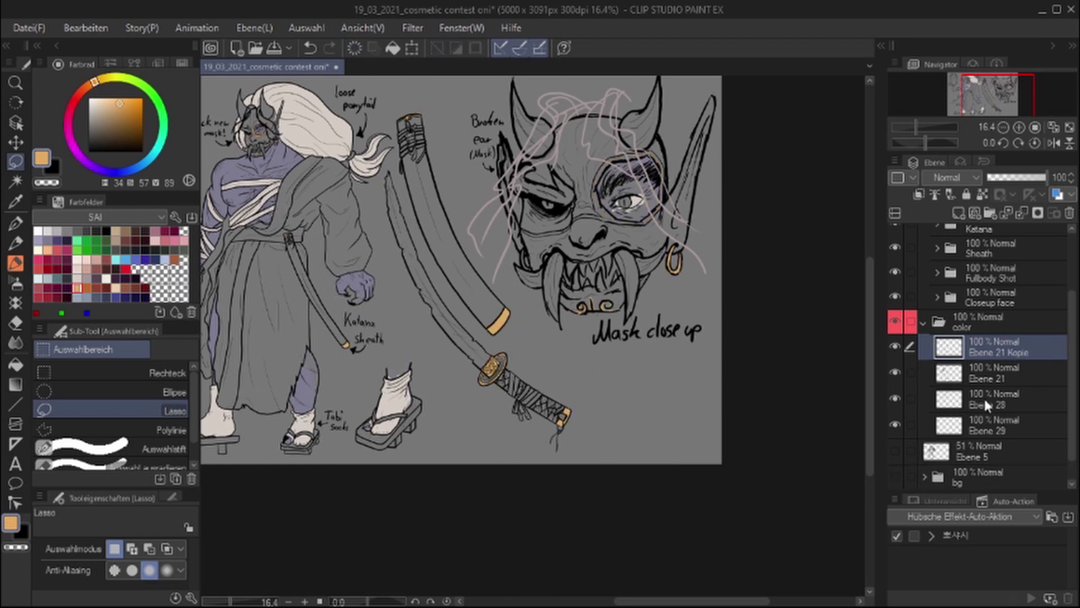
click(983, 396)
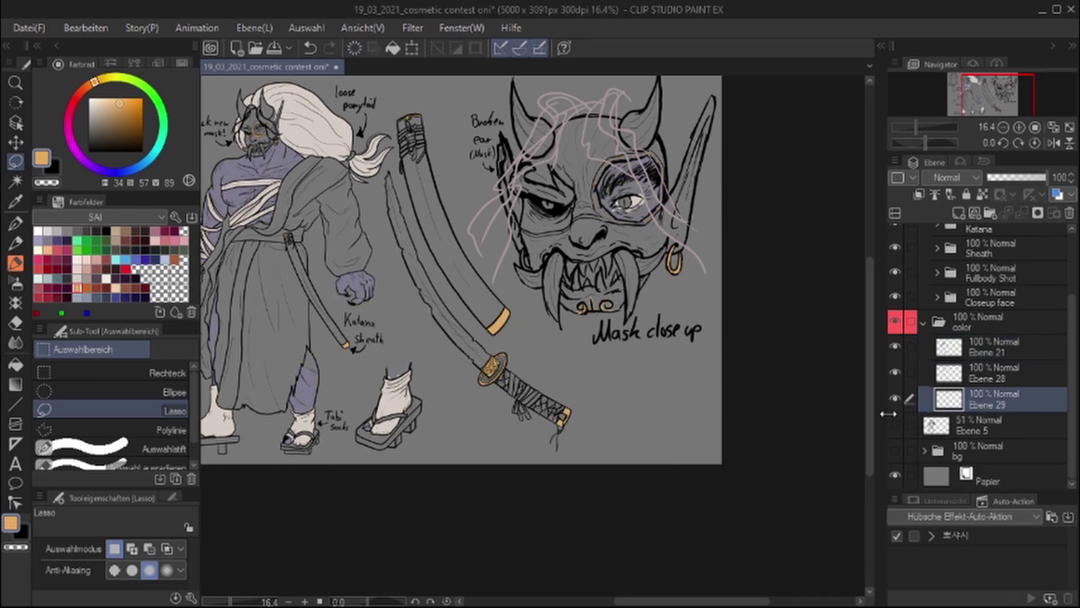
scroll(426, 369, up, 1)
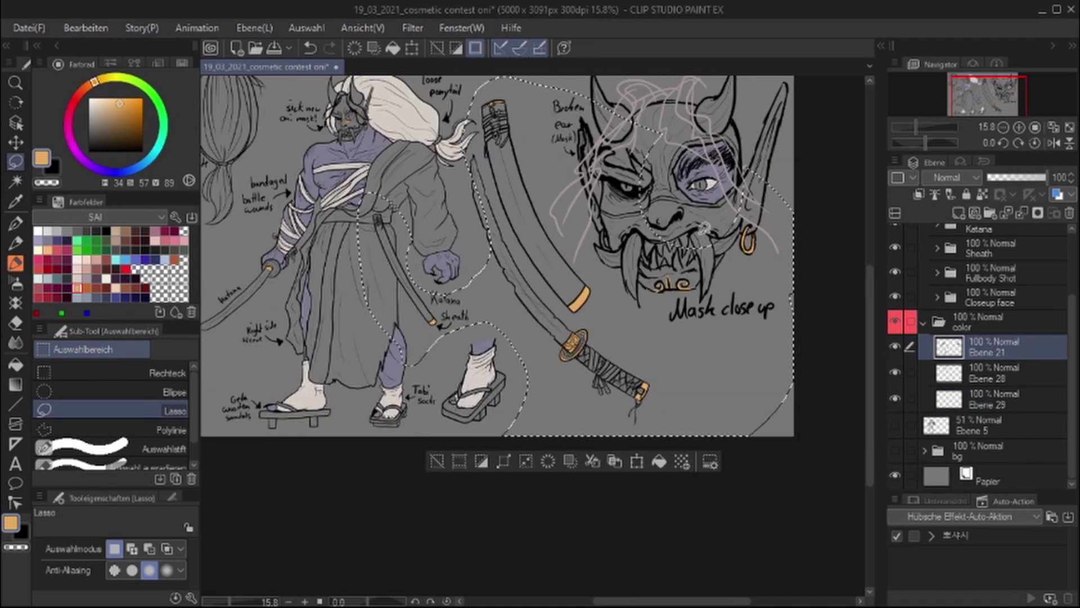
drag(363, 331, 393, 438)
drag(642, 158, 812, 259)
key(Delete)
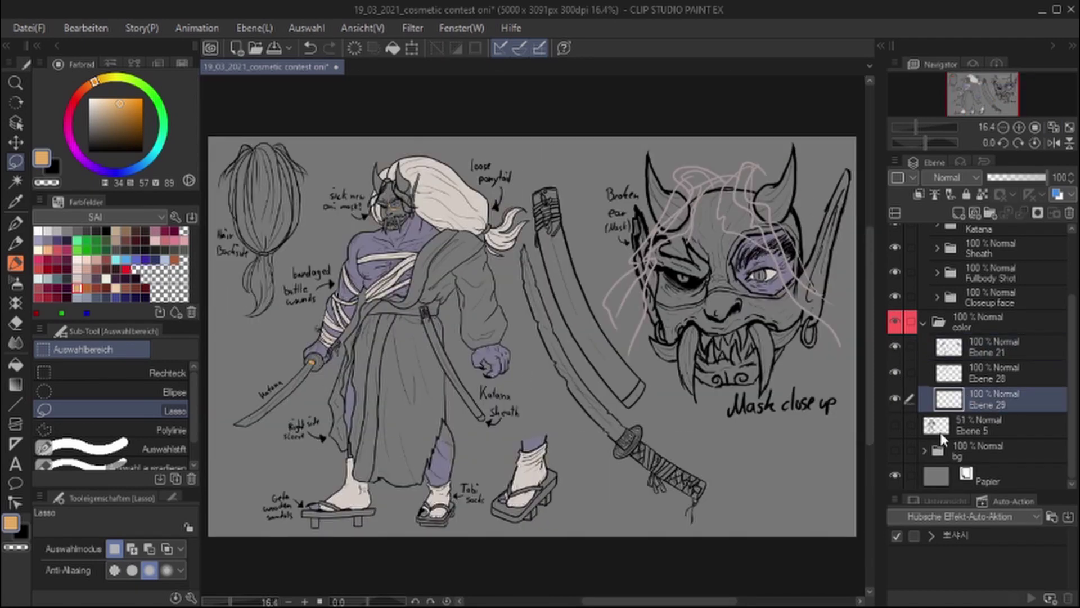
Sample the purple skin colour beside the bare patch on the figure's leg on layer Ebene 21
key(p)
scroll(581, 386, up, 3)
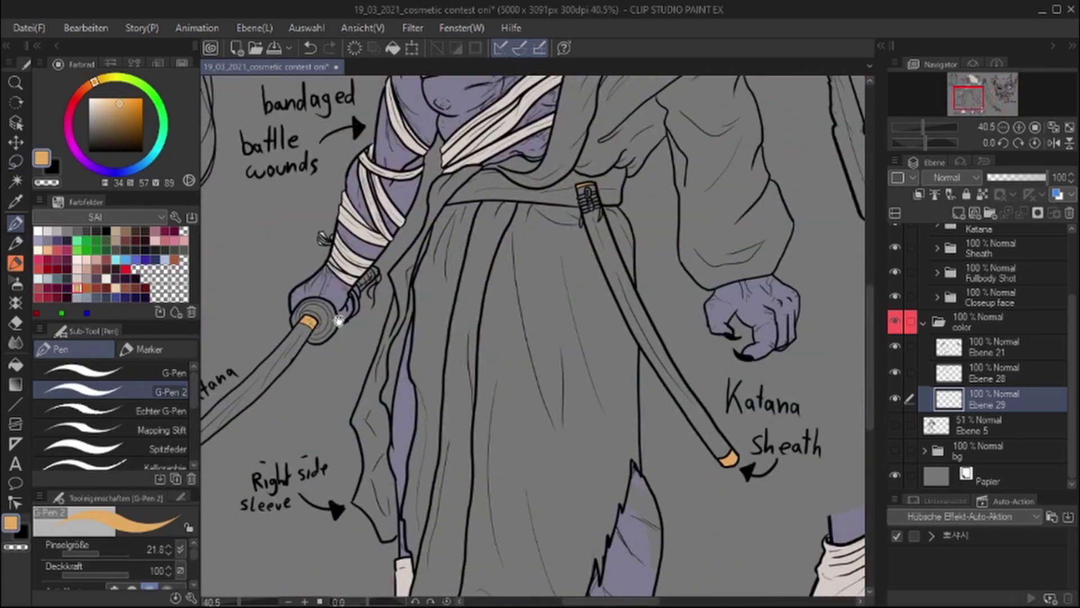
scroll(571, 301, up, 4)
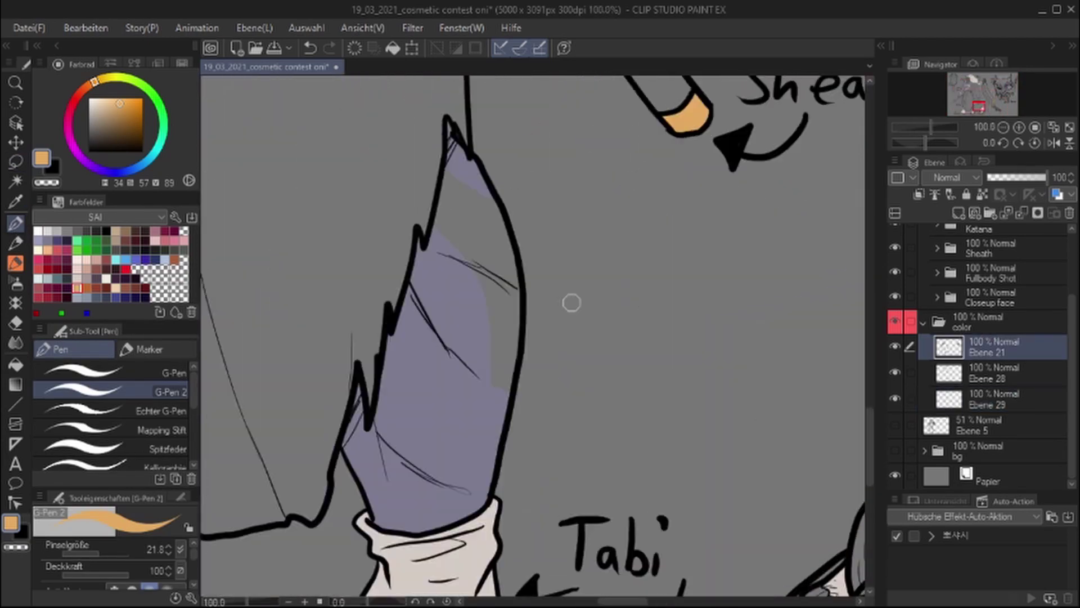
alt+click(442, 217)
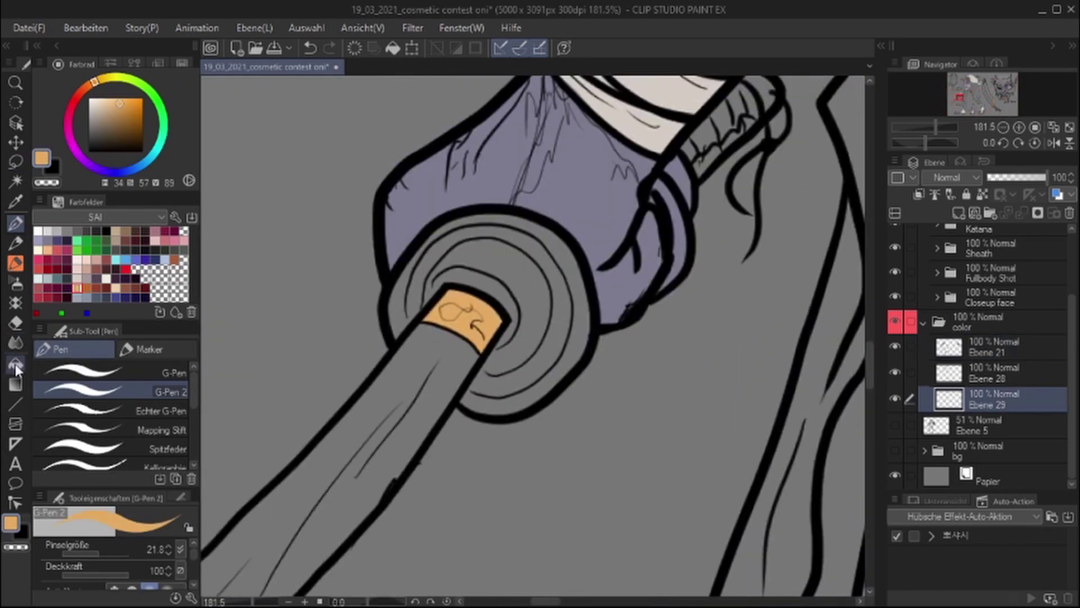
Fill the outer ring of the guard on the full-body figure's katana golden orange on layer Ebene 29
key(g)
click(504, 221)
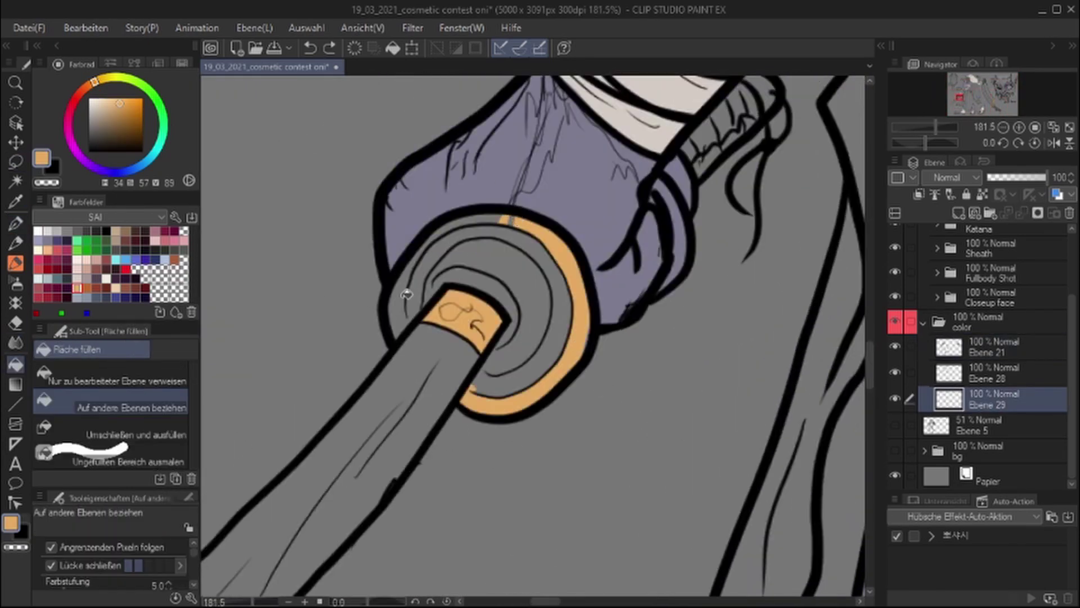
click(404, 319)
key(p)
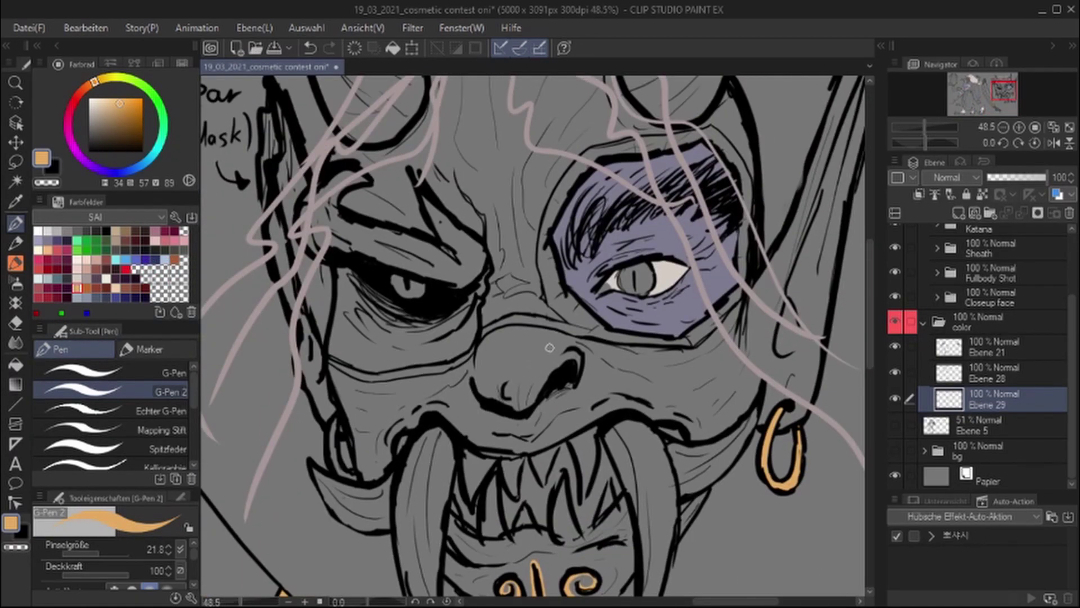
Fill the close-up mask's eye-opening rim and the crack across its nose bridge and cheek golden orange on layer Ebene 29
key(g)
click(59, 401)
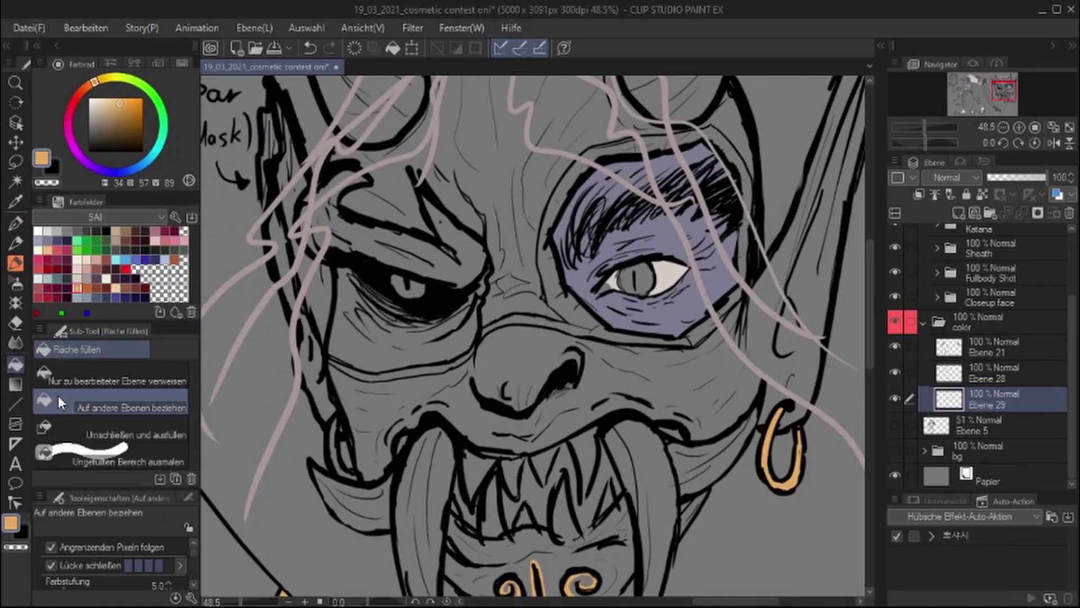
drag(557, 293, 601, 147)
mouse_move(667, 148)
mouse_down()
mouse_move(735, 163)
mouse_move(748, 232)
mouse_up()
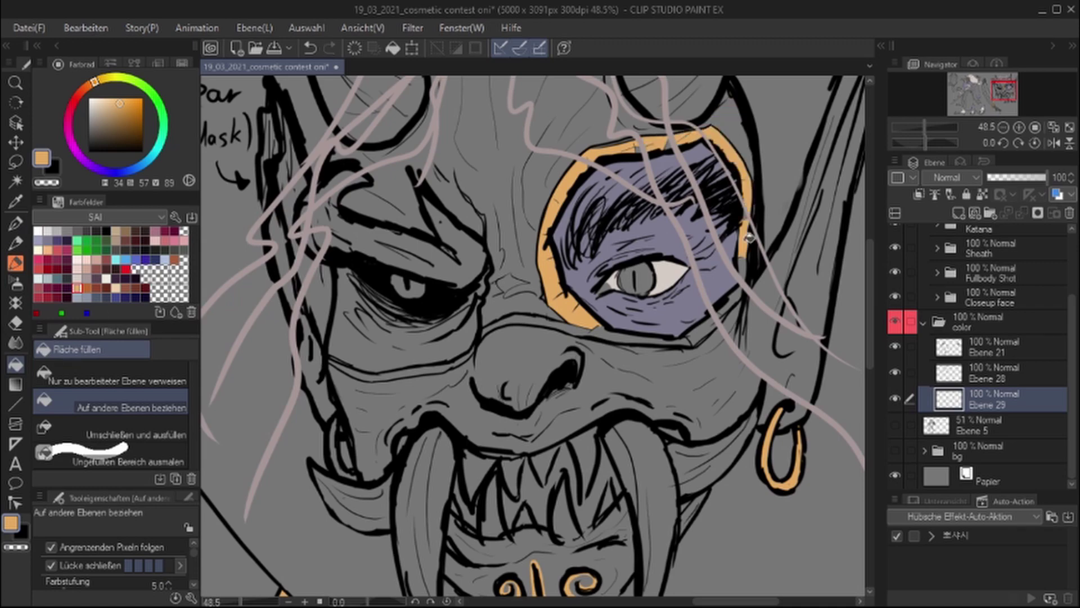
mouse_move(728, 280)
mouse_down()
mouse_move(588, 340)
mouse_move(330, 372)
mouse_up()
key(p)
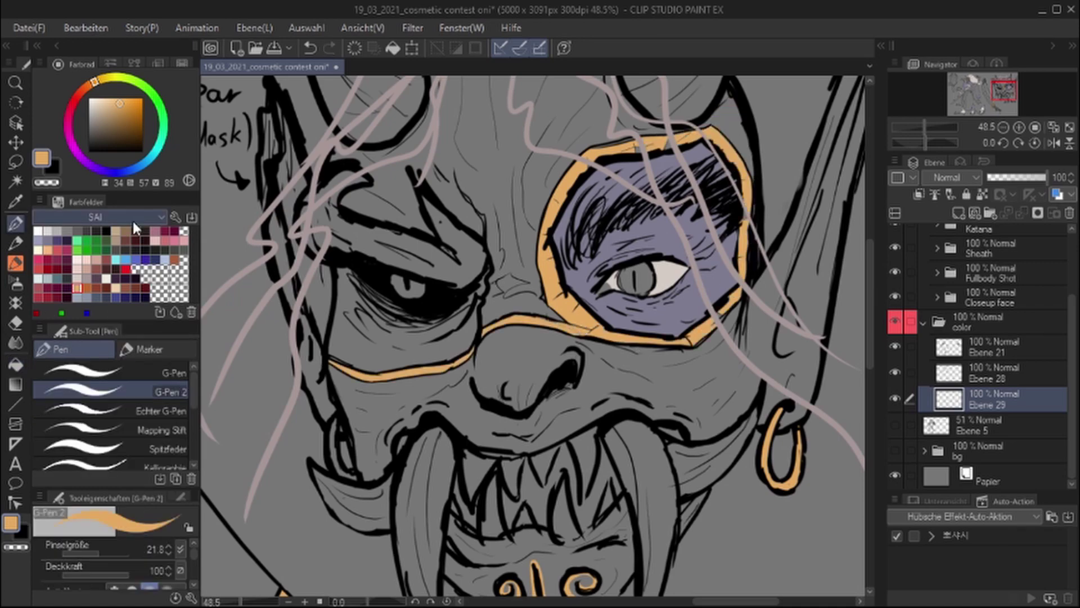
Touch up gaps in the close-up mask's golden crack and eye-opening rim with G-Pen 2 at size 21.8
key(ctrl+plus)
scroll(377, 272, up, 3)
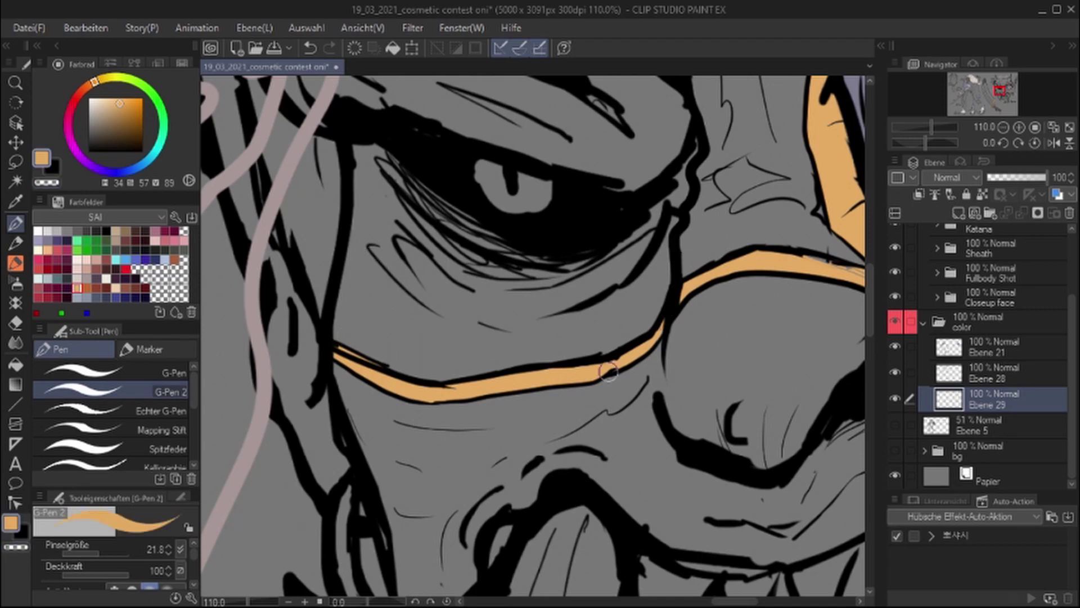
scroll(664, 304, right, 5)
scroll(664, 272, right, 3)
scroll(647, 220, down, 1)
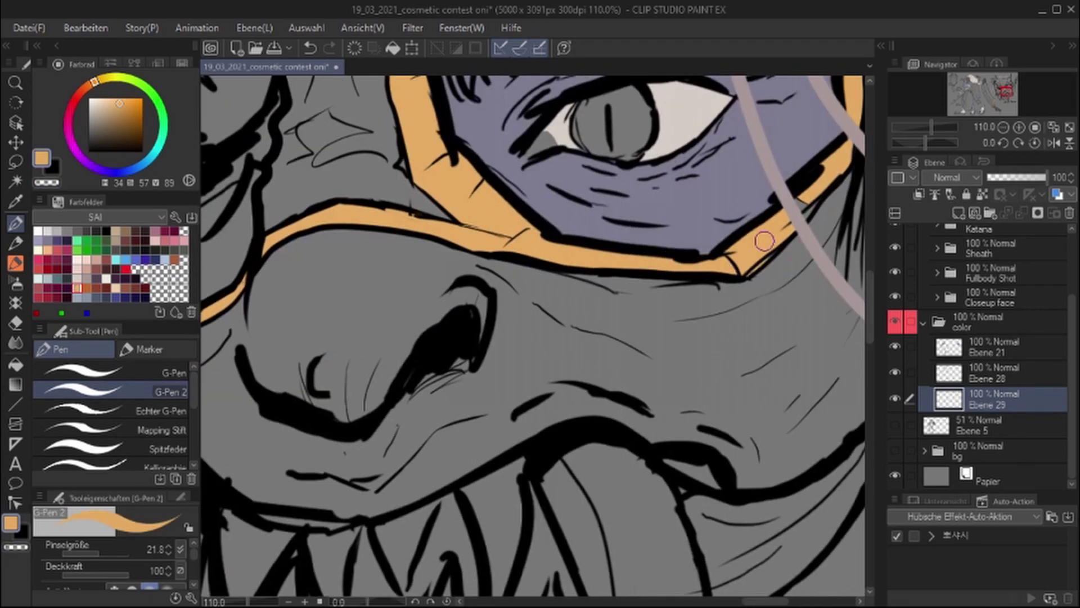
scroll(764, 241, right, 4)
scroll(707, 112, up, 2)
scroll(618, 276, up, 5)
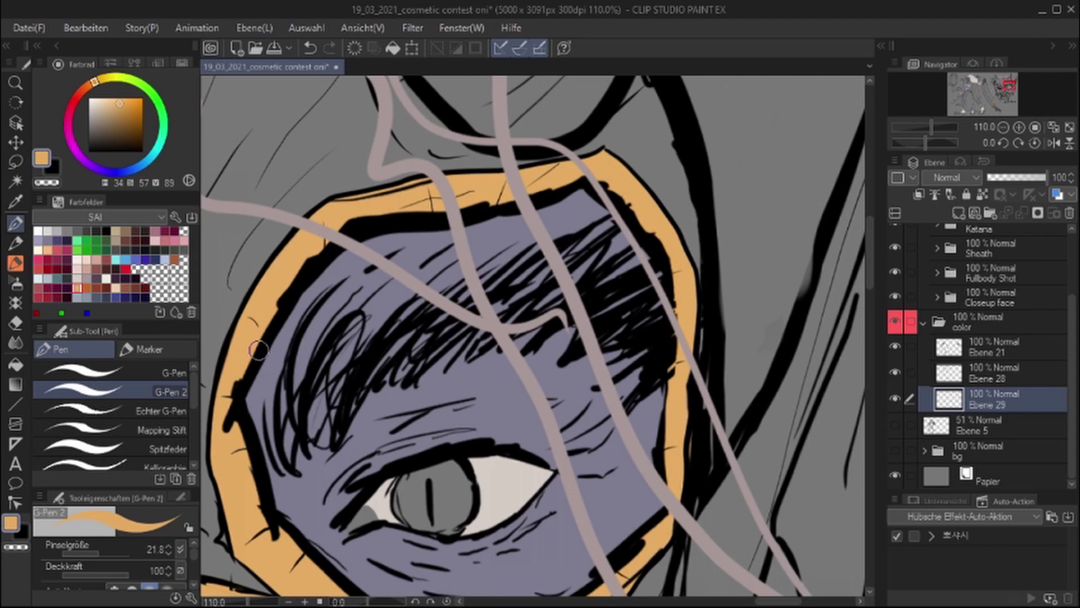
scroll(674, 396, down, 4)
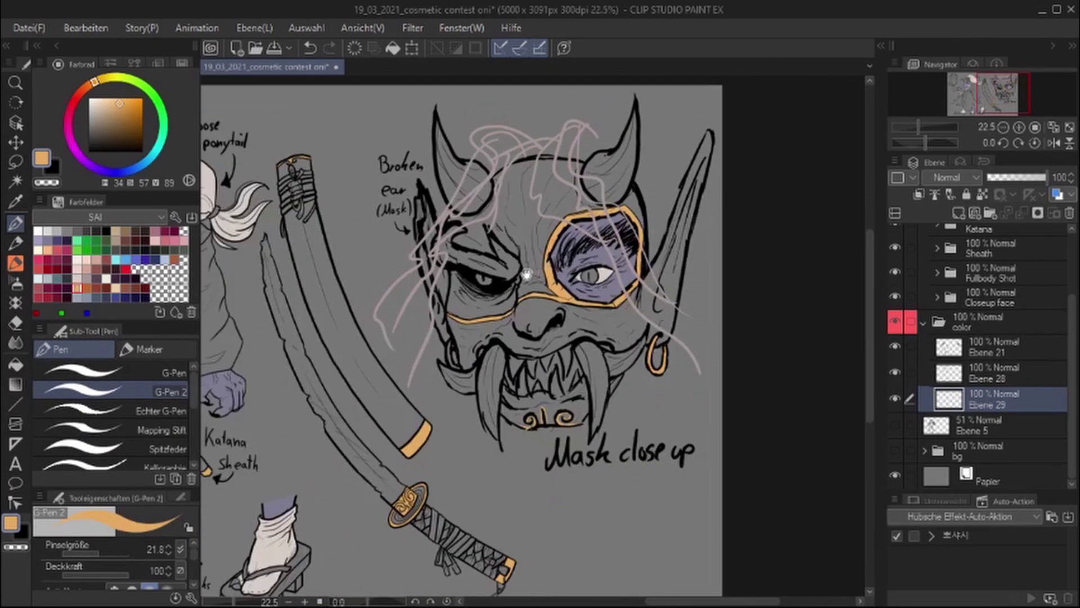
Paint the hair tie on the back-view hair drawing golden orange on layer Ebene 29
scroll(564, 264, up, 9)
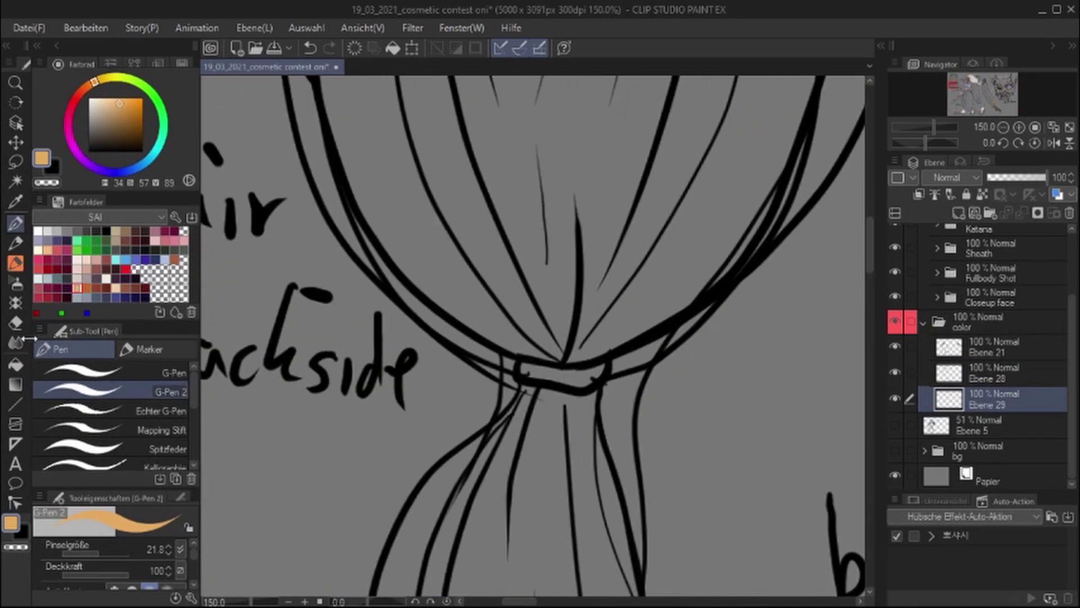
drag(523, 375, 586, 376)
scroll(563, 338, down, 4)
scroll(628, 281, up, 4)
Fill the sections of the back-view hair off-white on layer Ebene 28
key(g)
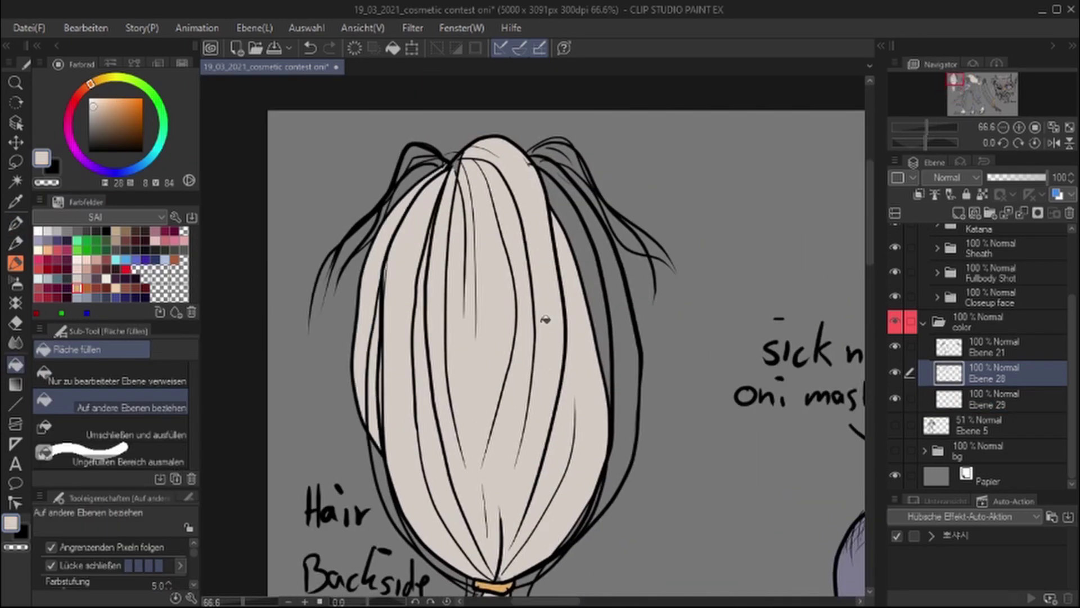
click(582, 293)
scroll(450, 169, up, 4)
Paint the loose strands on the left of the back-view hair off-white with G-Pen 2 at size 21.8
key(p)
drag(689, 100, 515, 148)
mouse_move(450, 225)
mouse_down()
mouse_move(557, 253)
mouse_move(506, 237)
mouse_move(592, 159)
mouse_up()
drag(518, 274, 428, 358)
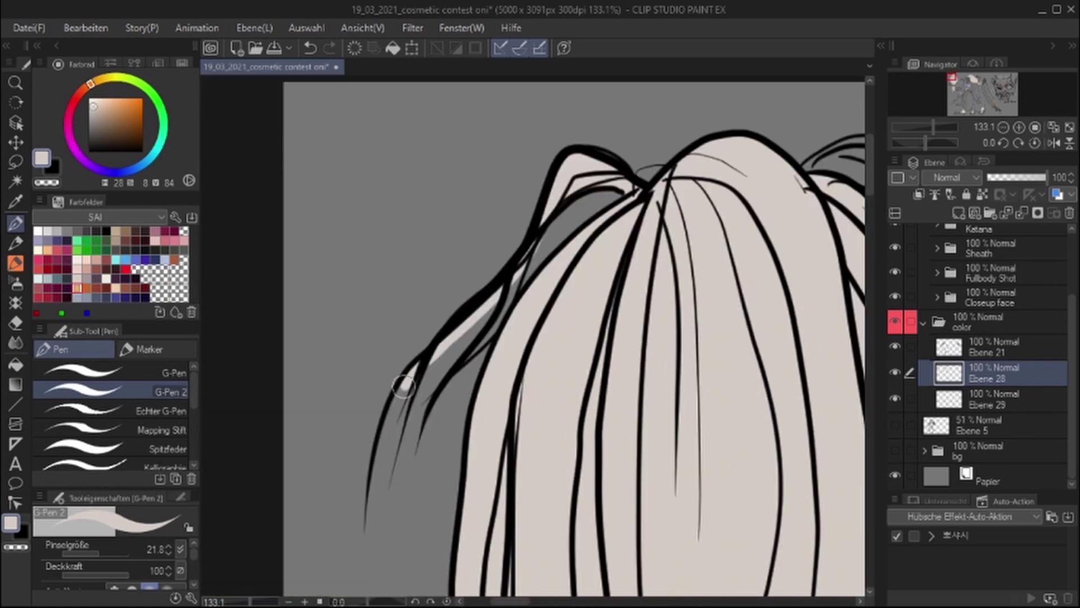
Flip the canvas view to paint the back-view hair's opposite loose strands off-white, and restore its orientation
key(h)
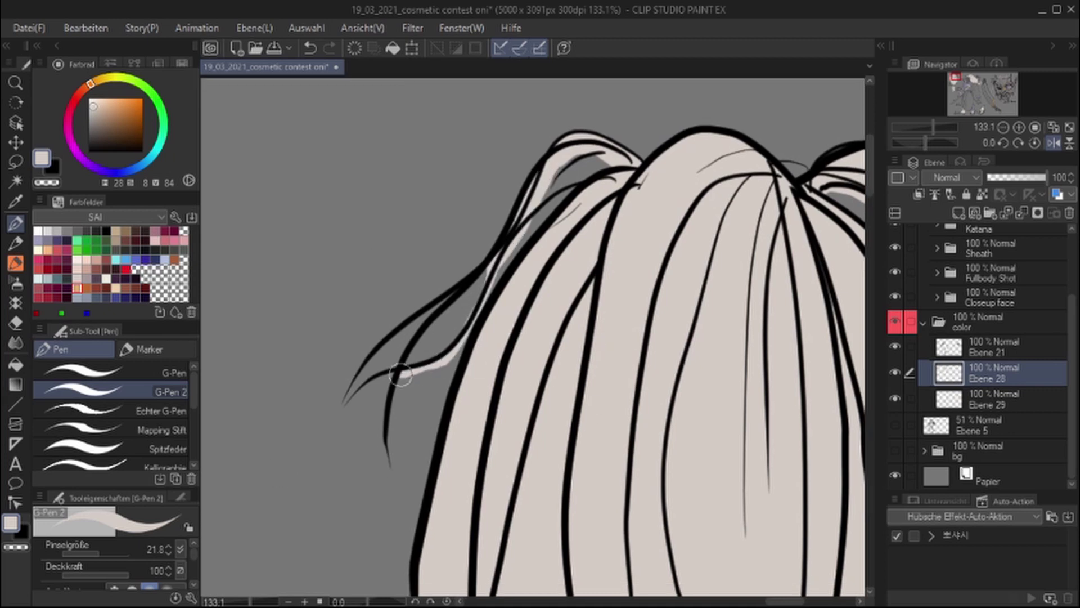
drag(426, 364, 352, 400)
mouse_move(487, 272)
mouse_down()
mouse_move(360, 394)
mouse_move(378, 439)
mouse_up()
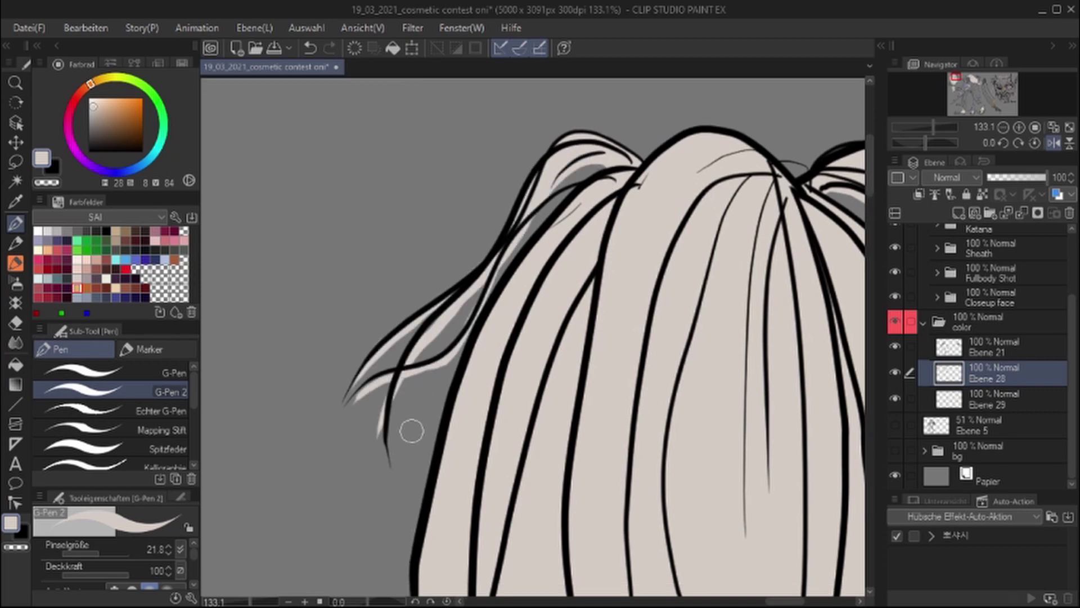
drag(410, 374, 388, 457)
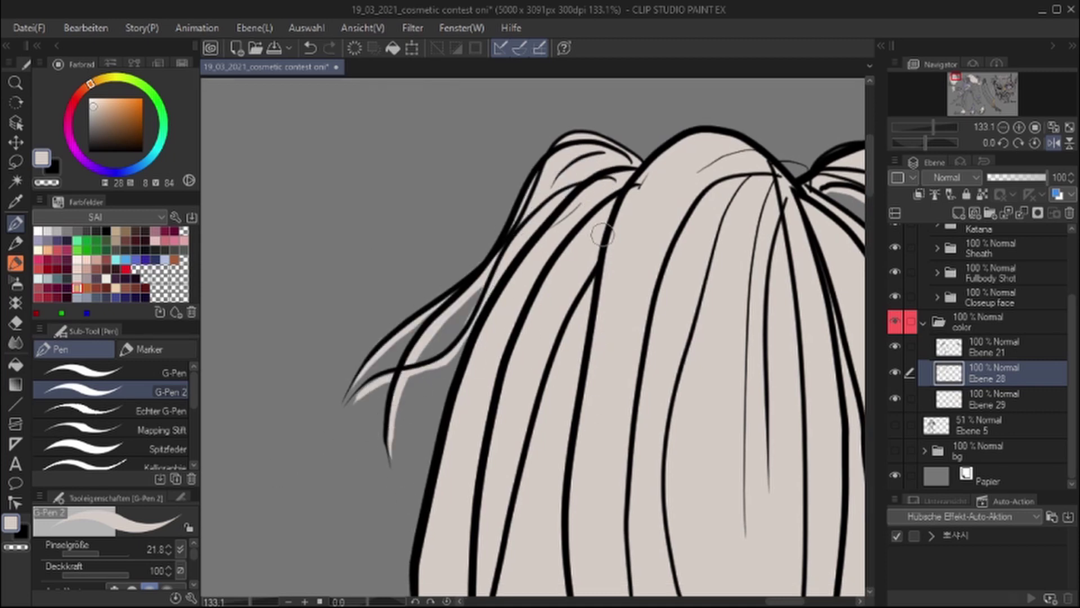
scroll(602, 235, down, 6)
key(h)
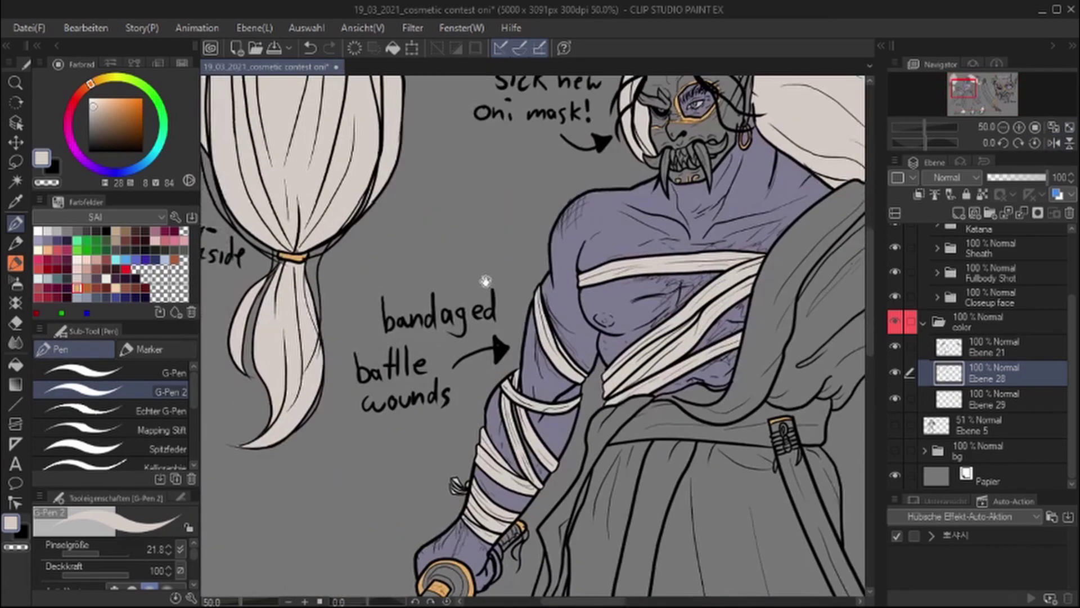
Touch up the loose strands beside the hair tie of the back-view hair in off-white on layer Ebene 28
scroll(486, 281, up, 5)
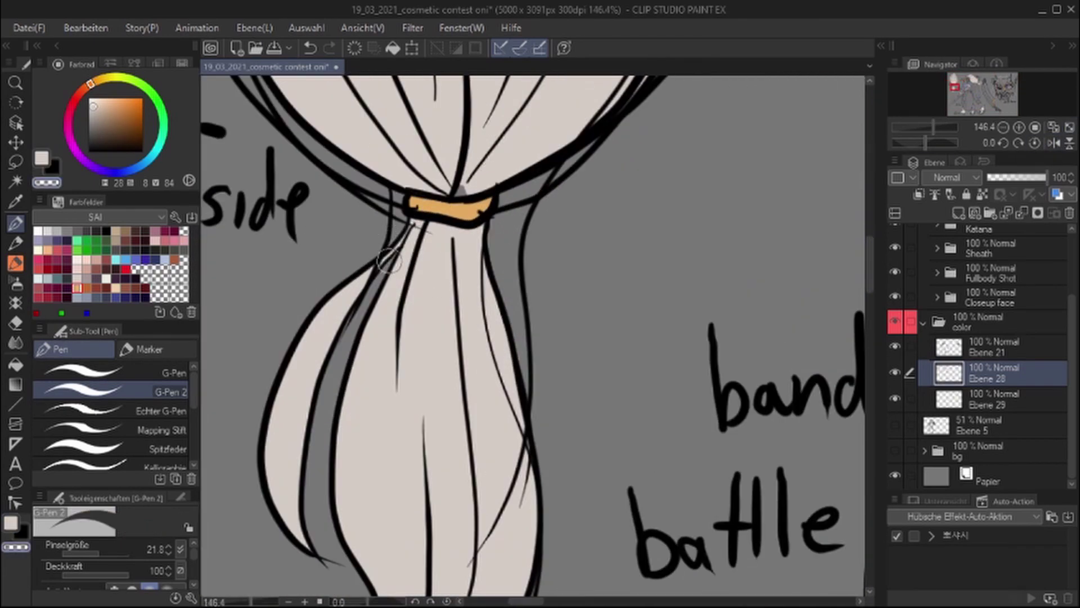
drag(388, 259, 366, 332)
drag(527, 218, 563, 383)
scroll(562, 382, down, 2)
drag(405, 253, 651, 482)
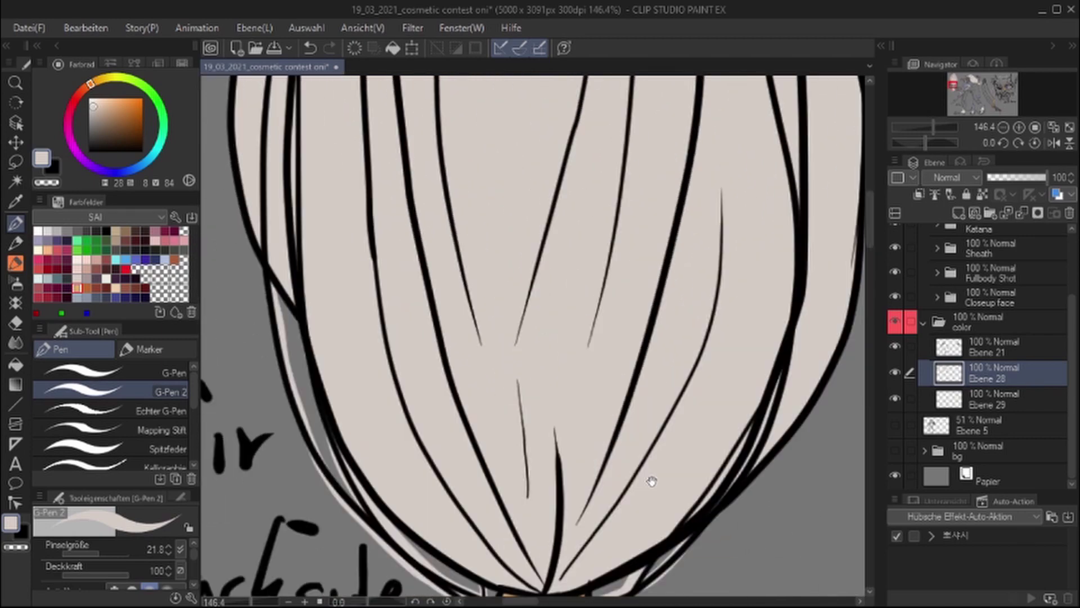
Paint the loose hair strands falling over the full-body figure's mask off-white
scroll(615, 270, down, 3)
drag(563, 300, 124, 163)
scroll(713, 243, up, 3)
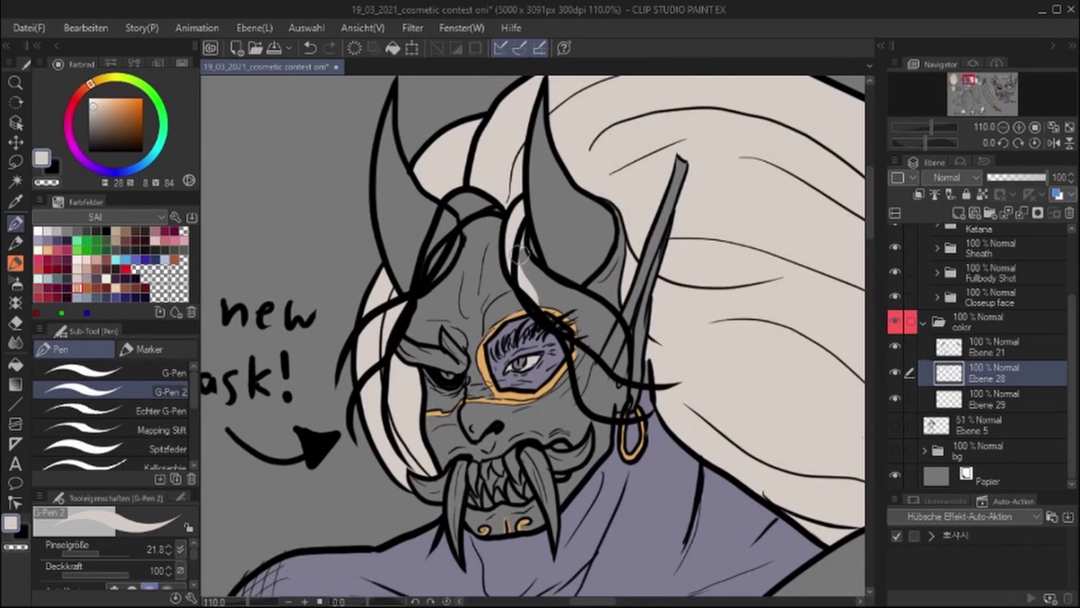
drag(510, 175, 611, 281)
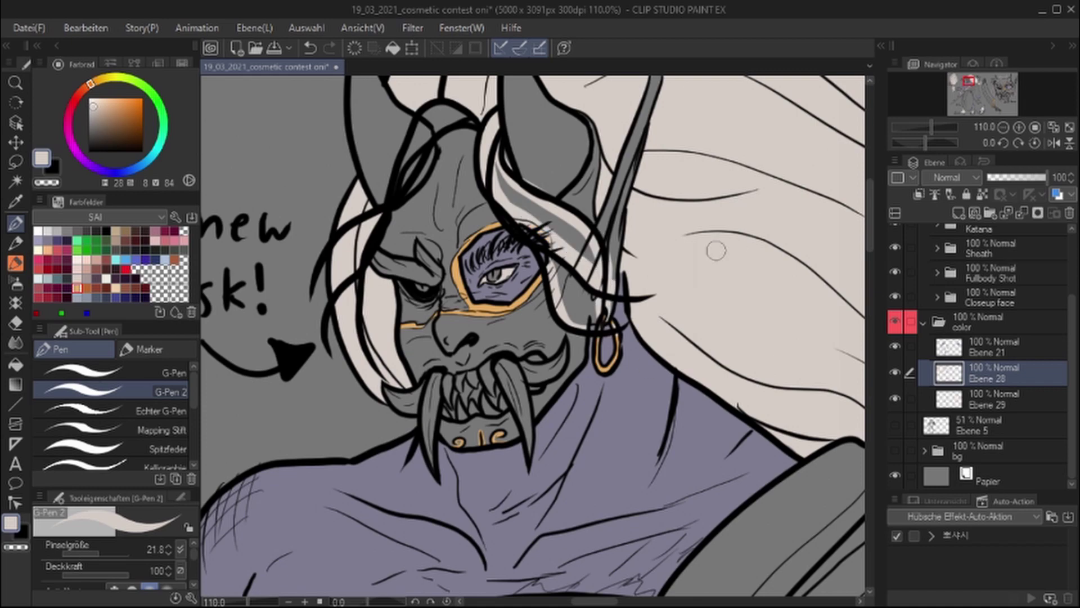
drag(473, 129, 388, 248)
drag(318, 293, 466, 127)
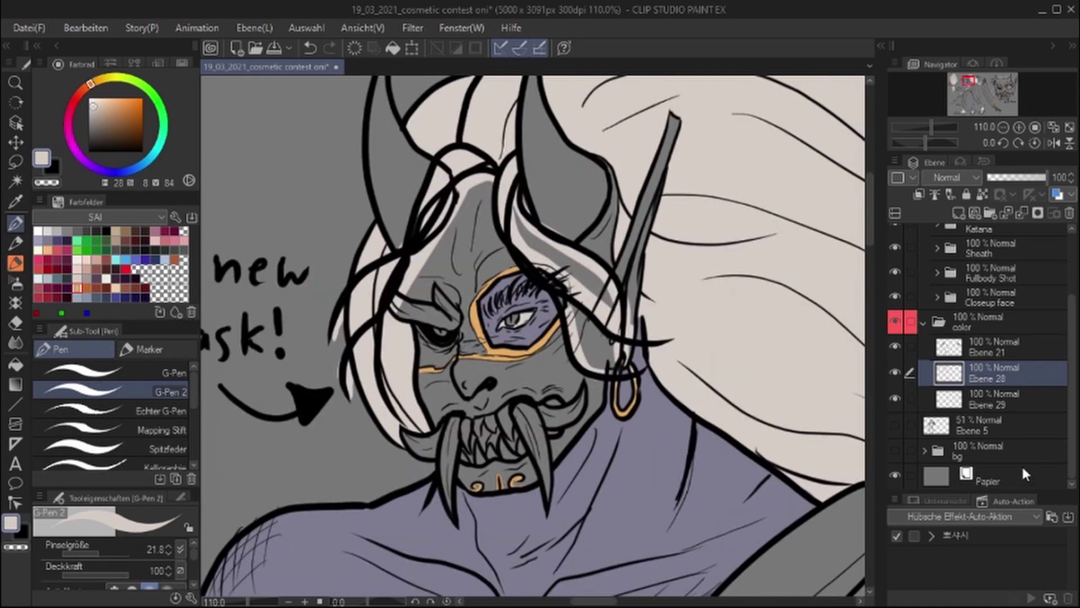
Save the character sheet with the finished off-white hair
scroll(1021, 463, up, 2)
scroll(608, 245, down, 5)
scroll(526, 313, down, 10)
scroll(400, 277, down, 5)
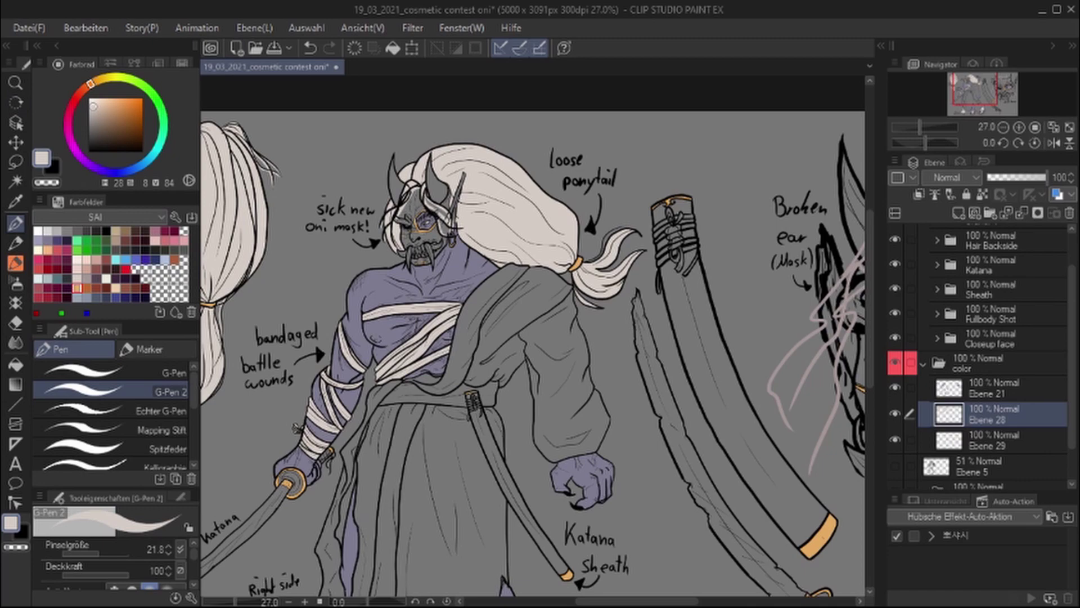
drag(681, 203, 790, 164)
key(ctrl+s)
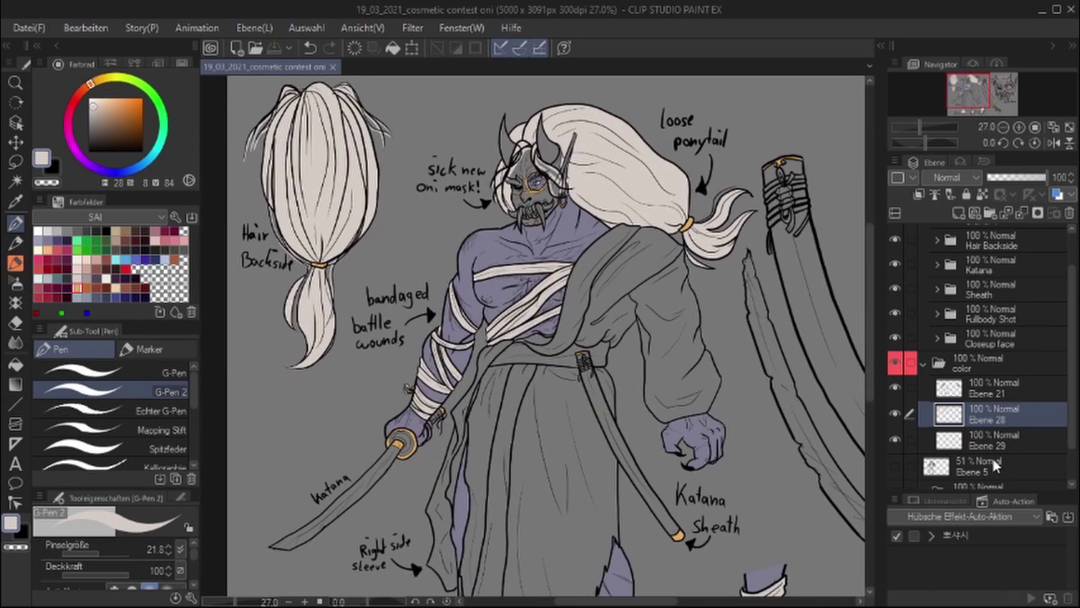
Add a new layer directly below Ebene 29 and choose a dark navy blue (H 240, S 61, V 36) for the robe
click(1070, 128)
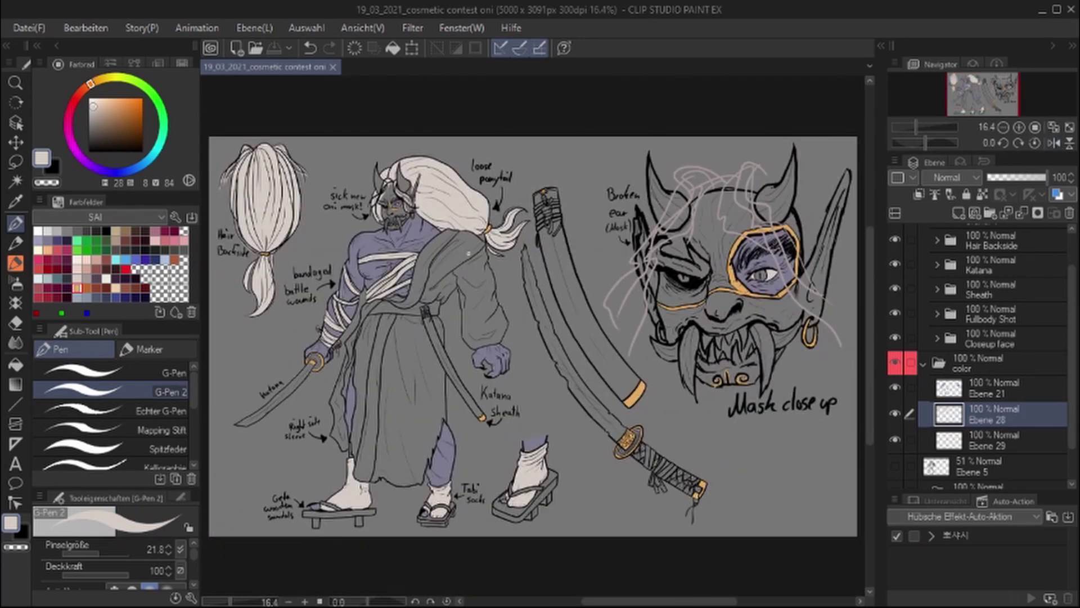
click(963, 211)
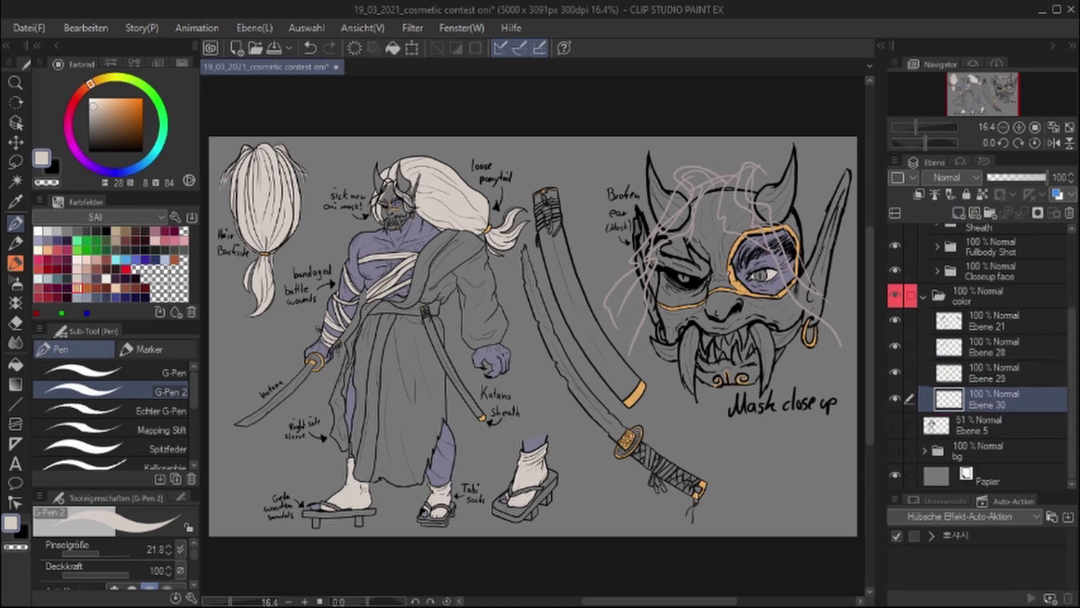
scroll(394, 313, up, 8)
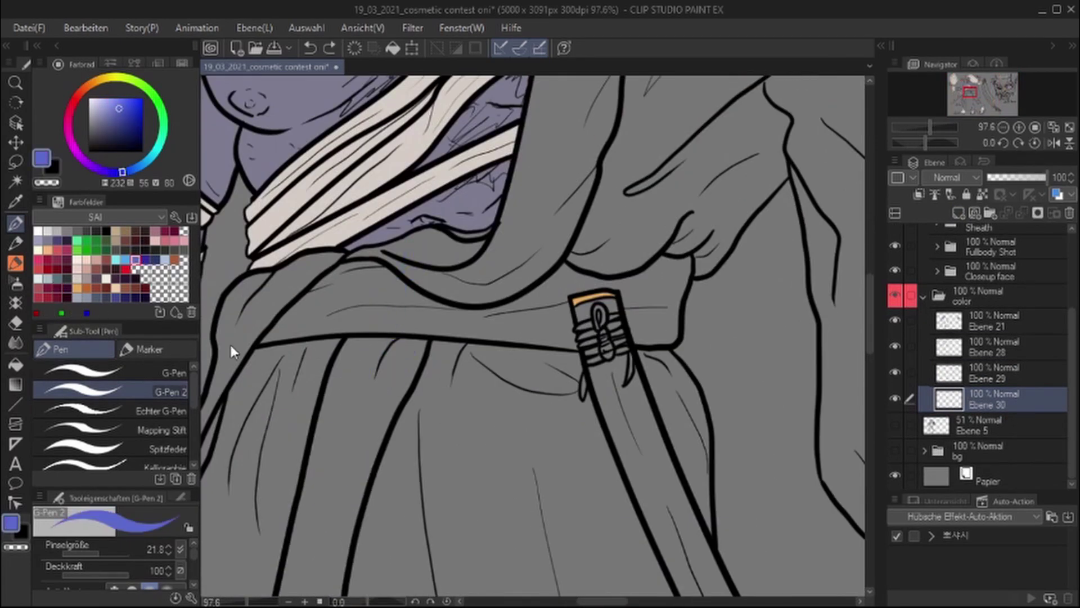
scroll(427, 315, down, 4)
scroll(487, 222, up, 2)
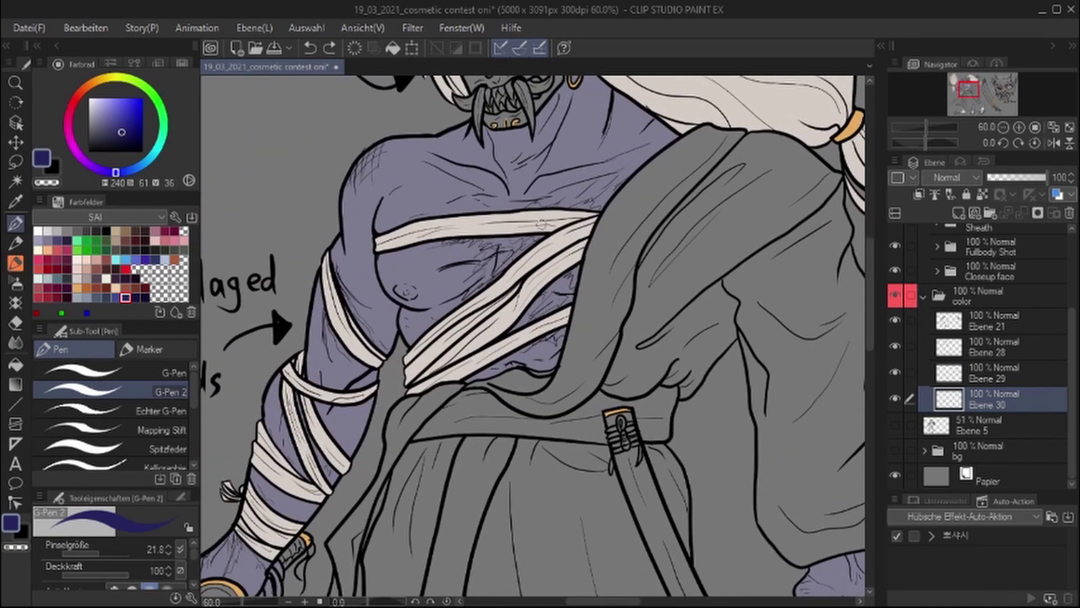
drag(537, 266, 636, 214)
scroll(637, 214, down, 2)
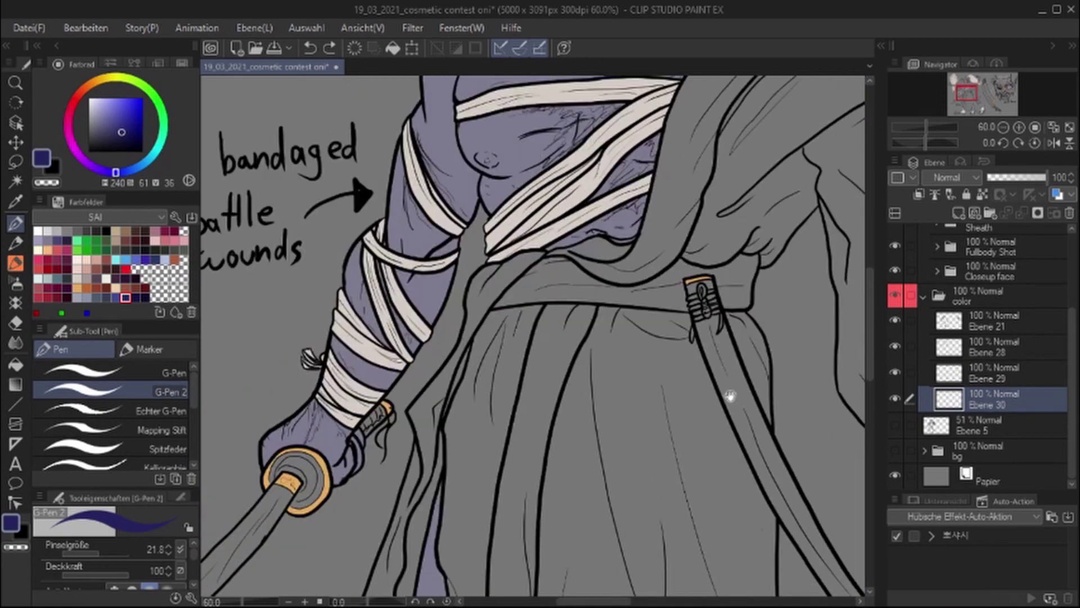
Fill the robe's drape, waistband, skirt and sleeves with navy blue on layer Ebene 30, using other layers as reference
scroll(517, 264, up, 2)
key(g)
click(393, 393)
click(450, 478)
click(557, 338)
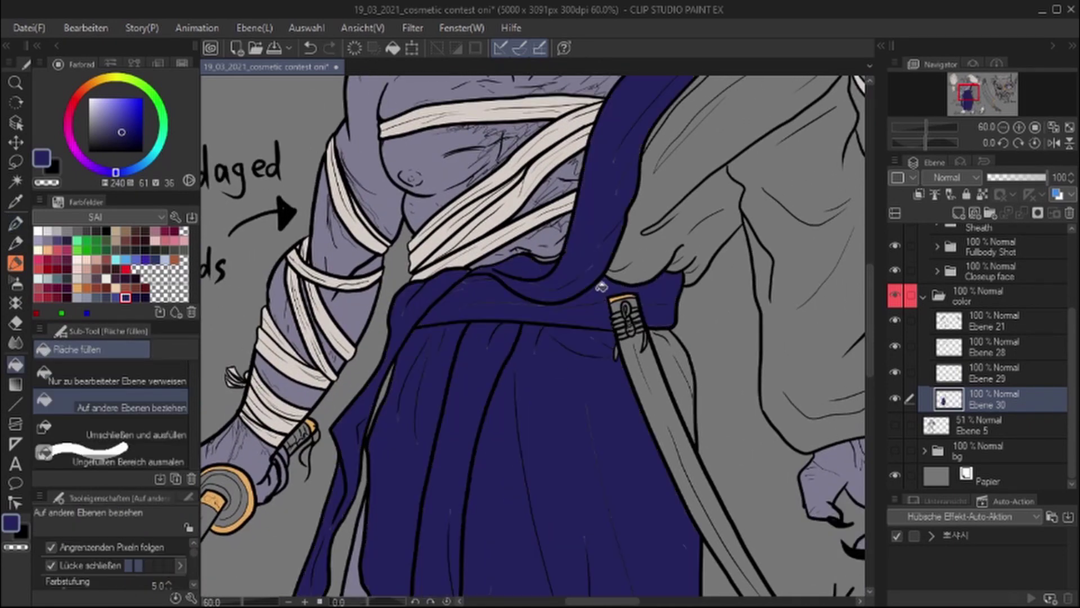
drag(615, 214, 615, 282)
drag(514, 563, 501, 591)
Paint over the unfilled gaps along the robe's fold lines in navy with G-Pen 2 at size 62.5
key(p)
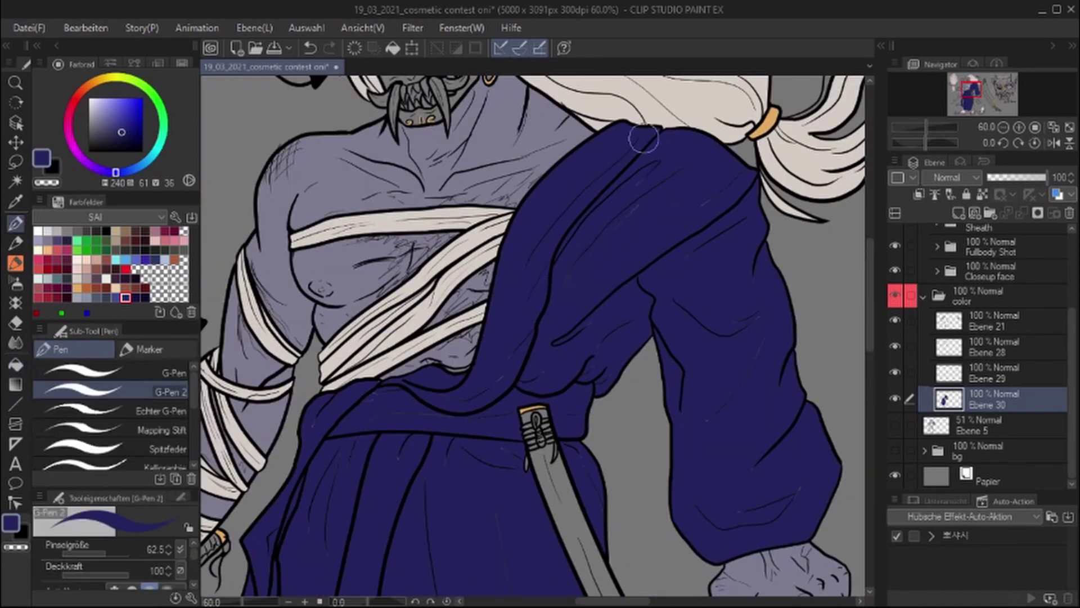
drag(556, 353, 444, 310)
drag(624, 393, 561, 415)
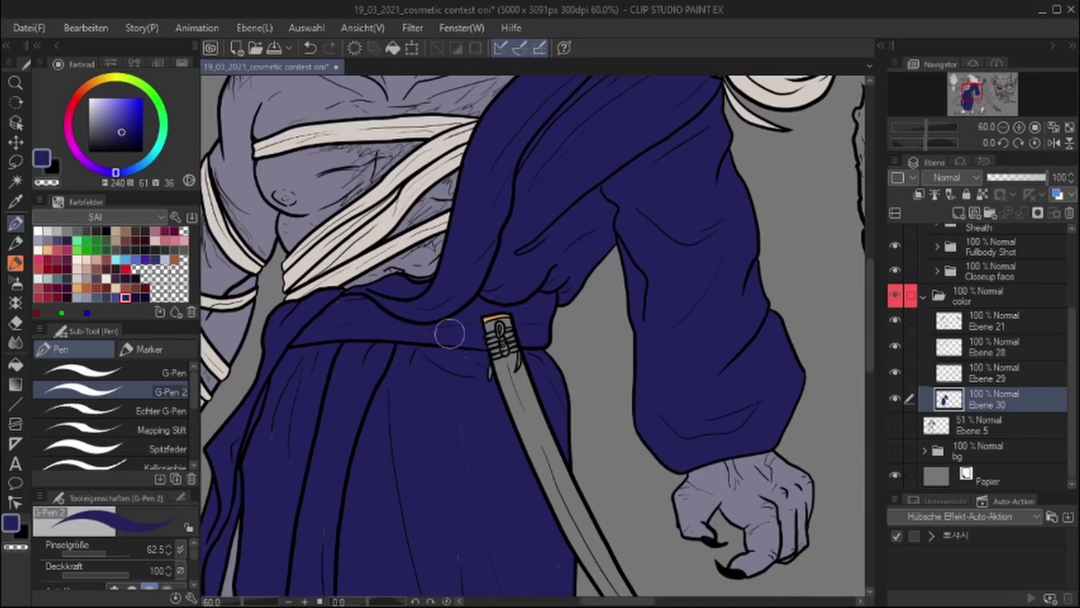
scroll(450, 334, down, 3)
scroll(259, 325, down, 3)
drag(287, 490, 399, 211)
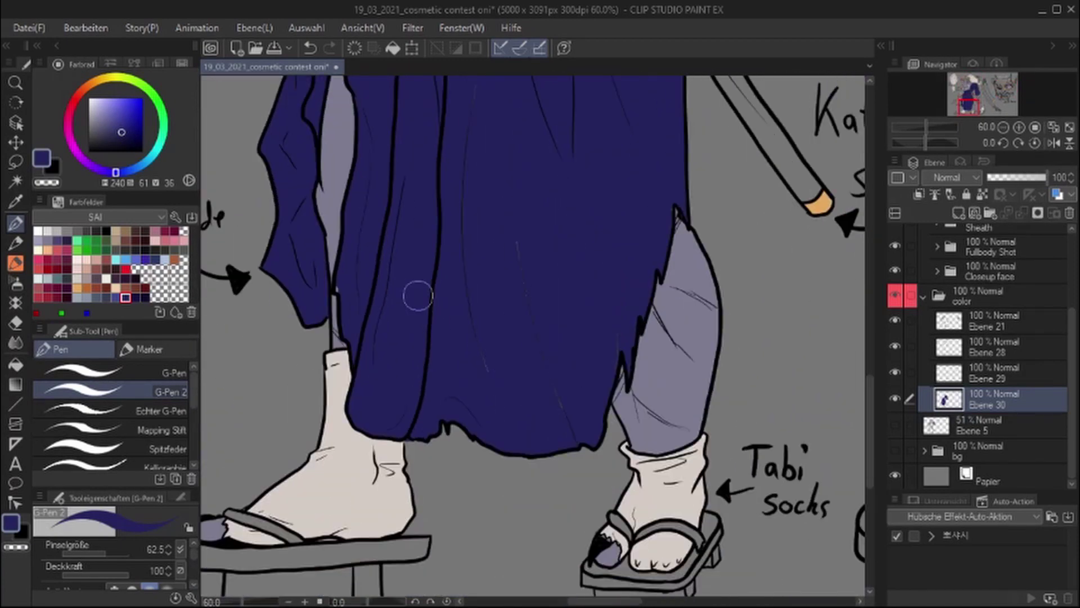
Select skin layer Ebene 21 and inspect the colouring of the legs, the mask close-up and the upper figure
ctrl+shift+click(340, 282)
scroll(450, 208, up, 12)
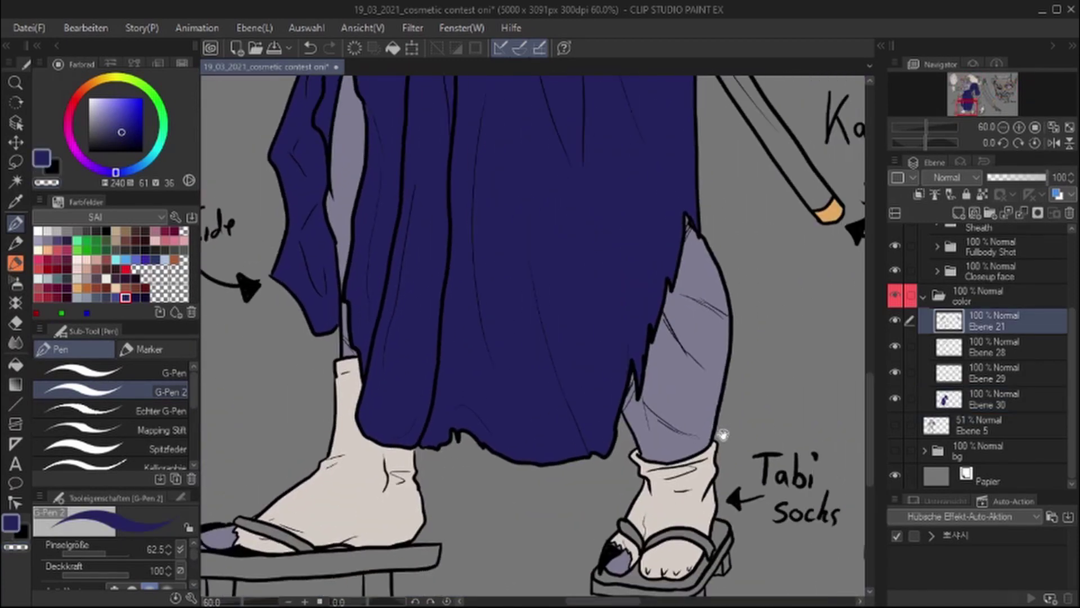
scroll(771, 512, up, 10)
scroll(733, 400, down, 8)
scroll(520, 284, right, 15)
scroll(520, 285, right, 2)
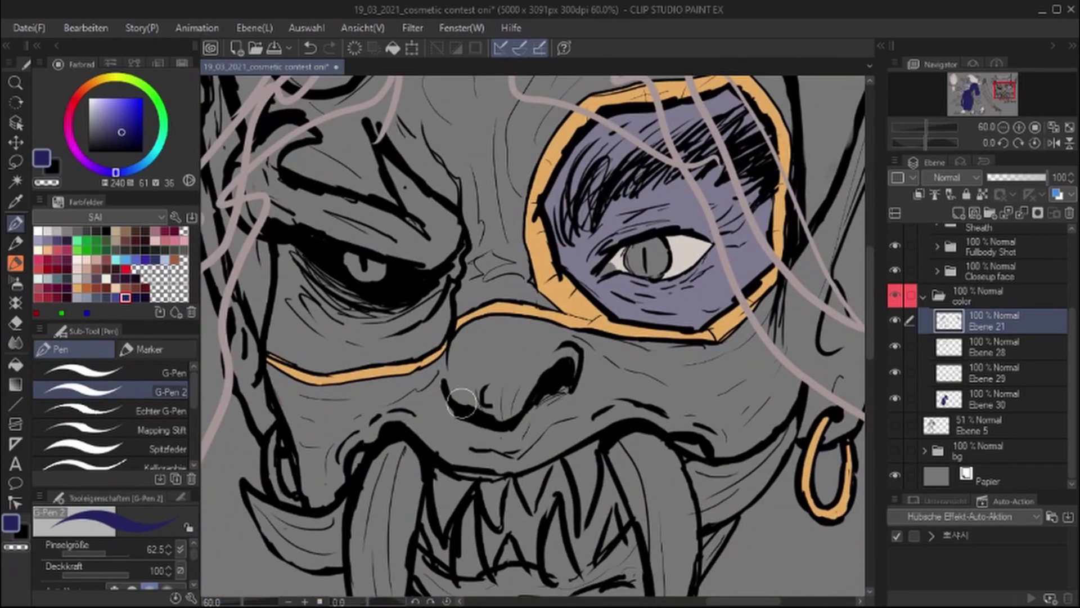
scroll(462, 401, down, 4)
scroll(514, 446, up, 4)
scroll(555, 386, up, 3)
scroll(554, 386, up, 10)
scroll(258, 444, up, 3)
scroll(544, 367, down, 4)
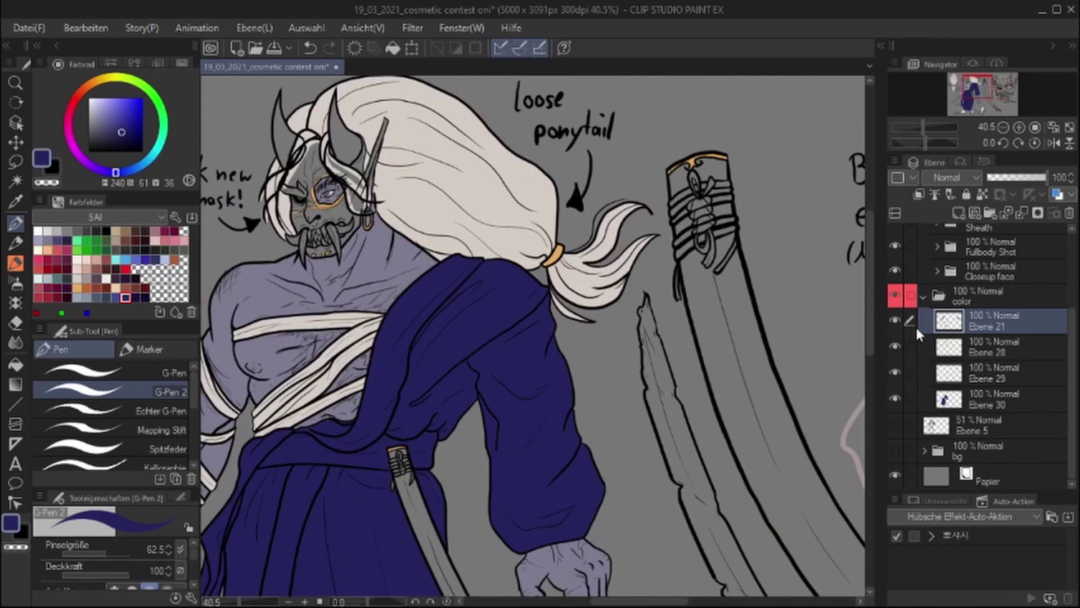
Hide skin layer Ebene 21 to check the colours beneath, show it again with Ebene 29 active, and save the file
click(895, 319)
click(990, 373)
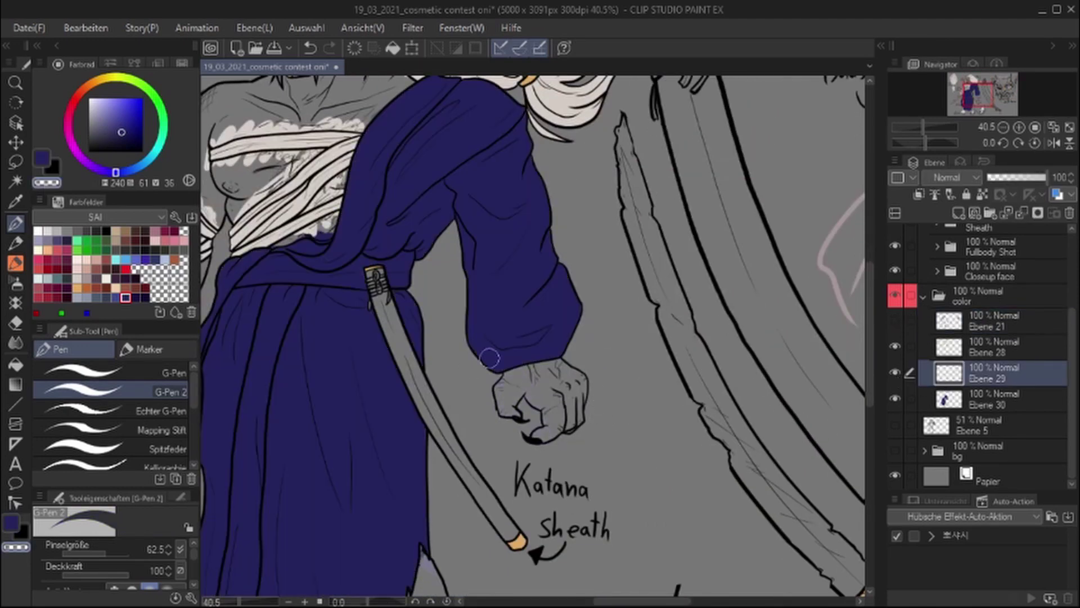
scroll(591, 426, down, 2)
scroll(321, 429, up, 3)
scroll(618, 379, down, 4)
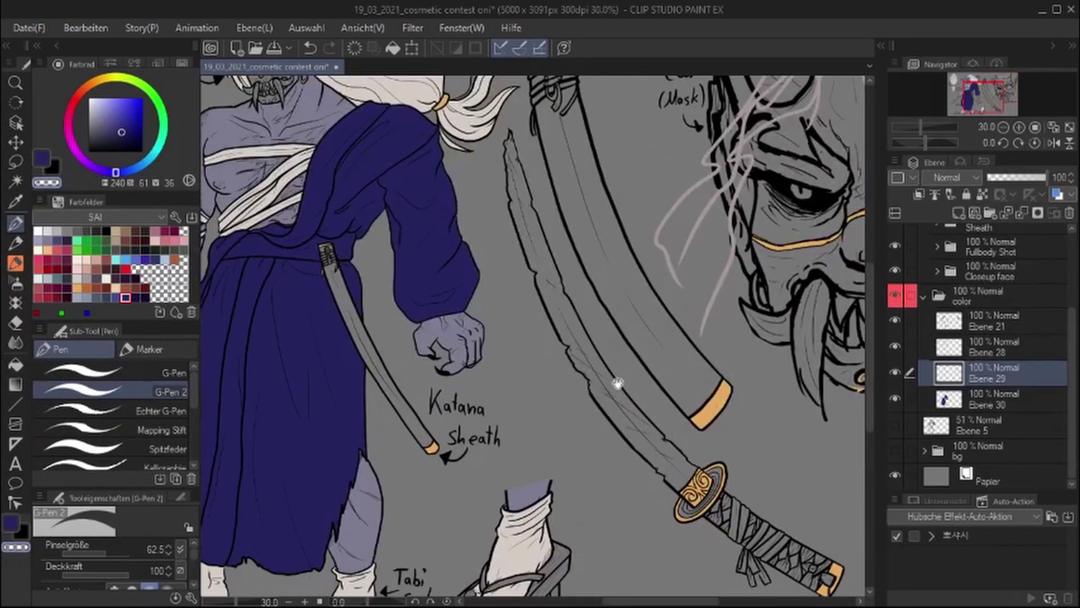
click(895, 320)
key(ctrl+s)
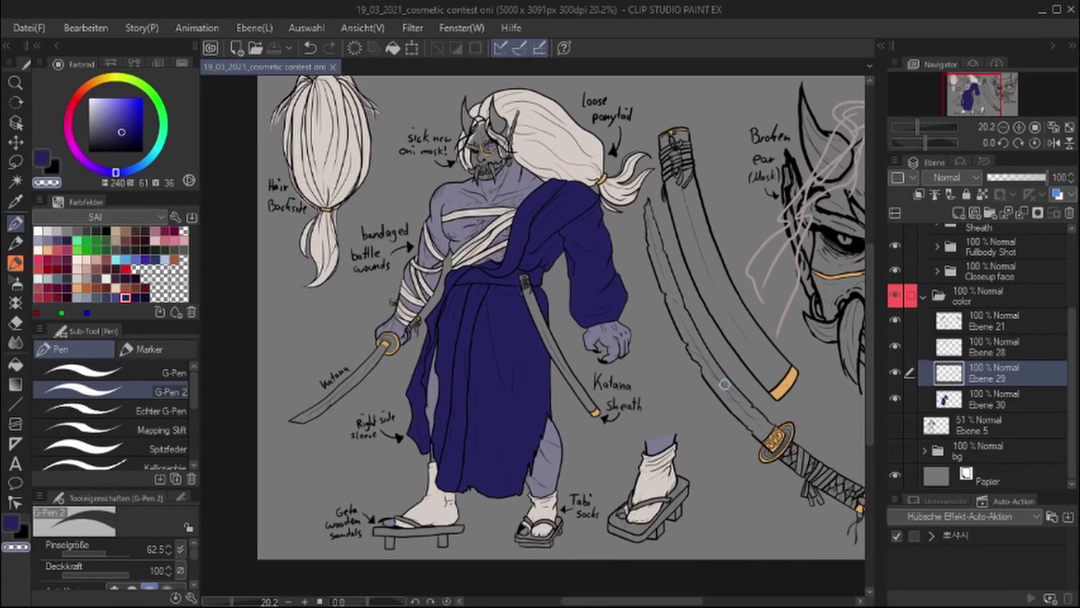
Add a new layer below Ebene 30 and fill the horns of the full-body figure's mask brown (H 31, S 44, V 56)
click(945, 392)
click(957, 212)
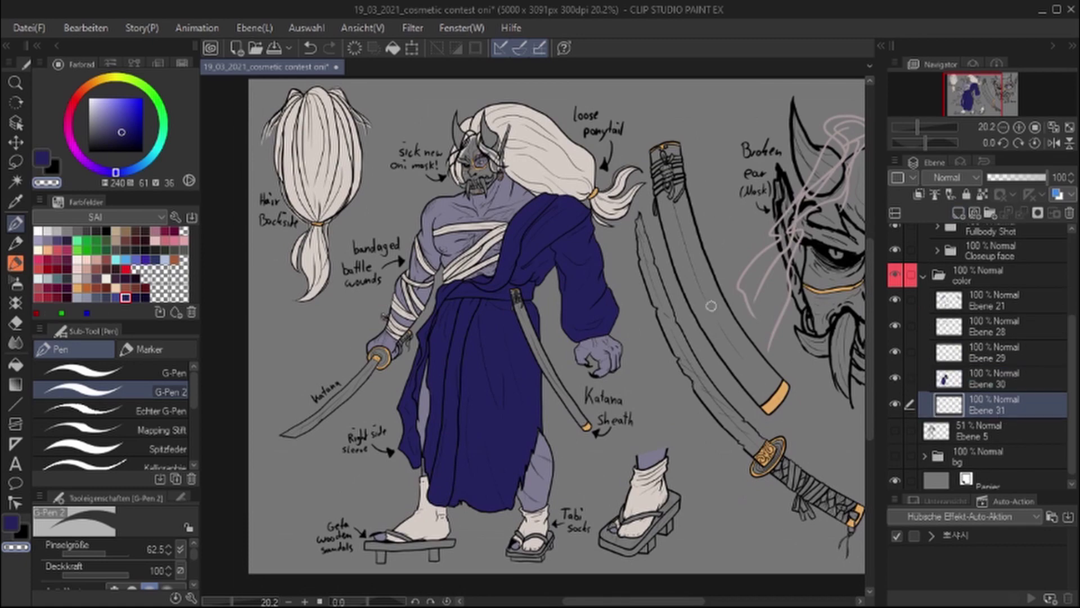
click(125, 230)
click(16, 365)
scroll(503, 235, up, 5)
click(504, 236)
scroll(392, 362, up, 3)
key(p)
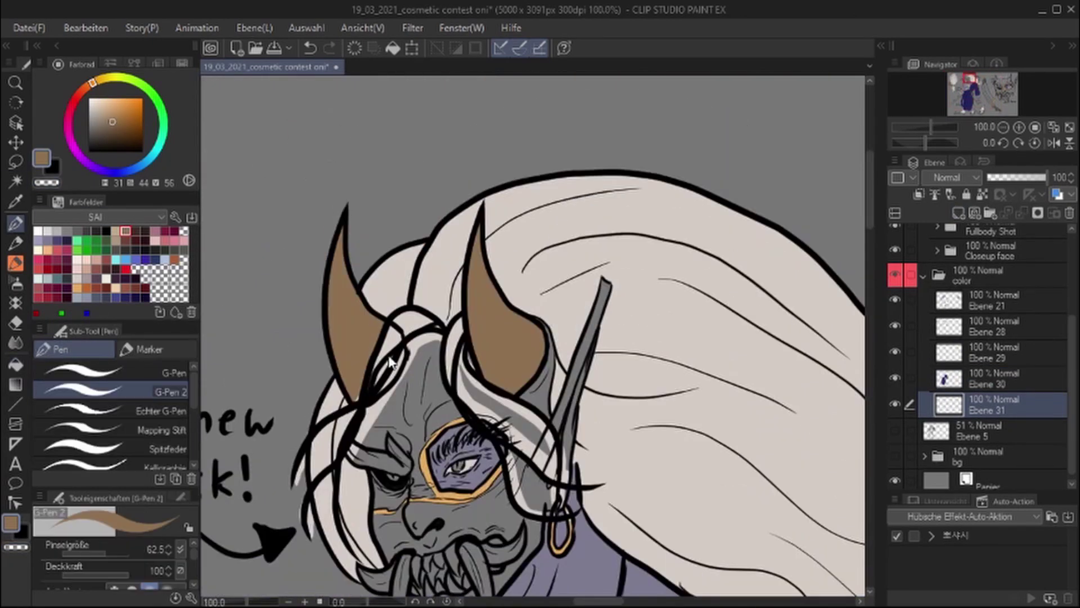
Colour the tusks and teeth of the full-body figure's mask brown, finishing the tips with G-Pen 2 at size 13.4
scroll(485, 358, down, 5)
scroll(541, 338, up, 6)
scroll(540, 337, down, 2)
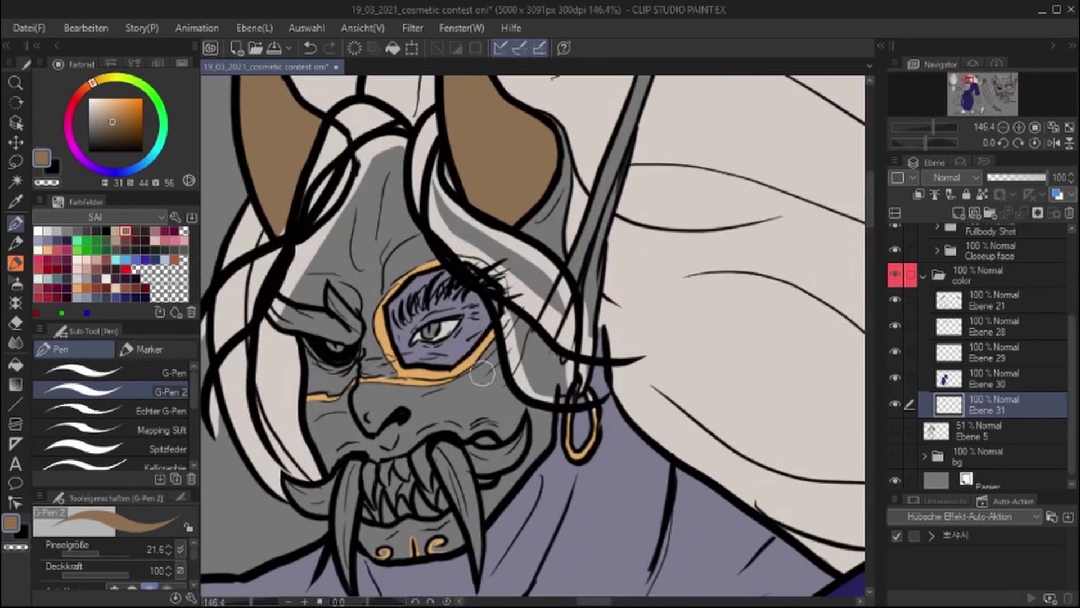
scroll(606, 394, up, 3)
key(g)
key(p)
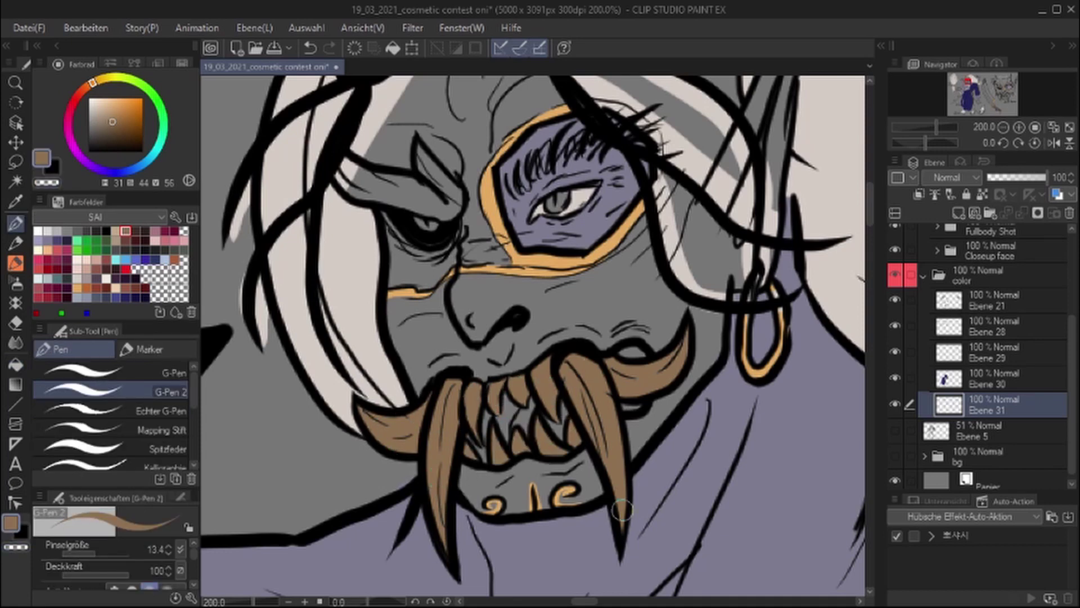
scroll(635, 249, down, 5)
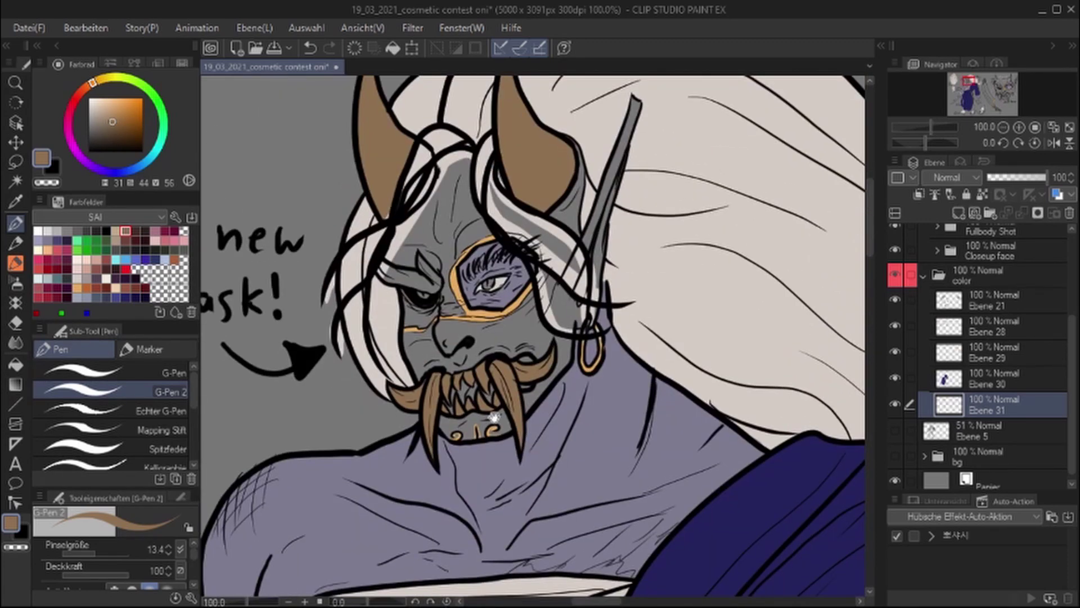
Paint the dangling cord ends and lower wraps on the full-body figure's katana sheath brown
drag(619, 422, 591, 197)
scroll(570, 302, up, 5)
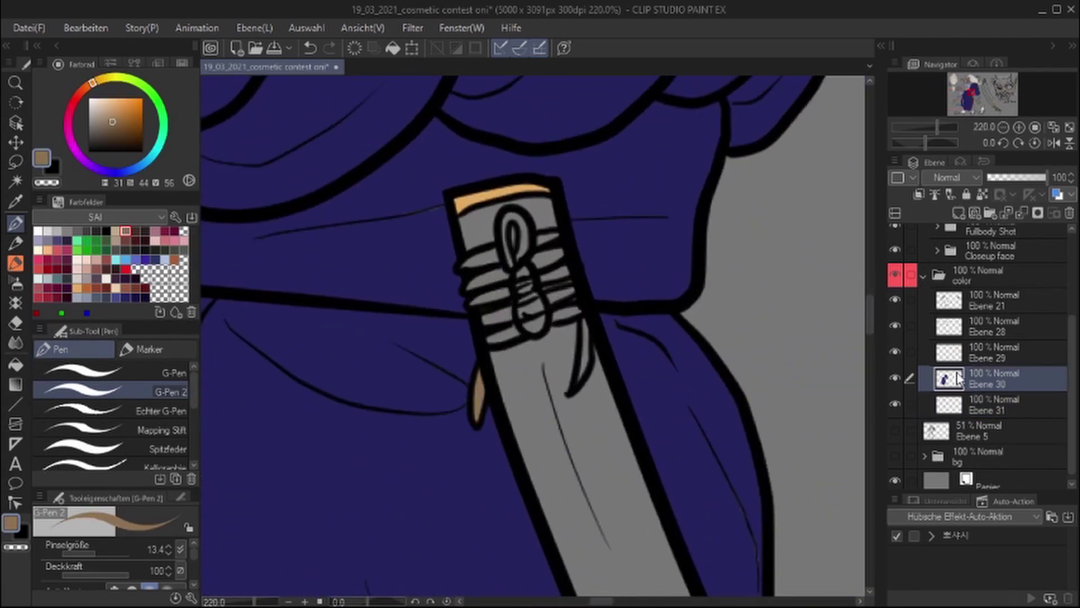
scroll(526, 328, down, 5)
ctrl+shift+click(540, 460)
alt+click(541, 461)
scroll(540, 460, up, 3)
scroll(540, 461, down, 5)
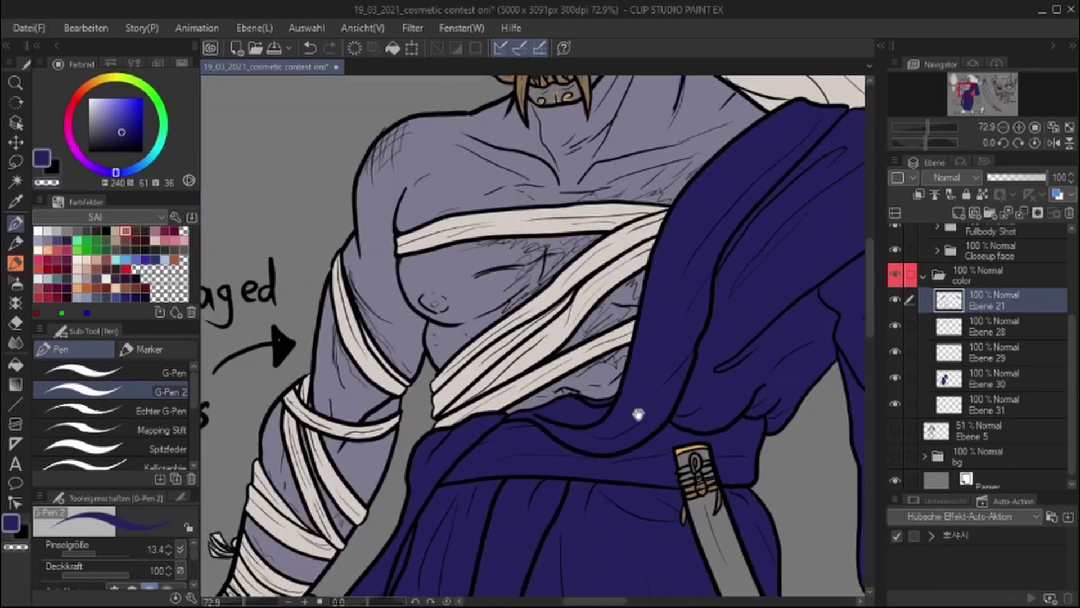
Paint the remaining wraps and loop of the sheath cord brown (H 31, S 43, V 50) on layer Ebene 31
scroll(544, 390, up, 5)
alt+click(543, 390)
ctrl+shift+click(544, 390)
alt+click(543, 390)
ctrl+shift+click(518, 311)
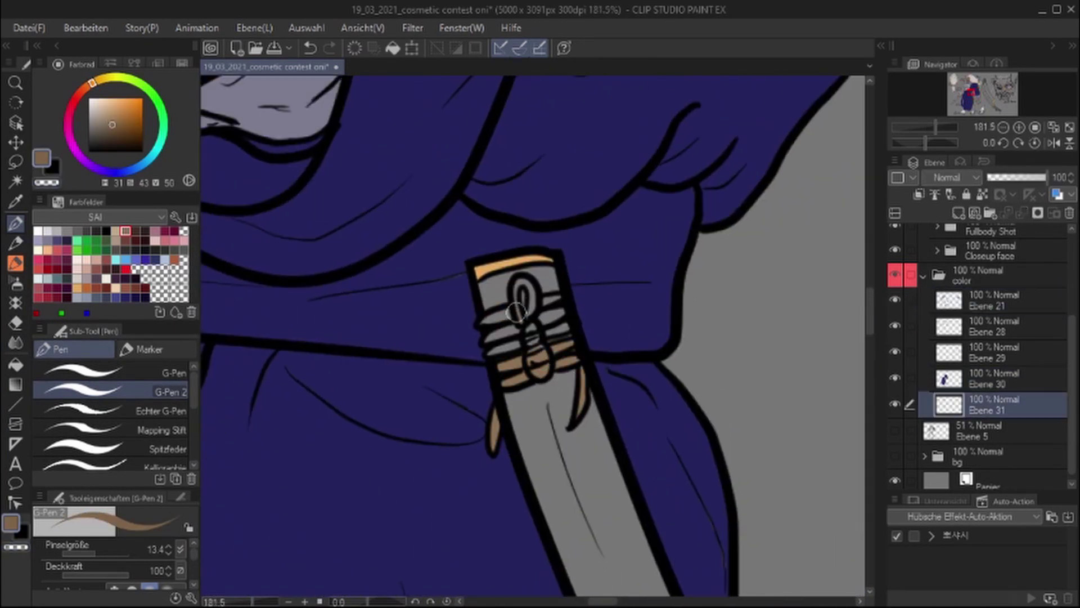
drag(550, 357, 575, 419)
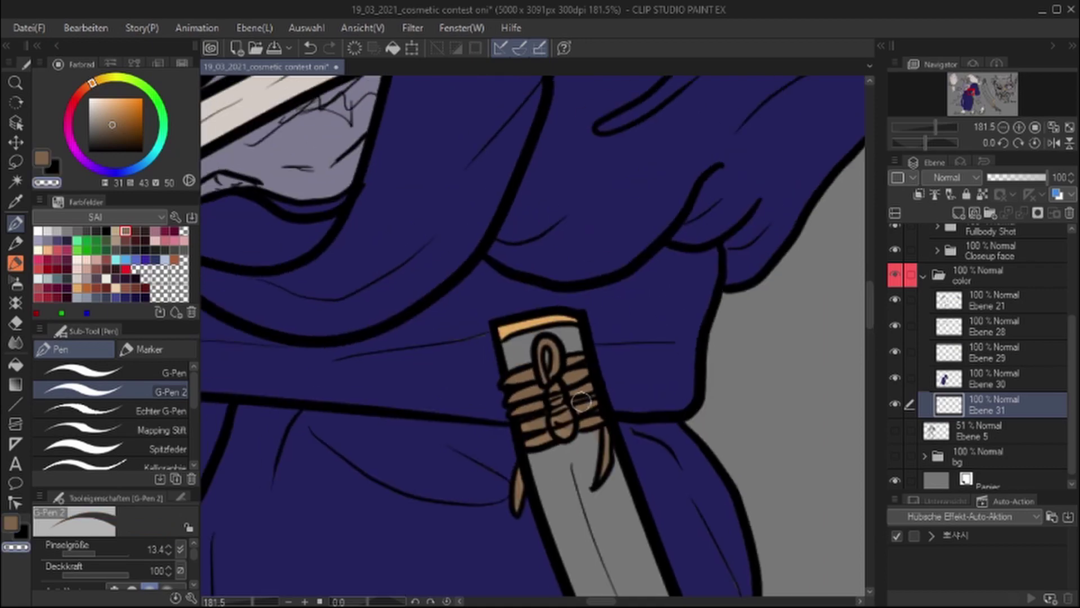
scroll(605, 328, up, 1)
alt+click(680, 306)
ctrl+shift+click(680, 306)
alt+click(588, 408)
ctrl+shift+click(588, 408)
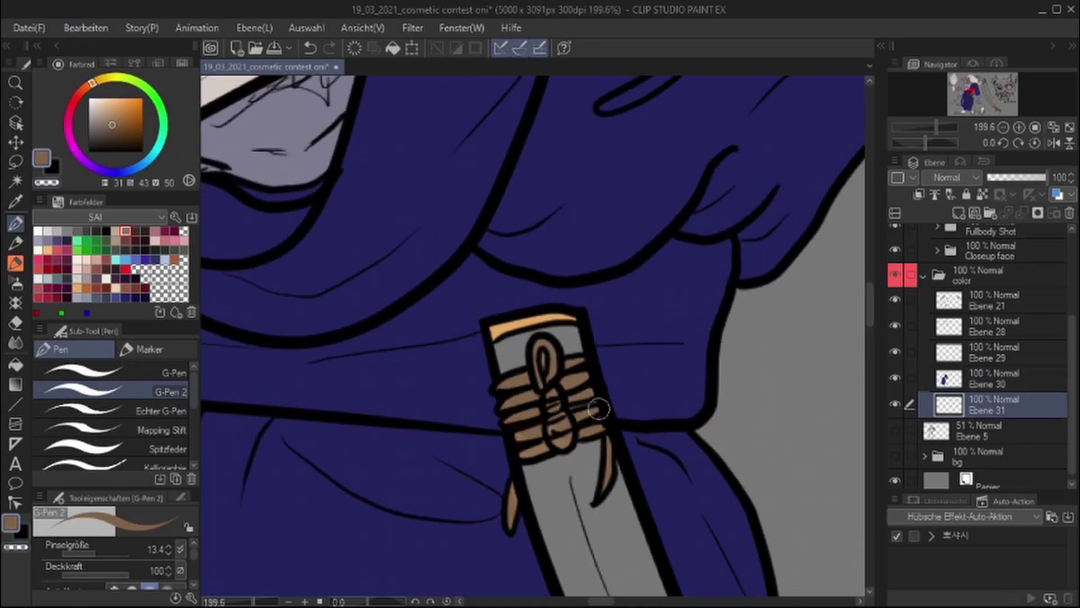
Fill the wooden geta sandals of the full-body figure brown on layer Ebene 31
scroll(585, 394, down, 10)
drag(579, 362, 584, 282)
key(g)
scroll(563, 326, up, 8)
drag(524, 366, 231, 389)
drag(675, 507, 507, 450)
click(507, 495)
Fill the sole, sides and supports of the detail drawing's geta sandal brown, and switch back to G-Pen 2
drag(688, 433, 462, 340)
click(782, 253)
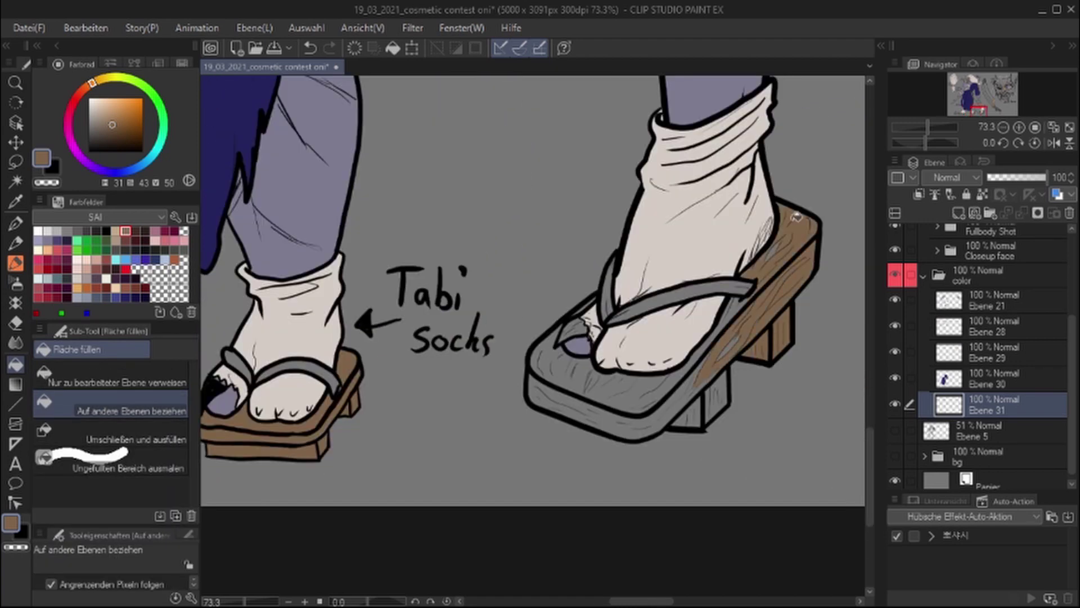
click(675, 360)
click(619, 410)
click(563, 360)
click(697, 377)
key(p)
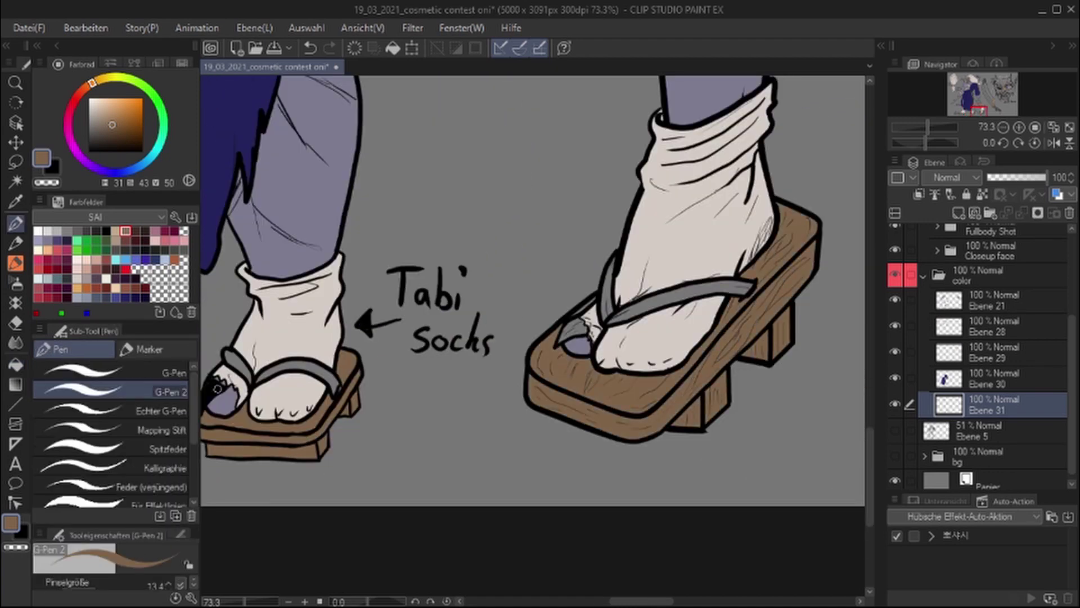
drag(583, 309, 440, 348)
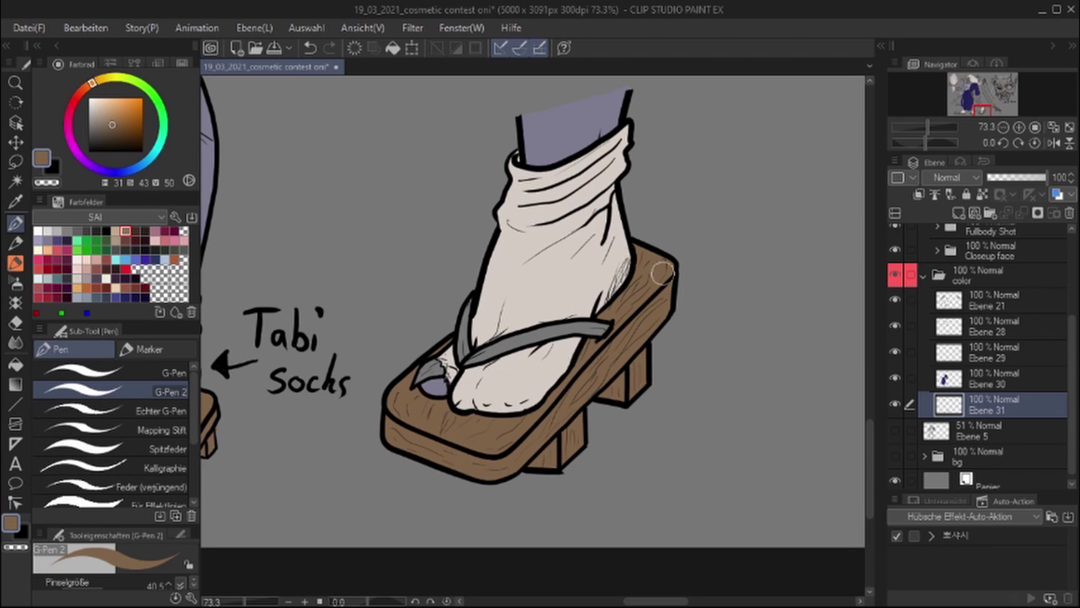
Check the brown geta sandals and the colouring across the whole sheet, looking at what layer Ebene 31 contains
scroll(663, 274, down, 1)
scroll(644, 332, down, 2)
drag(225, 450, 489, 461)
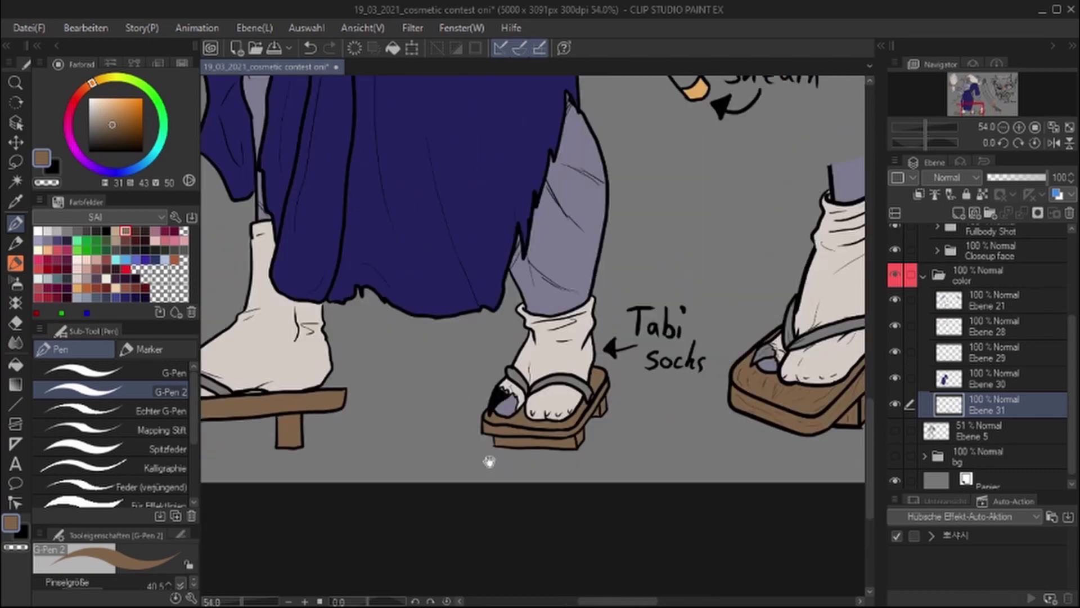
scroll(489, 461, down, 1)
scroll(915, 315, up, 4)
click(937, 259)
click(1018, 363)
scroll(608, 301, up, 5)
drag(388, 462, 446, 434)
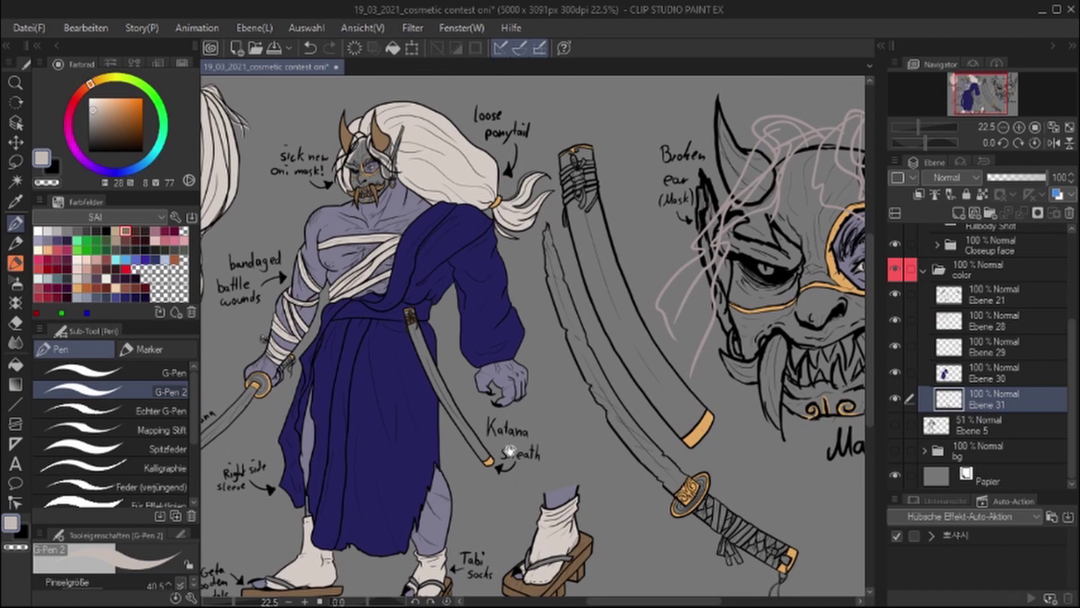
click(895, 400)
drag(507, 371, 399, 259)
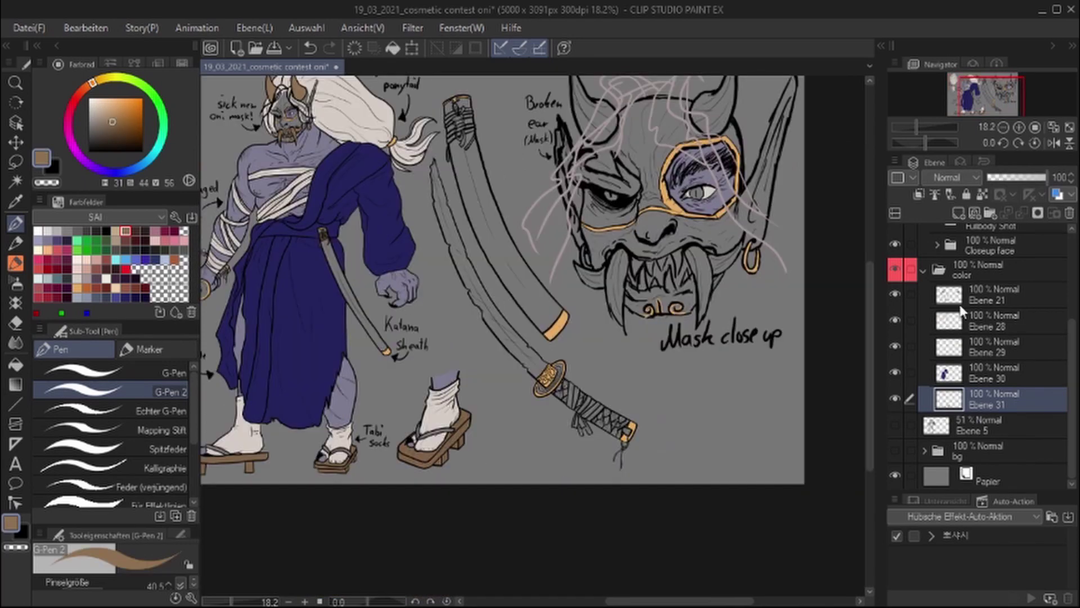
Fill the bandage strips around the detail katana's hilt off-white (H 28, S 8, V 84) on layer Ebene 28
click(990, 321)
key(g)
scroll(586, 405, up, 6)
click(450, 315)
click(602, 433)
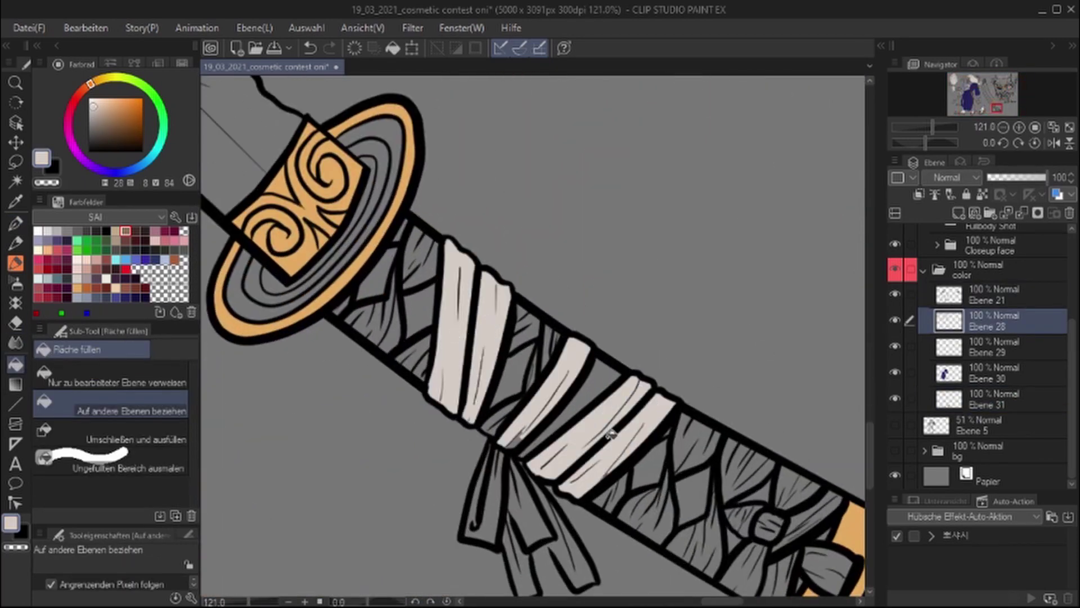
Fill the hanging bandage ends on the detail katana's hilt off-white and touch up the gaps between strips with G-Pen 2
drag(675, 394, 478, 236)
click(495, 439)
click(534, 450)
key(p)
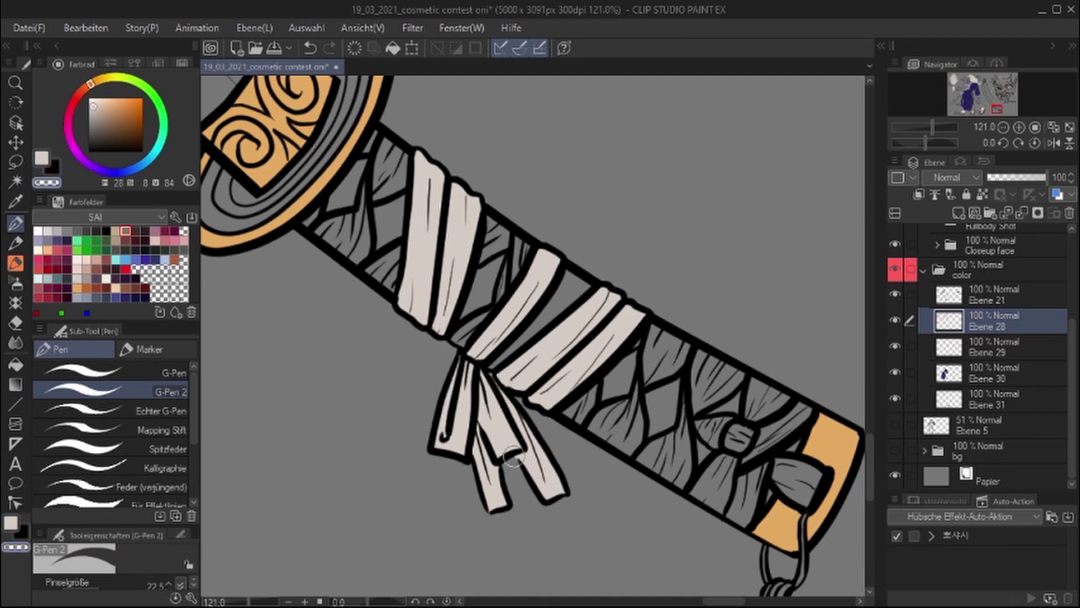
scroll(591, 280, down, 5)
scroll(560, 355, up, 5)
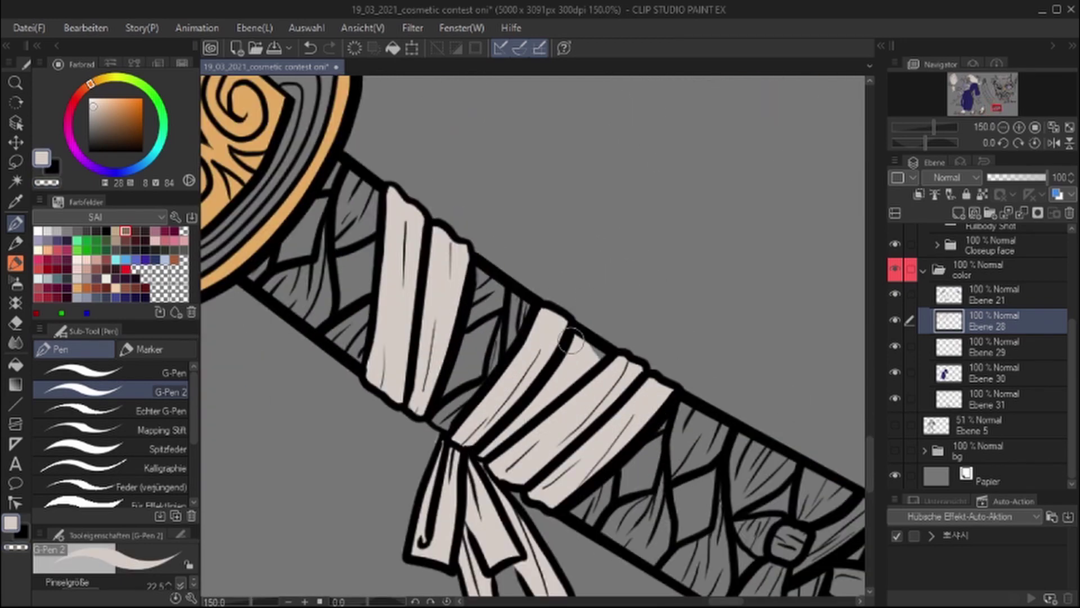
Sample the brown (H 31, S 43, V 50) and fill the upper cord wraps and loop of the detail sheath on layer Ebene 31
scroll(672, 406, down, 5)
scroll(673, 406, down, 4)
scroll(675, 372, up, 2)
alt+click(507, 439)
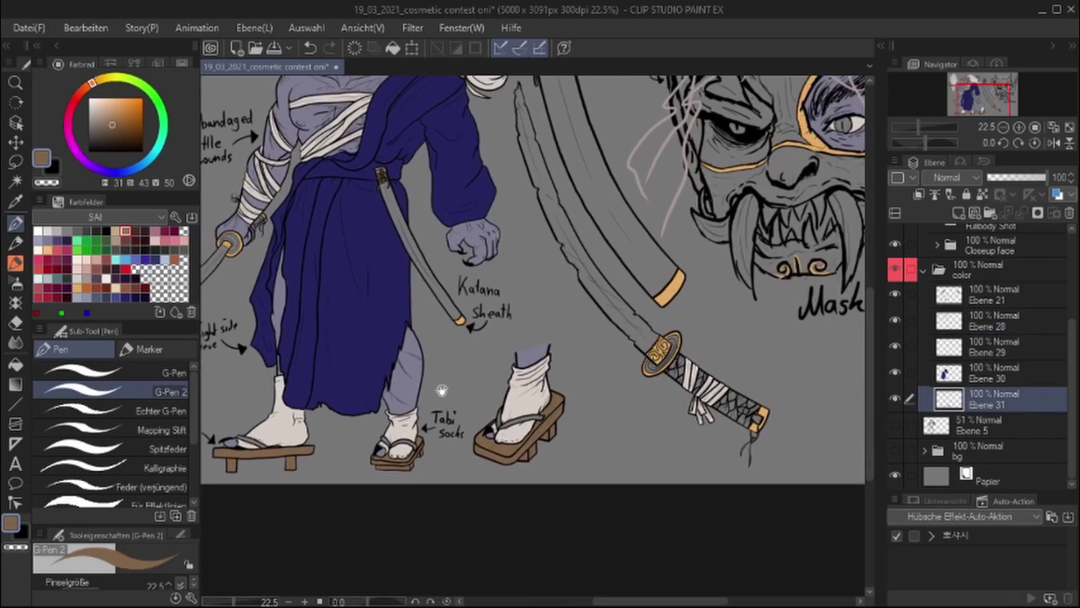
scroll(444, 386, up, 6)
key(g)
click(521, 309)
click(514, 291)
click(456, 264)
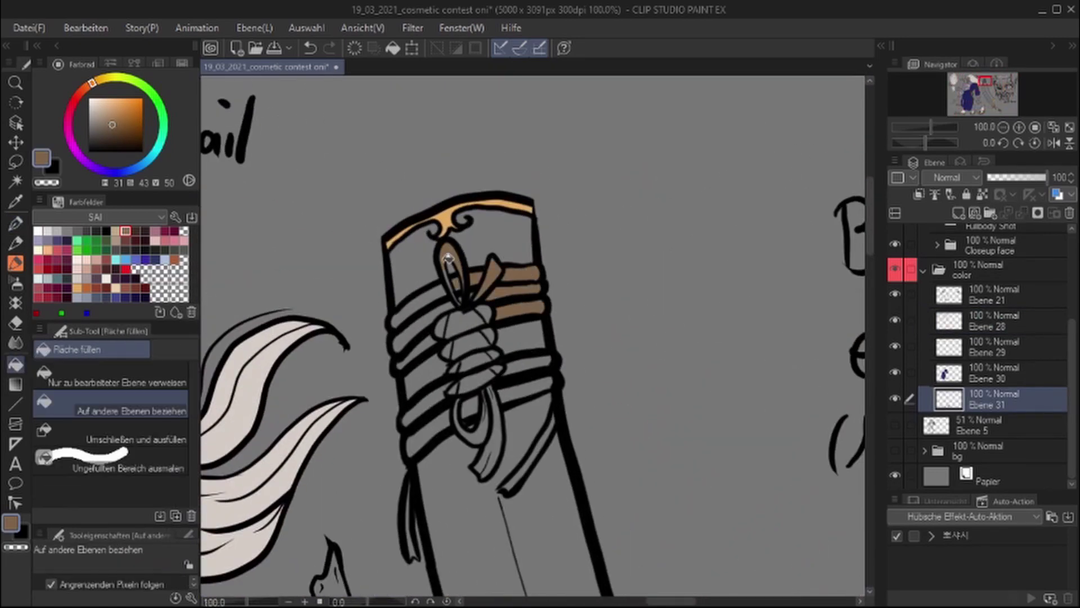
Fill the remaining wraps, central knot and dangling cord ends of the detail sheath brown, and switch back to G-Pen 2
click(419, 327)
click(419, 307)
click(464, 341)
click(493, 387)
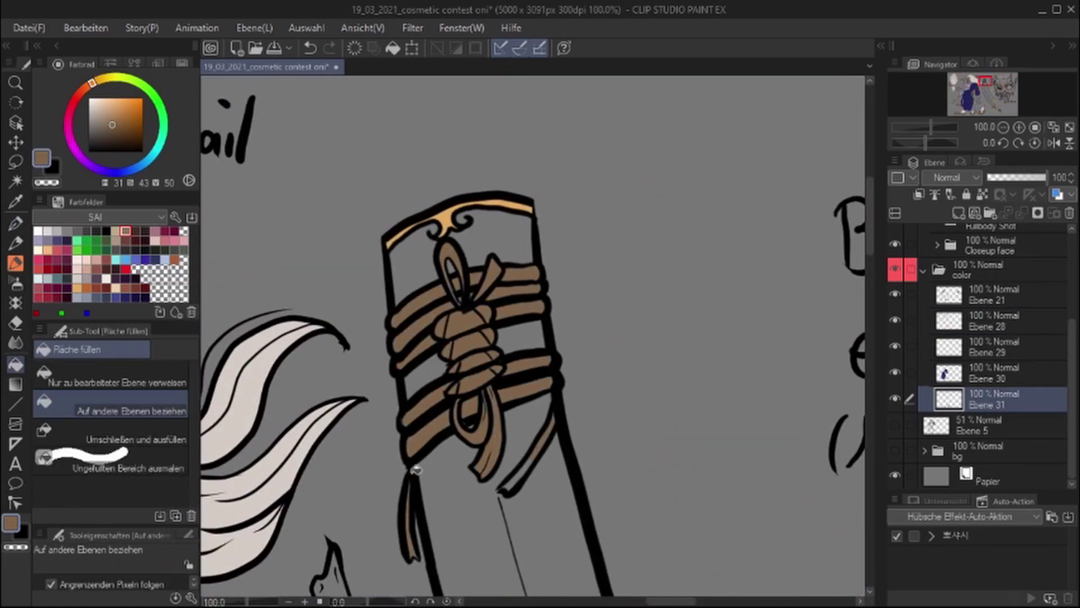
click(414, 548)
key(p)
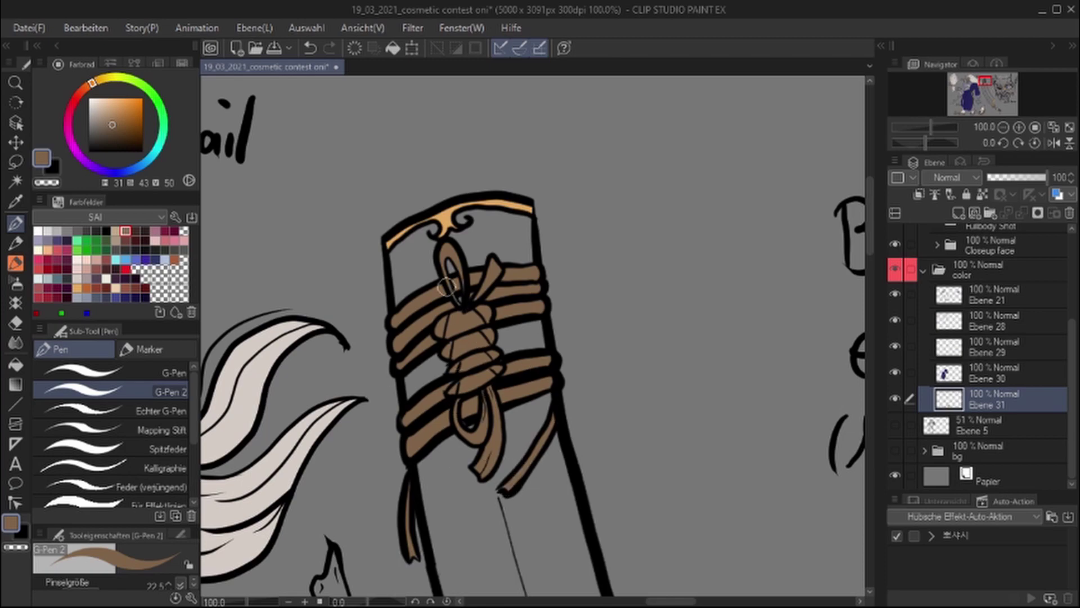
Fill both horns of the mask close-up brown on layer Ebene 31, including the areas cut off by contour lines
drag(449, 323, 254, 360)
key(g)
scroll(362, 374, down, 2)
click(793, 349)
click(361, 374)
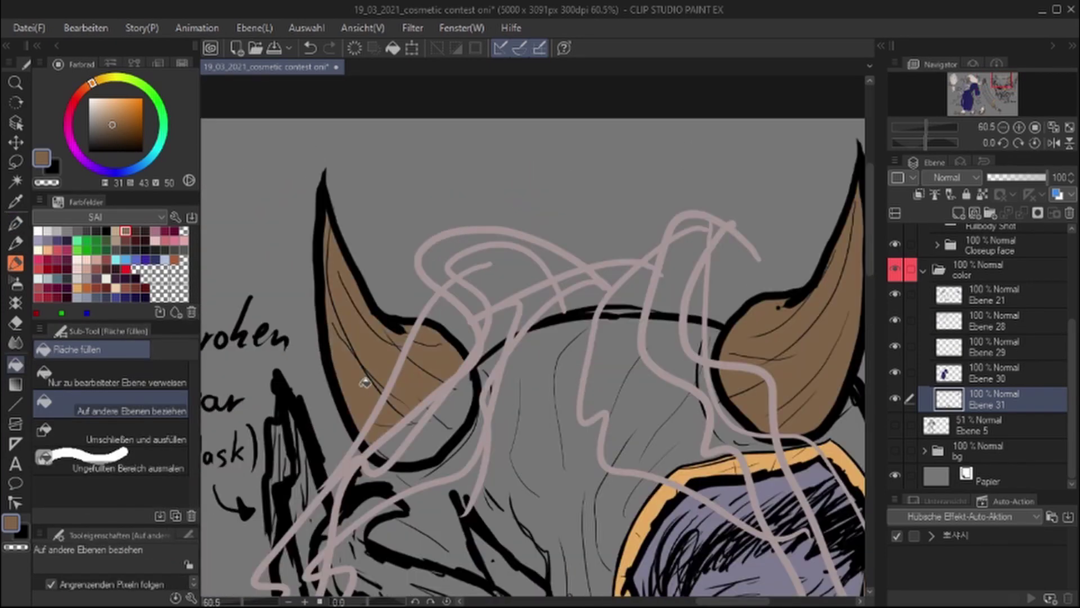
click(410, 409)
key(p)
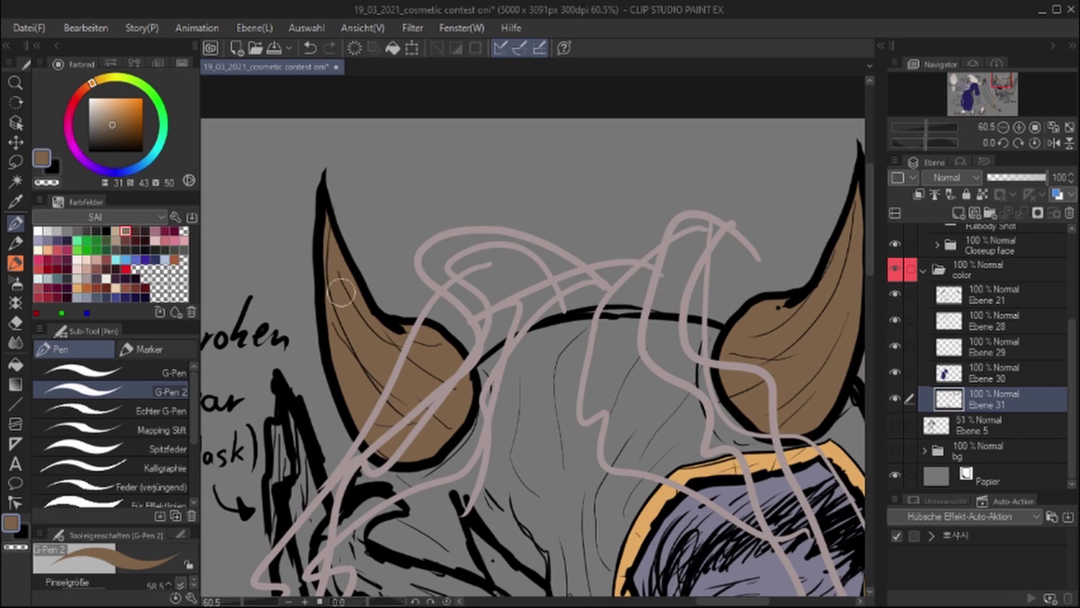
drag(525, 346, 376, 363)
scroll(672, 429, down, 5)
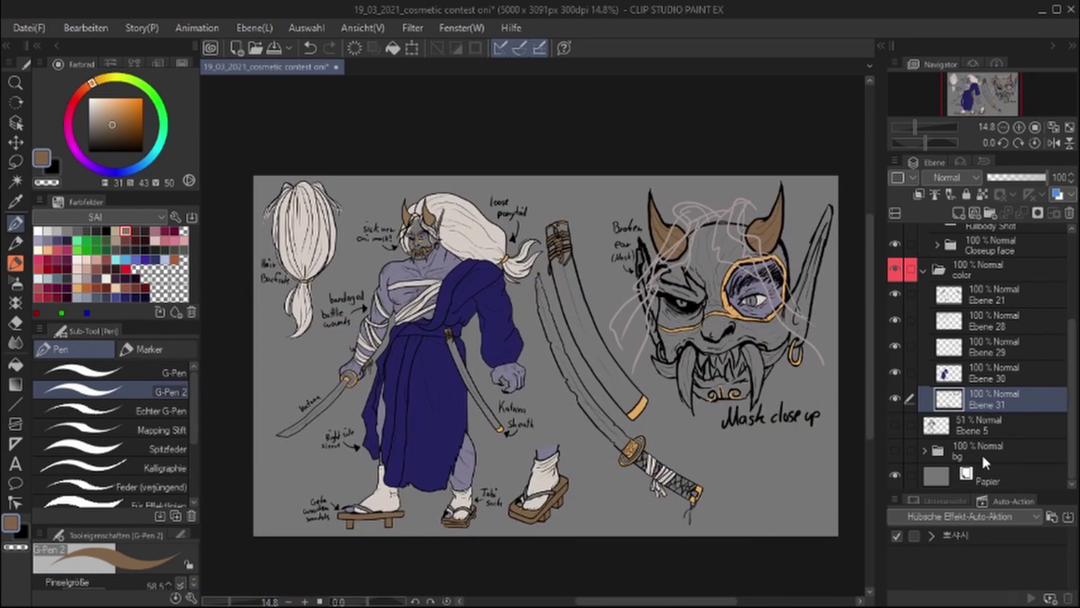
Handwrite the note "Draw blood fury version!" in dark red (H 357, S 91, V 62) below the mask close-up on a new top layer
click(959, 212)
scroll(810, 506, up, 5)
drag(562, 338, 442, 315)
click(47, 269)
mouse_move(447, 308)
mouse_down()
mouse_move(450, 357)
mouse_move(659, 290)
mouse_up()
drag(444, 388, 523, 445)
mouse_move(541, 427)
mouse_down()
mouse_move(633, 428)
mouse_move(709, 394)
mouse_up()
click(925, 261)
key(ctrl+0)
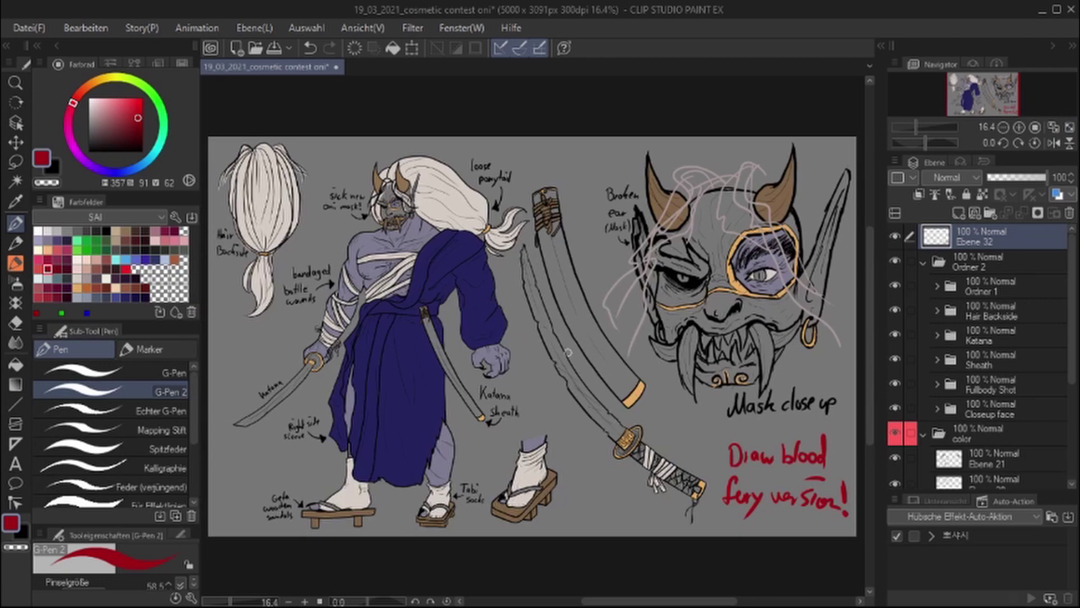
scroll(568, 352, up, 3)
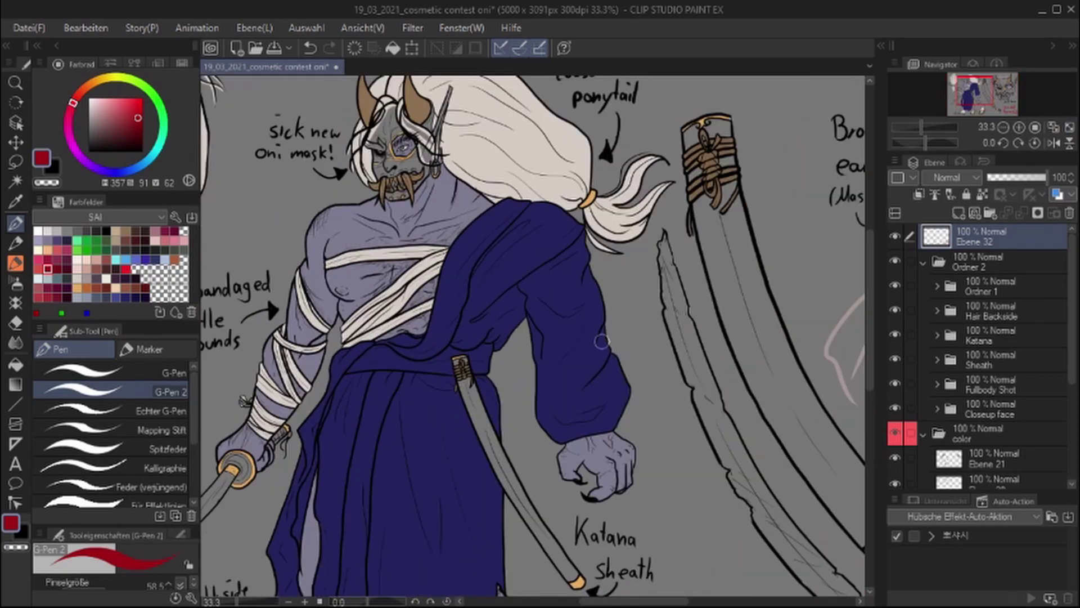
scroll(602, 341, down, 1)
key(ctrl+0)
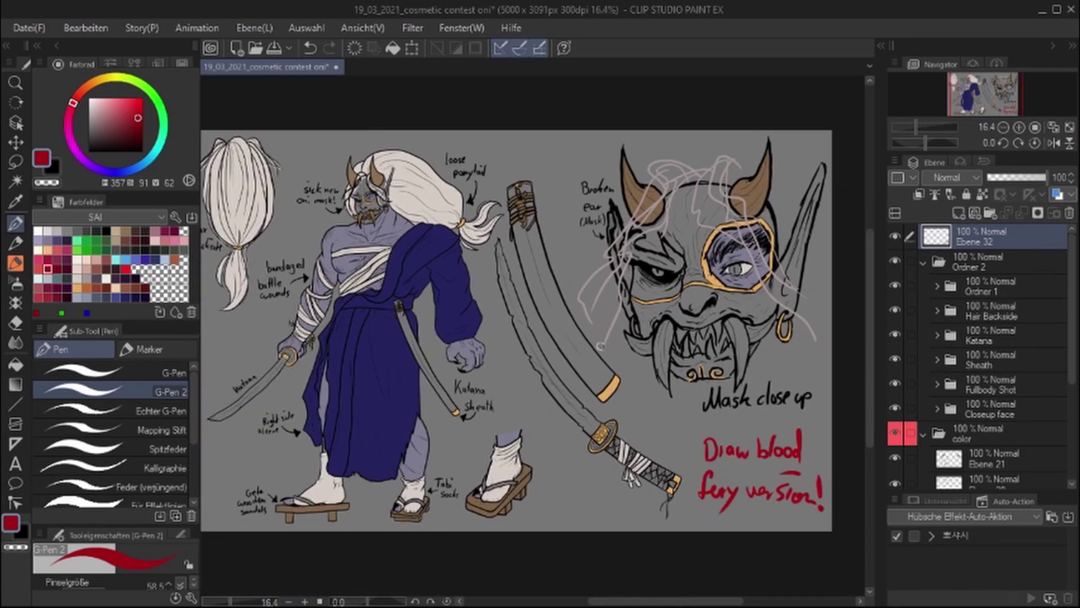
scroll(564, 399, up, 3)
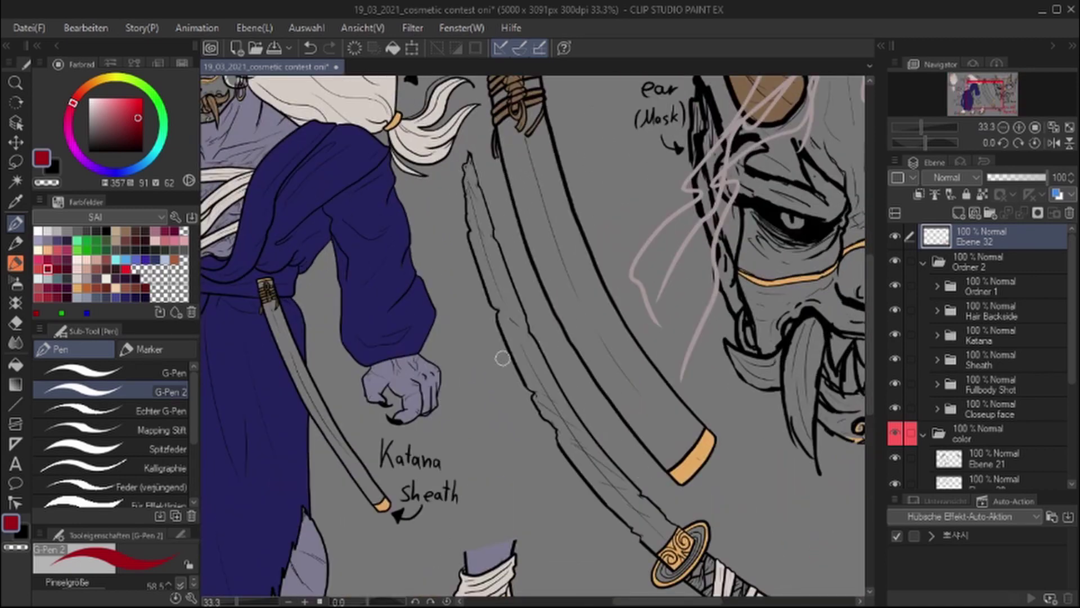
key(ctrl+0)
Collapse folder Ordner 2, sample the horn's brown on layer Ebene 31, and fill the mask close-up's right-hand tusks and first upper teeth
click(923, 262)
click(990, 416)
scroll(466, 260, up, 4)
alt+click(466, 260)
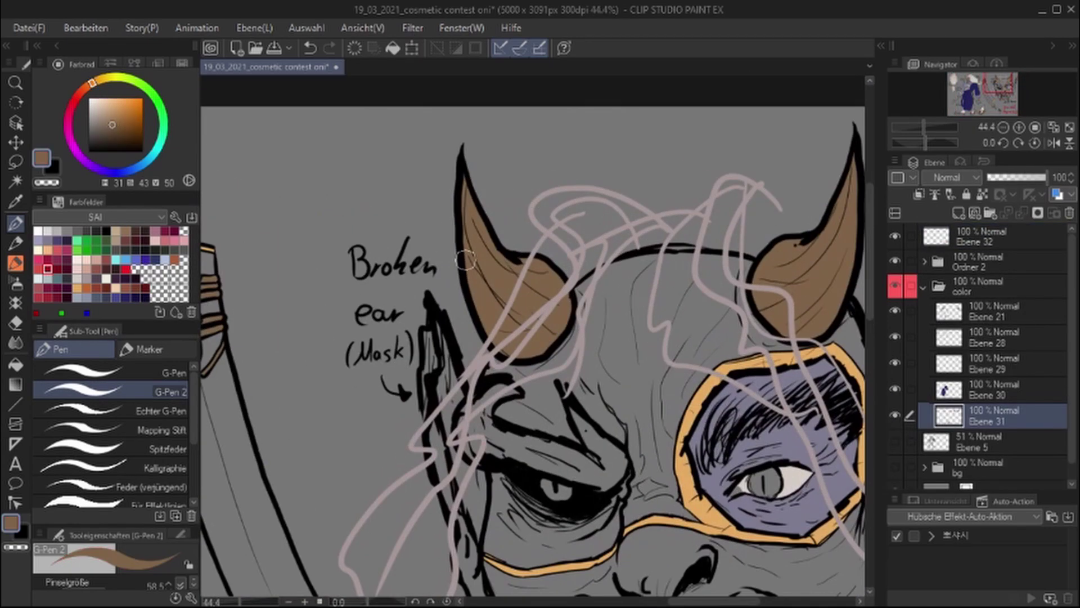
scroll(694, 260, right, 3)
scroll(697, 231, down, 8)
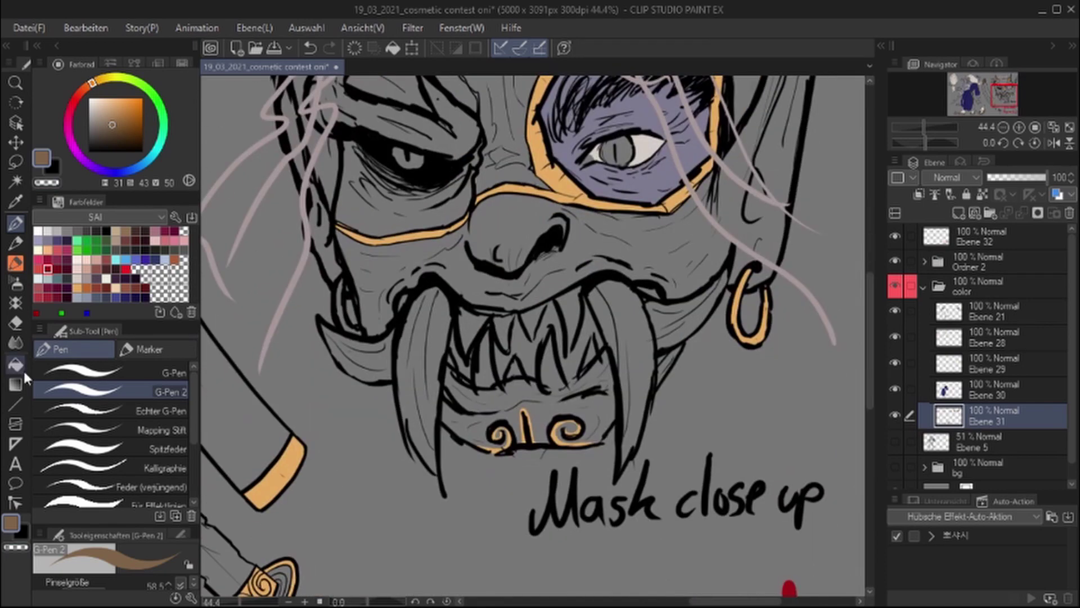
click(16, 365)
click(647, 403)
click(473, 332)
click(485, 360)
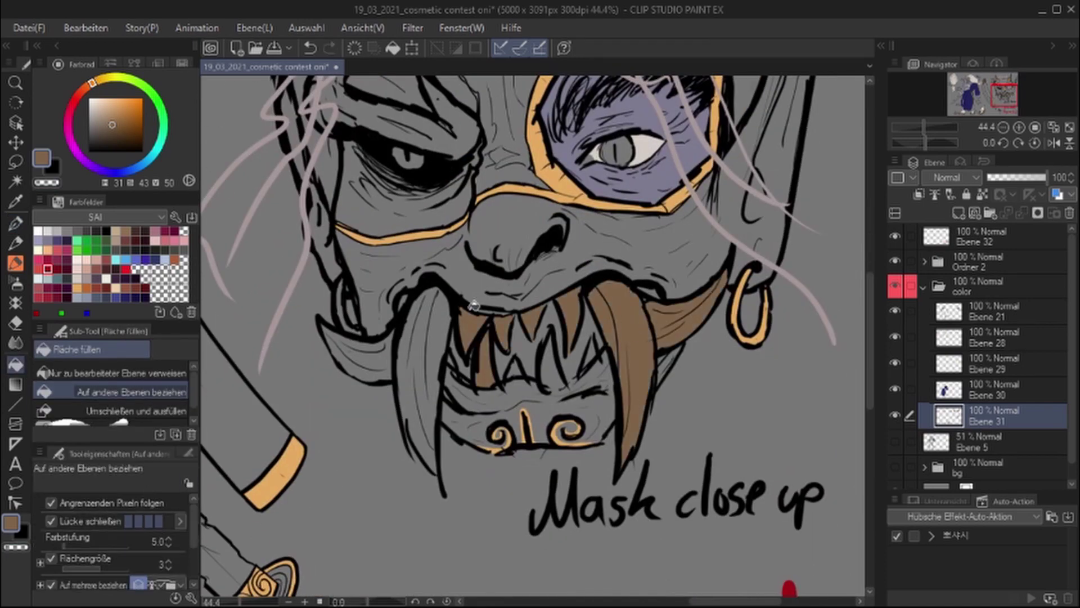
Fill the mask close-up's remaining teeth and left-hand tusks brown, and return to G-Pen 2
click(553, 368)
click(456, 355)
click(422, 371)
click(386, 360)
key(p)
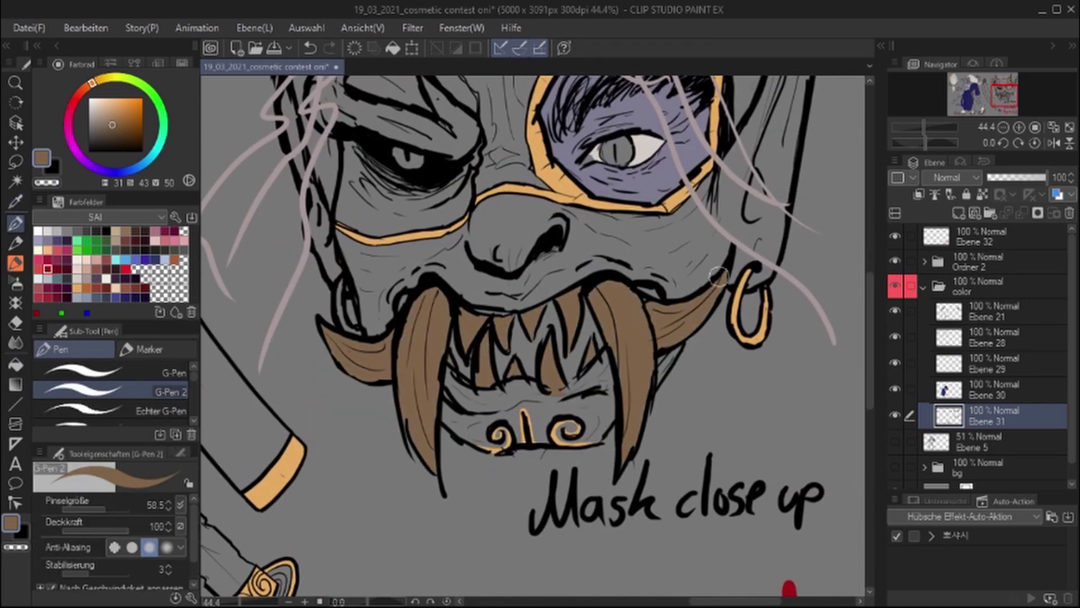
Fill the full-body figure's katana blade light grey (H 0, S 2, V 70) on a new layer below Ebene 31
scroll(580, 374, up, 2)
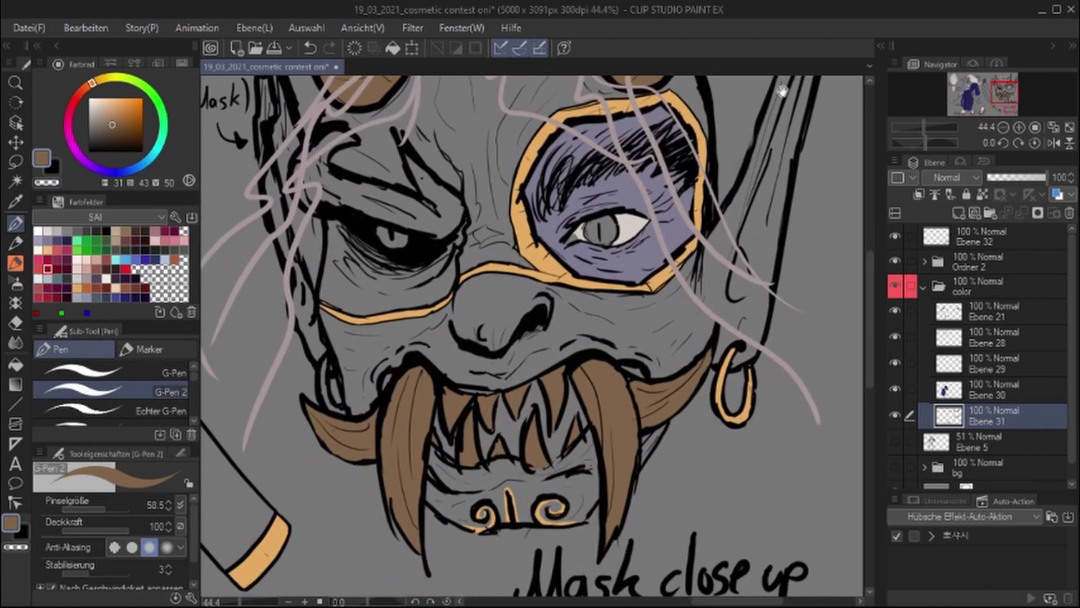
scroll(856, 304, down, 4)
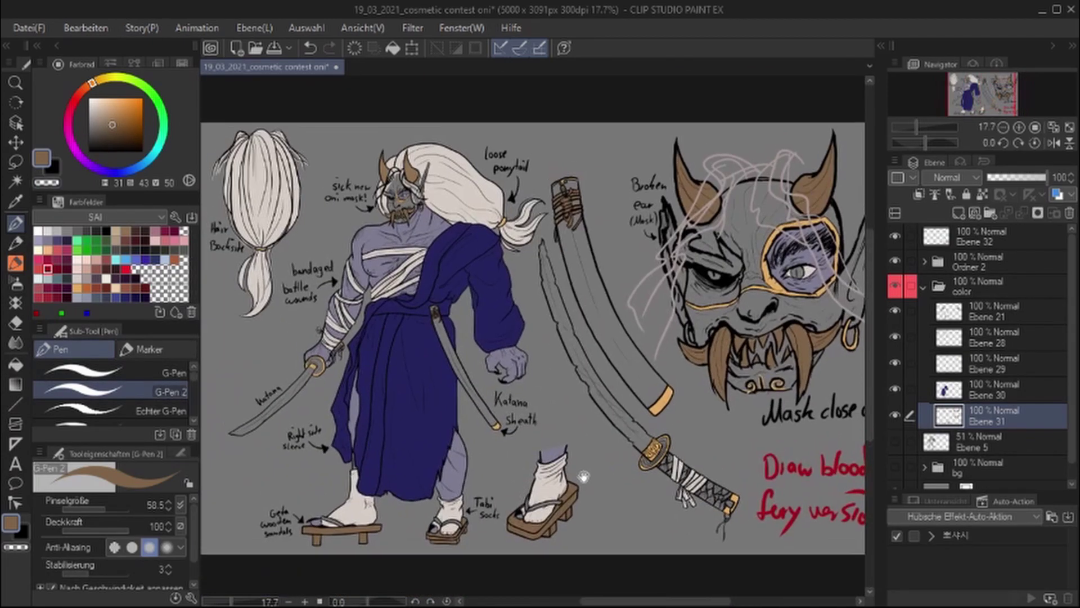
key(ctrl+shift+n)
click(57, 231)
key(g)
scroll(248, 467, up, 2)
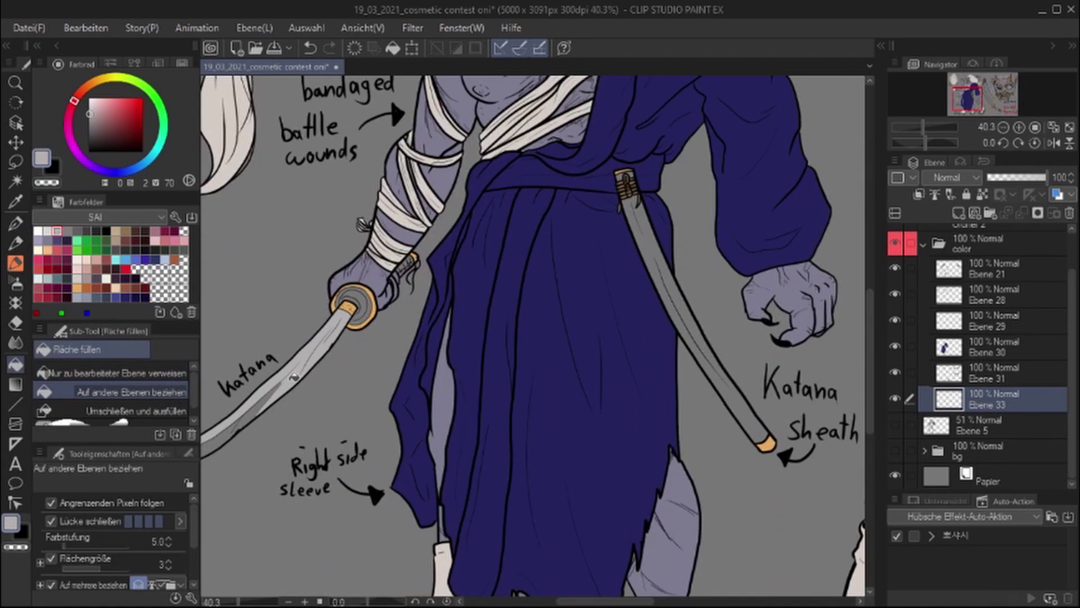
Colour the geta sandal straps and the detail katana's blade light grey on layer Ebene 33
scroll(386, 434, right, 5)
scroll(440, 389, up, 3)
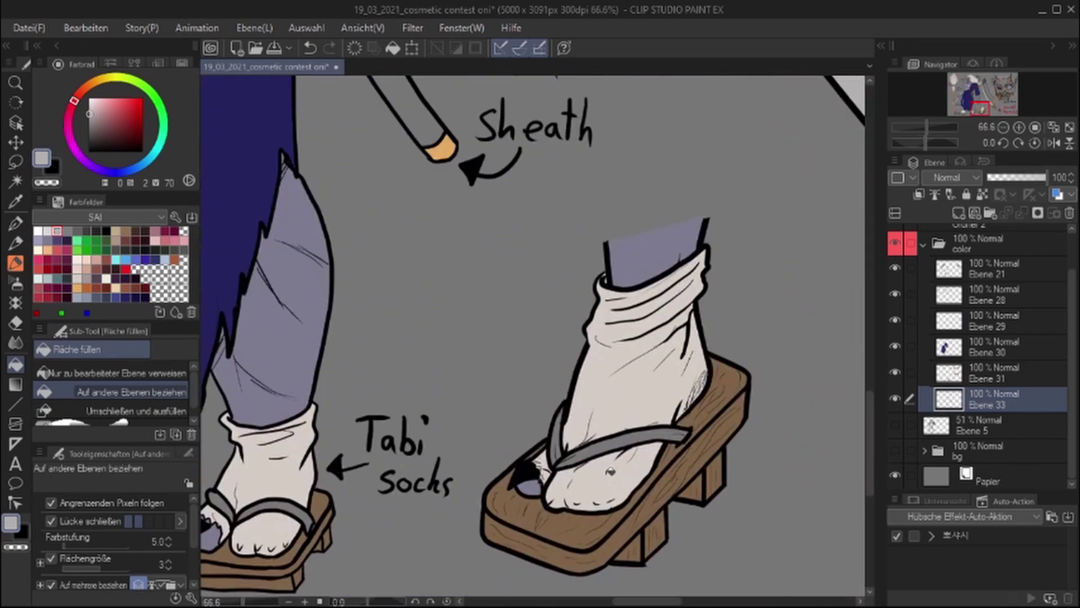
key(p)
scroll(423, 400, left, 5)
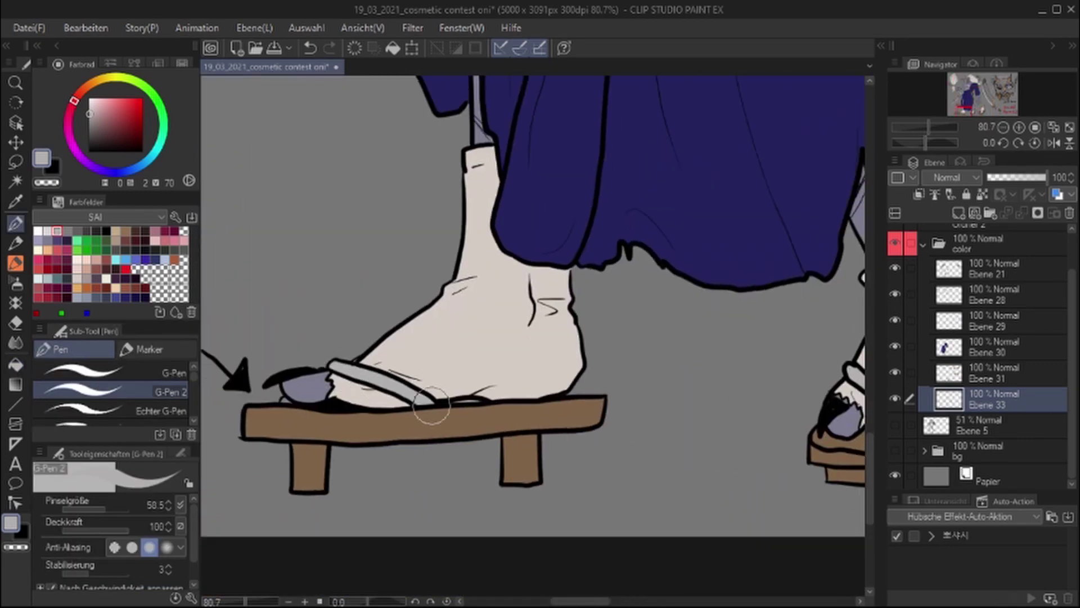
scroll(451, 393, down, 6)
scroll(530, 386, up, 2)
Add another colour layer below Ebene 33, and paint the mask close-up's left-hand eyebrow light grey on Ebene 33
click(958, 212)
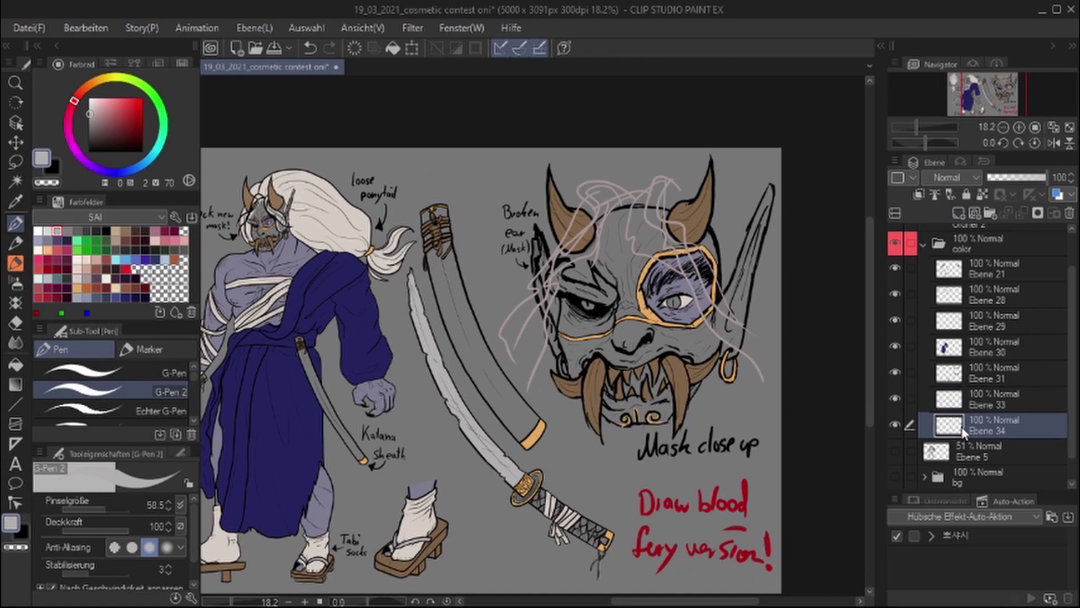
click(962, 401)
scroll(502, 379, up, 4)
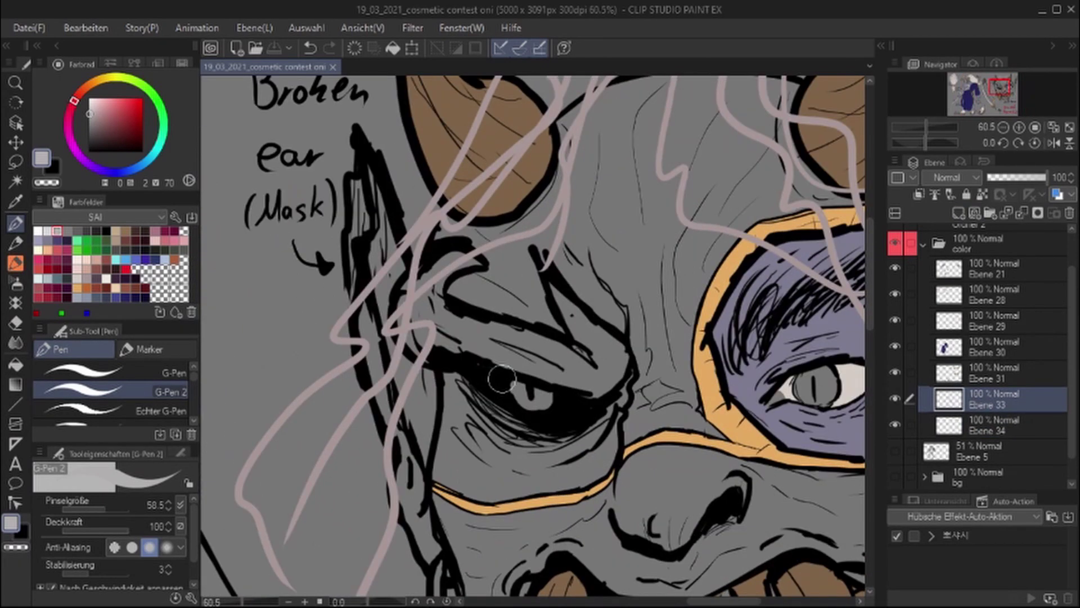
mouse_move(557, 338)
mouse_down()
mouse_move(597, 374)
mouse_move(585, 388)
mouse_up()
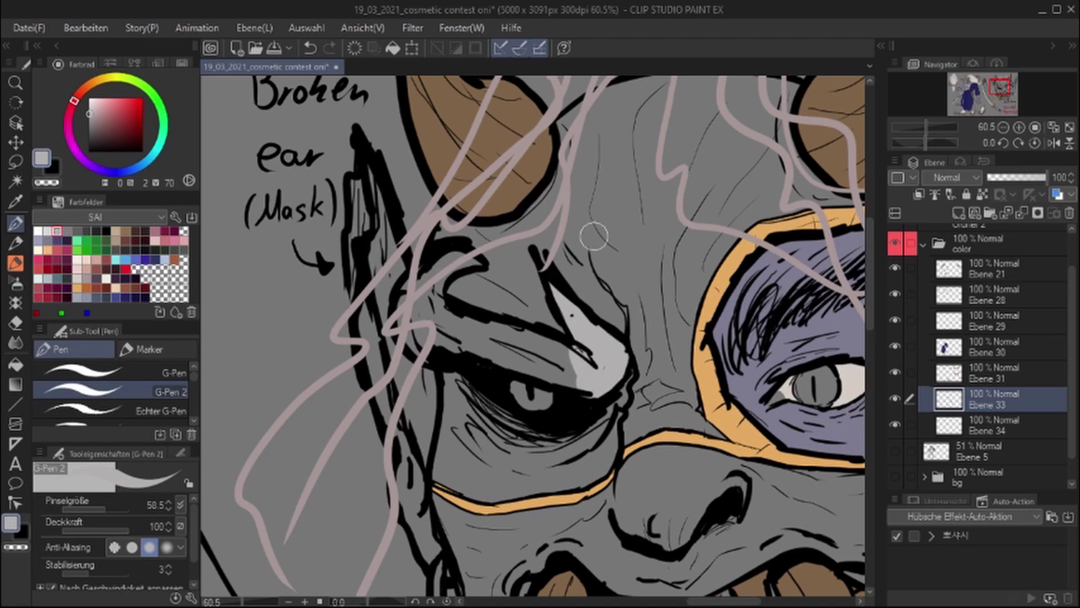
mouse_move(426, 288)
mouse_down()
mouse_move(445, 270)
mouse_move(475, 320)
mouse_move(588, 388)
mouse_up()
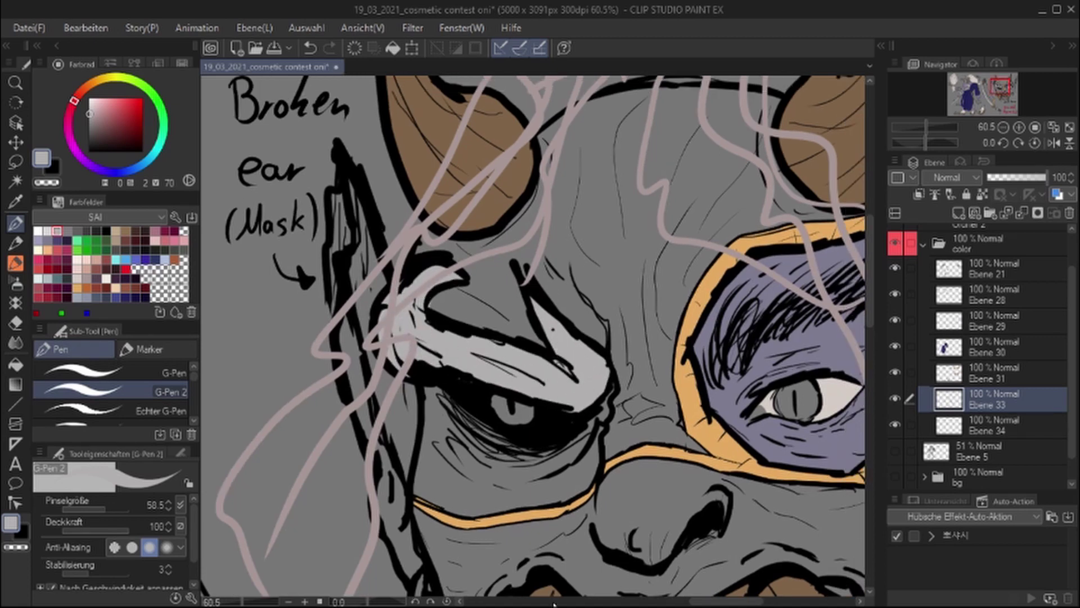
scroll(521, 363, up, 1)
scroll(454, 265, down, 5)
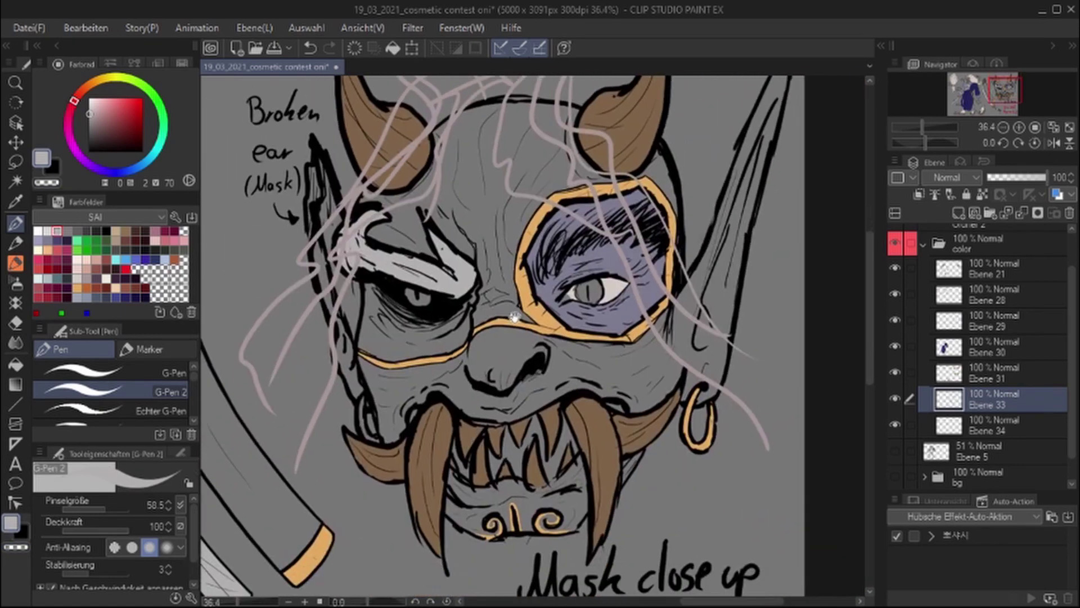
scroll(429, 301, up, 1)
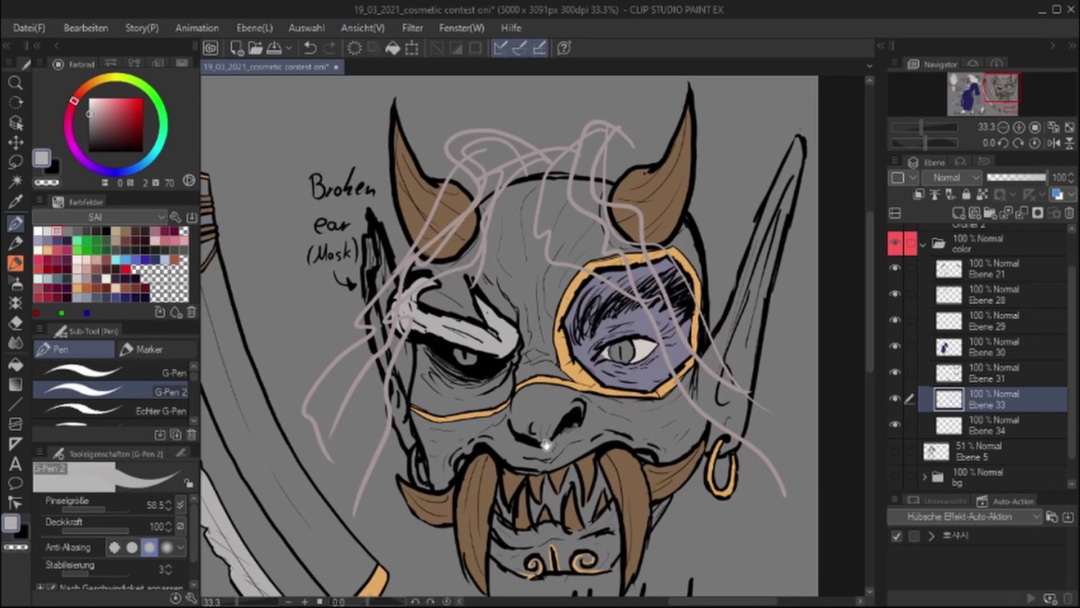
drag(546, 444, 540, 409)
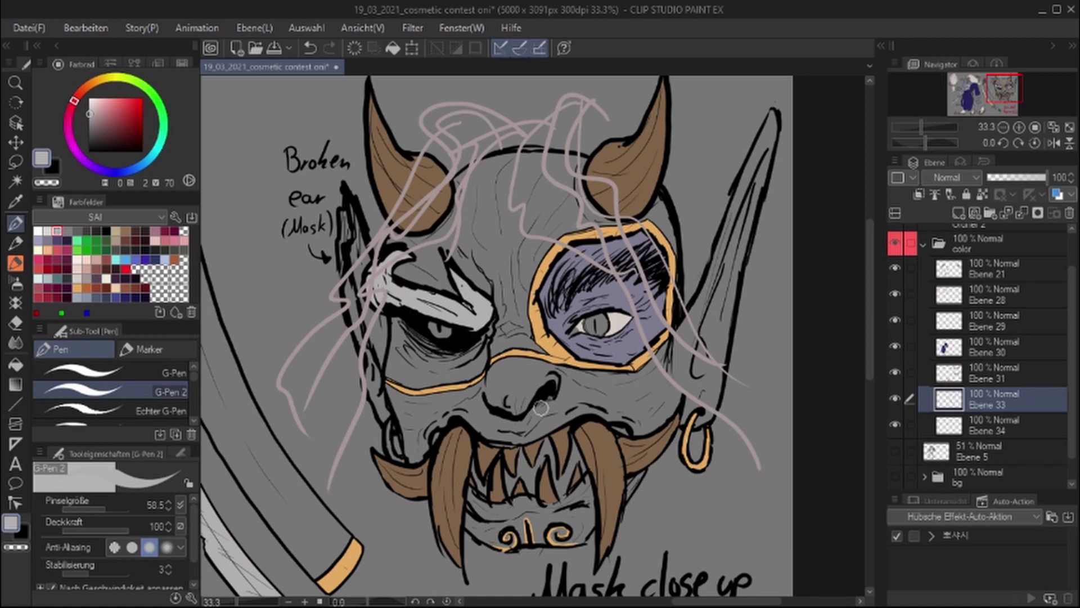
scroll(629, 354, up, 2)
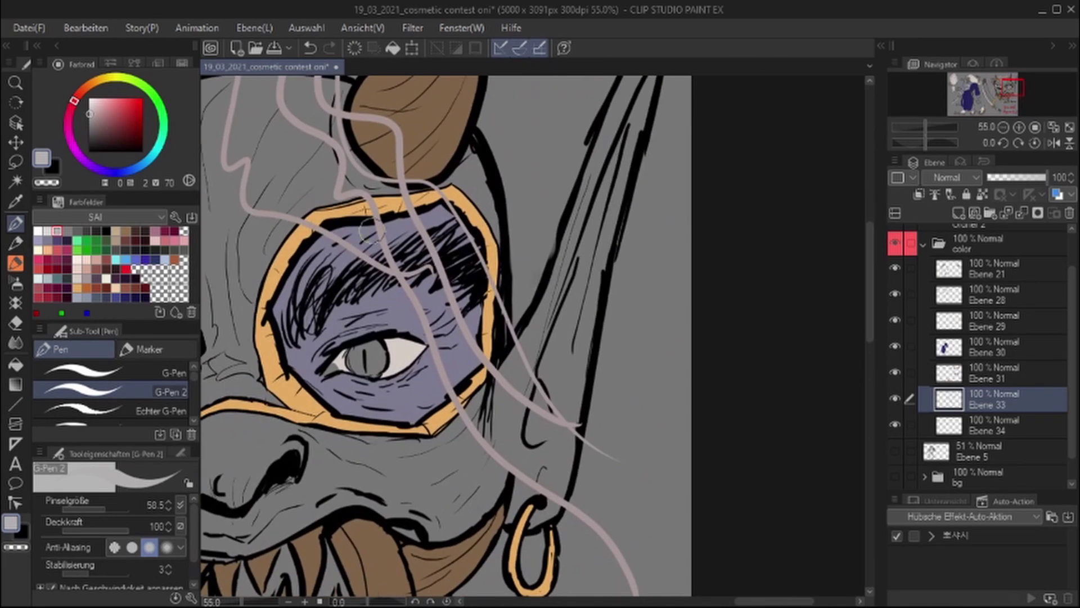
scroll(388, 179, down, 4)
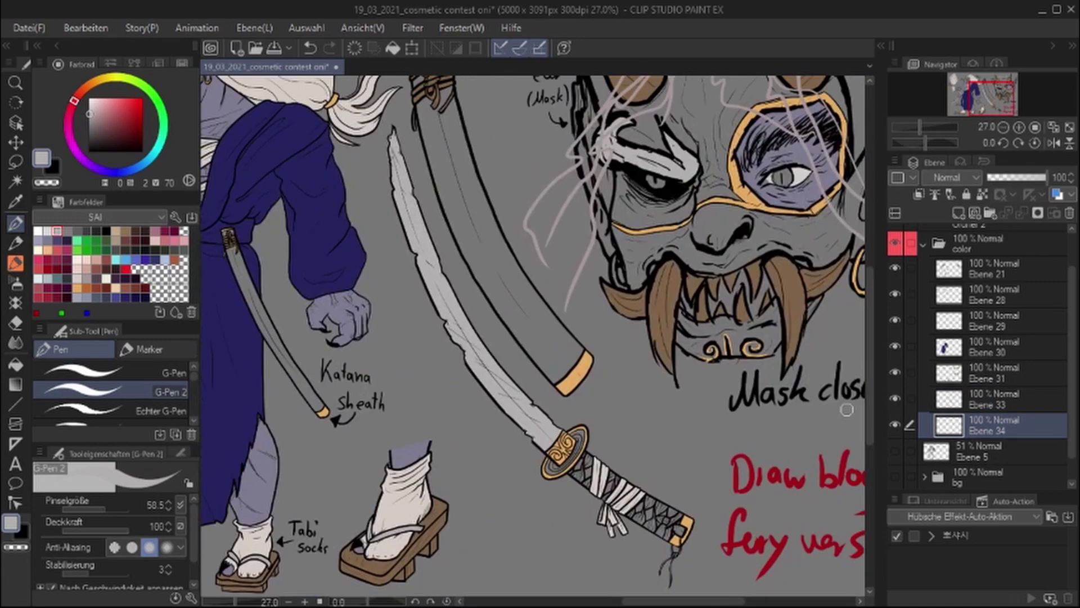
Paint the left-hand eye of the full-body figure's mask red (H 357, S 91, V 62) on layer Ebene 34
click(48, 268)
scroll(560, 145, up, 8)
drag(333, 343, 356, 350)
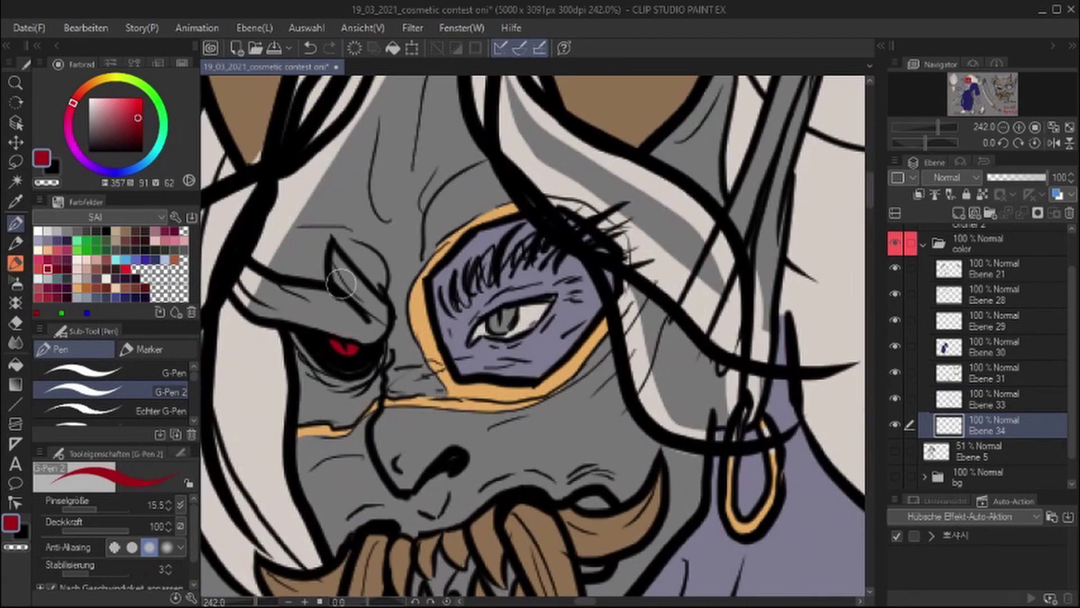
Paint the eyebrow of the full-body figure's mask light grey (H 0, S 2, V 70) on layer Ebene 33
click(993, 399)
scroll(554, 253, up, 3)
scroll(563, 292, down, 3)
alt+click(495, 315)
mouse_move(416, 304)
mouse_down()
mouse_move(482, 290)
mouse_move(497, 357)
mouse_move(502, 287)
mouse_move(537, 352)
mouse_up()
scroll(537, 352, down, 6)
key(alt+bracketleft)
drag(573, 272, 474, 229)
drag(475, 360, 444, 605)
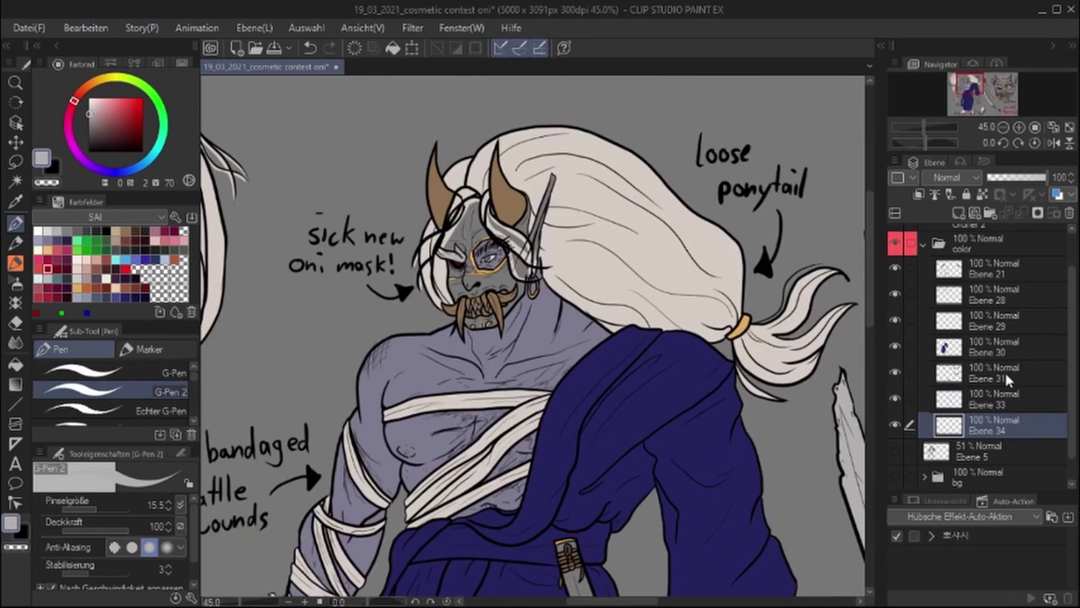
Colour the full-body figure's right-hand iris light blue, and touch up the surrounding skin on Ebene 21 with skin tone (H 246, S 14, V 56)
click(125, 259)
scroll(478, 247, up, 8)
click(990, 294)
alt+click(816, 270)
alt+click(501, 352)
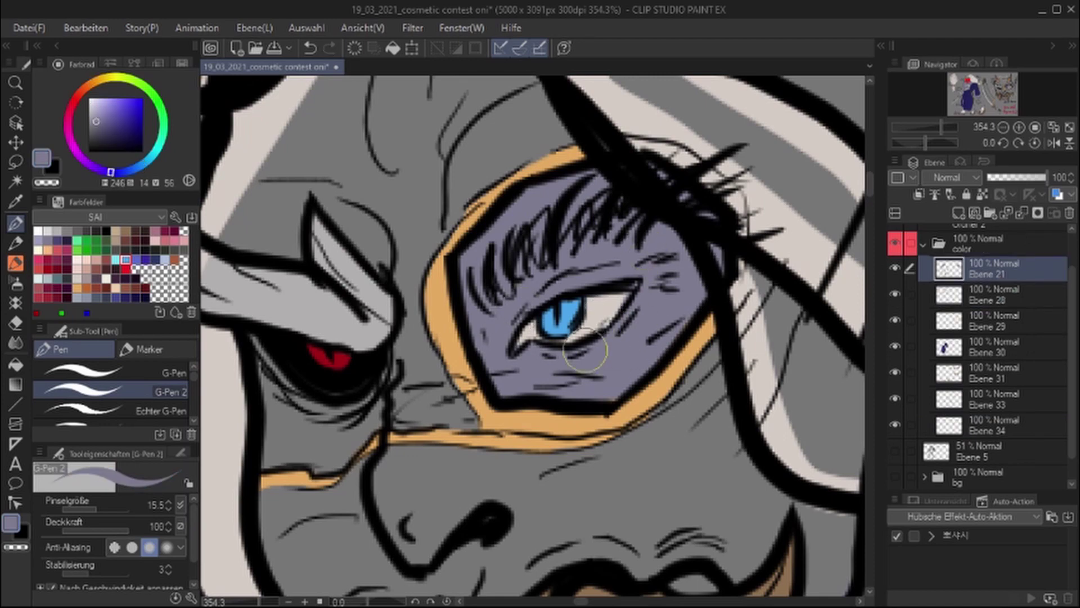
Clean up the figure's eye colour on layer Ebene 34 and add pink (H 0, S 44, V 81) to its inner corner
click(991, 424)
click(165, 241)
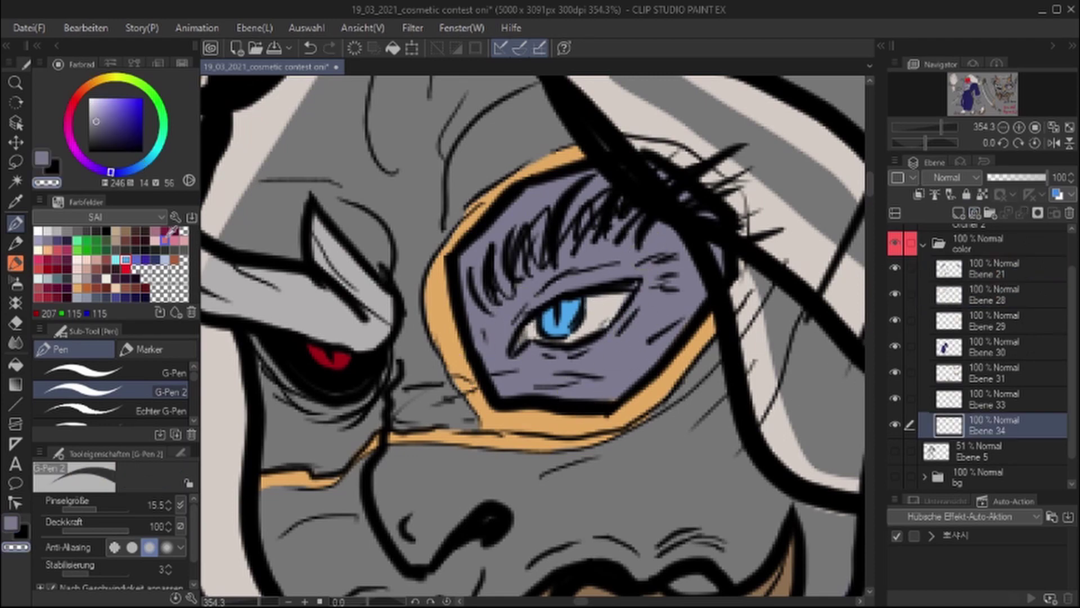
scroll(372, 241, down, 6)
scroll(382, 416, up, 5)
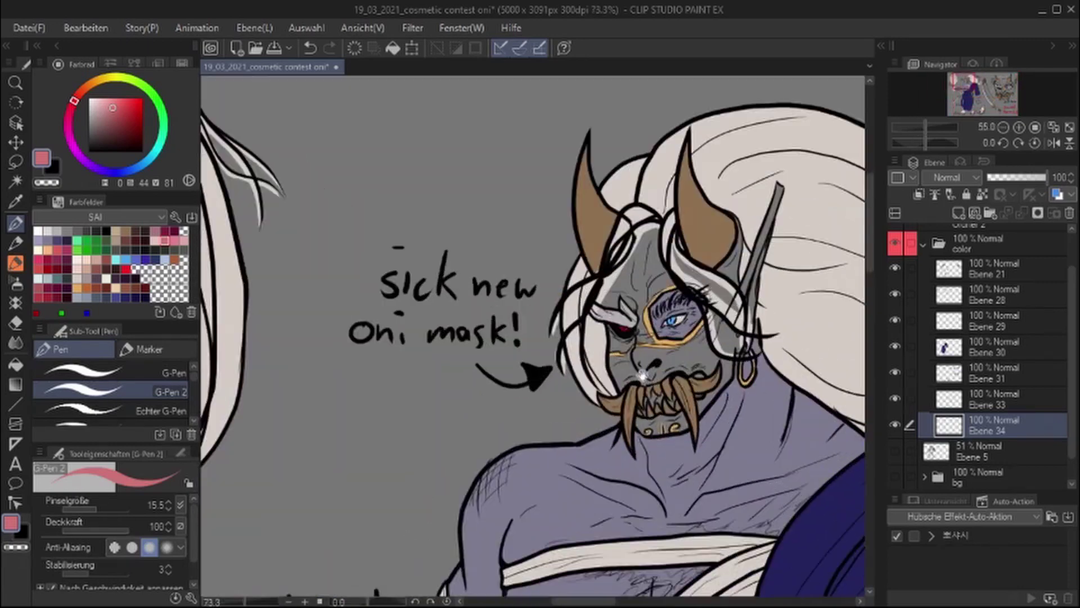
Colour the mask close-up's eyes red and blue, and its inner eye corner and the gaps between its teeth pink (H 0, S 44, V 81)
scroll(383, 417, down, 5)
scroll(598, 326, up, 3)
click(619, 315)
scroll(619, 315, down, 3)
drag(447, 254, 434, 248)
drag(450, 254, 382, 155)
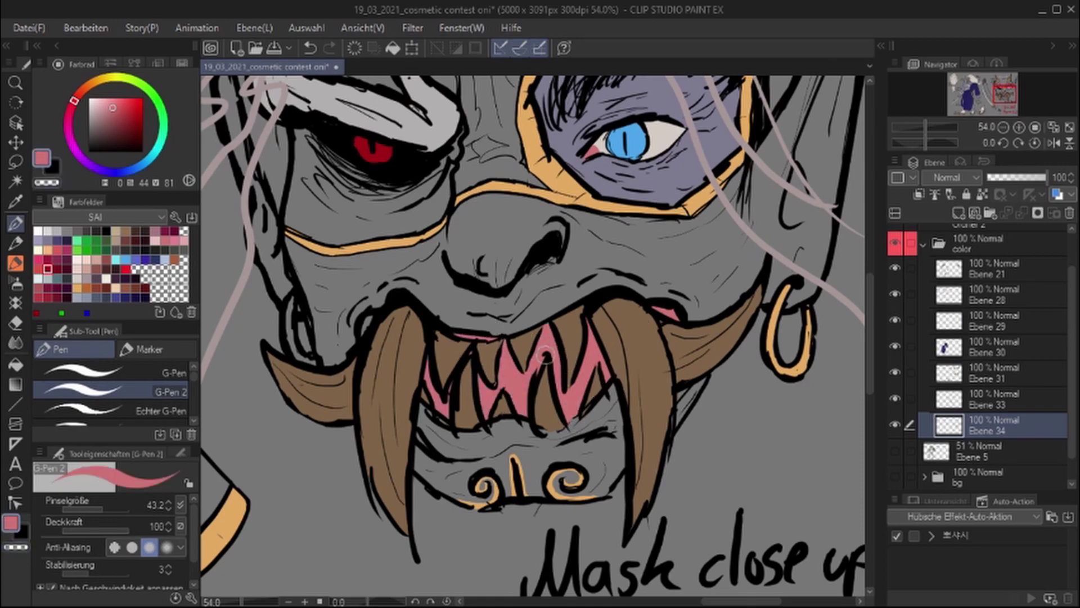
Add a new colour layer below Ebene 34 and paint the full-body figure's mask and long ear dark red (H 353, S 87, V 45)
scroll(546, 355, down, 5)
drag(442, 383, 915, 426)
key(ctrl+shift+n)
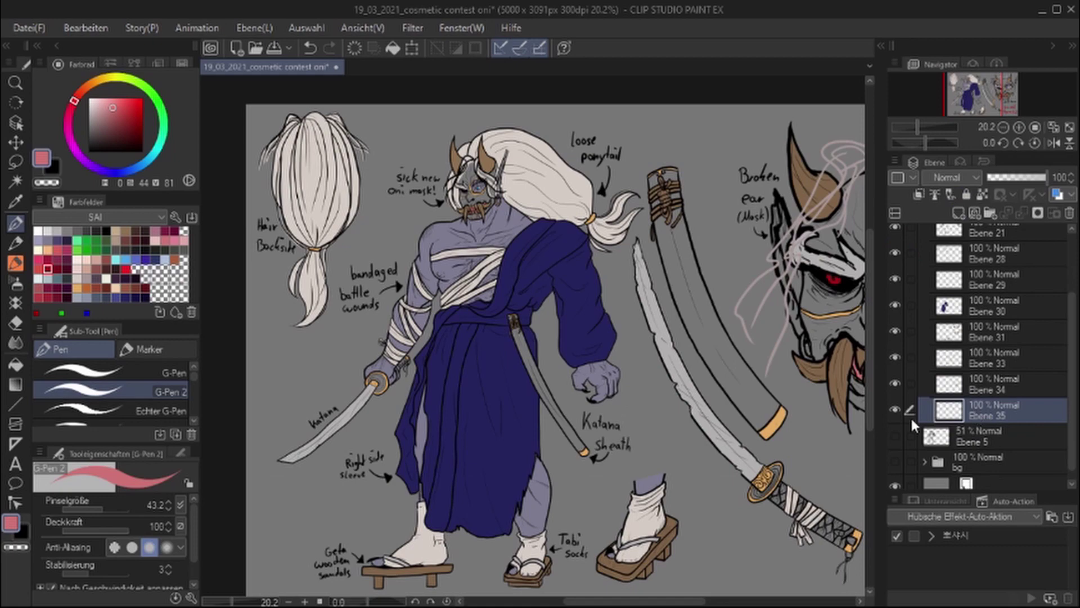
scroll(443, 150, up, 5)
click(57, 268)
mouse_move(560, 160)
mouse_down()
mouse_move(565, 377)
mouse_move(613, 159)
mouse_move(646, 201)
mouse_move(638, 338)
mouse_up()
ctrl+shift+click(639, 374)
scroll(619, 388, up, 3)
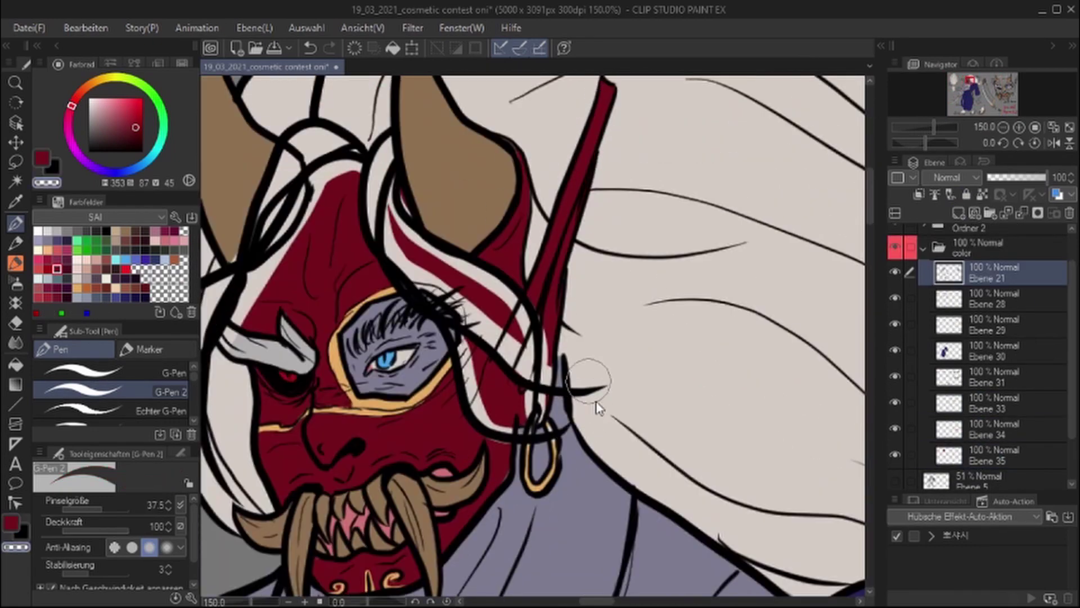
scroll(516, 365, down, 5)
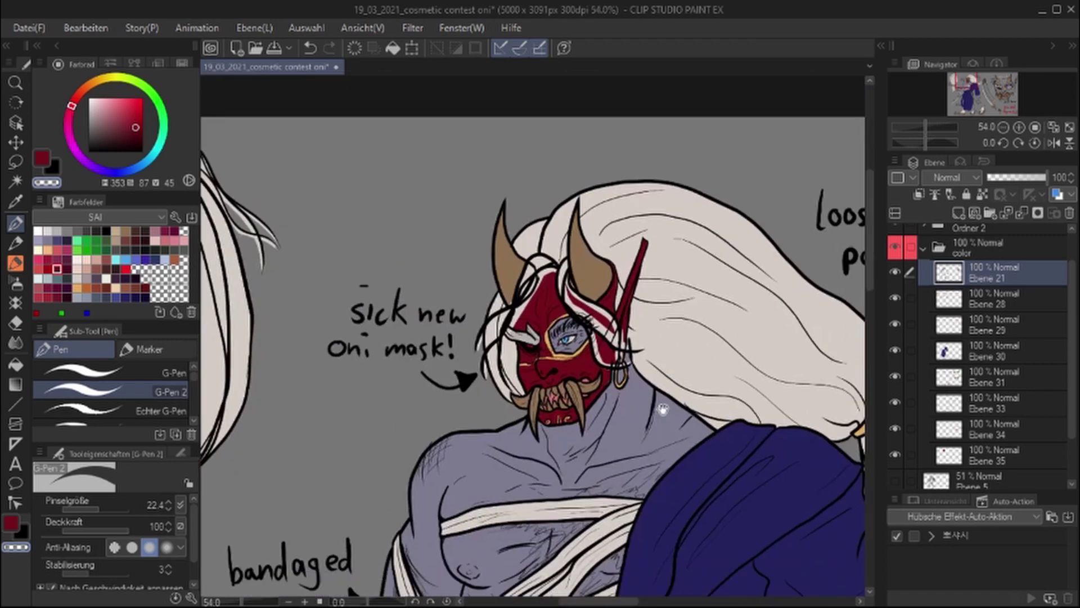
Fill the mask close-up's face and ears dark red (H 353, S 87, V 45) on layer Ebene 35
drag(518, 450, 475, 361)
scroll(475, 360, up, 2)
key(g)
click(557, 236)
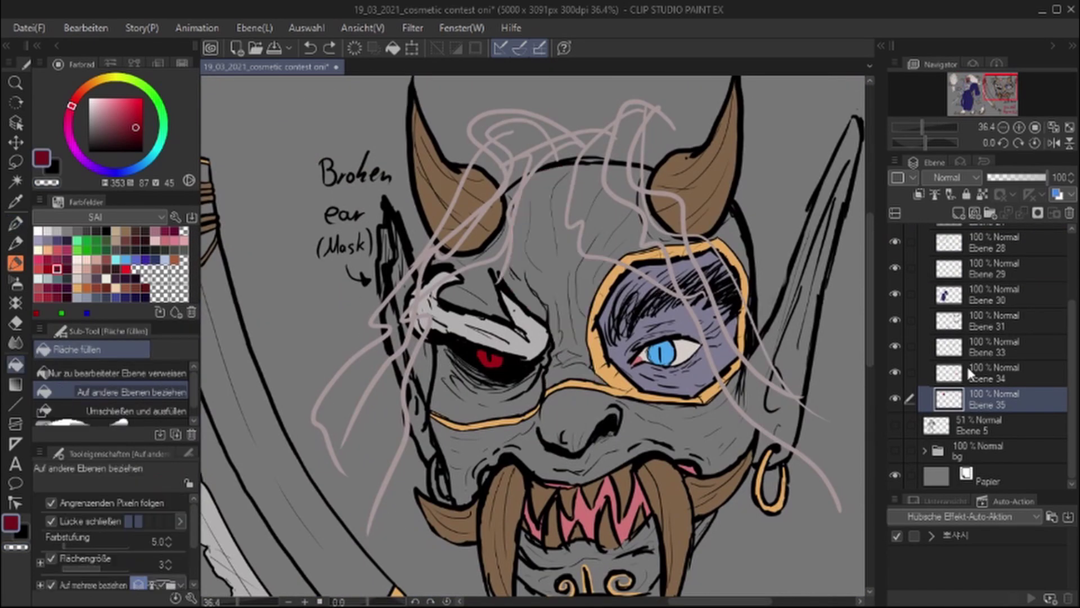
key(ctrl+z)
click(813, 271)
click(591, 451)
click(557, 236)
click(473, 270)
click(484, 393)
click(404, 295)
Paint the mask close-up's left-hand earring golden orange (H 34, S 57, V 89) with G-Pen 2
ctrl+shift+click(580, 349)
key(p)
alt+click(627, 362)
scroll(609, 388, up, 2)
drag(583, 318, 609, 388)
ctrl+shift+click(651, 270)
alt+click(651, 271)
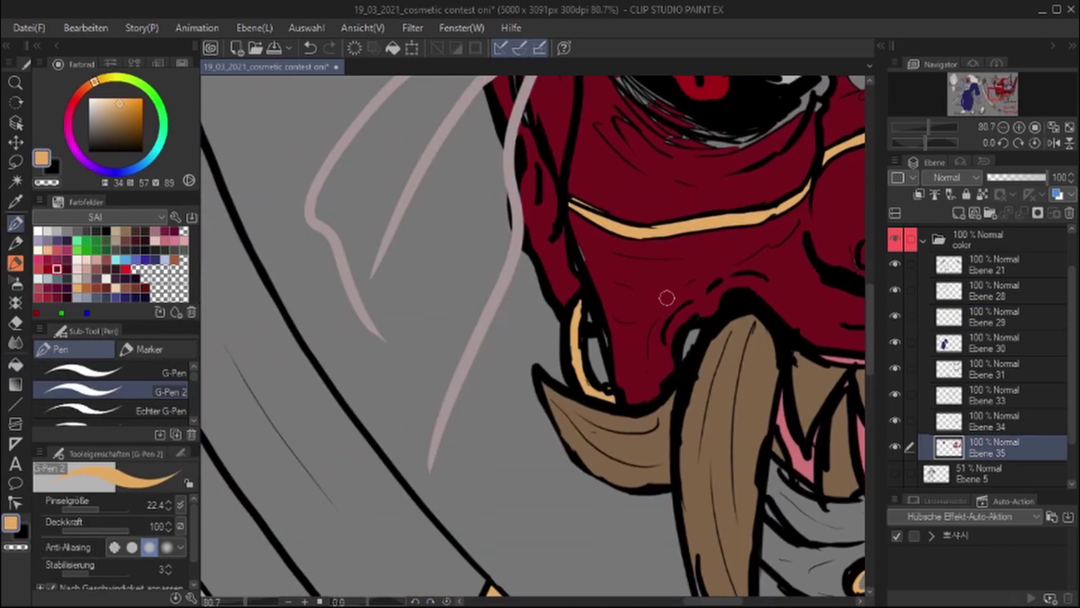
Paint over the remaining grey gaps in the mask close-up's face, chin and ears with dark red on Ebene 35
scroll(467, 400, down, 2)
scroll(591, 444, up, 2)
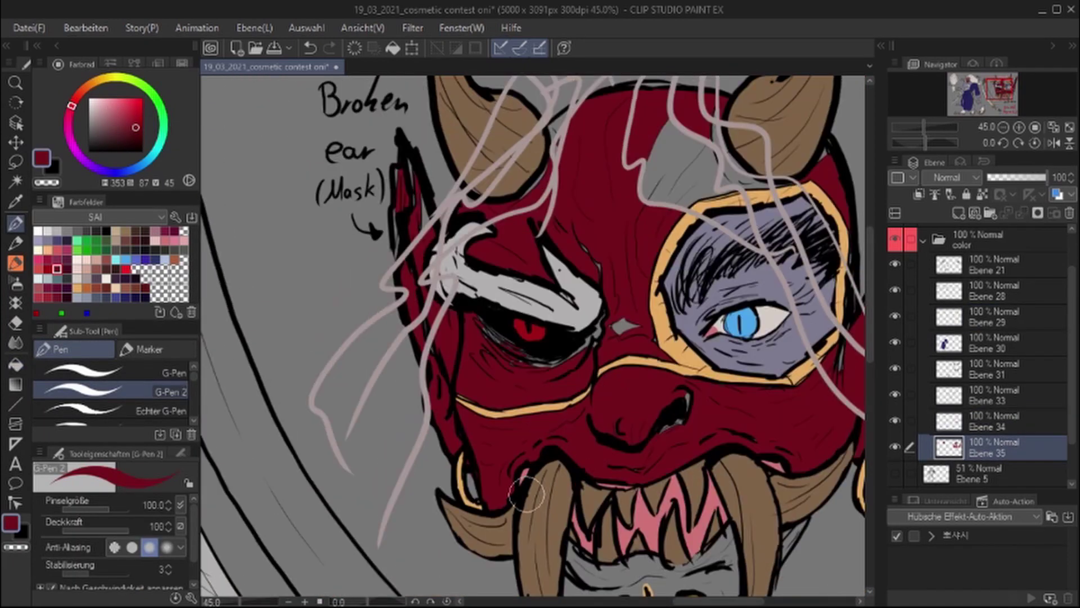
scroll(523, 180, up, 2)
scroll(414, 396, down, 3)
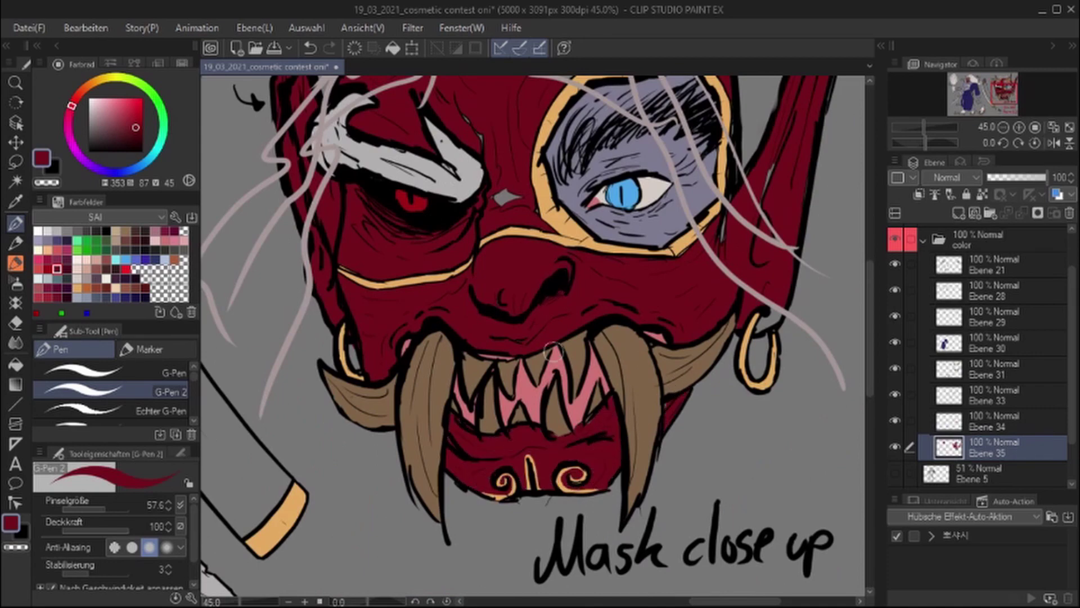
scroll(553, 351, right, 4)
scroll(523, 355, up, 2)
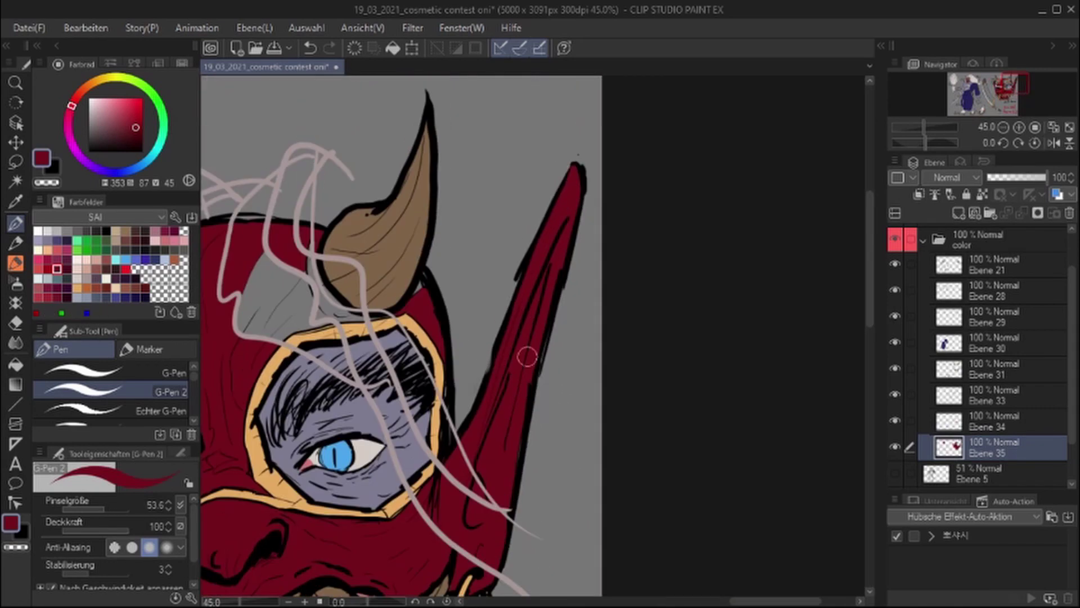
scroll(686, 365, left, 2)
scroll(468, 492, left, 2)
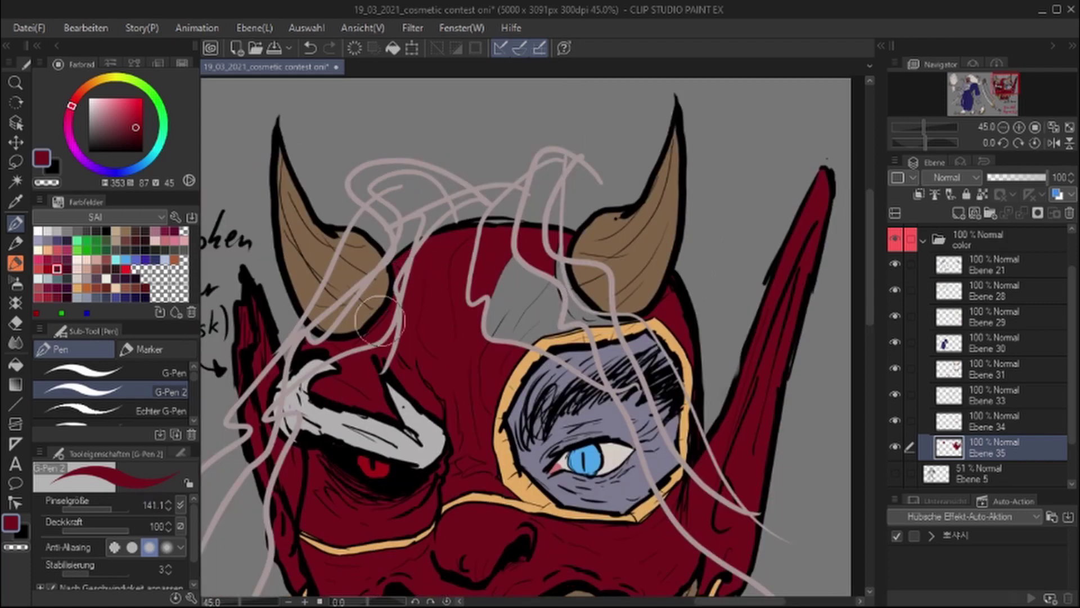
scroll(458, 240, down, 3)
Fill the figure's katana sheath and the large detail sheath dark red, and return to G-Pen 2 for touch-ups
key(g)
scroll(506, 366, up, 5)
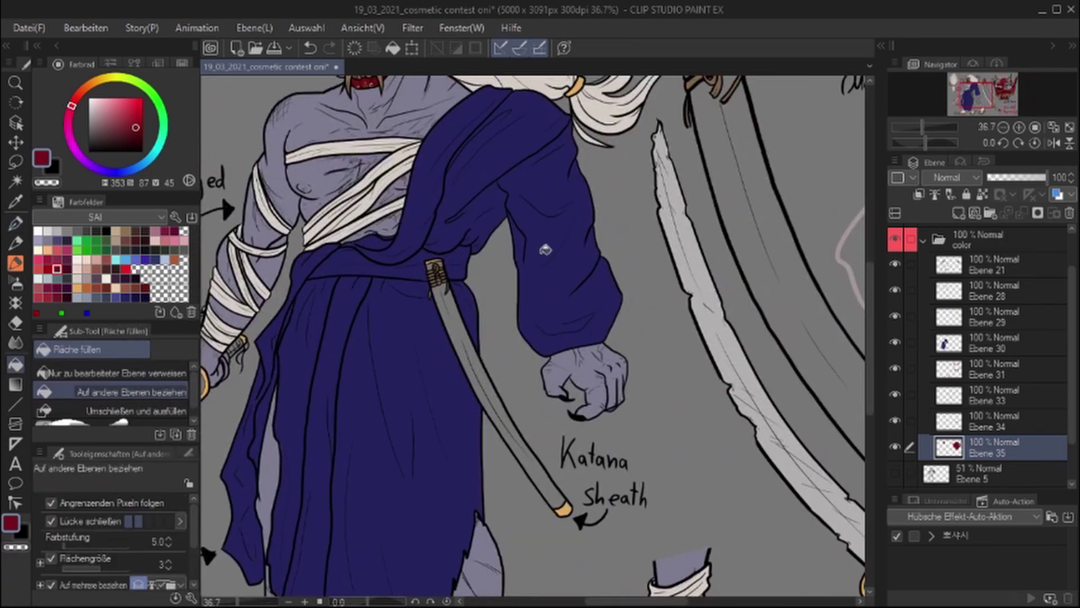
scroll(514, 356, down, 2)
scroll(516, 427, down, 3)
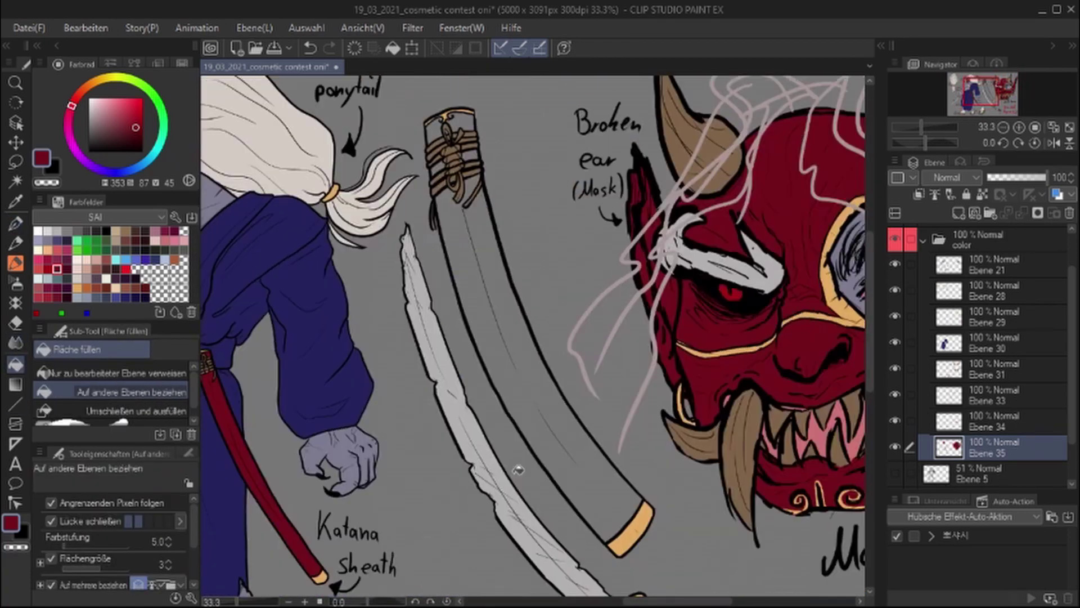
scroll(398, 265, up, 3)
key(p)
scroll(521, 345, down, 5)
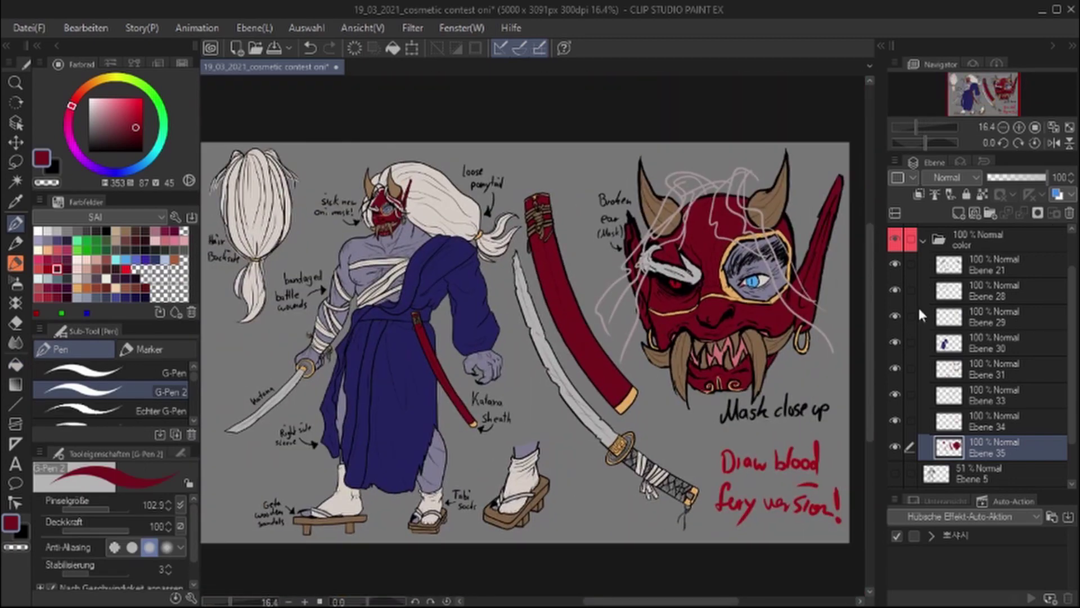
Lock Ebene 35's transparent pixels and try off-white (H 28, S 8, V 84) and near-black (H 63, S 10, V 19) on the mask and sheaths
click(1070, 127)
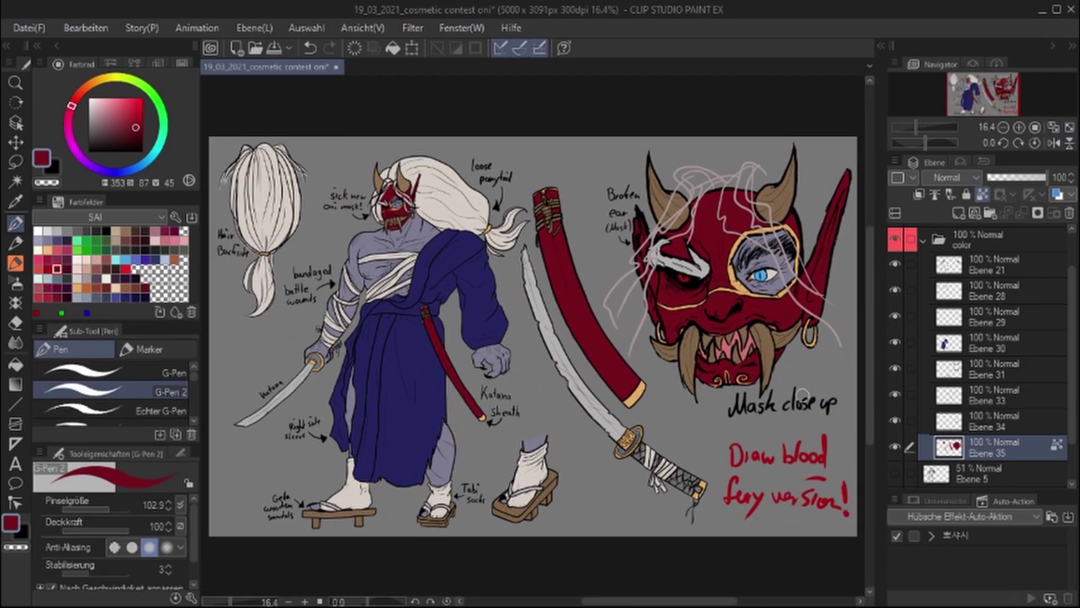
click(984, 194)
scroll(535, 282, up, 1)
click(393, 48)
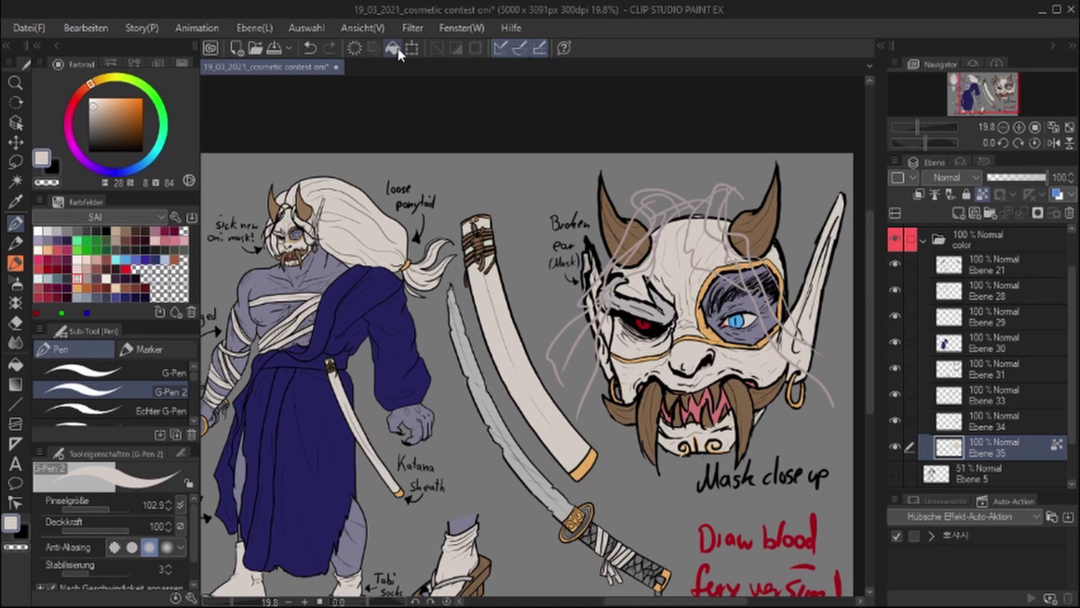
click(399, 50)
click(398, 49)
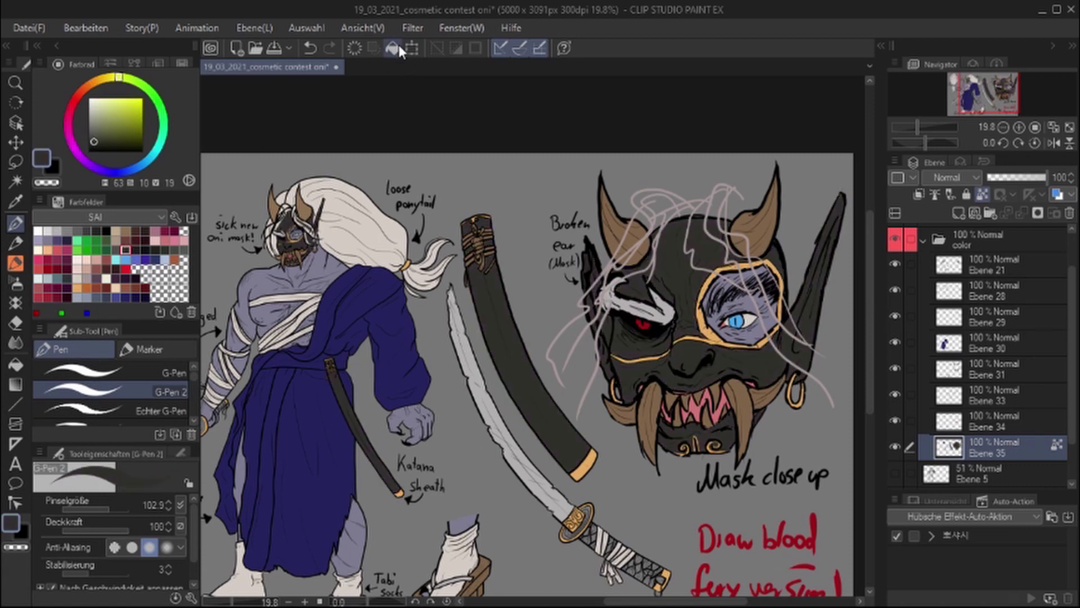
alt+click(709, 303)
click(392, 51)
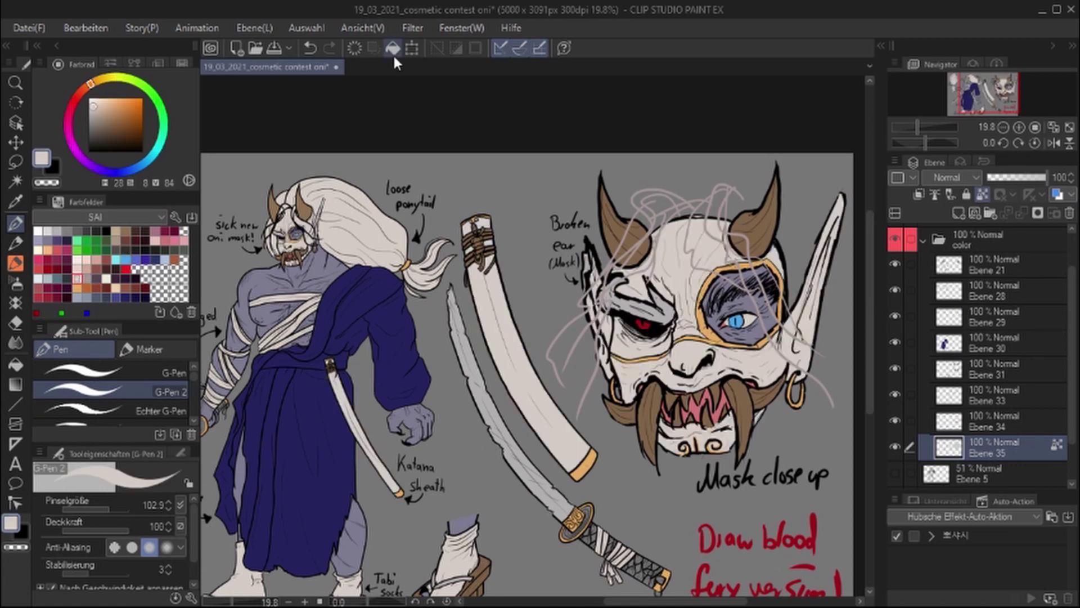
scroll(688, 185, up, 2)
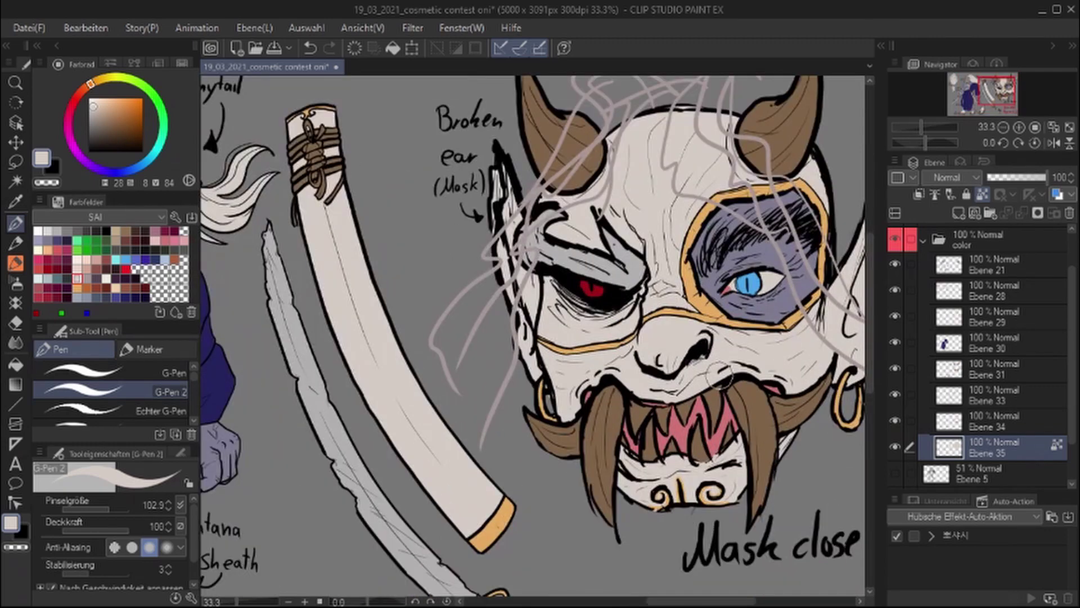
Lock the transparent pixels of all the colour layers and recolour the mask and sheaths on Ebene 35 near-black (H 63, S 10, V 19)
click(990, 394)
click(58, 266)
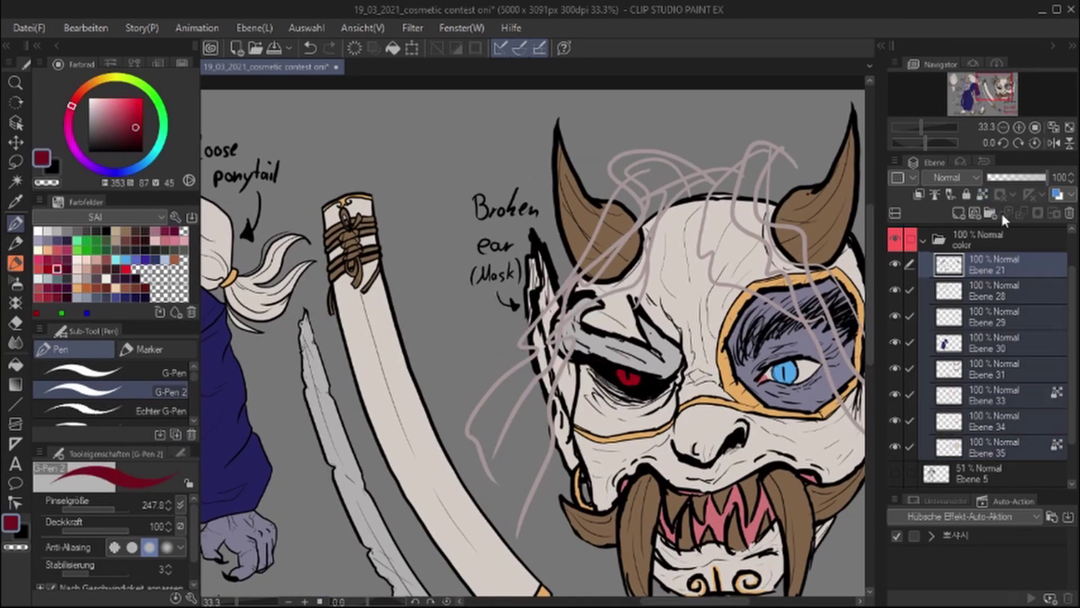
drag(563, 316, 675, 355)
scroll(673, 407, down, 2)
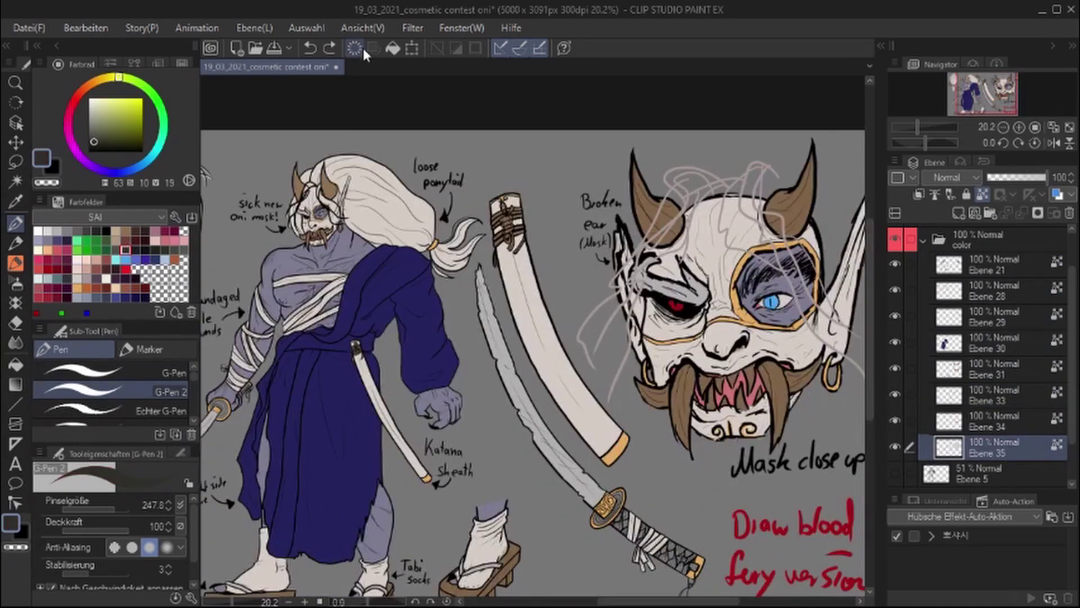
click(392, 48)
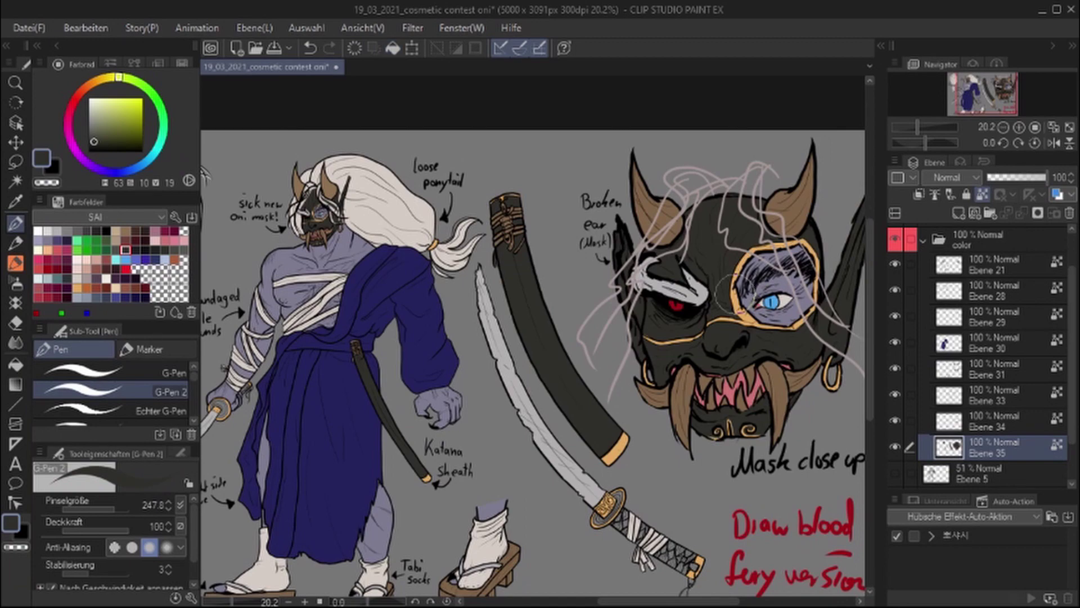
On Ebene 33, recolour the mask eyebrows off-white (H 28, S 8, V 84) and the geta straps near-black (H 60, S 11, V 18), and save the file
click(991, 394)
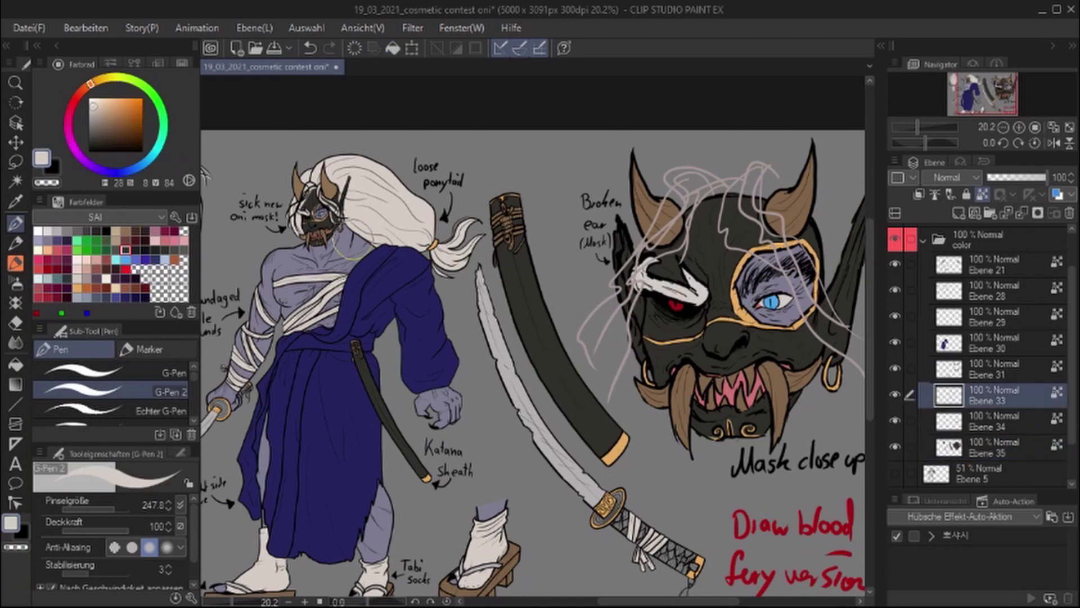
drag(819, 397, 881, 327)
alt+click(647, 352)
scroll(451, 448, down, 2)
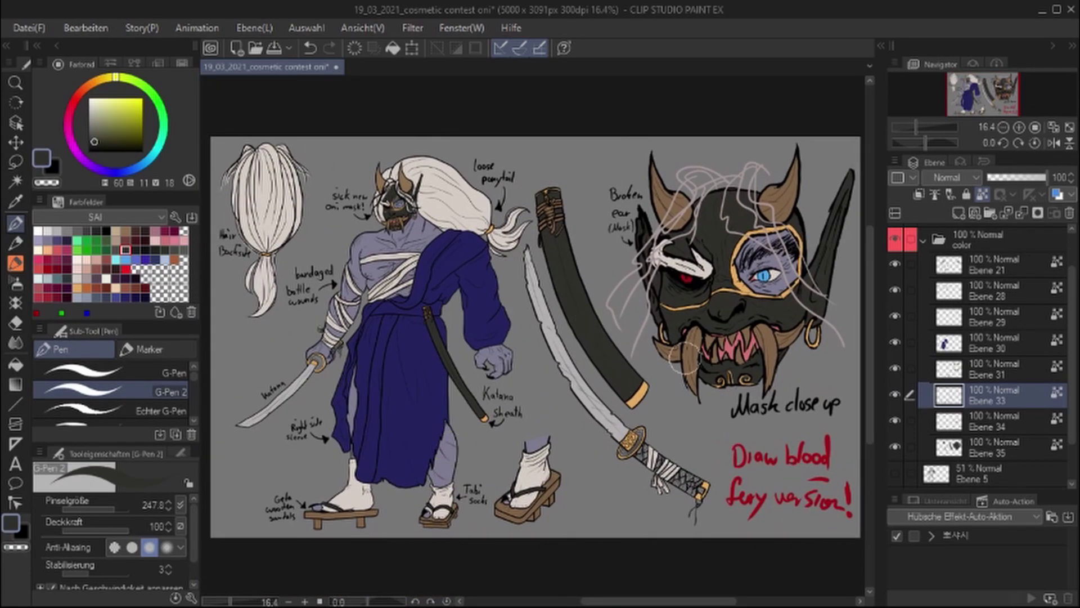
key(ctrl+s)
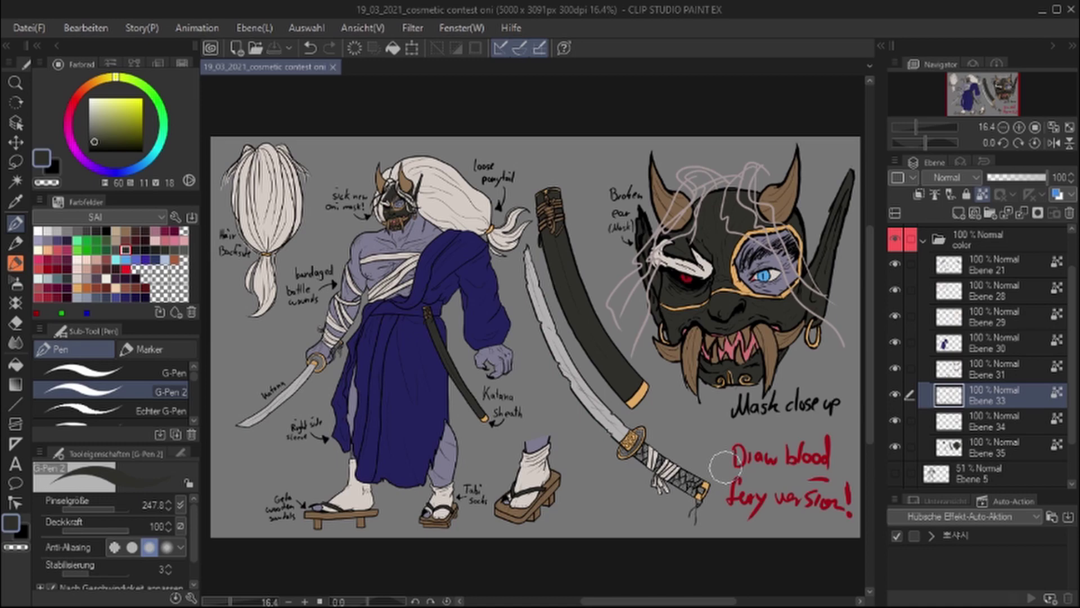
Add a new colour layer below Ebene 35, and unlock the transparent pixels of layer Ebene 33
drag(609, 362, 555, 401)
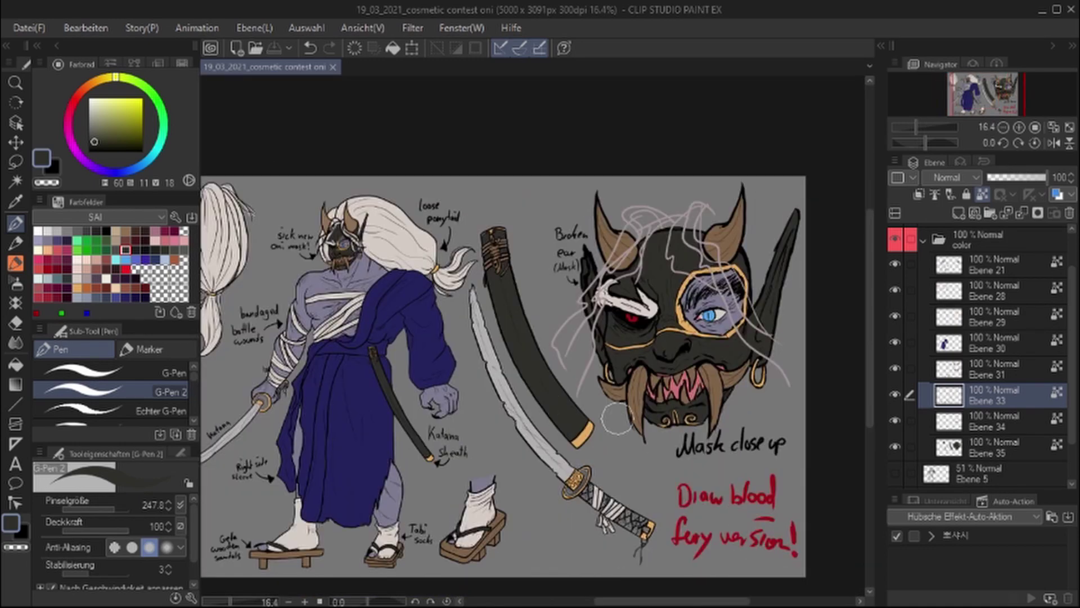
drag(345, 392, 388, 383)
key(ctrl+shift+n)
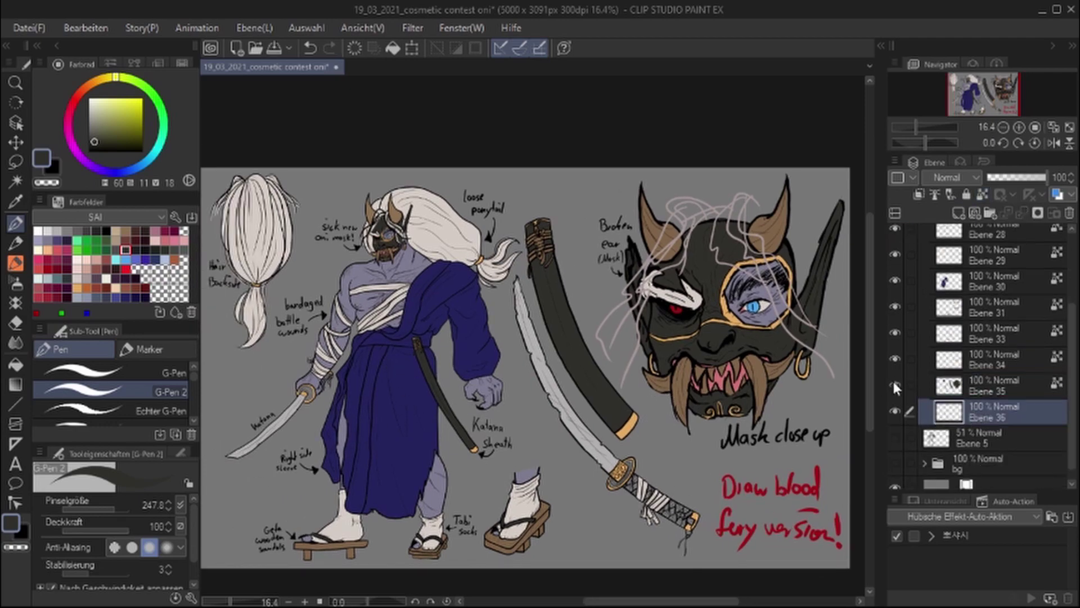
click(895, 357)
click(949, 334)
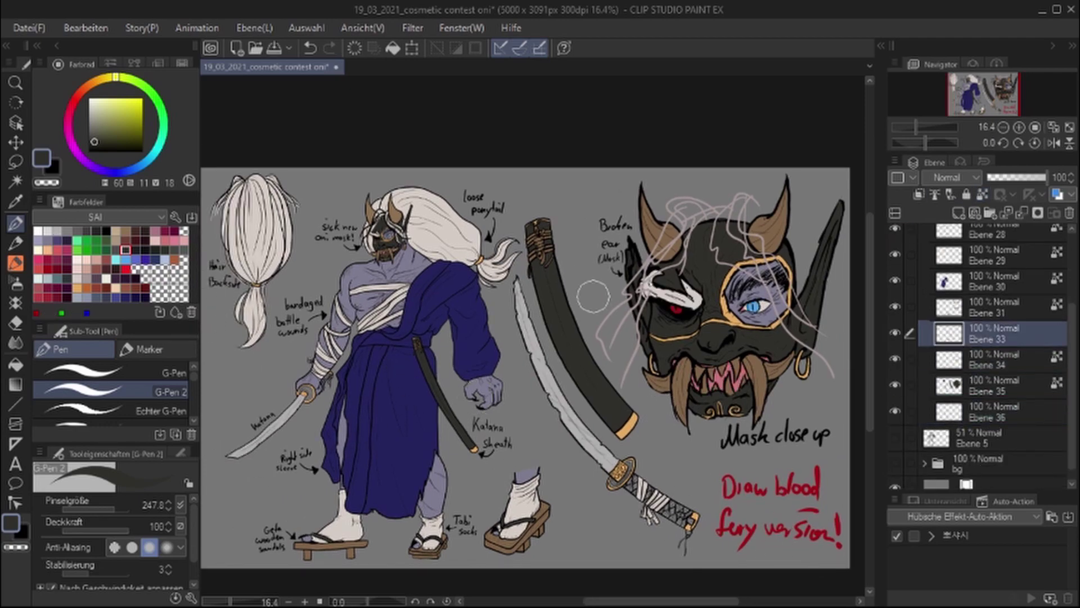
On Ebene 33, fill the close-up katana handle's diamond gaps light grey (H 0, S 2, V 70) and paint its hanging cord dark magenta (H 336, S 85, V 38)
click(57, 231)
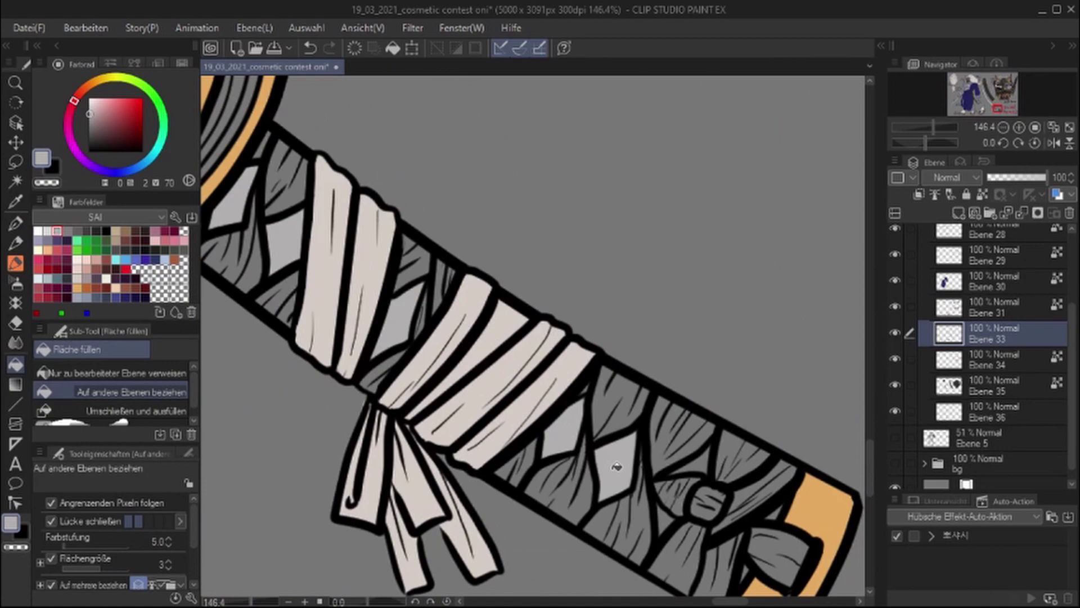
drag(600, 429, 588, 297)
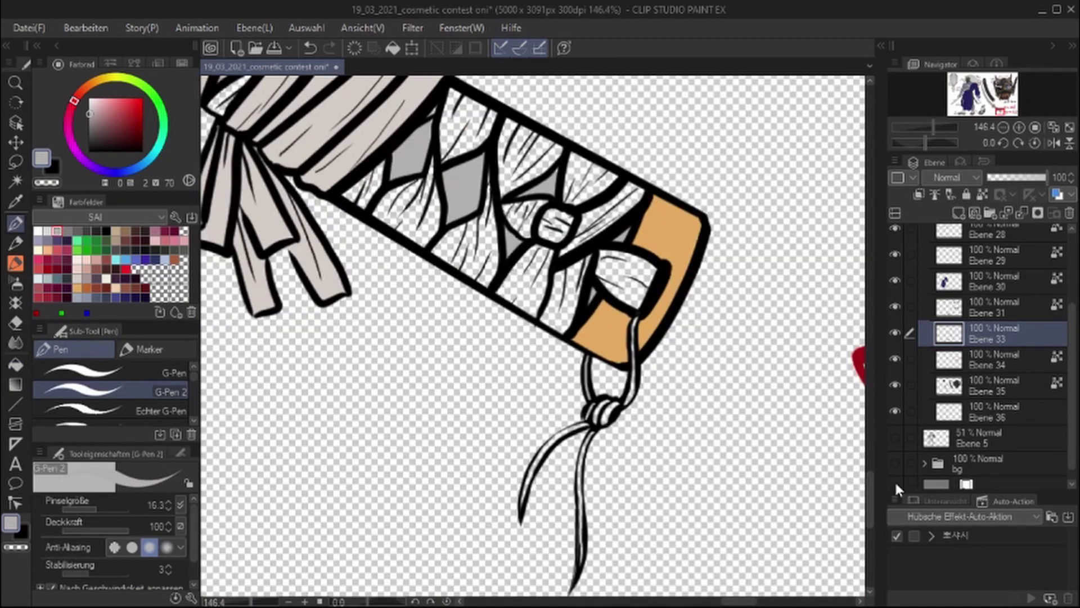
click(175, 231)
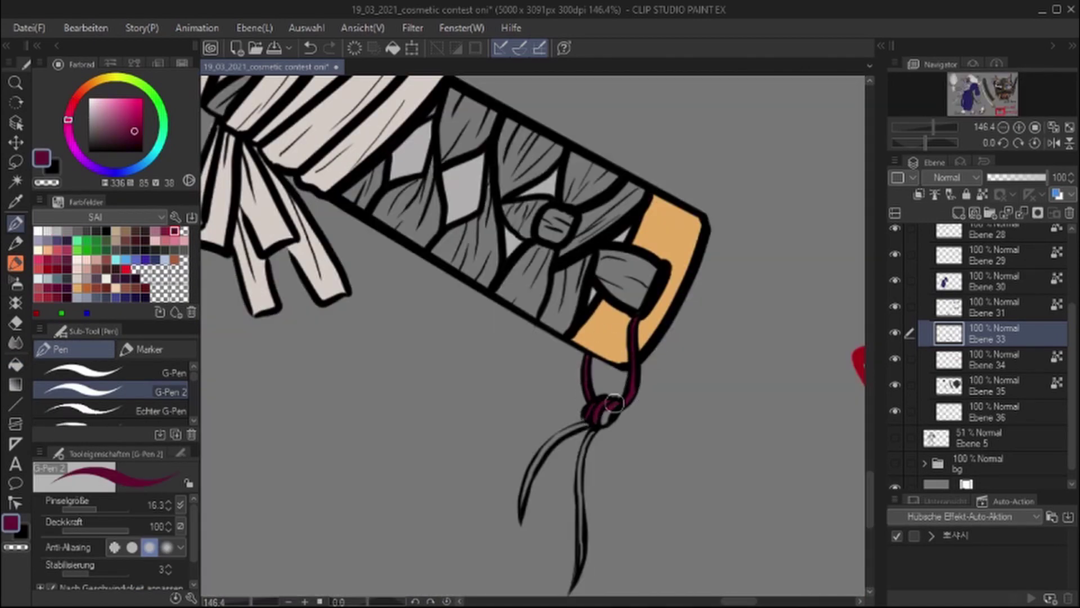
drag(582, 421, 553, 358)
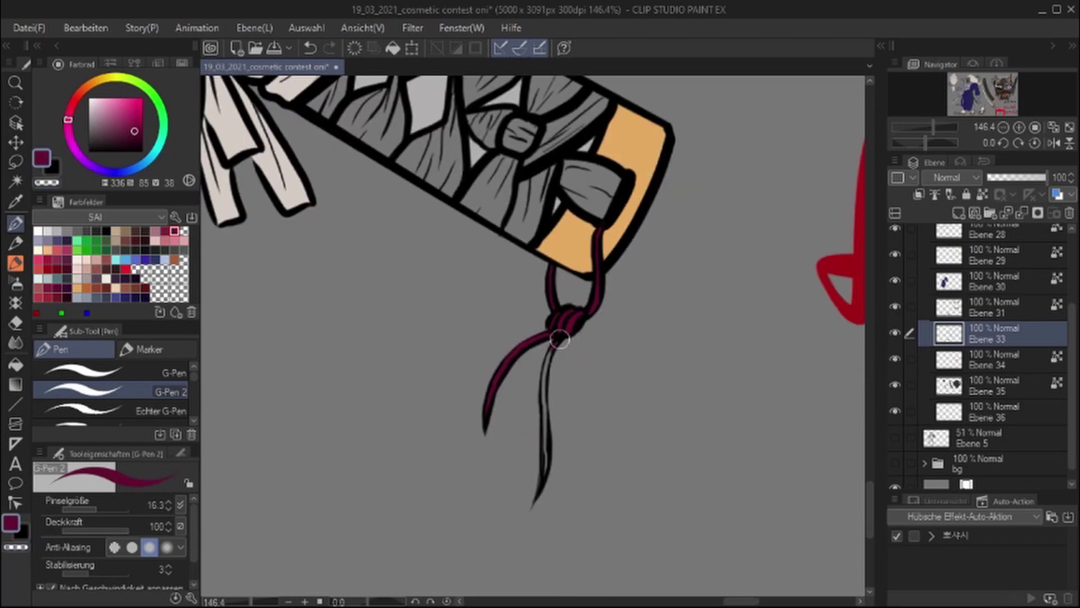
On Ebene 36, paint the close-up katana's guard and handle wraps near-black (H 63, S 10, V 19)
key(bracketright)
key(bracketright)
key(bracketright)
scroll(593, 309, down, 10)
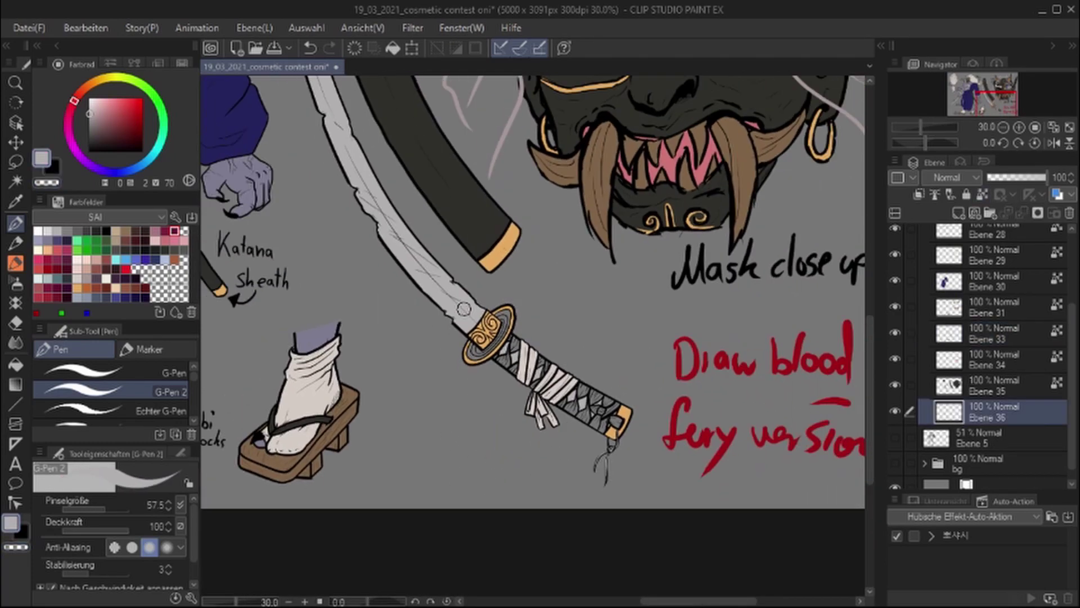
scroll(383, 297, up, 5)
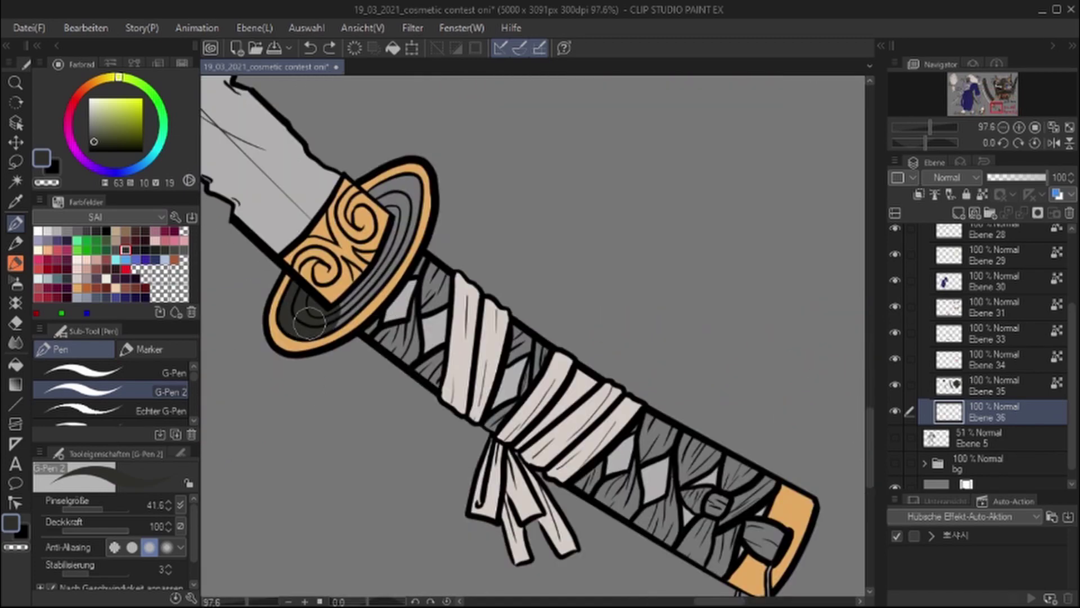
scroll(308, 324, right, 5)
mouse_move(376, 287)
mouse_down()
mouse_move(563, 299)
mouse_move(444, 332)
mouse_up()
scroll(422, 243, down, 5)
Colour the guard and handle of the standing figure's katana, using light grey on Ebene 33 and near-black on Ebene 36
scroll(658, 140, up, 6)
scroll(545, 225, down, 3)
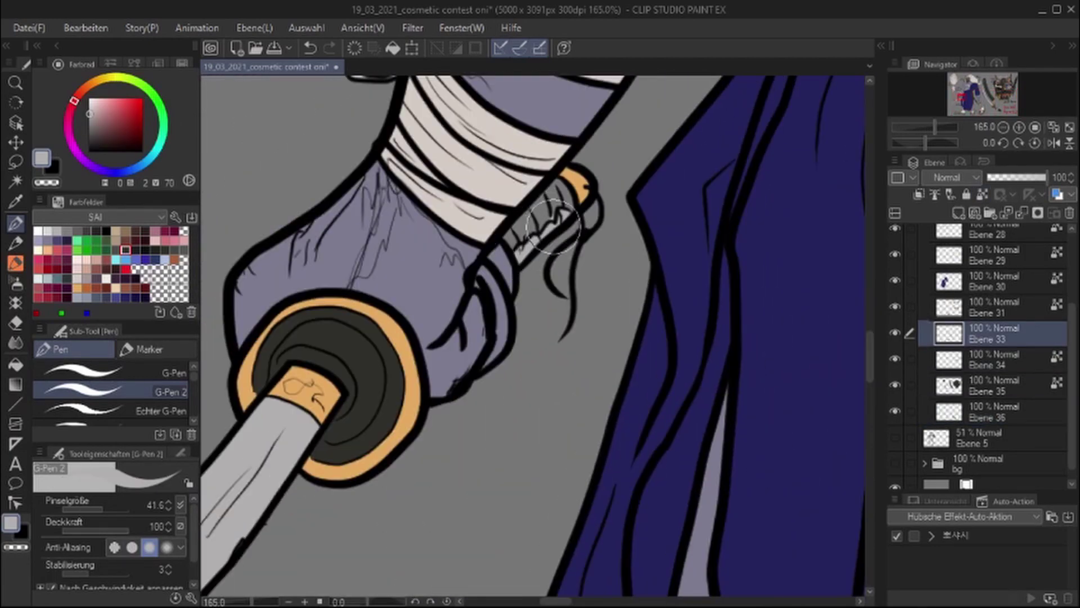
alt+click(546, 225)
click(990, 411)
scroll(546, 226, down, 6)
Merge Ebene 35 into Ebene 36, and recolour the katana handle's diamond gaps on Ebene 33 red (H 353, S 79, V 61)
click(897, 385)
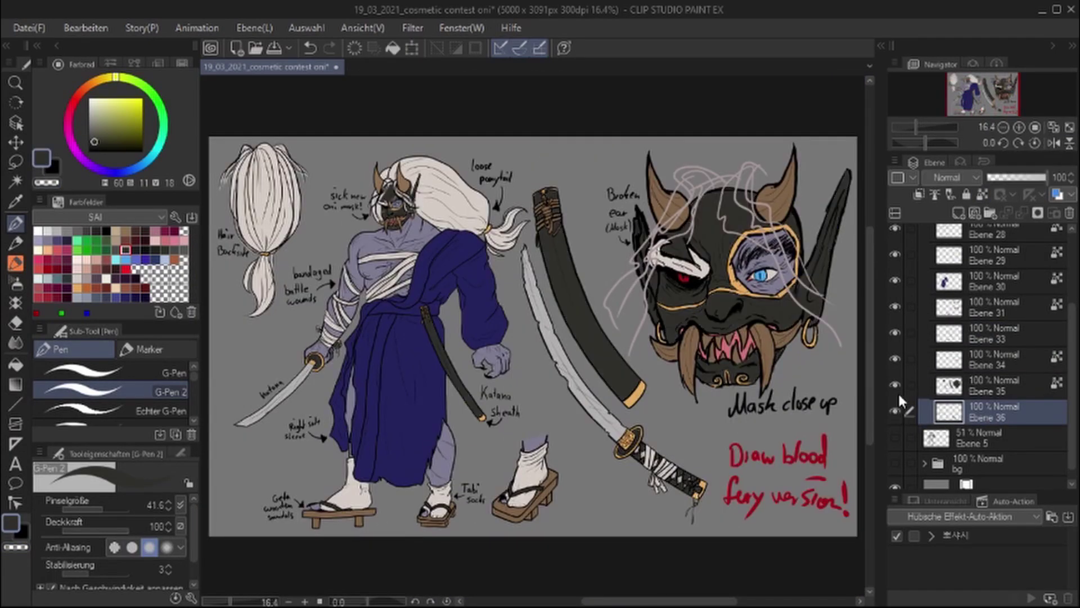
key(ctrl+e)
click(951, 346)
click(57, 268)
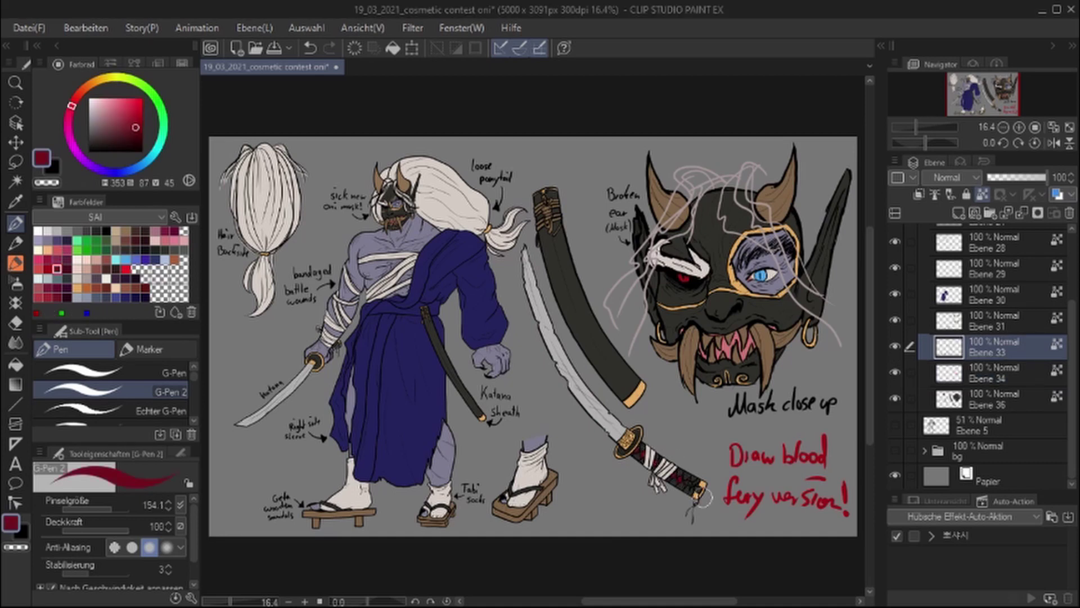
click(136, 113)
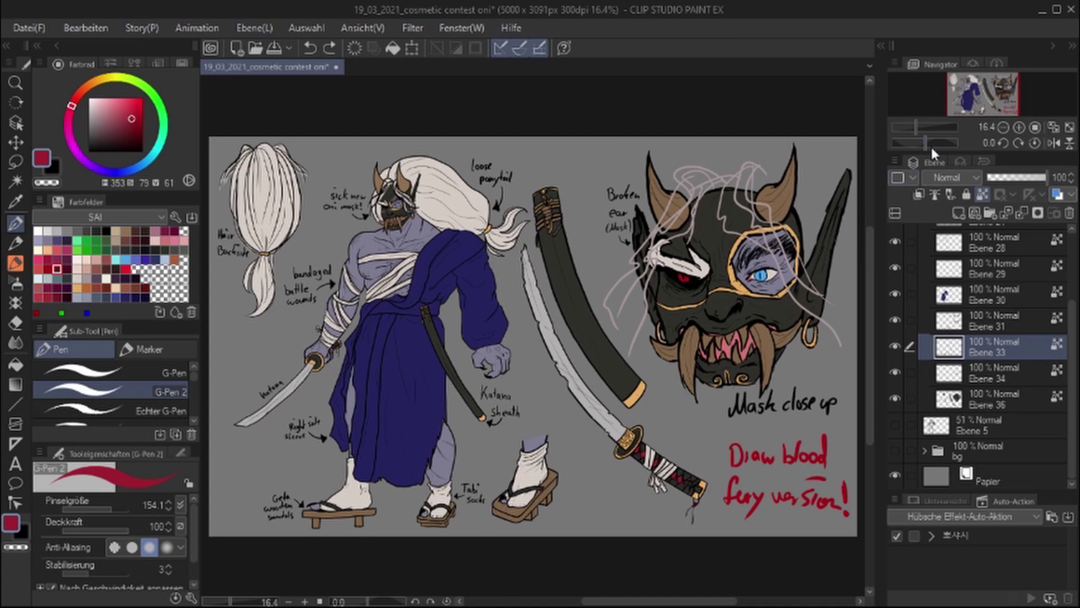
Create a folder above the robe layer Ebene 30 and add a new empty layer inside it
key(ctrl+g)
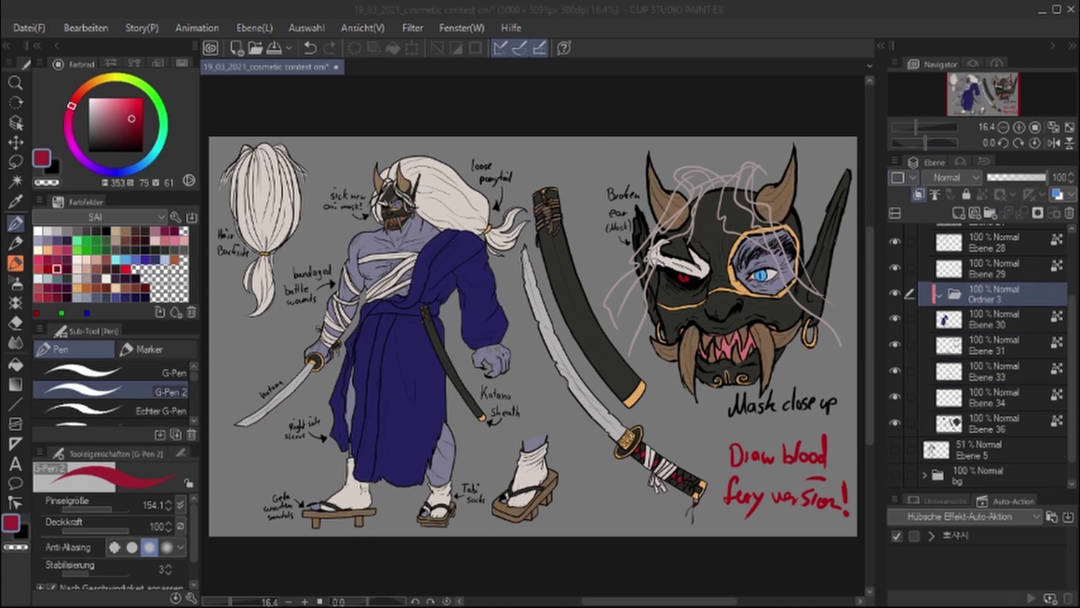
scroll(368, 392, up, 2)
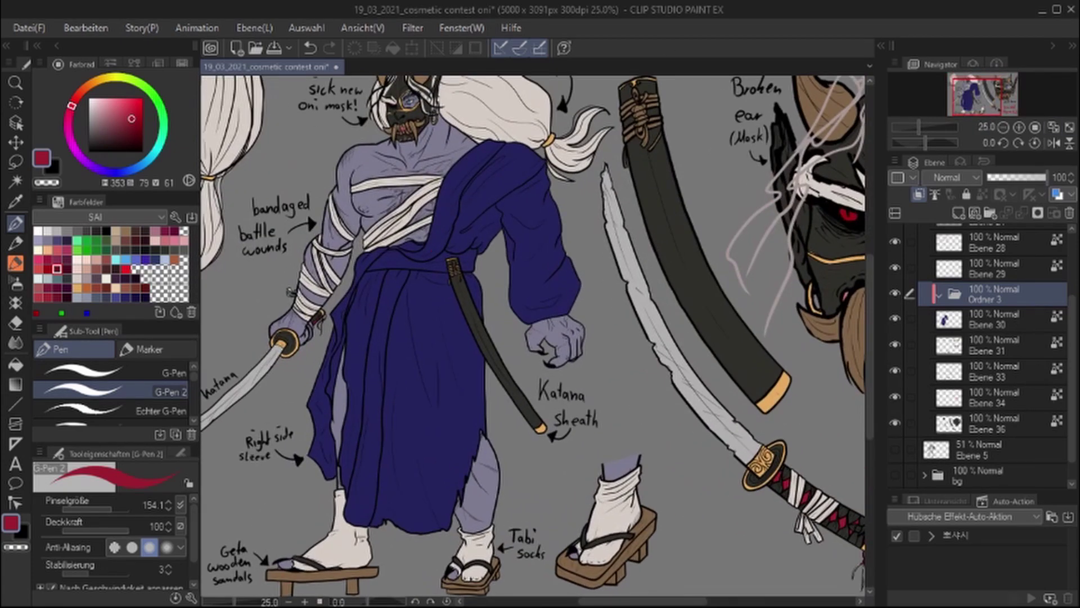
click(958, 213)
Try the Stern and Melodie pattern decoration brushes on the robe and undo the strokes
click(15, 303)
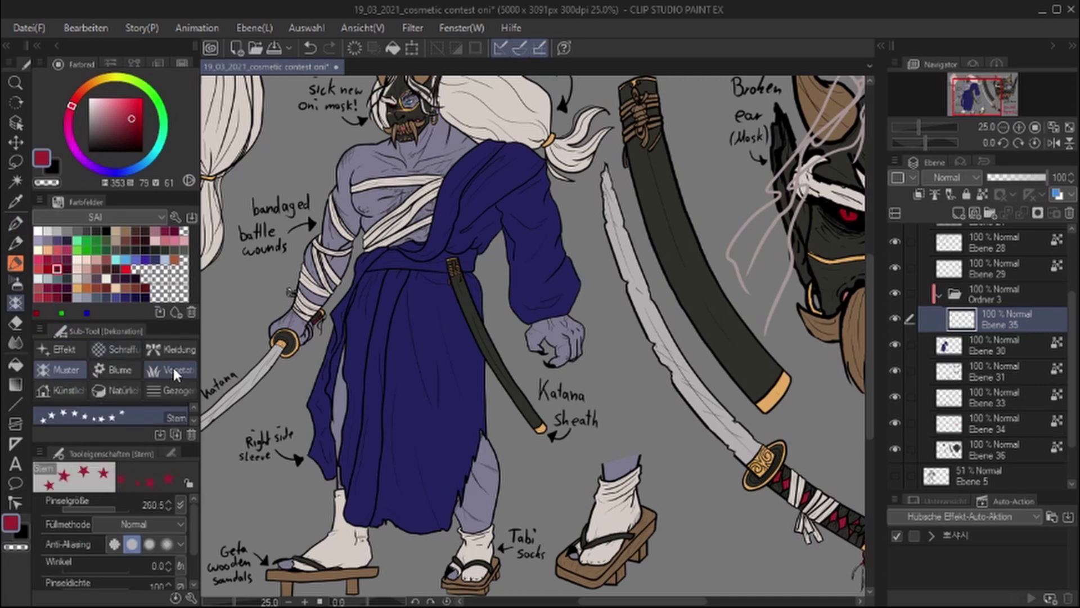
scroll(115, 443, up, 1)
drag(366, 315, 461, 552)
key(ctrl+z)
click(113, 417)
mouse_move(349, 366)
mouse_down()
mouse_move(398, 513)
mouse_move(461, 156)
mouse_up()
click(112, 455)
scroll(113, 462, down, 2)
key(ctrl+z)
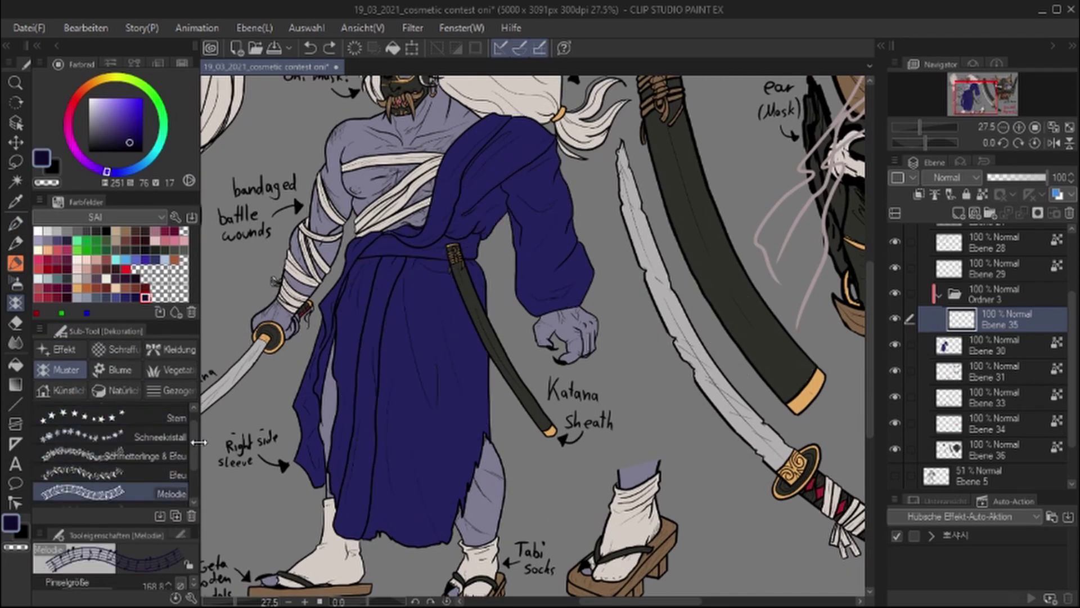
Try the flower pattern brushes, including Kirschblütenmuster, on the robe in dark blue (H 251, S 76, V 17) and undo the stroke
click(113, 461)
click(112, 480)
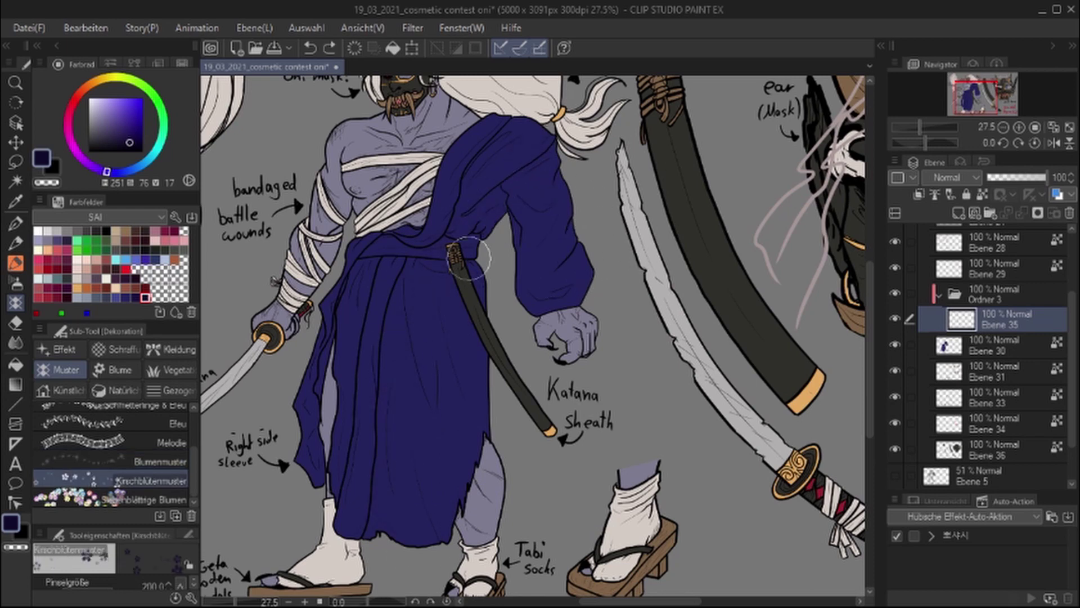
click(112, 499)
drag(405, 489, 541, 169)
key(ctrl+z)
Try the natural decoration brushes Flamme, Sandwolke and Kleiner Stein on the robe, undoing the strokes
click(116, 390)
click(172, 433)
drag(406, 293, 464, 428)
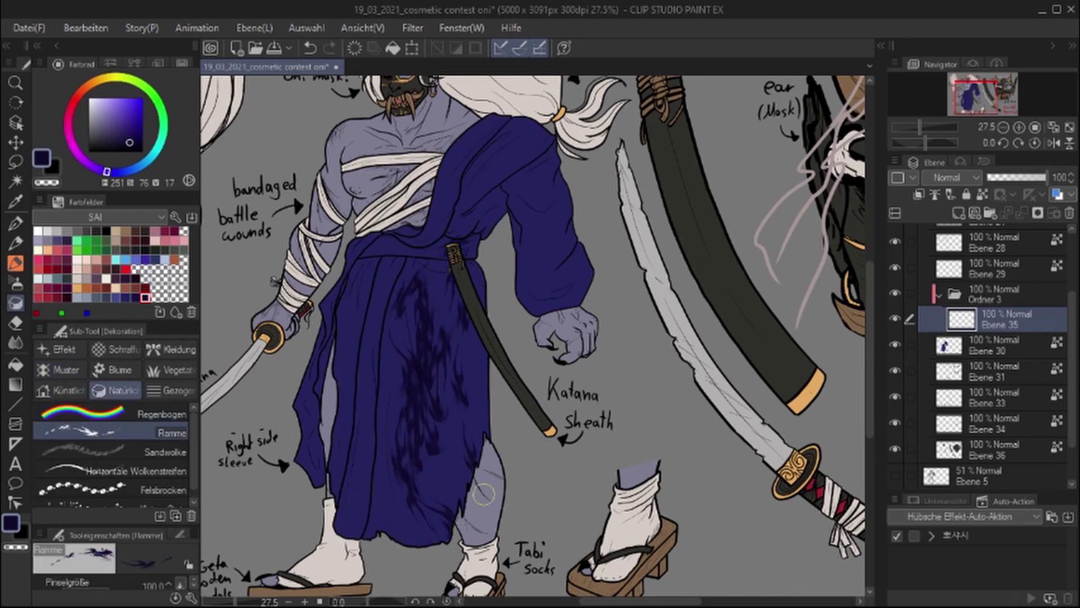
key(ctrl+z)
click(113, 451)
drag(484, 202, 447, 410)
key(ctrl+z)
click(113, 504)
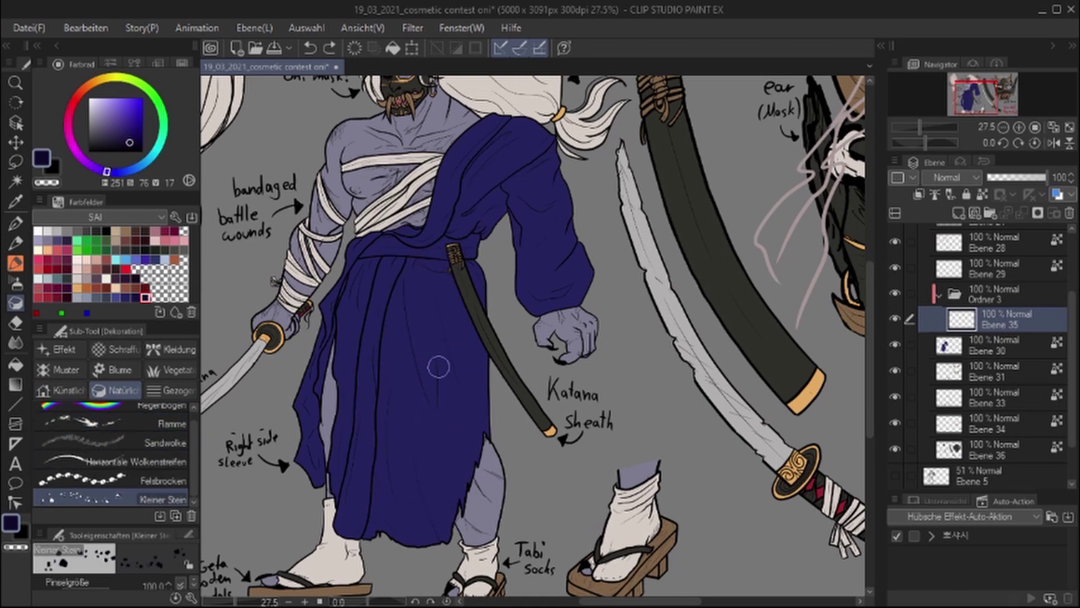
Test the clothing brush Einfache Rüschen on the robe, undo it, and check the vegetation brush Ginkoblatt
click(172, 390)
click(172, 350)
click(112, 432)
mouse_move(414, 374)
mouse_down()
mouse_move(444, 523)
mouse_move(412, 373)
mouse_up()
key(ctrl+z)
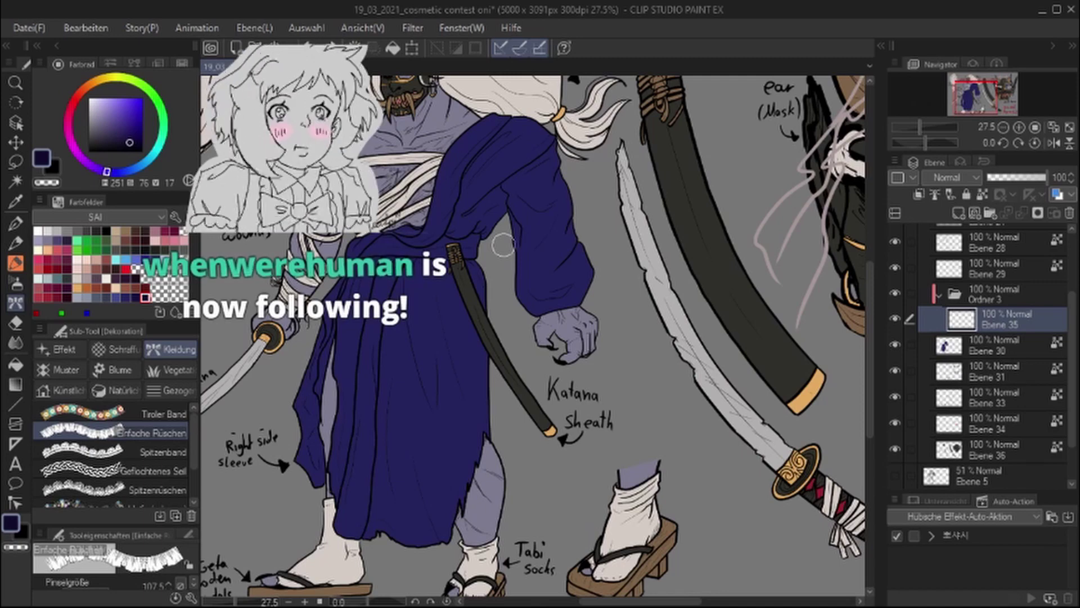
click(113, 451)
click(172, 369)
click(113, 414)
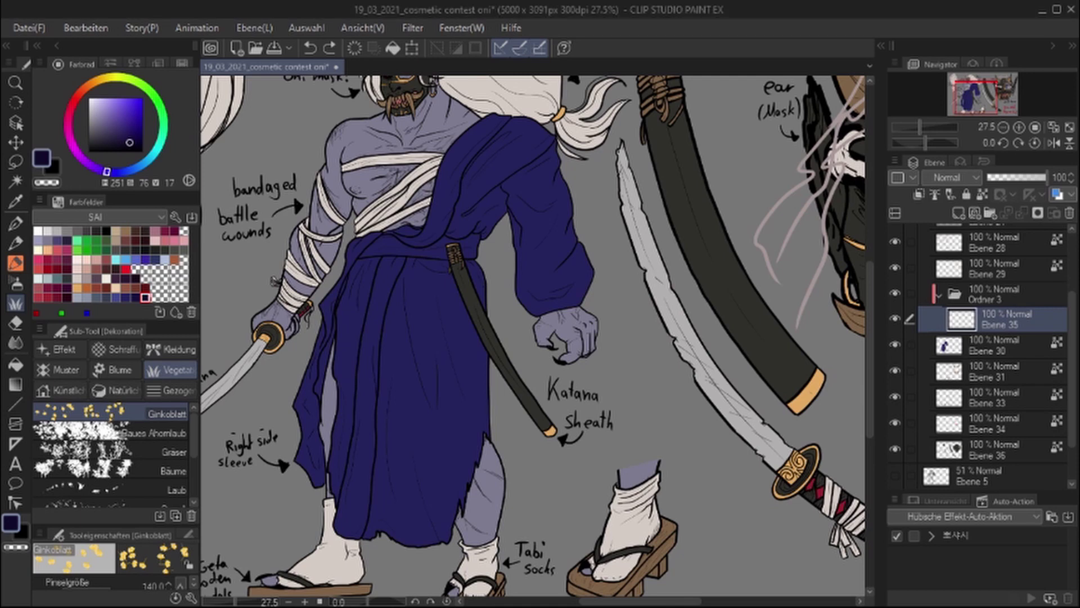
Try the Parallelen hatching brush on the sleeve and skirt of the robe, and undo all three strokes
click(116, 349)
click(167, 480)
drag(550, 251, 516, 323)
drag(338, 338, 361, 478)
drag(478, 253, 461, 552)
key(ctrl+z)
key(ctrl+z)
key(ctrl+z)
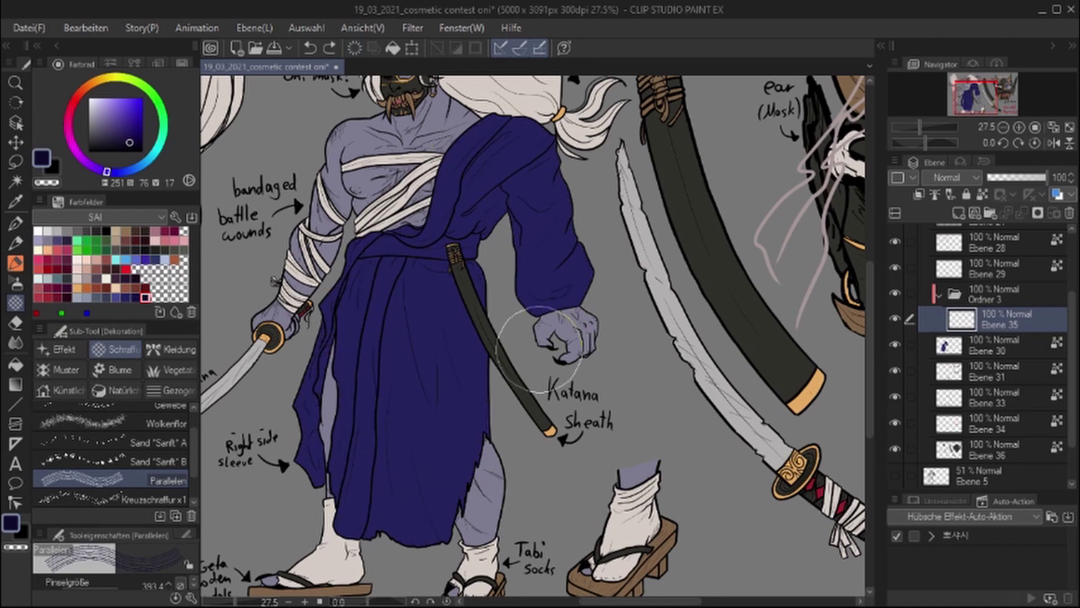
Study the striped kimono reference photo and undo the dark strokes sketched over it
key(ctrl+0)
scroll(512, 428, up, 2)
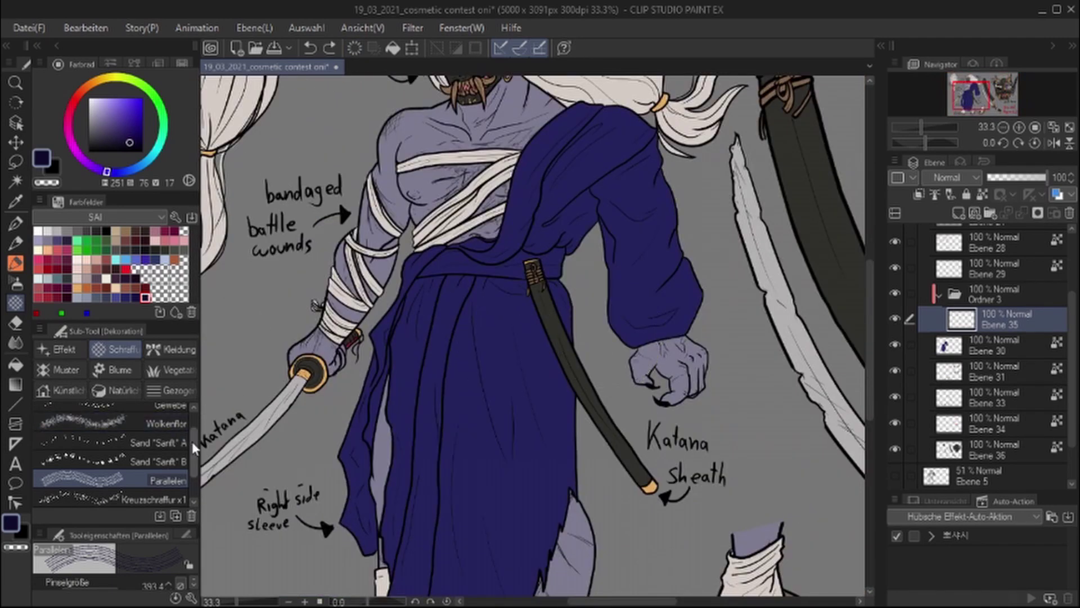
scroll(192, 442, up, 1)
scroll(567, 290, down, 2)
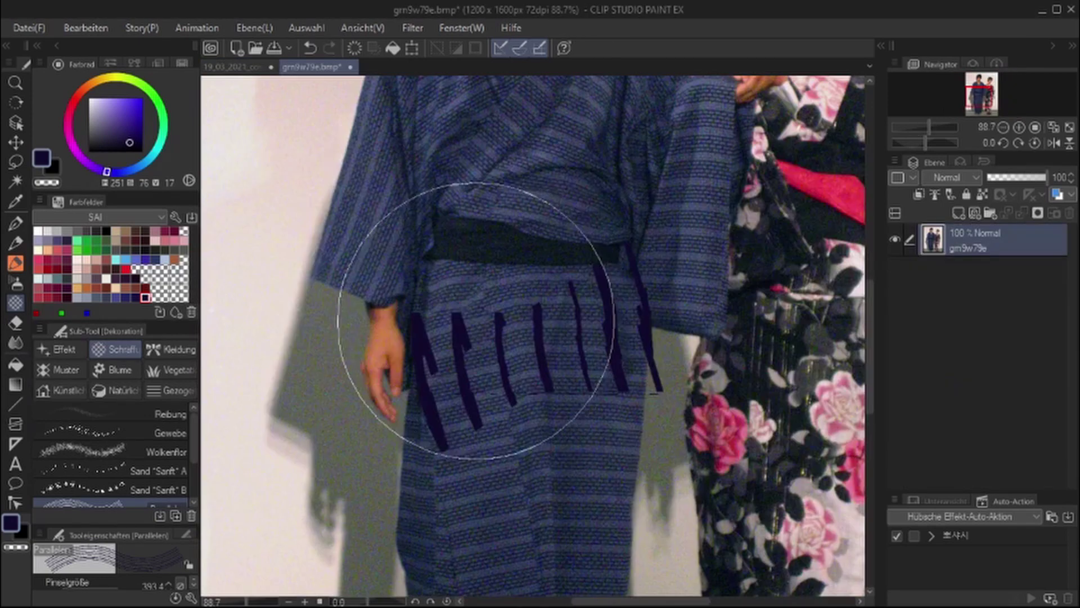
key(ctrl+z)
scroll(616, 289, up, 2)
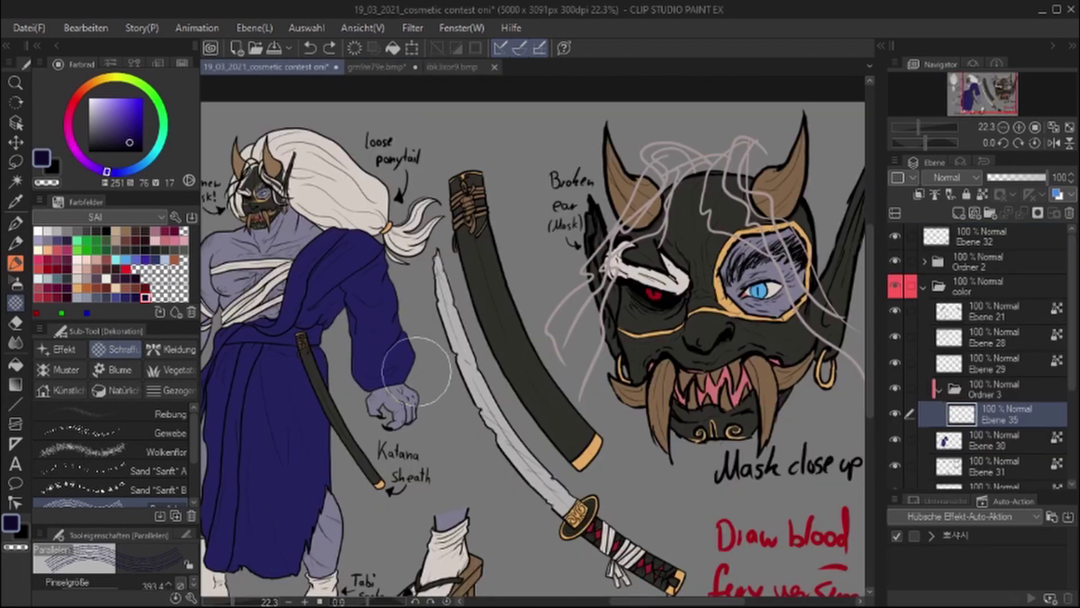
Paste the blue-and-white wave pattern from the reference image into Ordner 3 and duplicate its layer
scroll(464, 367, down, 1)
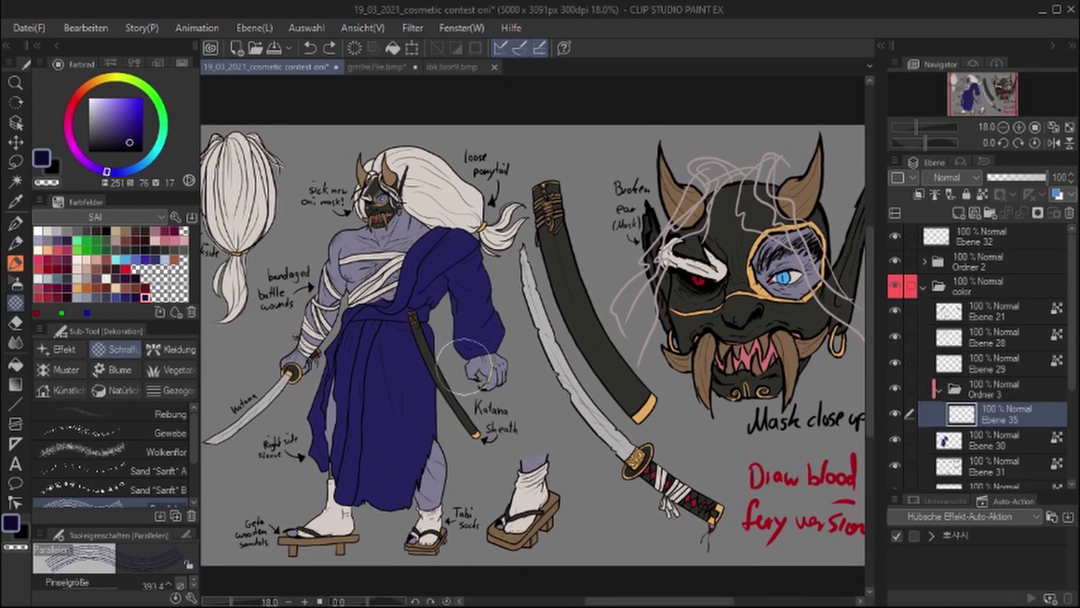
scroll(772, 292, down, 1)
key(ctrl+v)
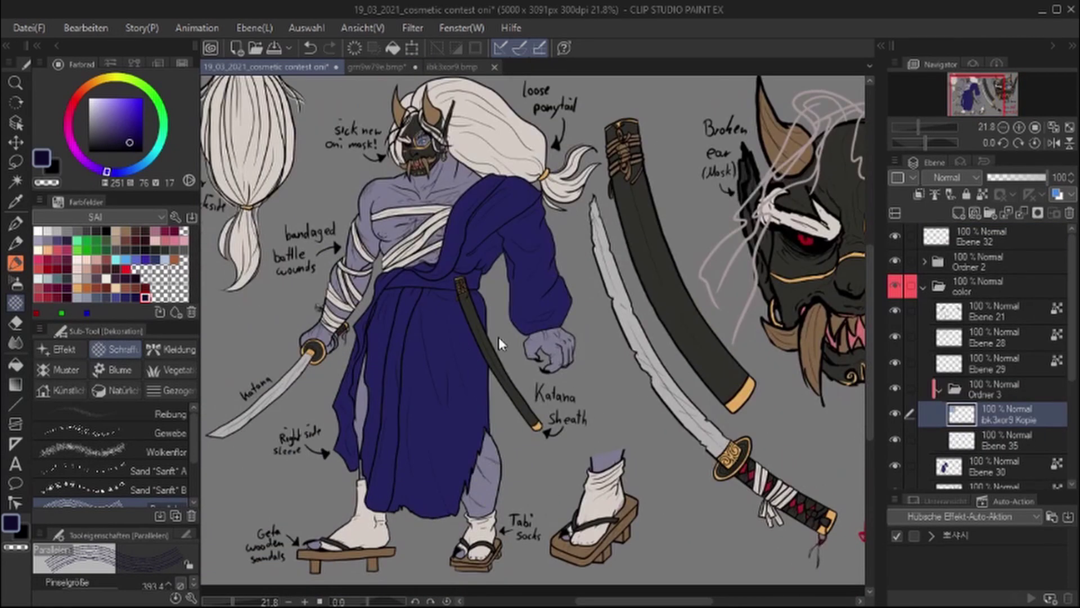
scroll(651, 466, up, 1)
click(976, 430)
Transform the wave pattern copies into one continuous, slightly rotated sheet covering the standing figure's robe
key(ctrl+t)
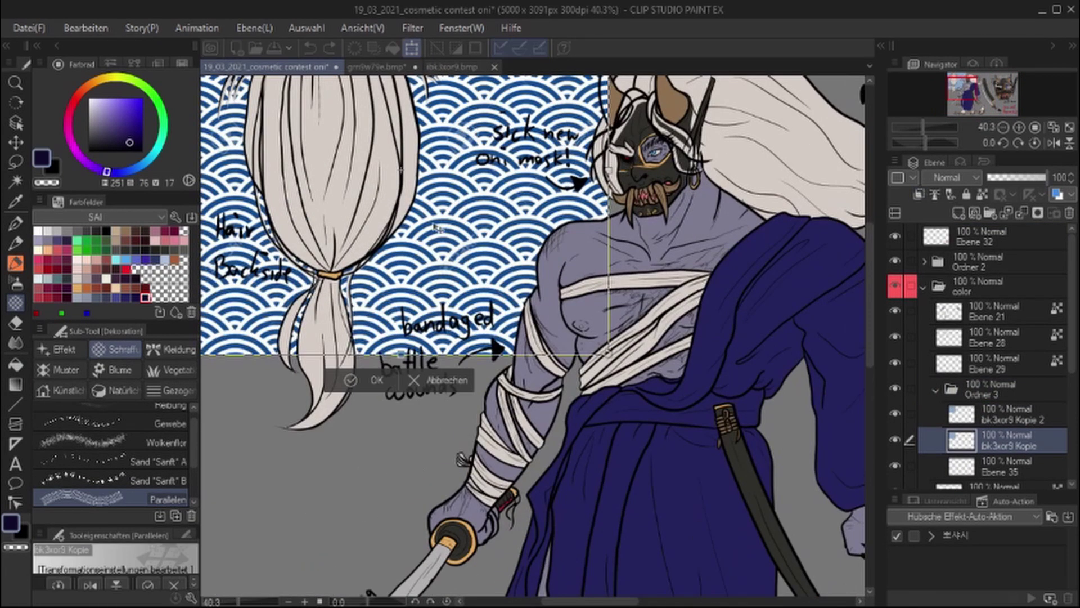
scroll(464, 406, up, 8)
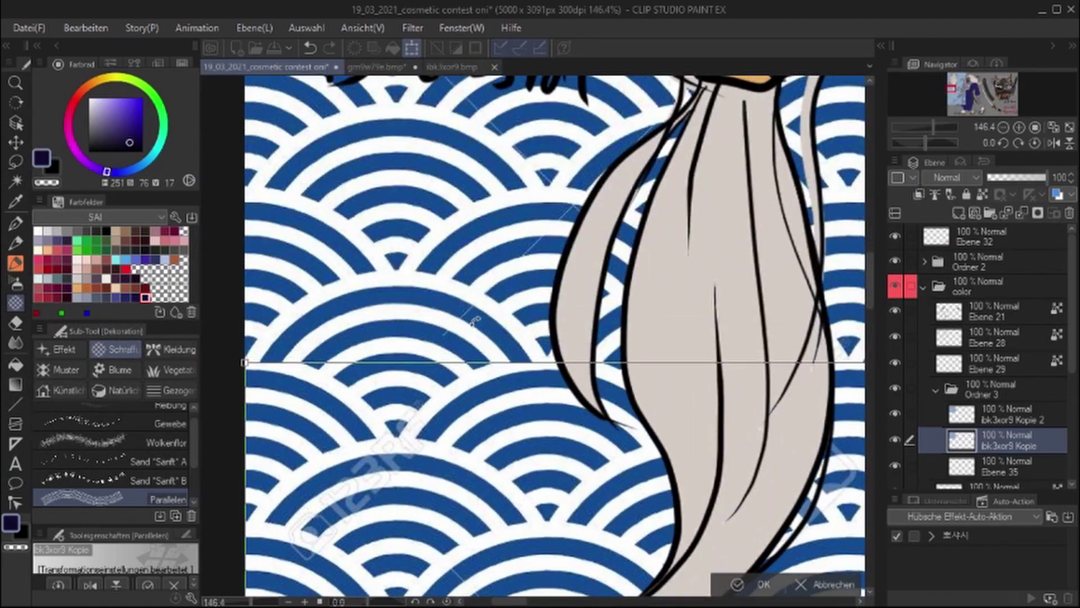
scroll(465, 406, down, 10)
drag(750, 359, 779, 408)
key(Return)
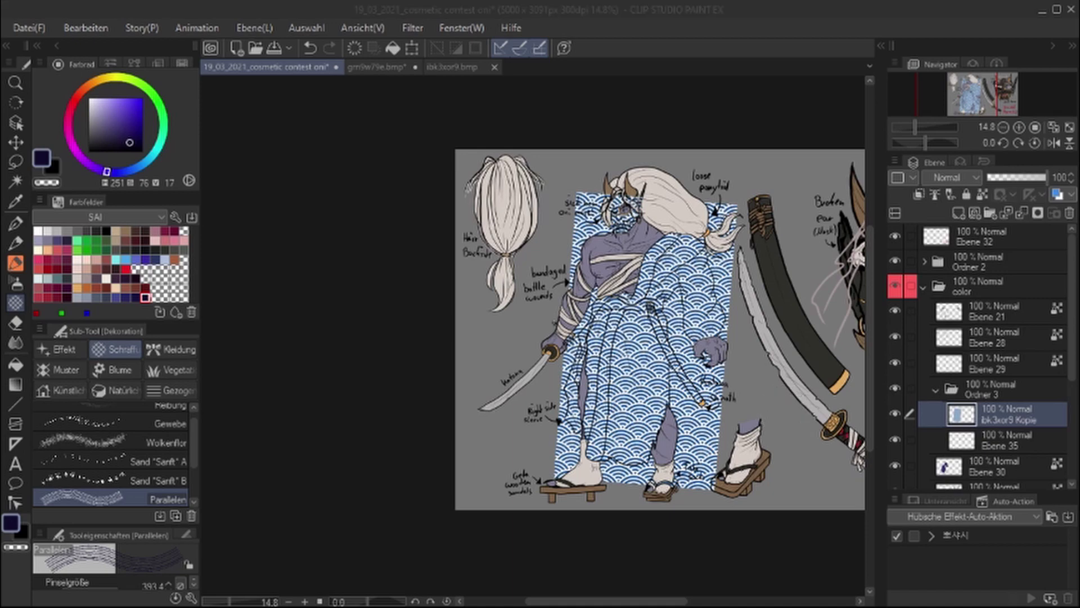
Clip Ordner 3 to the robe layer Ebene 30 and remove the empty layer Ebene 35 below the wave pattern
click(993, 388)
click(919, 194)
scroll(735, 366, up, 2)
click(1054, 130)
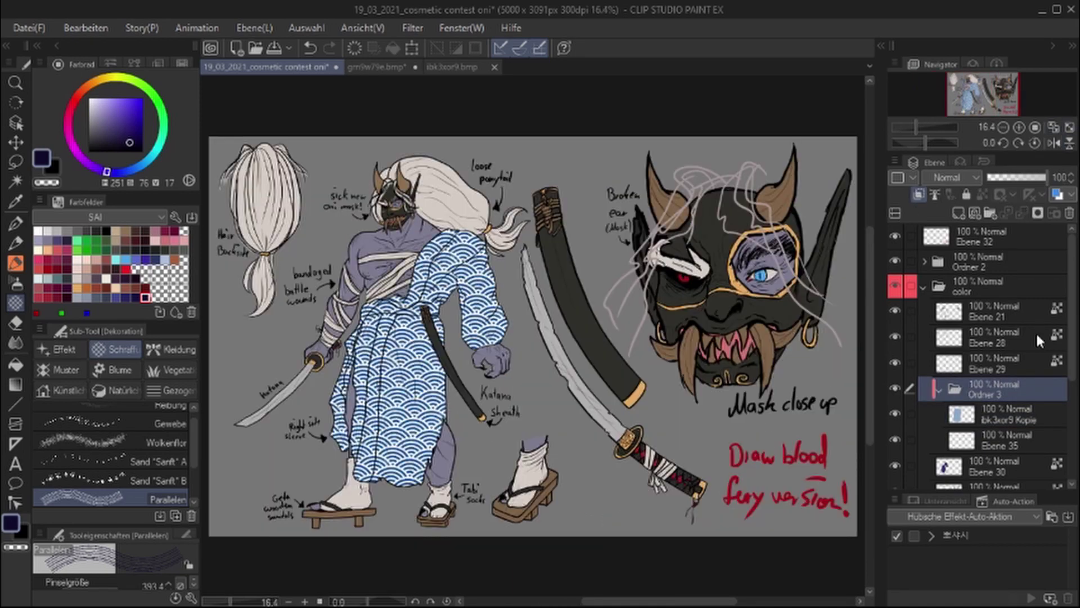
click(987, 418)
key(ctrl+e)
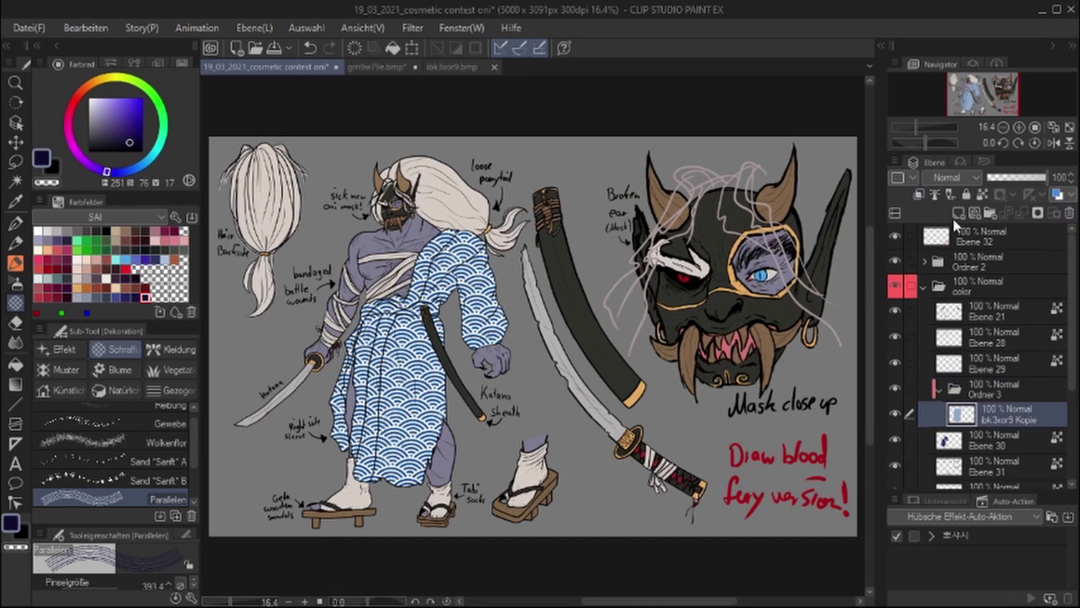
Set the blending mode of Ordner 3 to Multiplizieren and select the robe layer Ebene 30
click(978, 387)
scroll(371, 336, up, 1)
click(995, 437)
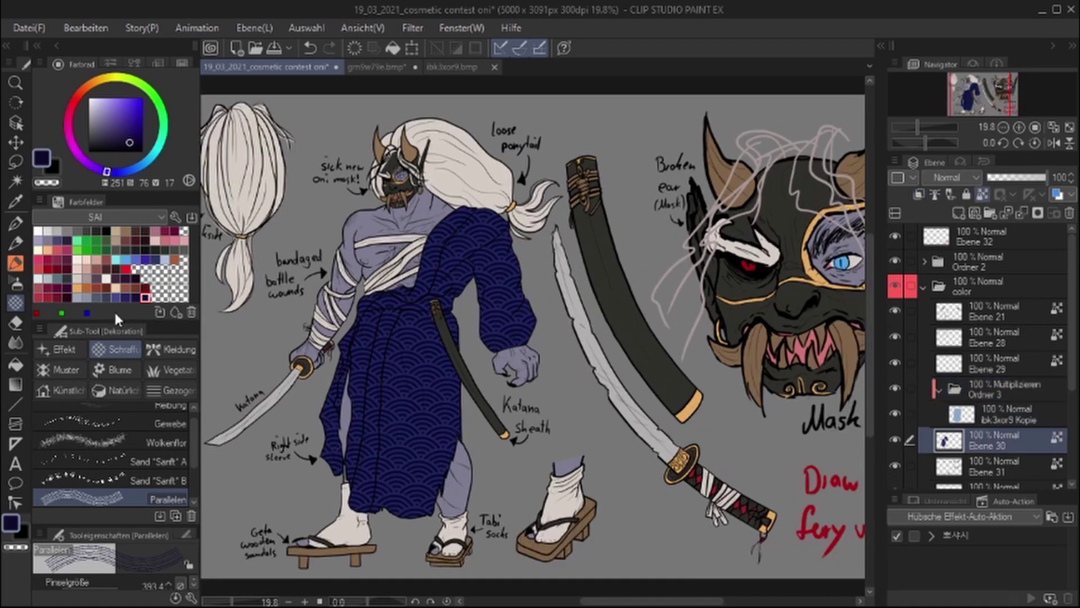
Try filling the robe on Ebene 30 with dark red (H 345, S 79, V 29)
click(69, 113)
click(393, 48)
click(131, 136)
click(393, 48)
click(1070, 129)
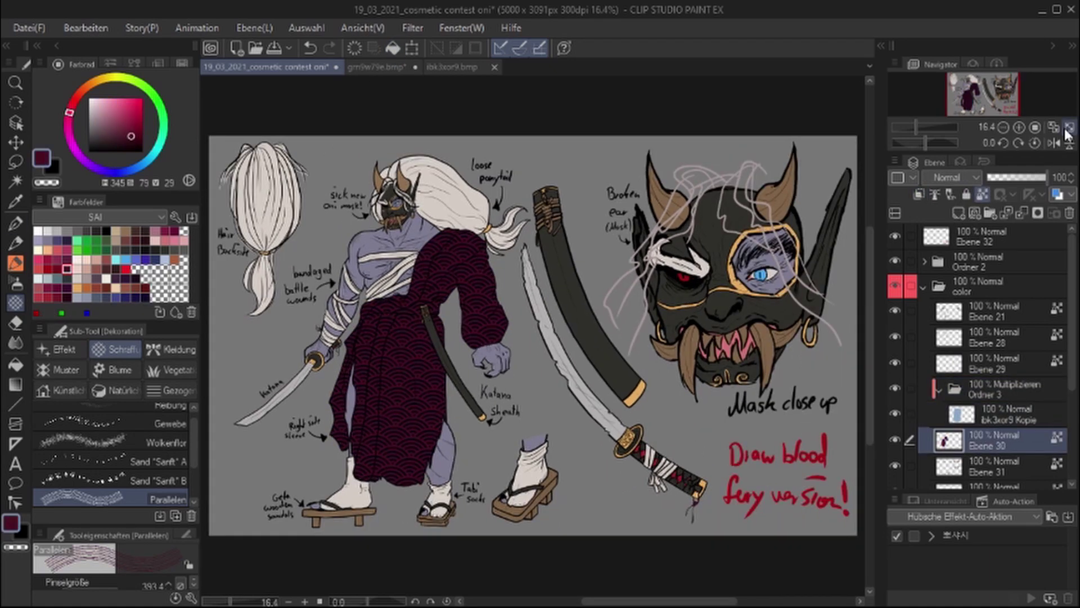
Try several other fill colours on the robe, ending with dark green (H 147, S 71, V 32)
click(105, 288)
click(393, 48)
click(393, 48)
click(393, 48)
click(392, 48)
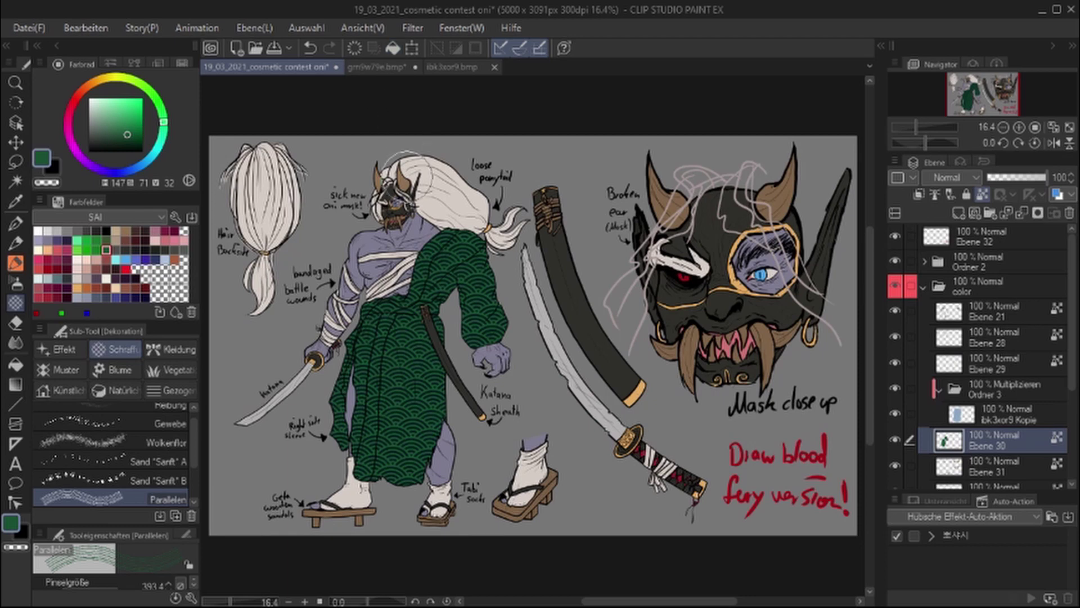
Fill the robe on Ebene 30 with muted reddish brown (H 9, S 48, V 43)
click(106, 259)
click(386, 51)
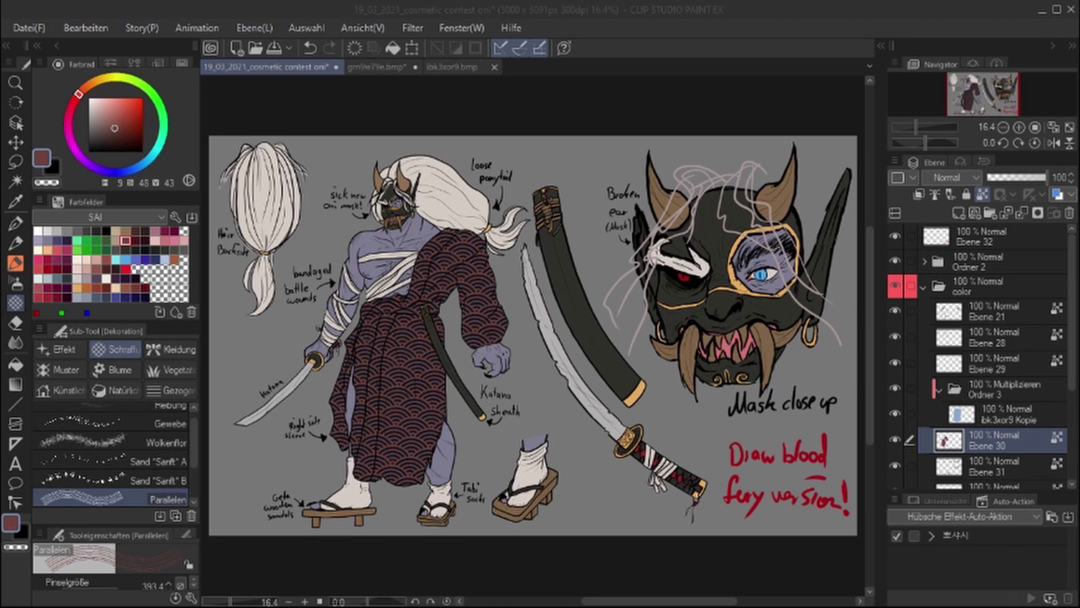
scroll(535, 338, up, 3)
scroll(535, 338, down, 3)
Transform the wave pattern in Ordner 3, then duplicate its layer and align the copy to extend the pattern over the robe
click(965, 415)
key(ctrl+t)
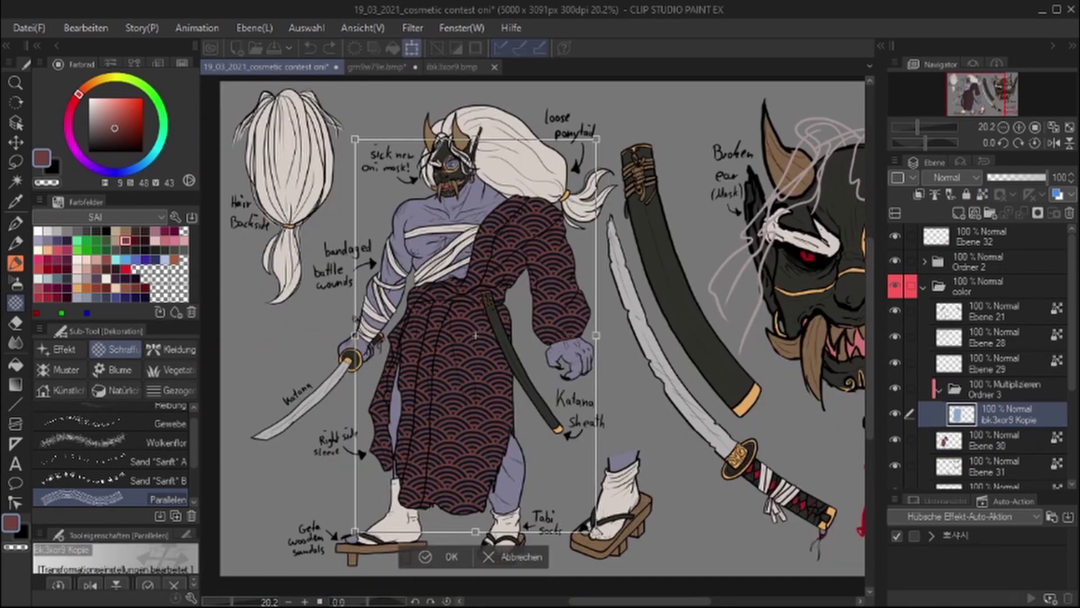
click(982, 210)
scroll(535, 338, up, 2)
scroll(523, 263, up, 11)
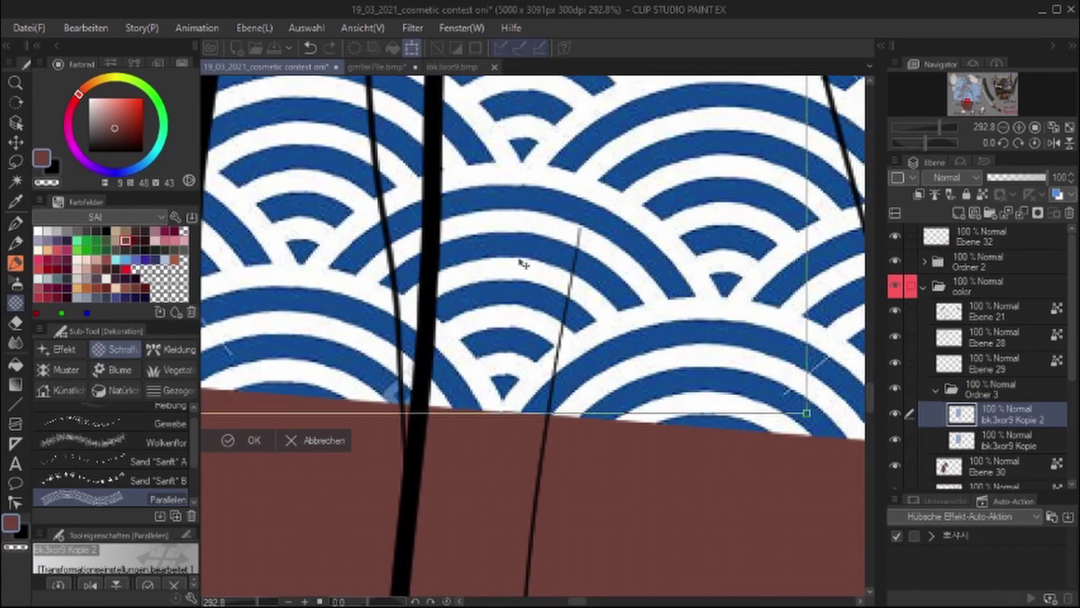
scroll(524, 263, down, 3)
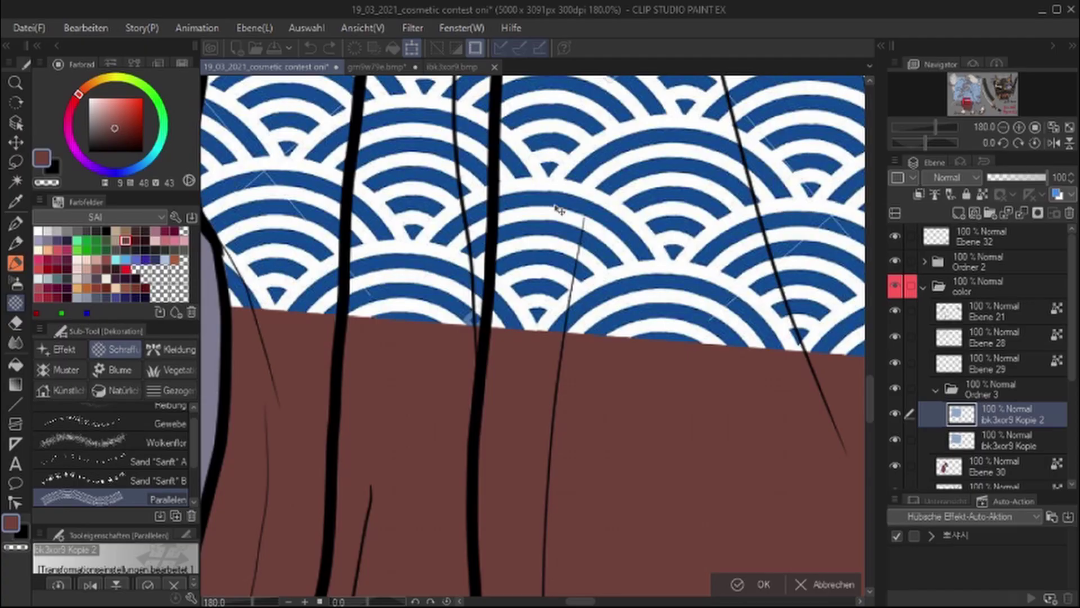
Line up the second wave-pattern copy with the edge of the first and merge both copies into one layer
scroll(554, 205, down, 8)
scroll(554, 206, up, 7)
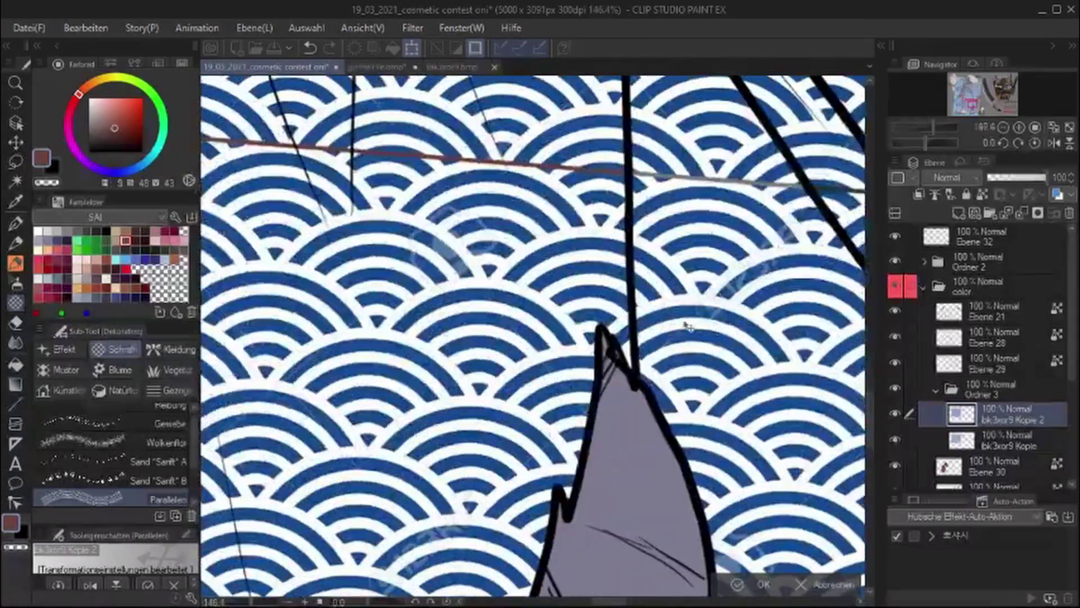
scroll(585, 352, down, 3)
scroll(585, 352, up, 4)
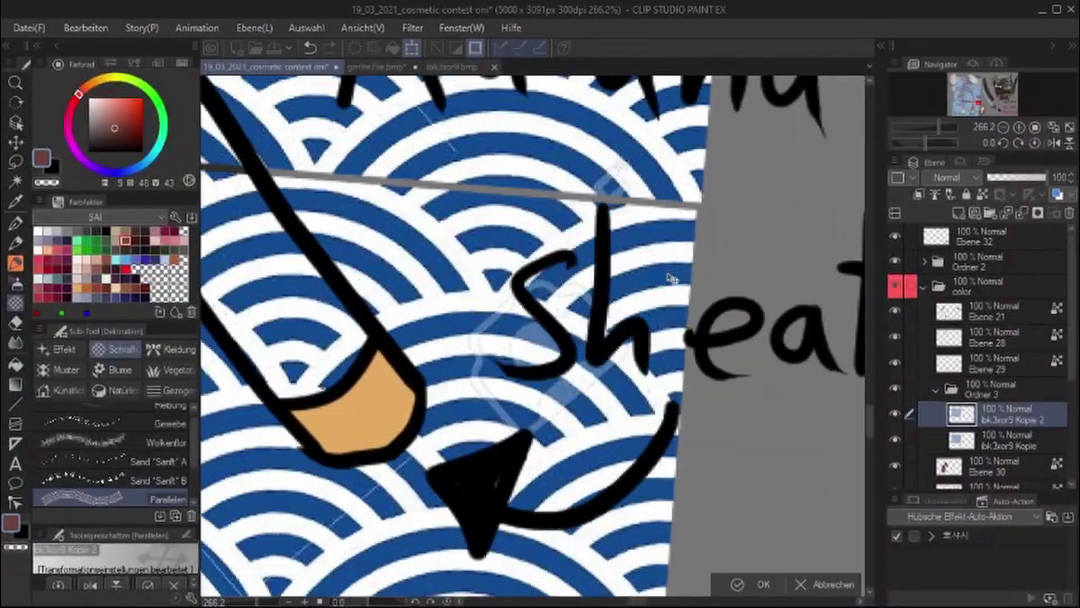
scroll(588, 321, down, 6)
scroll(589, 320, down, 4)
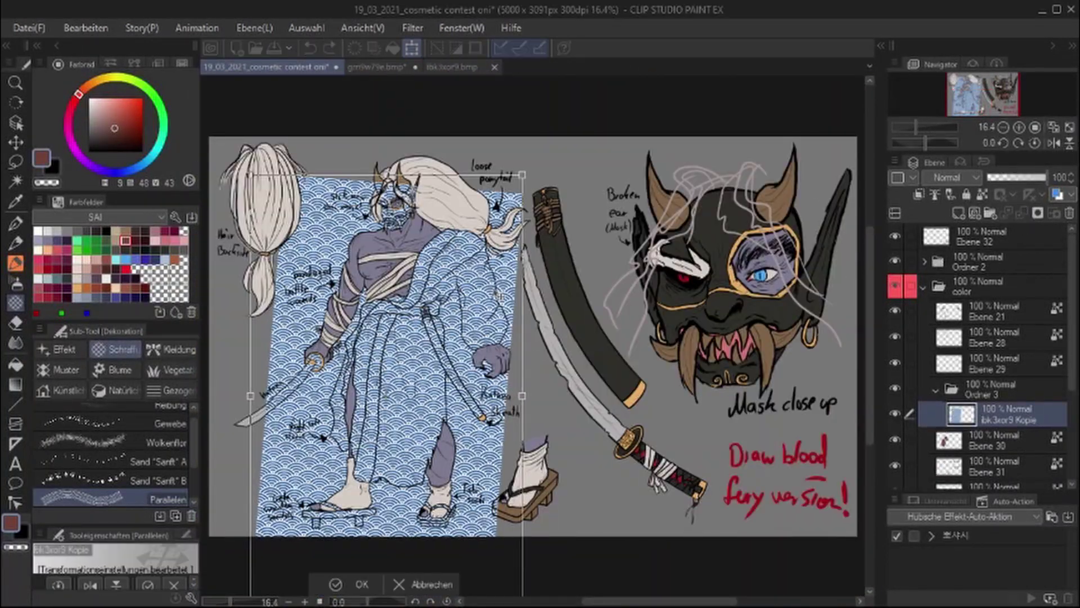
Move and reshape the merged wave pattern until it covers the whole kimono, and apply the transformation
drag(394, 394, 436, 298)
drag(289, 560, 335, 487)
drag(561, 115, 577, 102)
drag(576, 495, 605, 535)
key(Return)
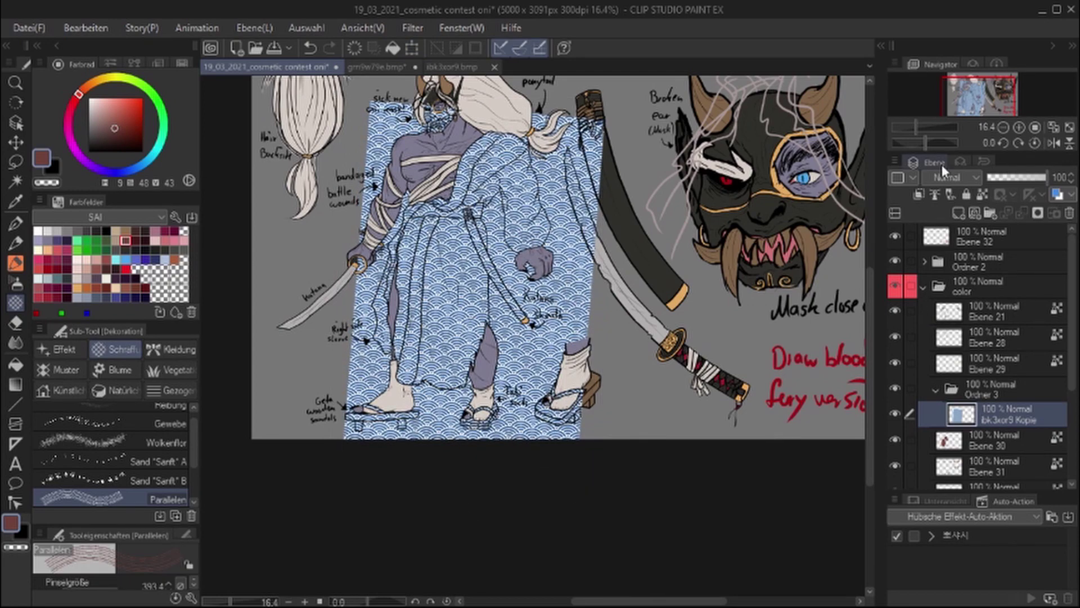
Clip the pattern folder Ordner 3 to the kimono colour layer below and set its blending mode to Multiplizieren
click(994, 389)
click(919, 193)
scroll(378, 320, down, 1)
scroll(378, 320, up, 4)
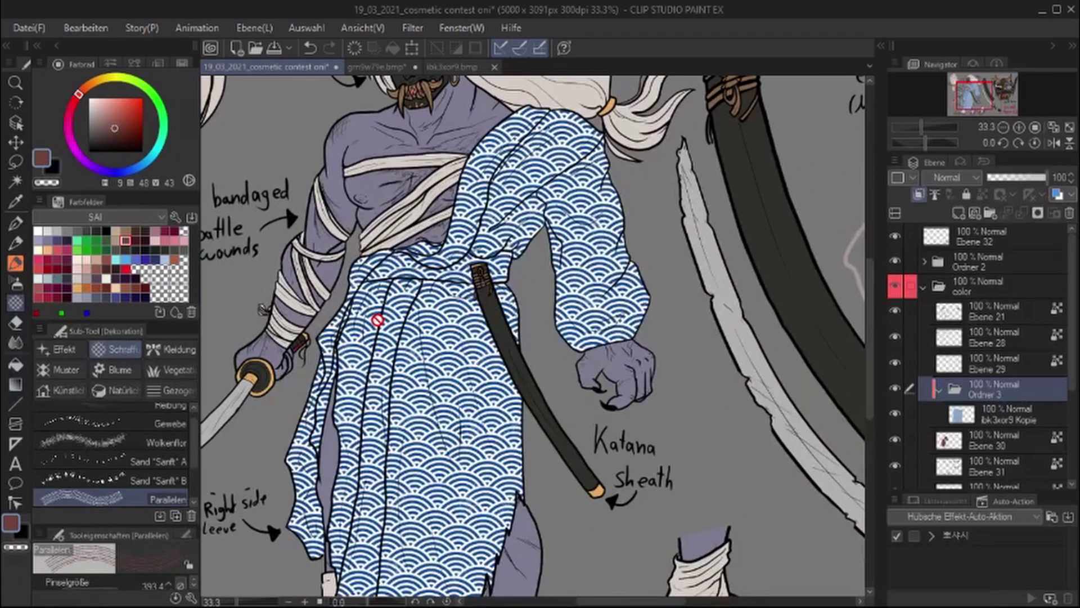
click(955, 178)
click(955, 213)
Recolour the kimono base on Ebene 30 with a muted blue fill
click(994, 444)
scroll(535, 315, down, 3)
scroll(658, 506, up, 2)
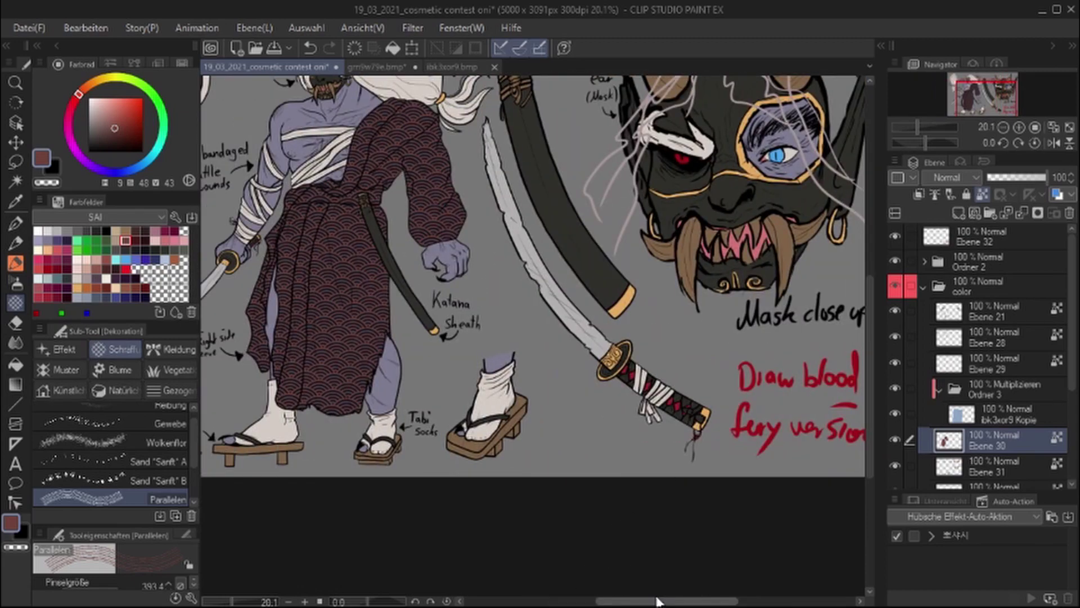
key(ctrl+0)
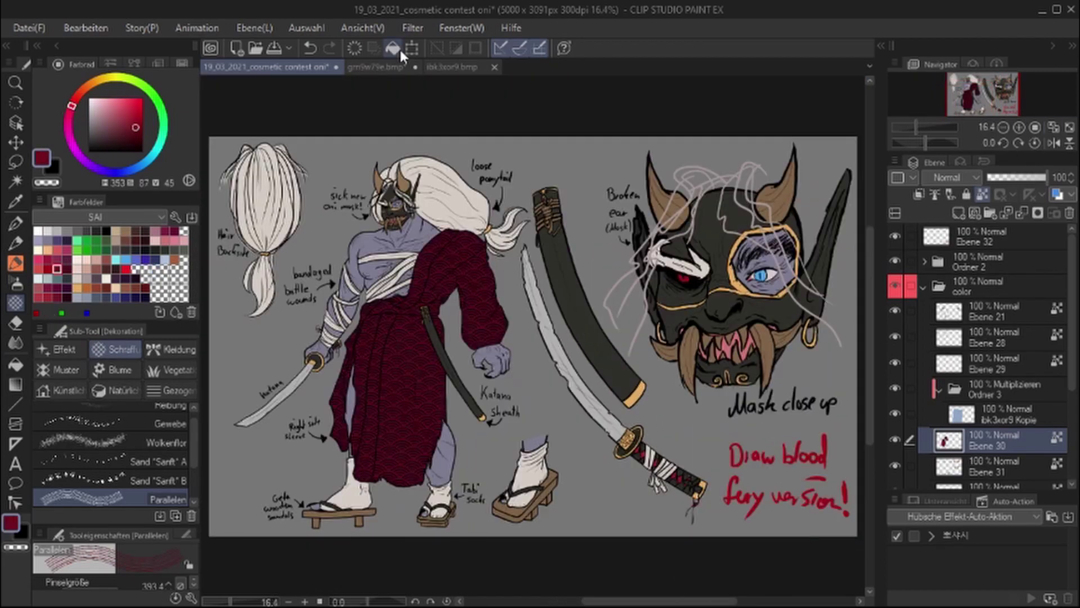
click(126, 297)
click(116, 297)
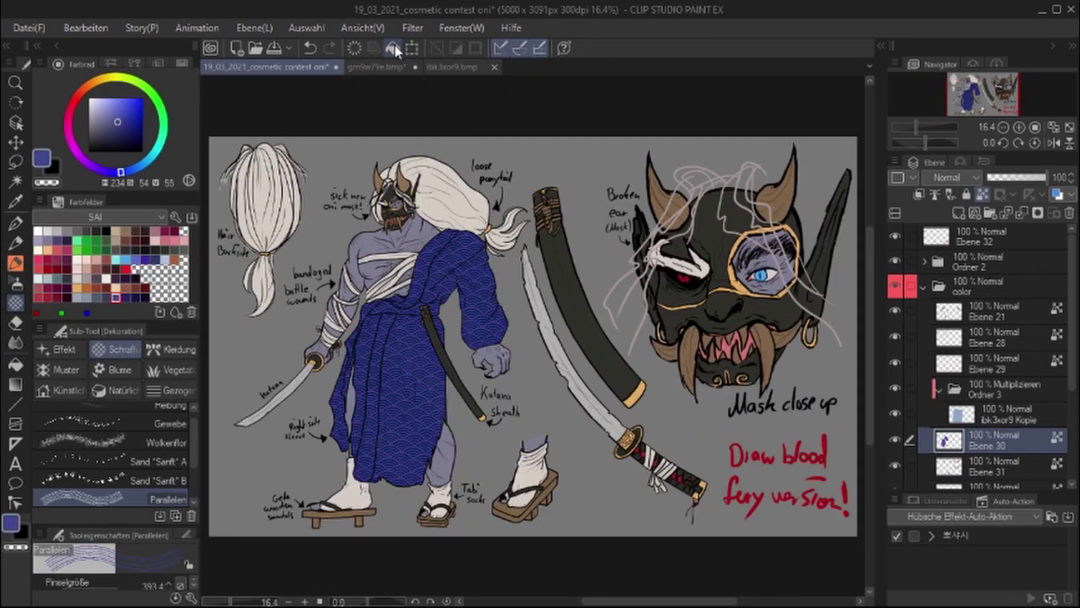
Move Ebene 30 into Ordner 3 beneath the clipped Multiplizieren pattern layer and collapse the folder
drag(956, 440, 973, 391)
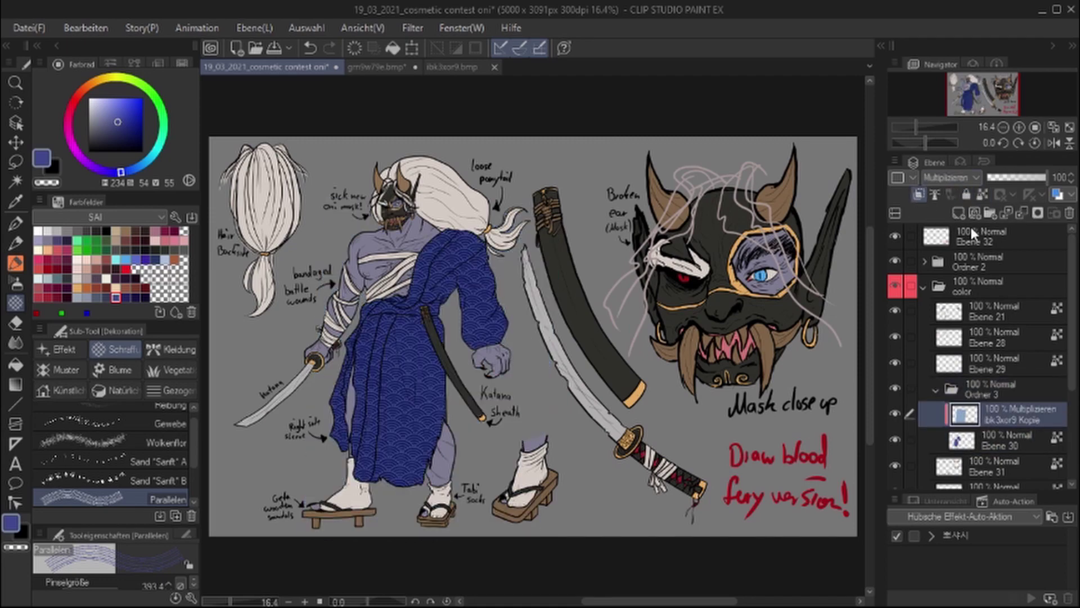
click(937, 389)
Put the skin layer Ebene 21 into its own folder and add a new clipped layer above it
click(957, 314)
key(ctrl+g)
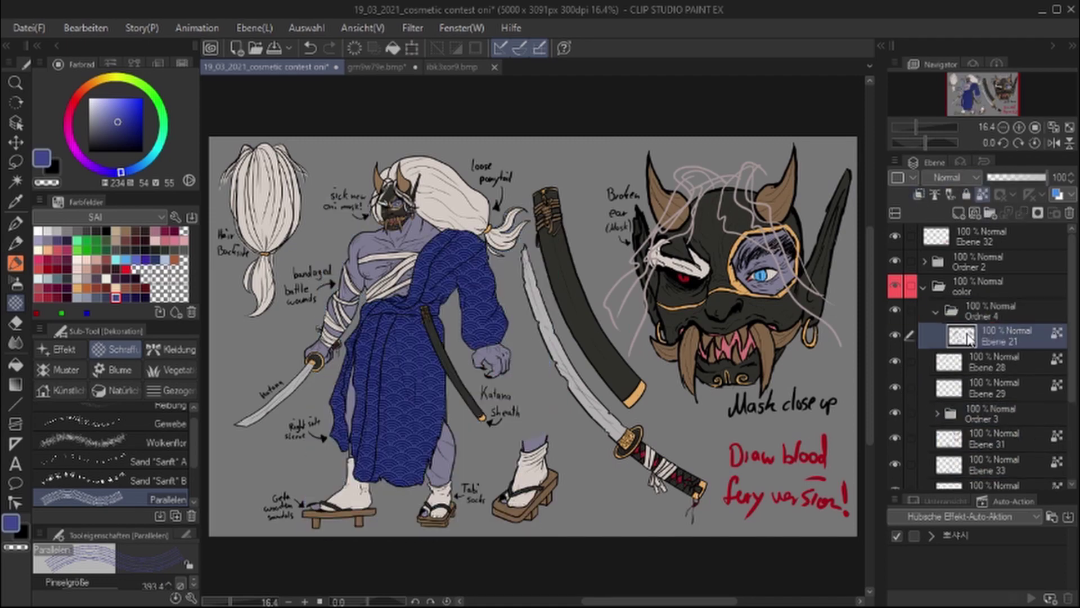
key(ctrl+shift+n)
click(987, 311)
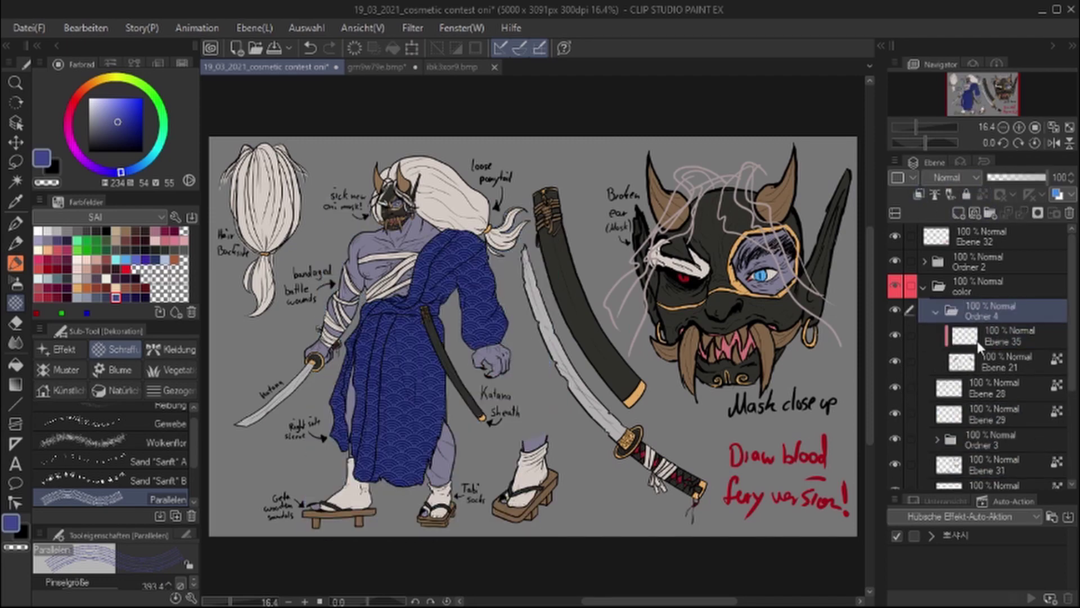
click(990, 335)
scroll(365, 295, up, 4)
click(56, 269)
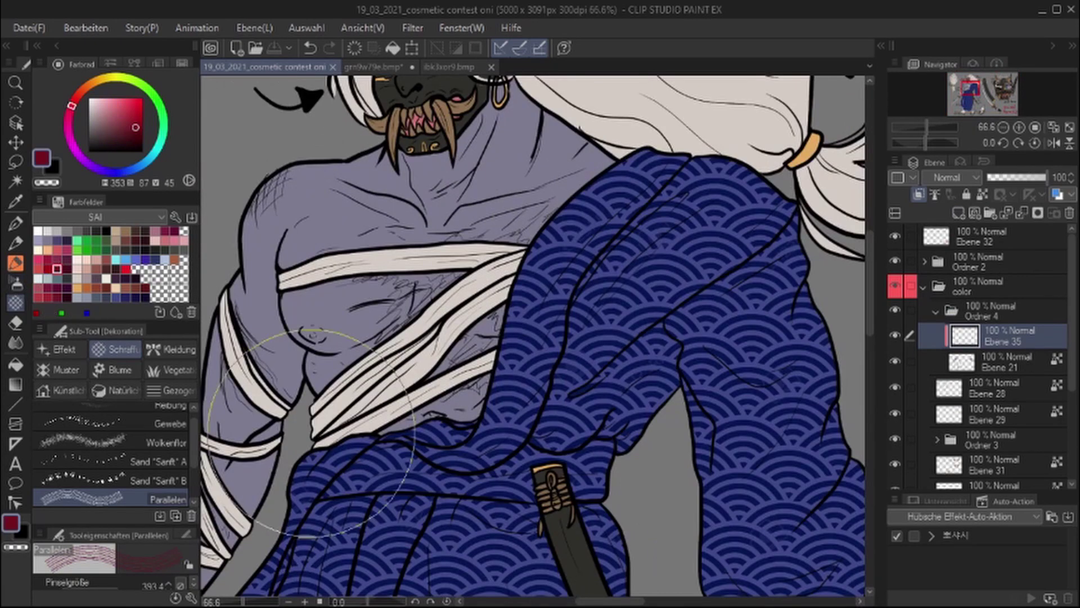
scroll(361, 292, up, 2)
click(113, 443)
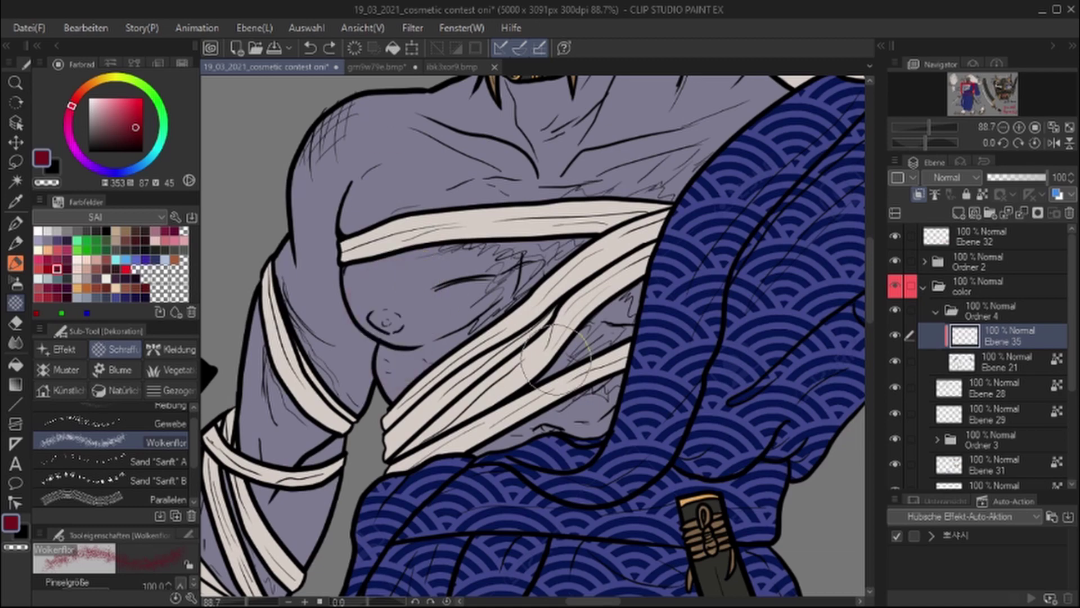
key(b)
scroll(180, 447, down, 5)
drag(191, 421, 191, 456)
click(141, 480)
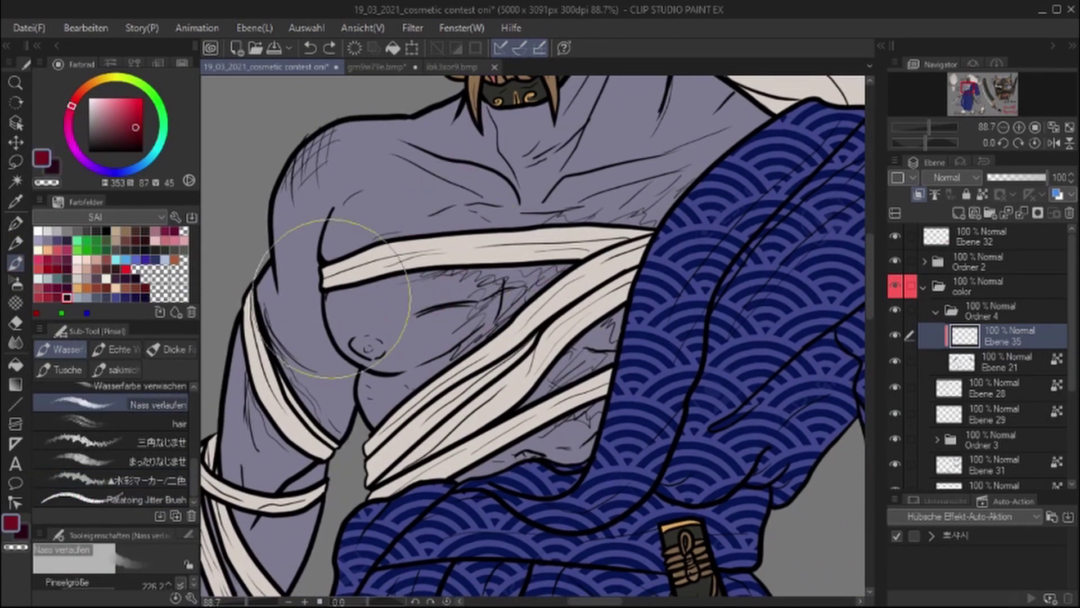
key(period)
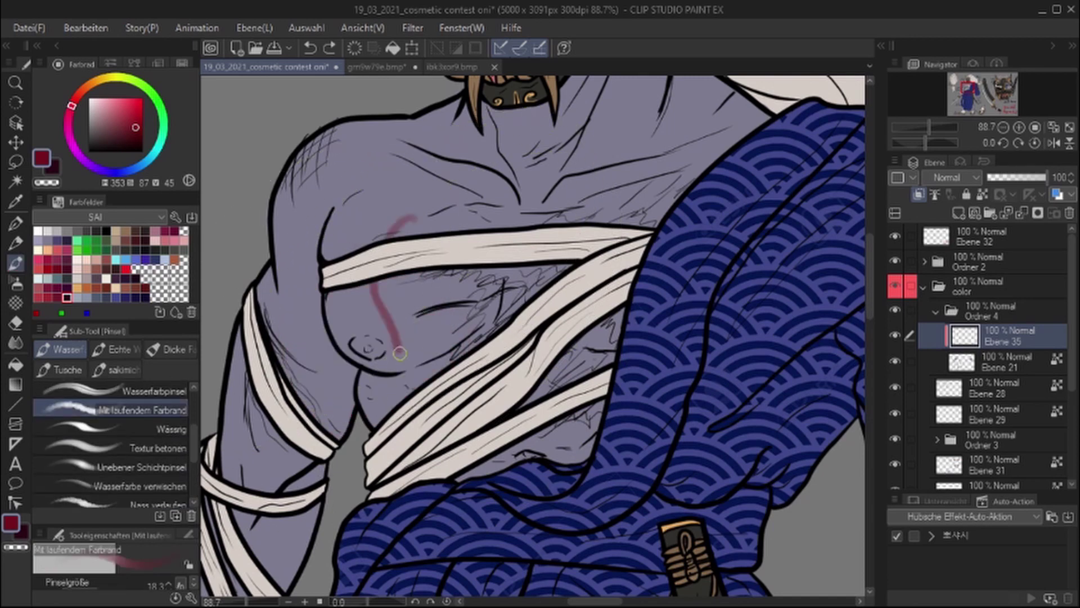
Try painting dark red wounds around the chest and arm bandages with the Sandwolke decoration brush
click(16, 302)
click(169, 370)
click(179, 385)
click(100, 372)
click(112, 390)
click(112, 443)
click(337, 352)
key(ctrl+z)
mouse_move(484, 293)
mouse_down()
mouse_move(619, 220)
mouse_move(610, 399)
mouse_move(244, 332)
mouse_up()
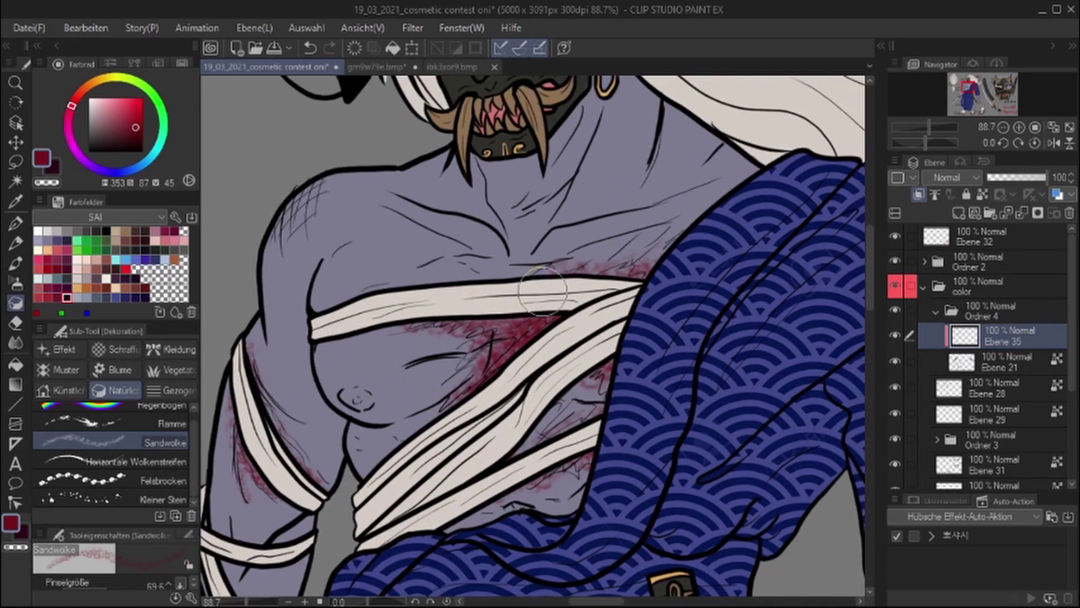
drag(281, 203, 304, 231)
scroll(173, 462, up, 1)
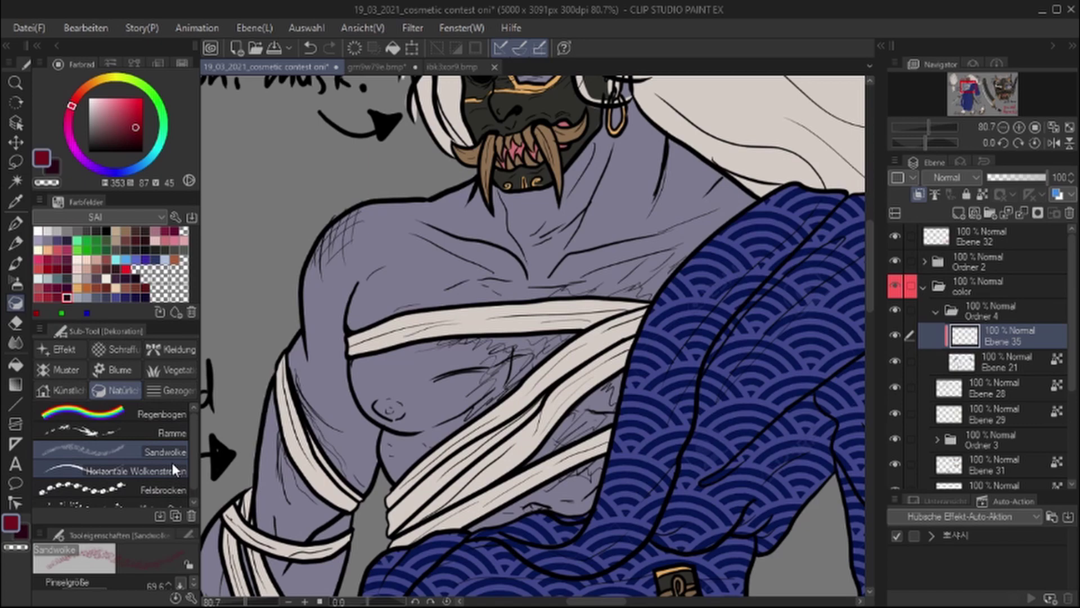
click(360, 145)
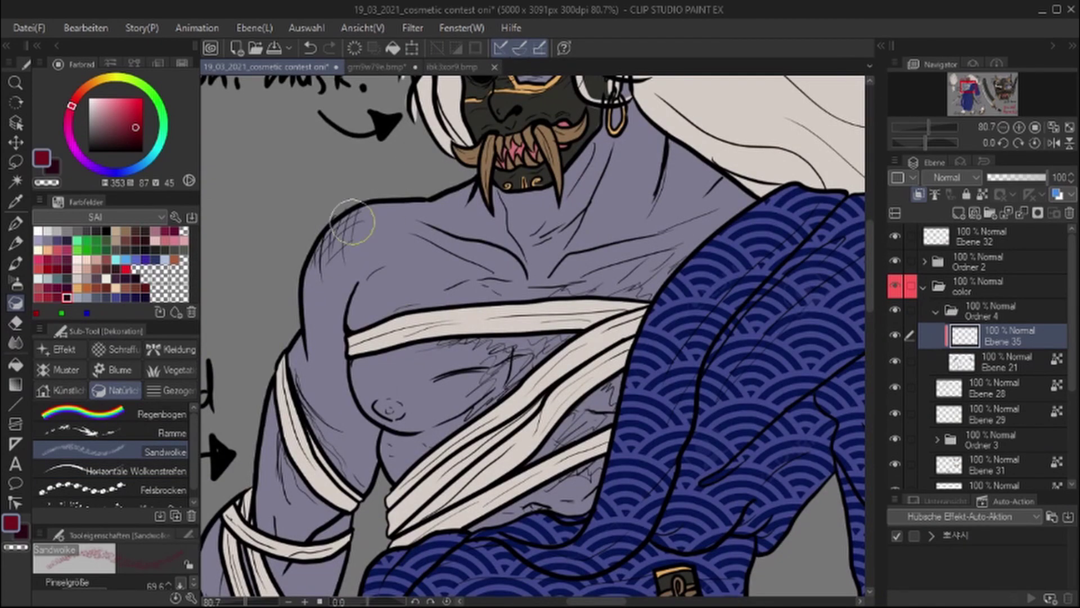
Paint dark wine-red wounds on the shoulder and around the chest and arm bandages with the Reibung hatching brush
scroll(352, 222, down, 5)
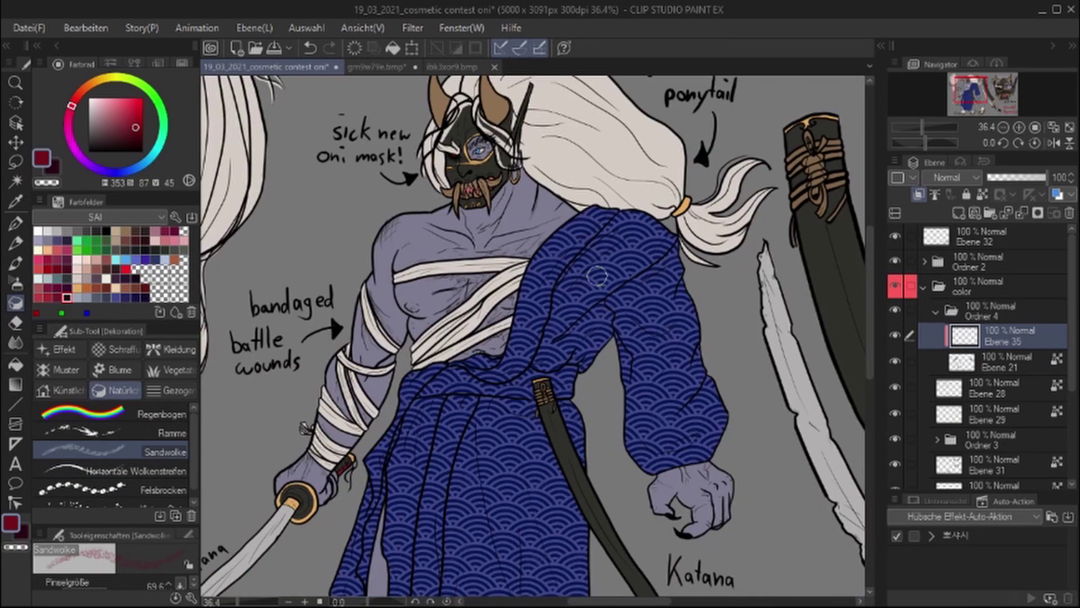
scroll(608, 276, down, 1)
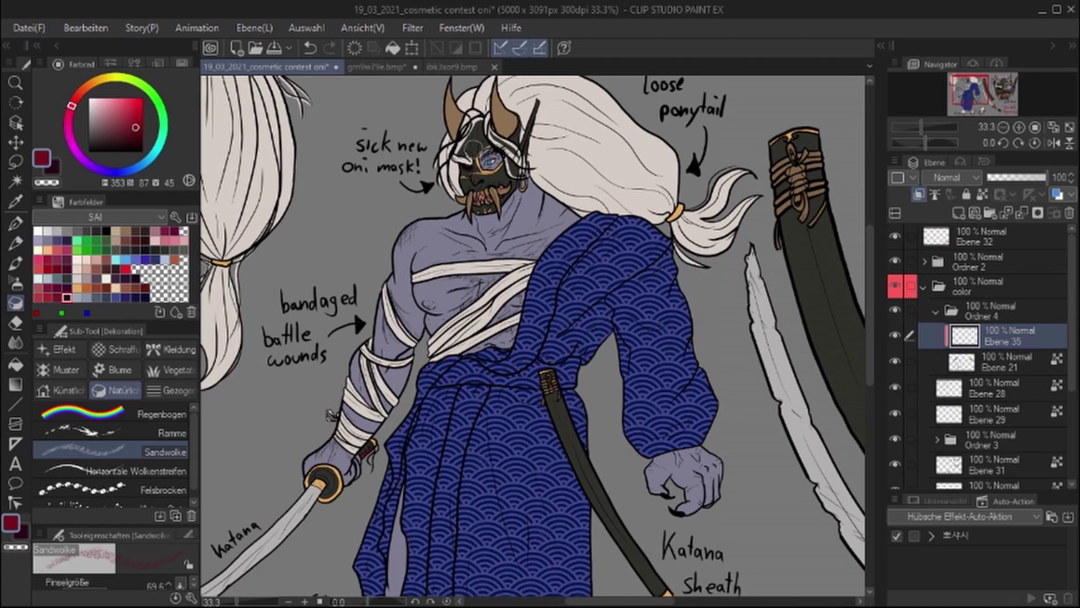
scroll(473, 149, down, 2)
scroll(484, 253, up, 4)
click(115, 349)
scroll(484, 243, up, 2)
mouse_move(484, 243)
mouse_down()
mouse_move(548, 411)
mouse_move(640, 217)
mouse_move(697, 326)
mouse_move(664, 481)
mouse_move(553, 377)
mouse_move(428, 428)
mouse_move(394, 467)
mouse_move(404, 380)
mouse_move(148, 419)
mouse_move(481, 488)
mouse_move(338, 264)
mouse_up()
drag(405, 439, 323, 340)
Extend the Reibung wound shading across the torso, the hands and the exposed lower leg
scroll(323, 340, down, 6)
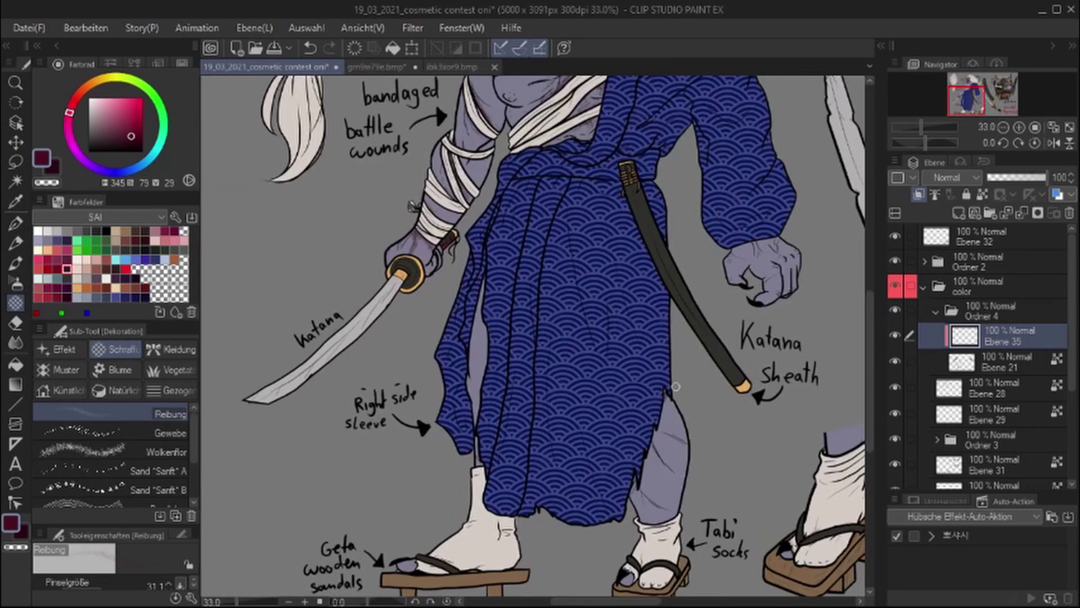
scroll(383, 298, up, 3)
drag(504, 411, 540, 299)
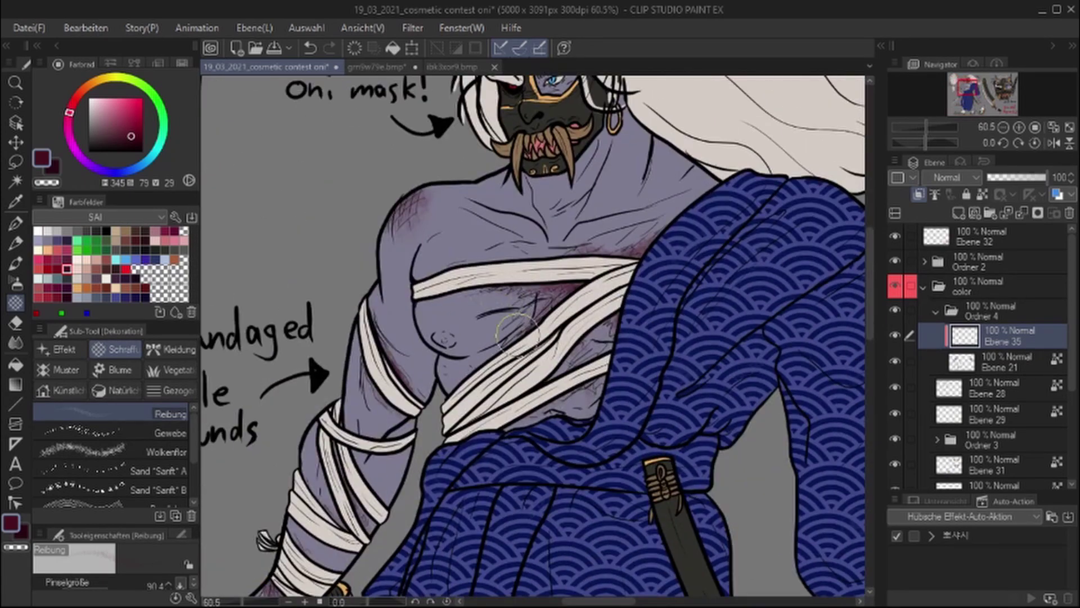
scroll(603, 423, down, 1)
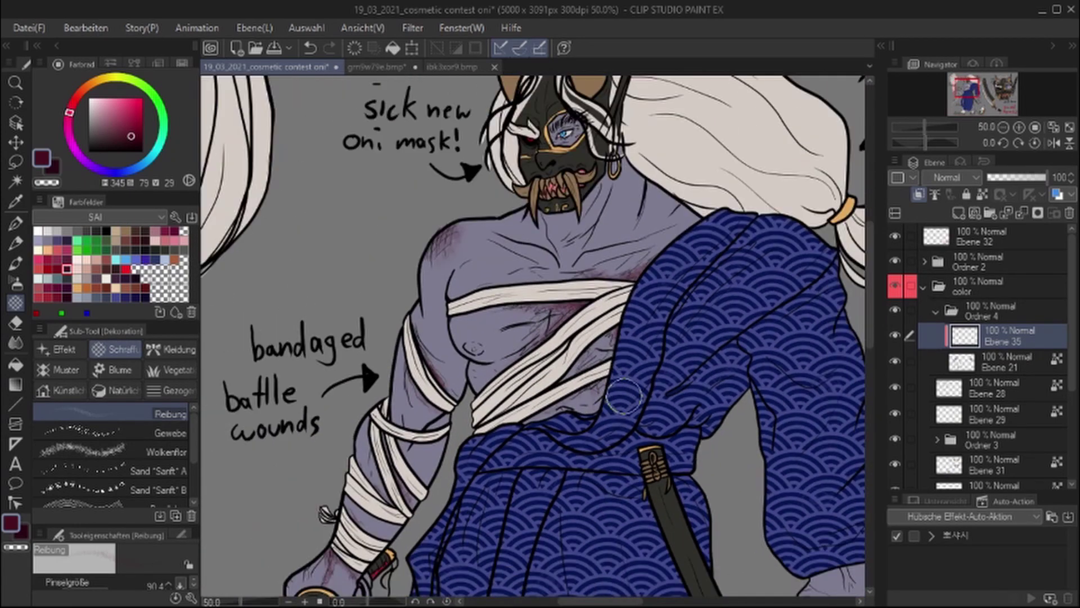
scroll(624, 396, down, 2)
scroll(623, 307, up, 3)
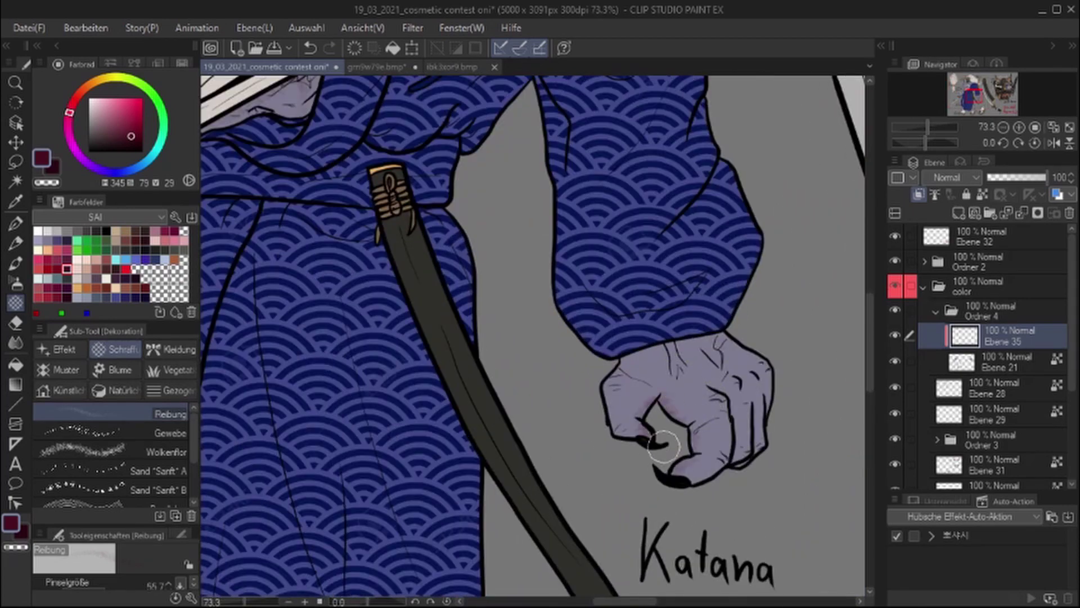
scroll(682, 378, down, 3)
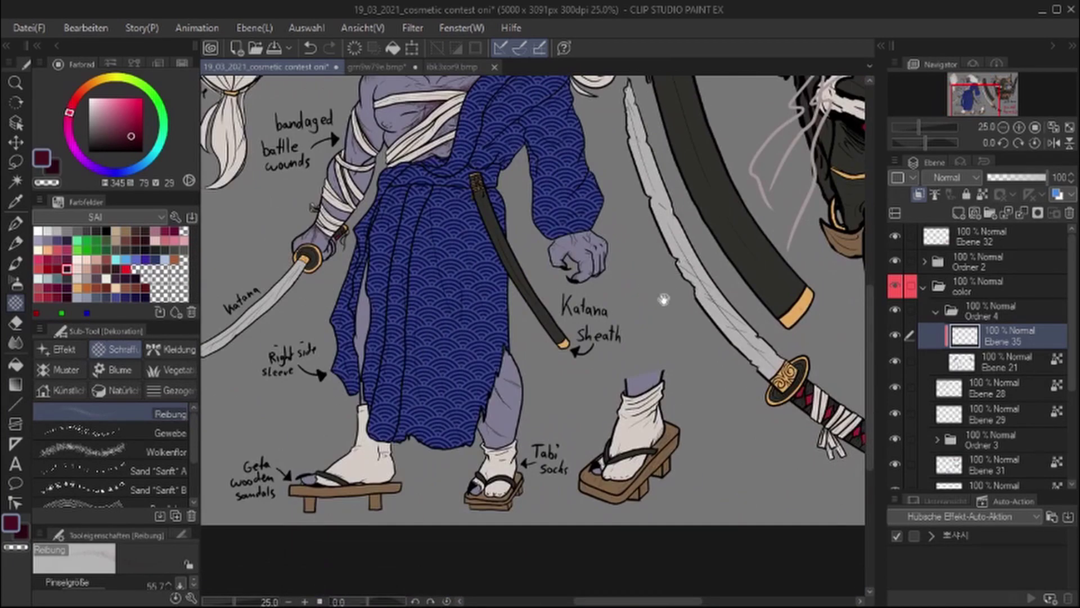
scroll(290, 465, down, 1)
scroll(422, 469, up, 1)
Airbrush pink blush on the shoulder, chest and hands with Sanft on a new clipped Überlagern layer at 60 % opacity
drag(293, 408, 96, 537)
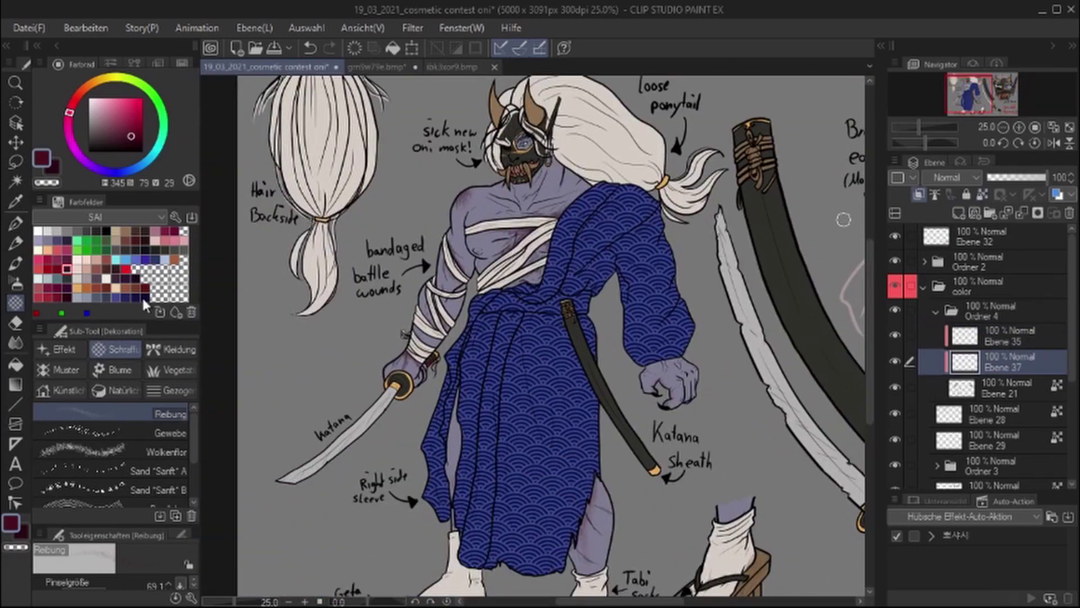
click(60, 265)
click(15, 283)
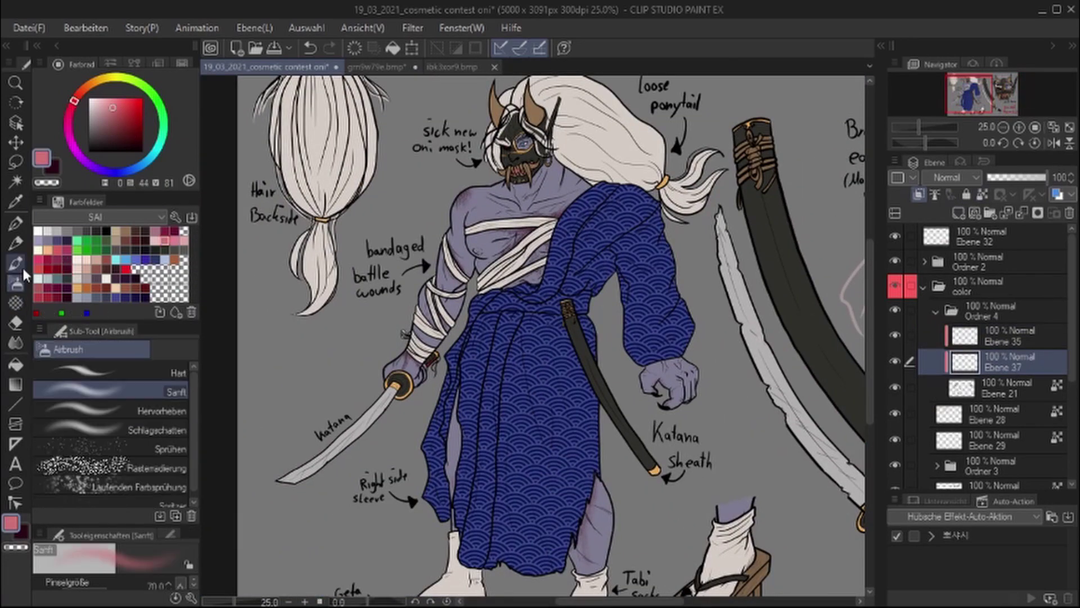
scroll(498, 184, up, 3)
scroll(466, 352, down, 4)
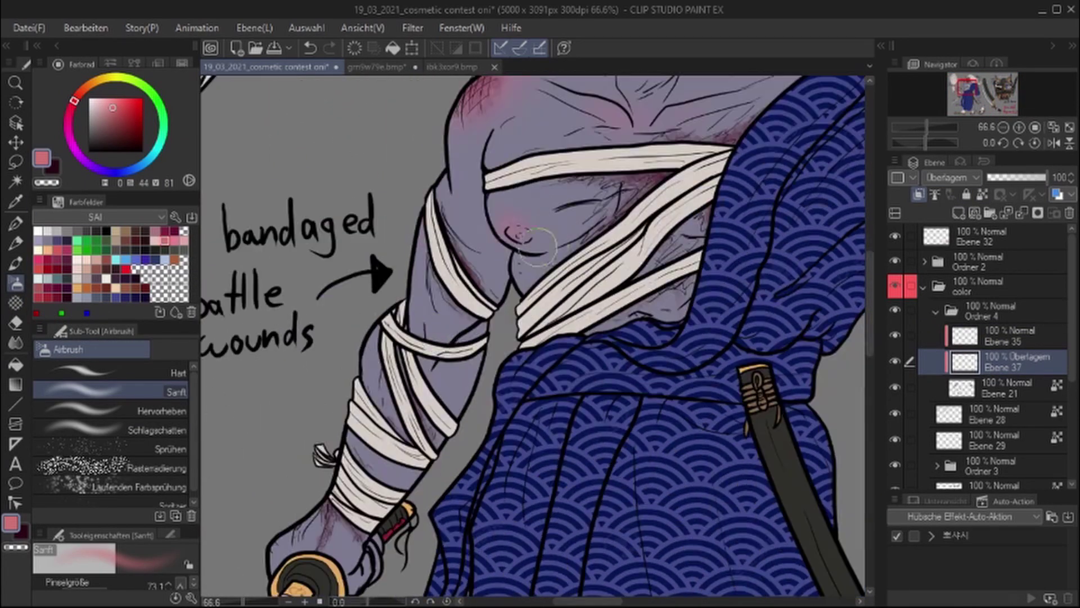
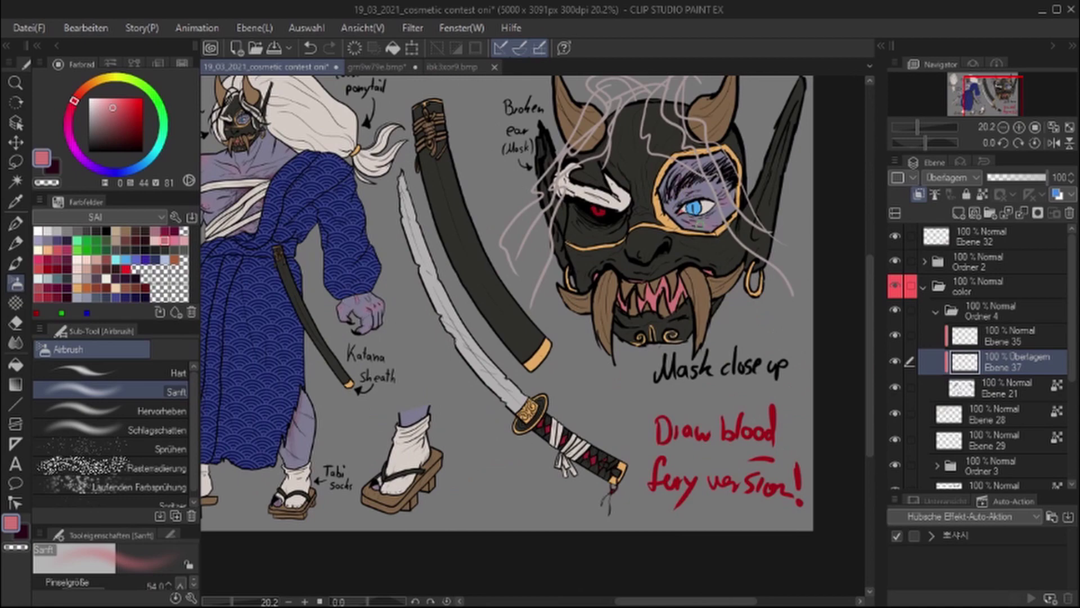
click(1027, 179)
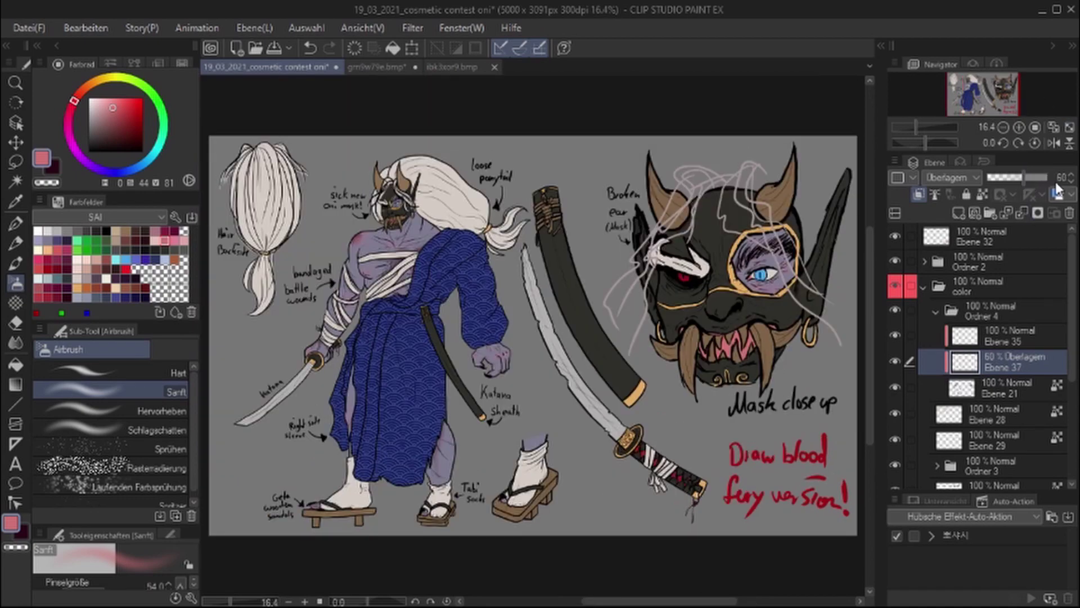
Add a clipped layer above the blush and speckle the skin in dark wine red with the Spritzer airbrush
scroll(383, 283, up, 5)
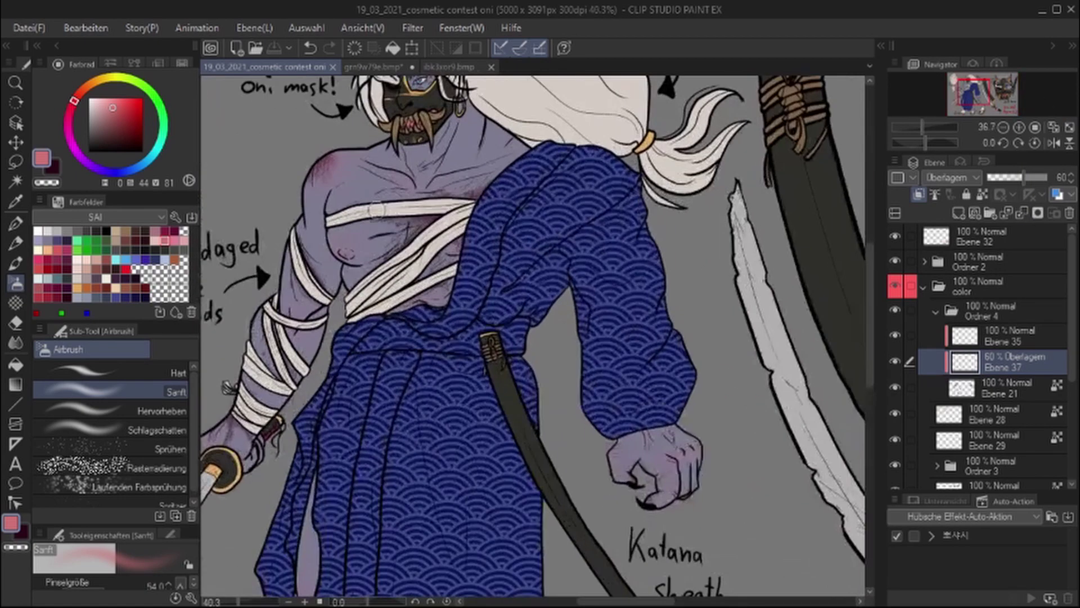
click(900, 337)
click(958, 214)
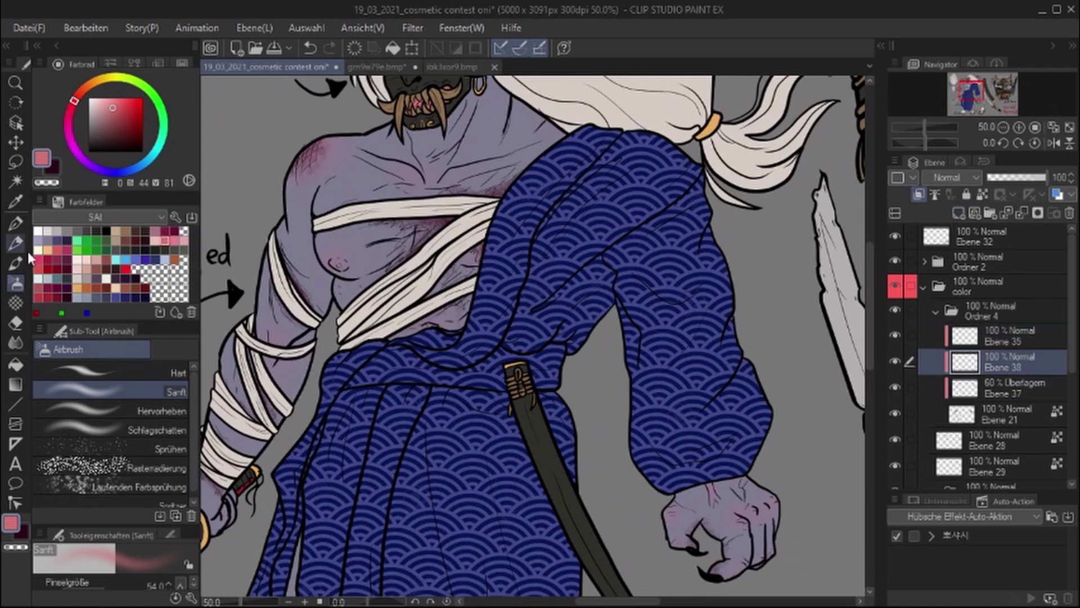
scroll(194, 430, down, 1)
click(141, 499)
scroll(472, 355, down, 3)
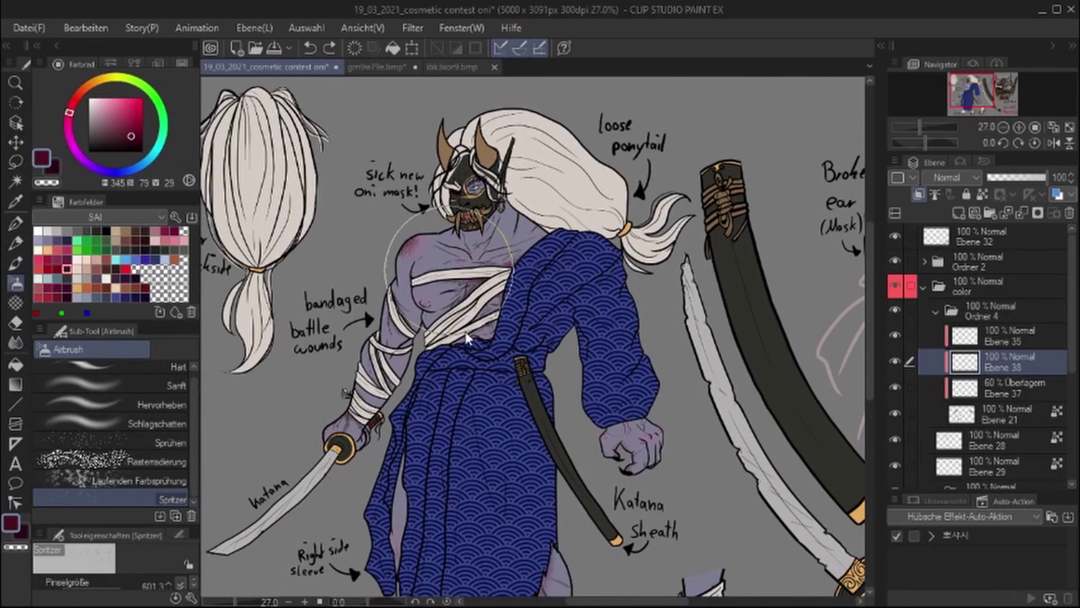
scroll(572, 353, down, 5)
scroll(580, 363, up, 4)
drag(580, 363, 633, 204)
scroll(861, 338, down, 2)
Add another clipped layer and spray red blood spatter around the bandaged wounds with the Laufenden Farbsprühung airbrush
click(958, 214)
click(48, 269)
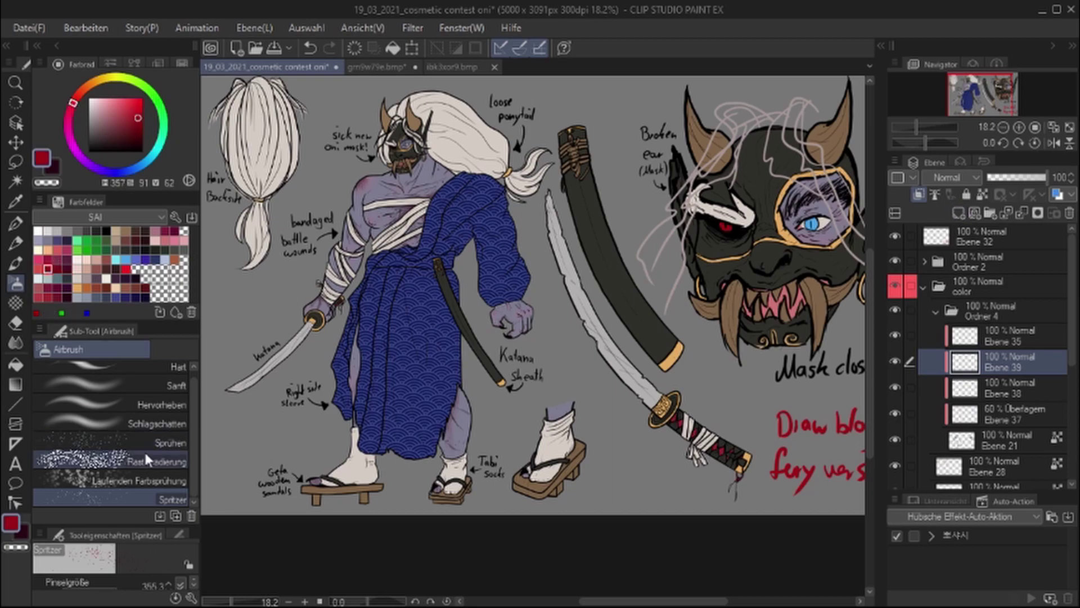
scroll(346, 191, up, 4)
click(139, 481)
drag(484, 270, 646, 315)
drag(405, 366, 352, 403)
scroll(352, 403, down, 3)
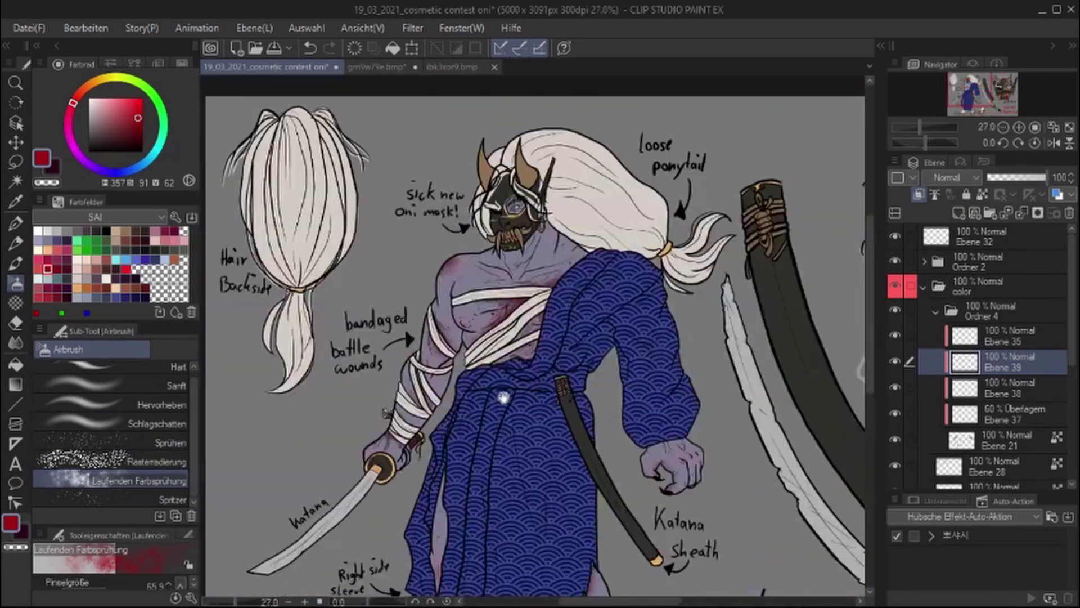
Add a new clipped layer and paint red blood running down the sword hand's wrist with Transparente Wasserfarbe, thinning its edges with transparent colour
scroll(451, 281, up, 2)
click(959, 214)
key(b)
drag(288, 467, 535, 345)
scroll(349, 217, up, 5)
key(2)
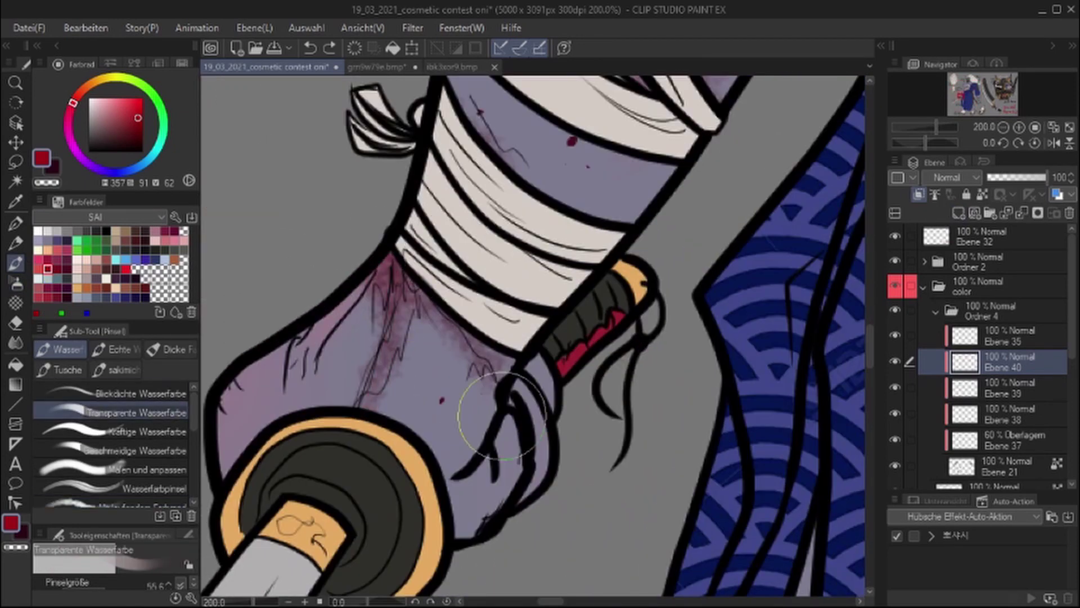
drag(393, 256, 374, 377)
drag(374, 335, 349, 405)
drag(397, 265, 366, 367)
key(c)
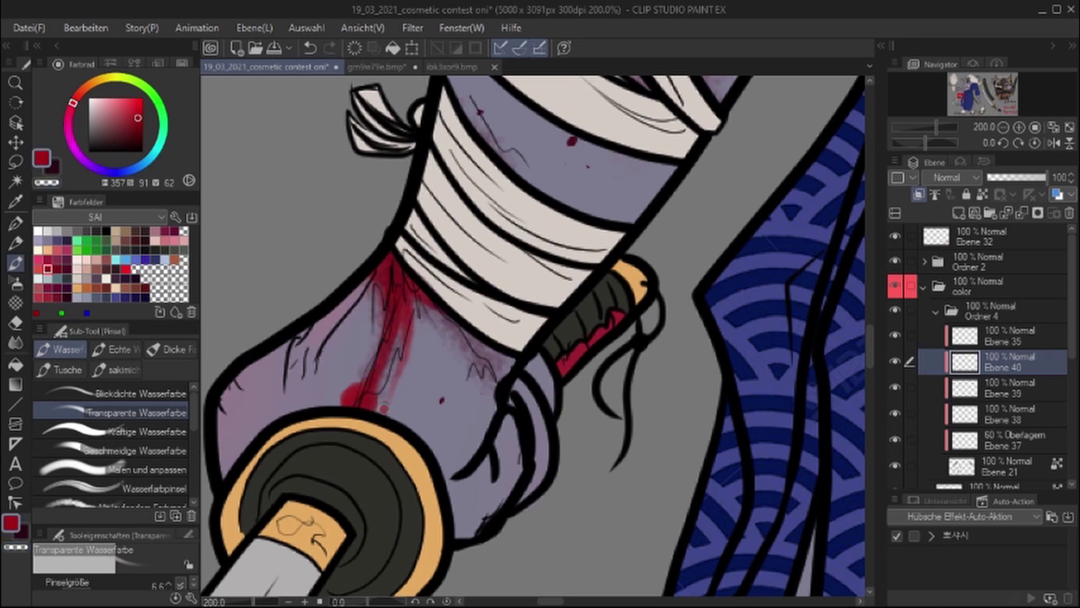
drag(403, 340, 400, 313)
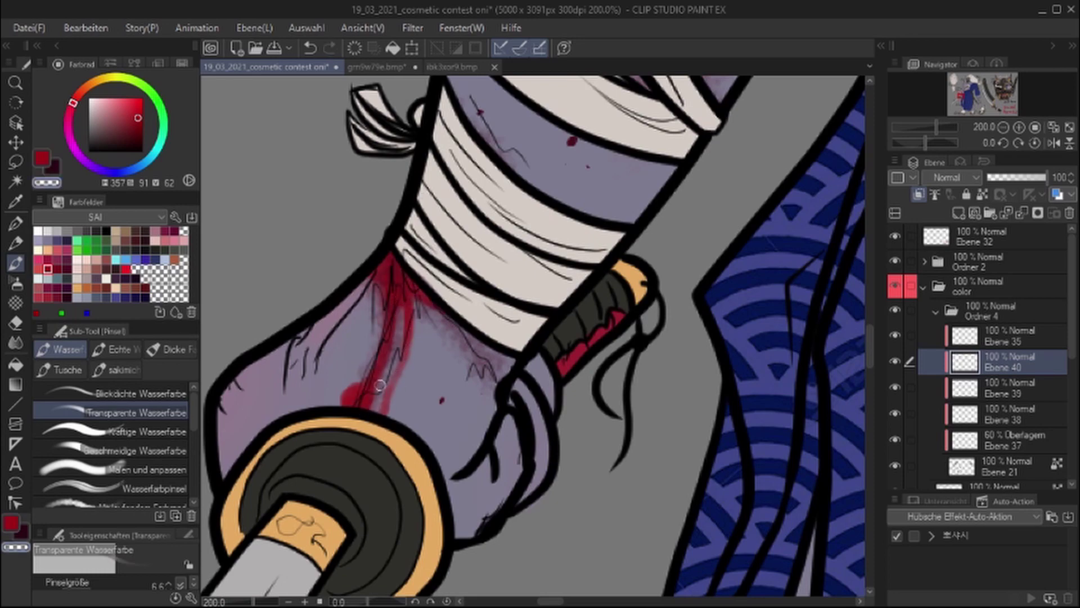
Deepen the red blood beside the bandages on the upper arm and chest with Transparente Wasserfarbe
key(ctrl+0)
scroll(399, 419, up, 1)
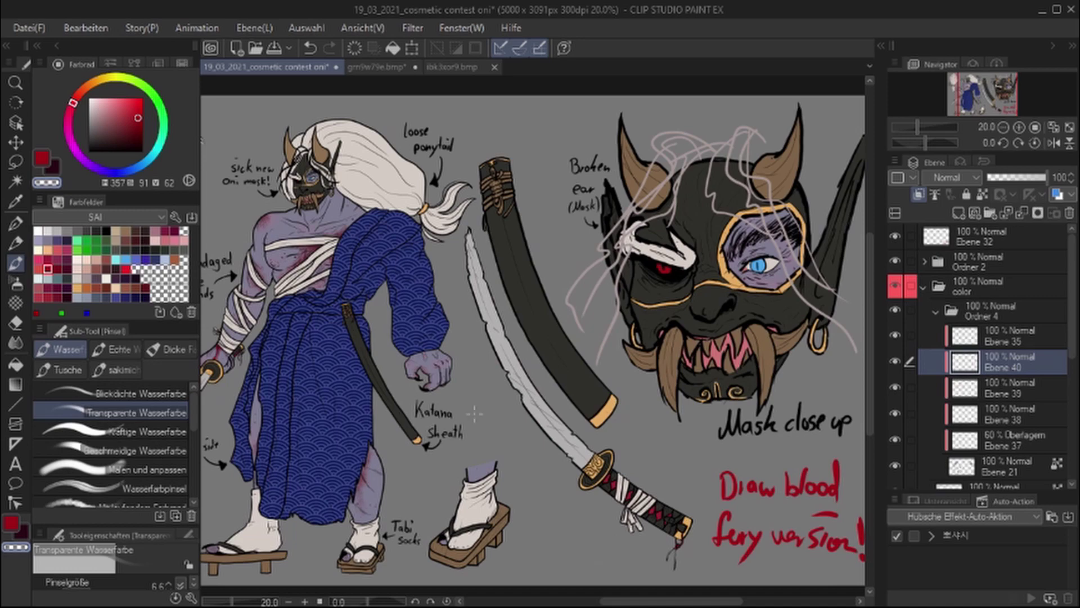
scroll(446, 237, up, 5)
scroll(444, 364, up, 5)
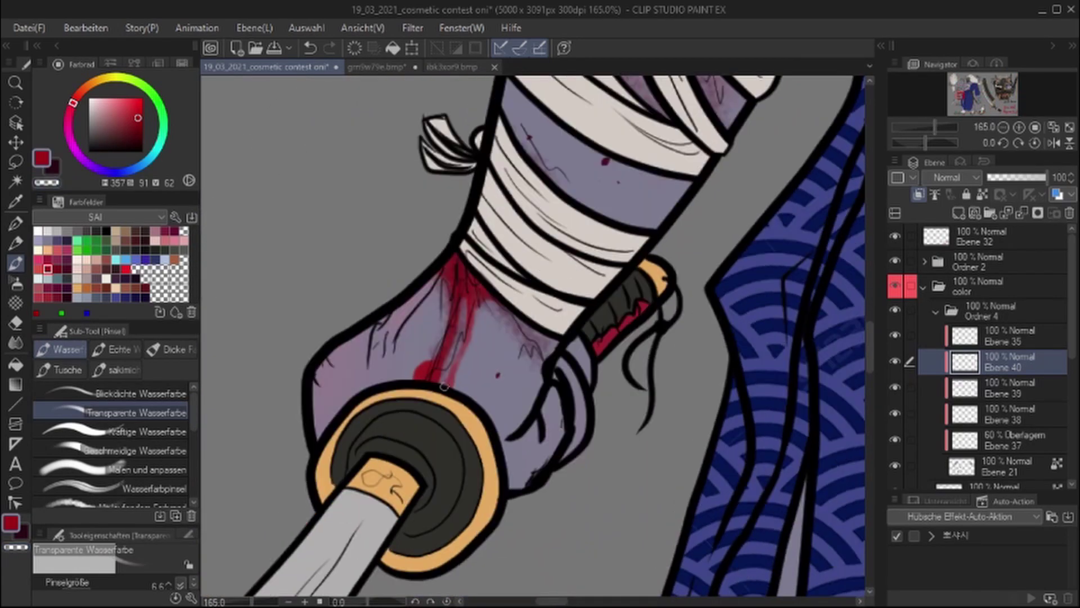
scroll(503, 353, up, 6)
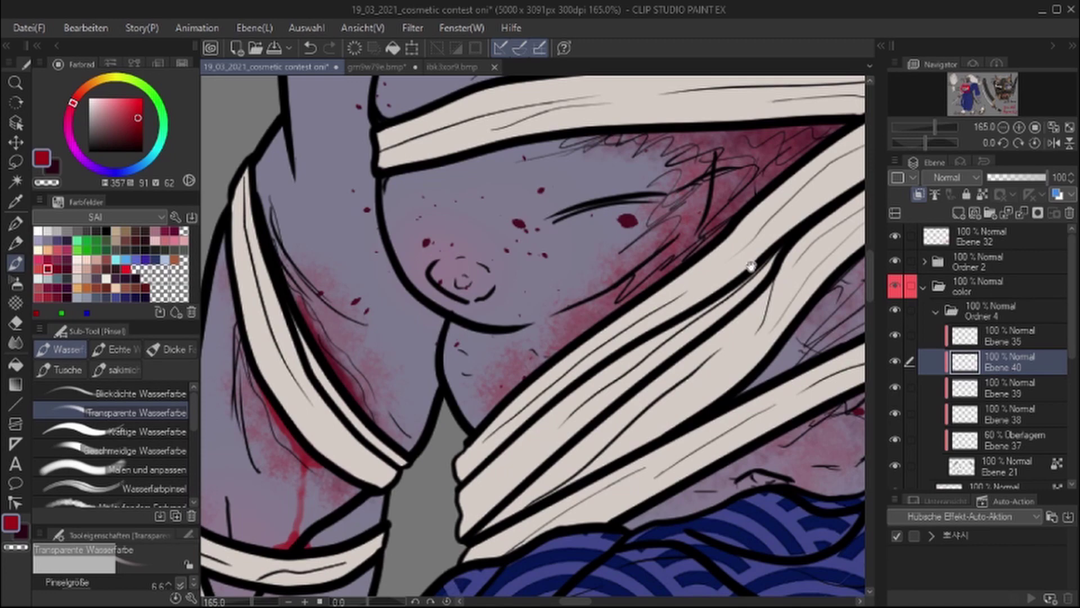
scroll(751, 266, up, 3)
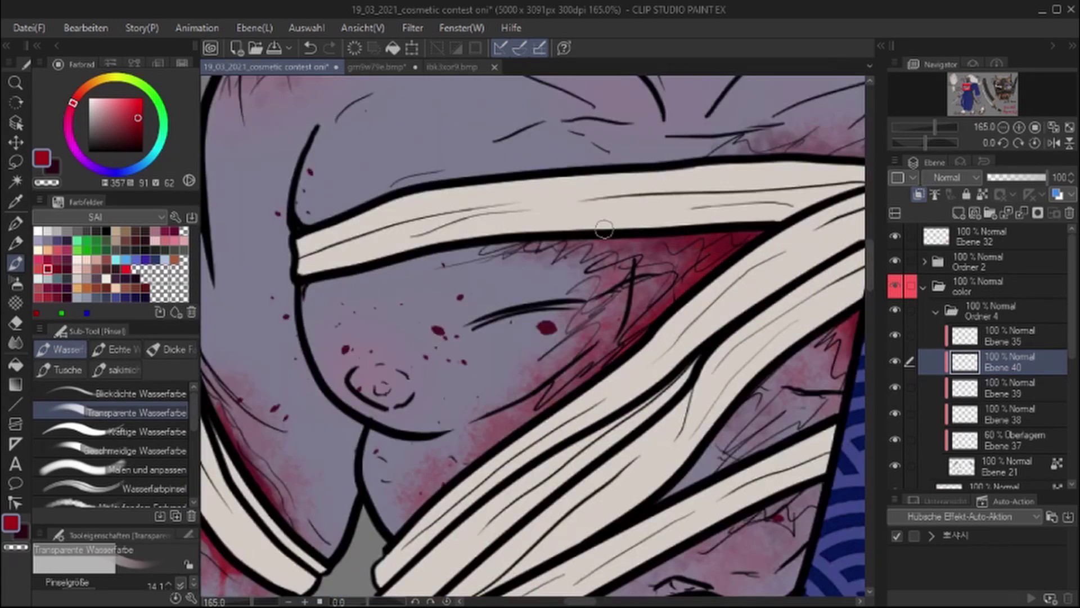
scroll(553, 226, up, 4)
scroll(452, 372, down, 5)
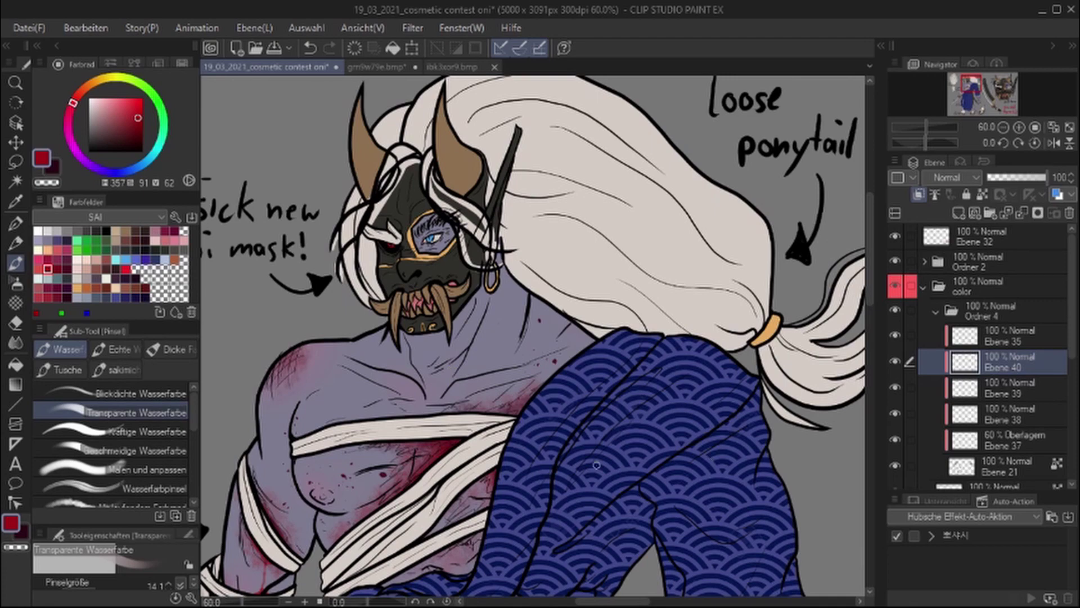
Return to the 60 % Überlagern blush layer with the Sanft airbrush in muted pink
click(1002, 440)
key(b)
scroll(441, 215, up, 2)
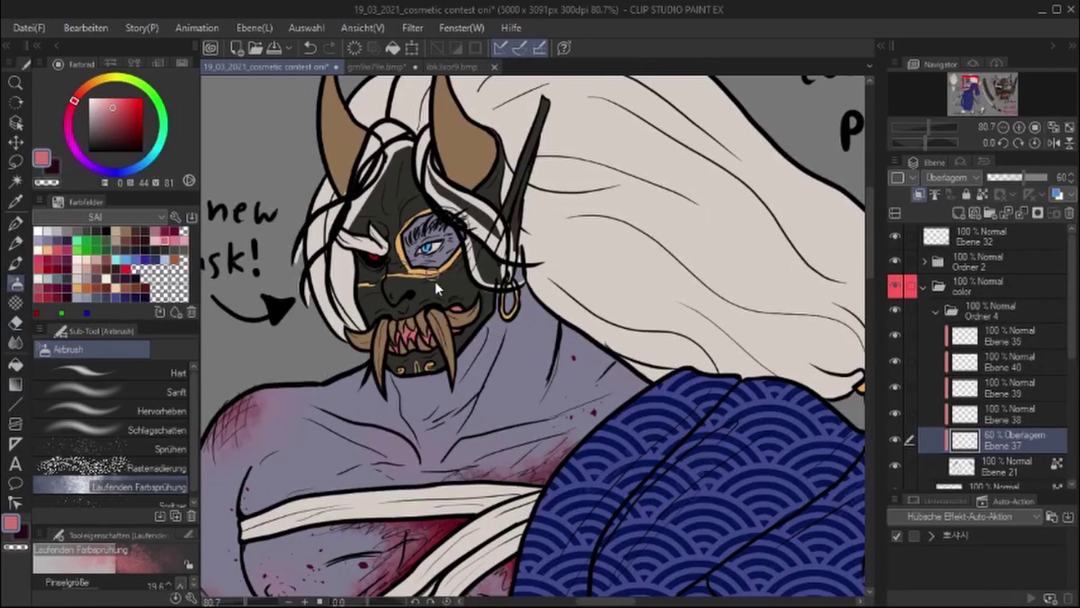
click(113, 391)
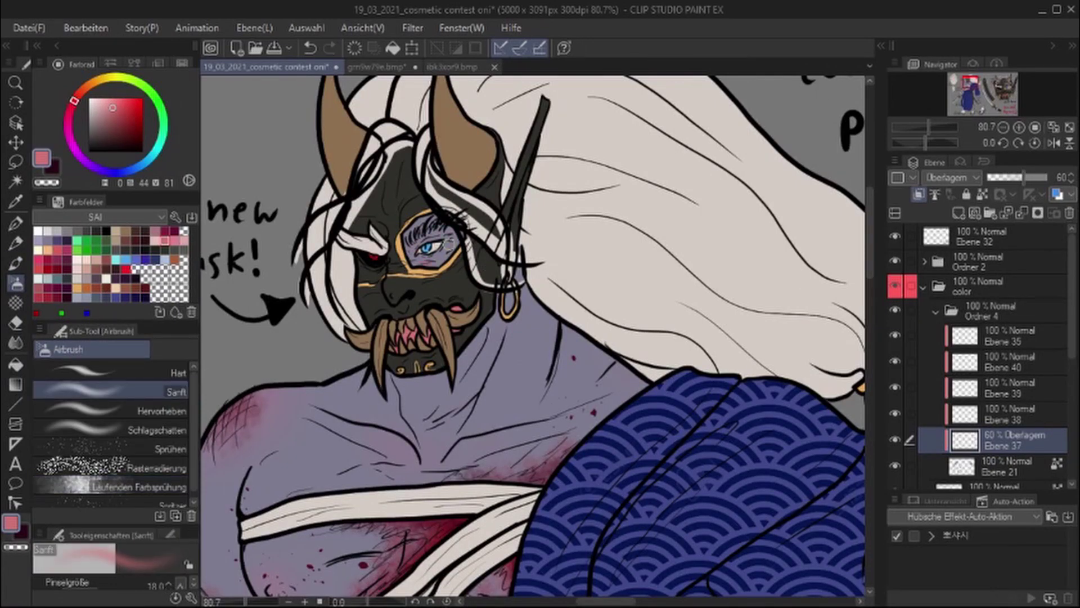
scroll(532, 334, down, 4)
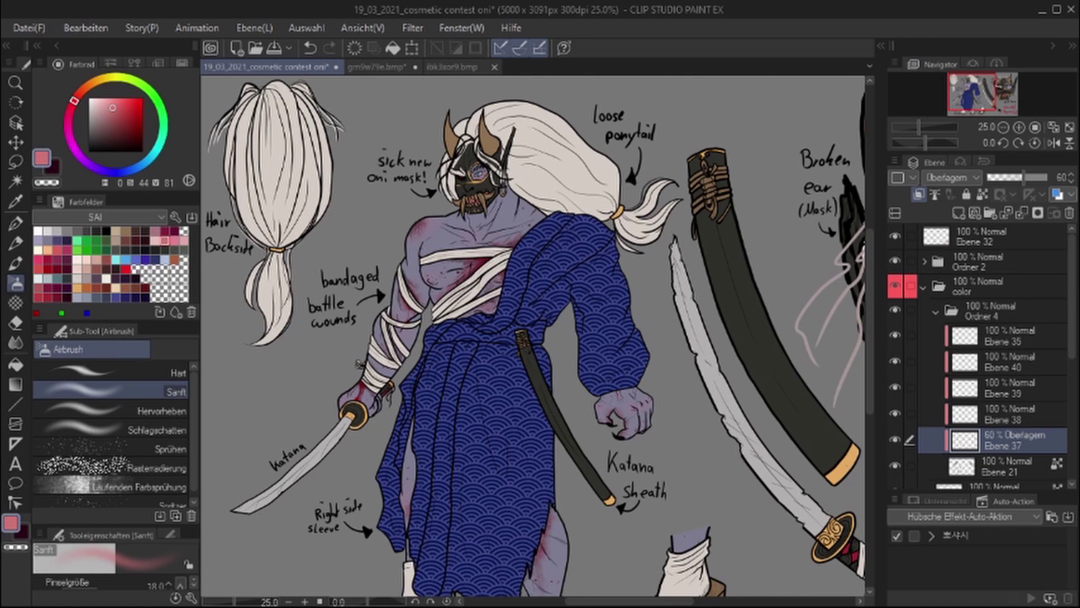
key(ctrl+0)
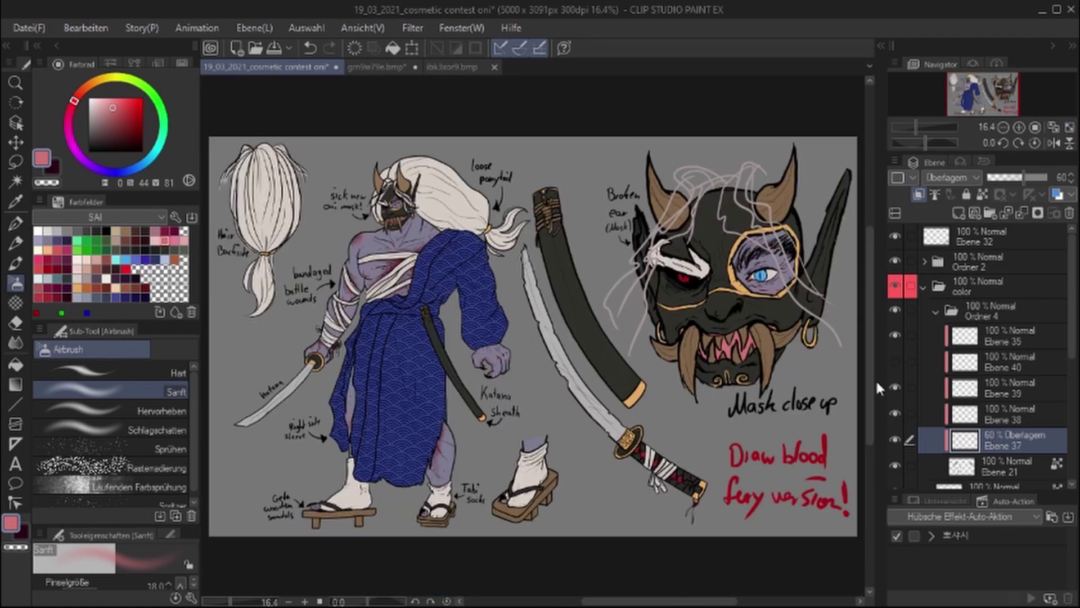
Paint pink accents along the skin creases of the neck and collarbones with Transparente Wasserfarbe on the blush layer
scroll(407, 494, up, 5)
key(b)
drag(525, 415, 413, 510)
scroll(273, 288, up, 4)
mouse_move(273, 288)
mouse_down()
mouse_move(428, 349)
mouse_move(506, 90)
mouse_move(539, 211)
mouse_move(376, 492)
mouse_move(281, 492)
mouse_up()
drag(621, 148, 587, 233)
drag(619, 196, 518, 280)
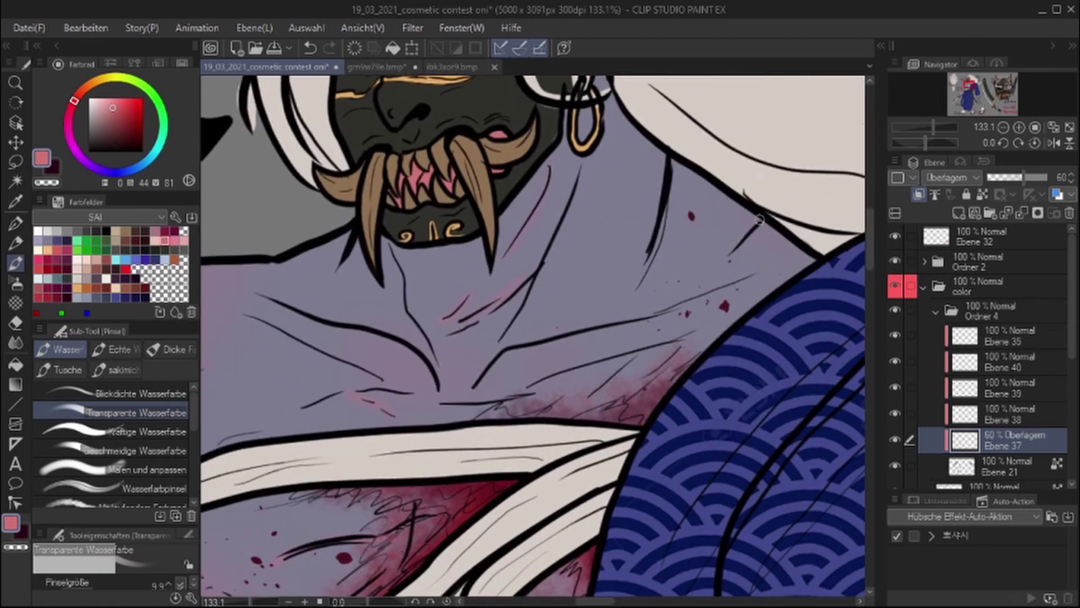
drag(672, 121, 688, 98)
Add pink crease accents to the clawed hand beneath the sleeve and around the exposed eye in the mask close-up
scroll(670, 225, down, 4)
scroll(668, 260, up, 5)
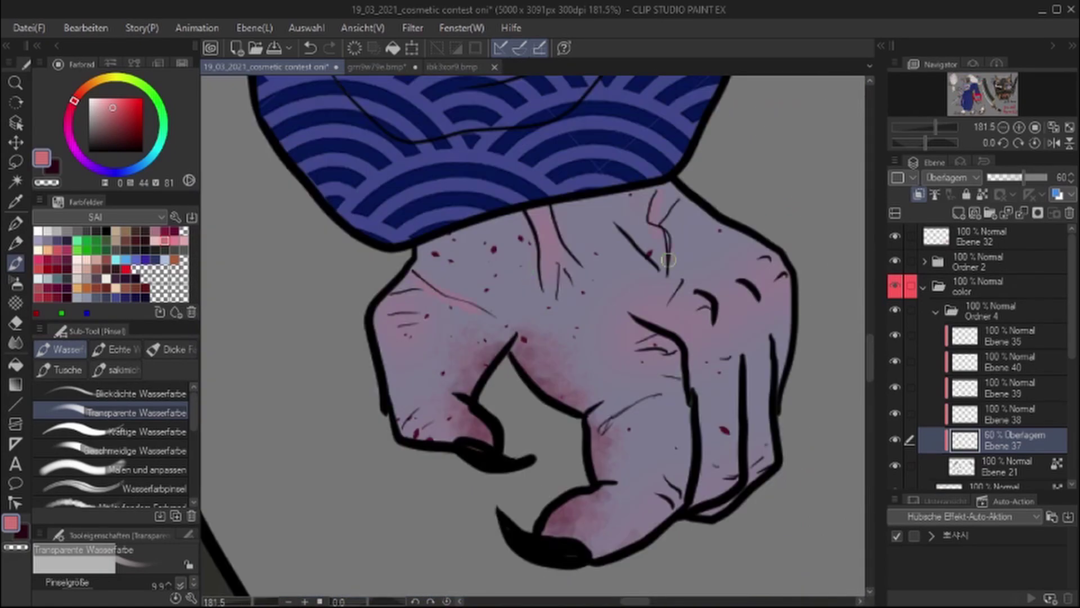
scroll(722, 391, down, 5)
scroll(595, 274, up, 4)
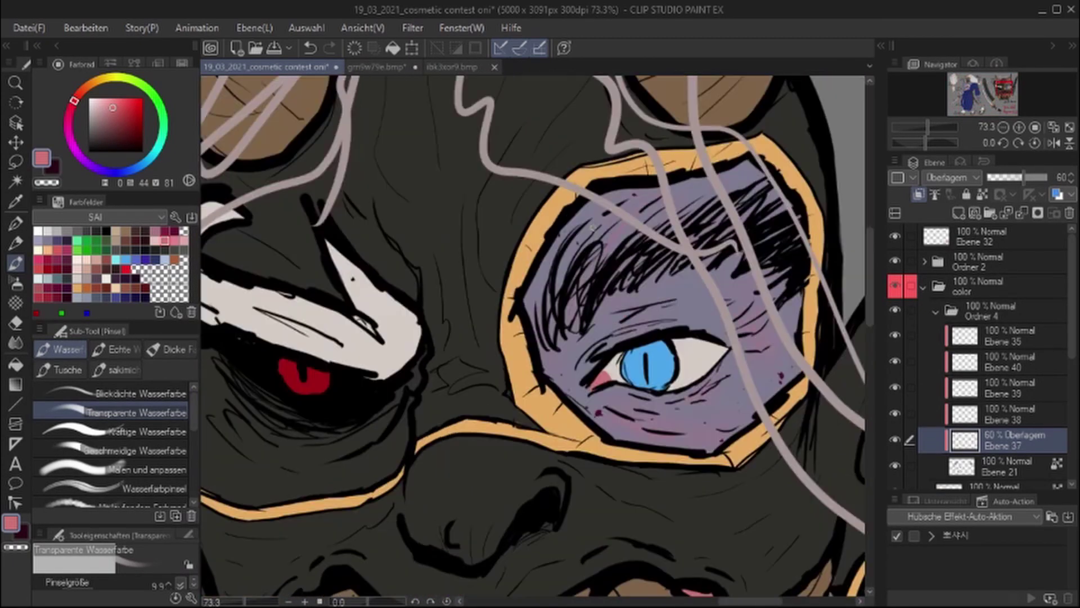
scroll(593, 327, down, 4)
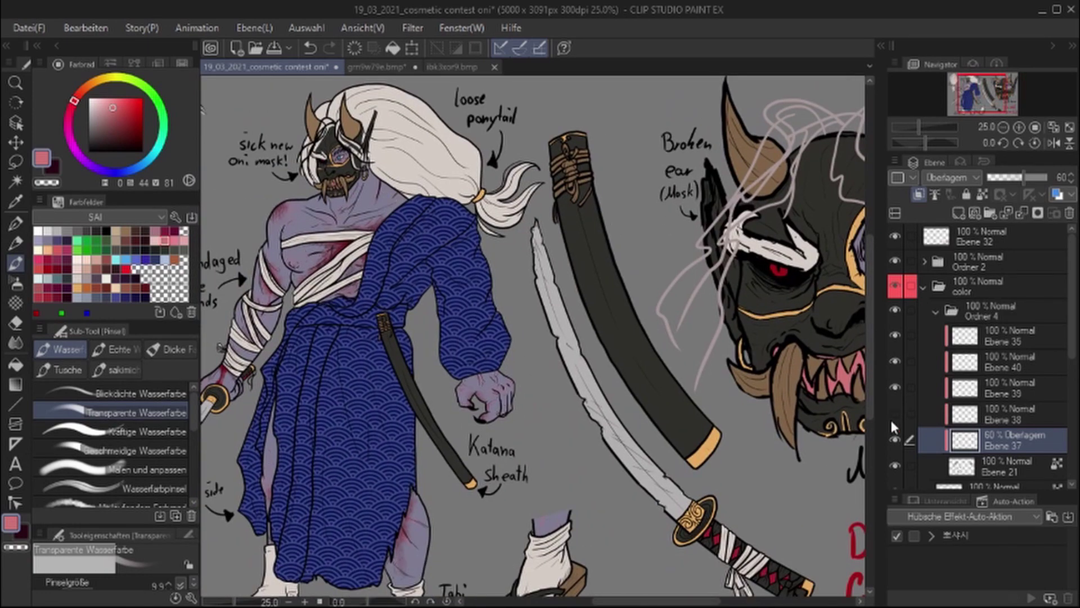
scroll(562, 338, down, 1)
Collapse the skin folder and group the bandage layer Ebene 28 in a new folder with a clipped layer above it
click(936, 311)
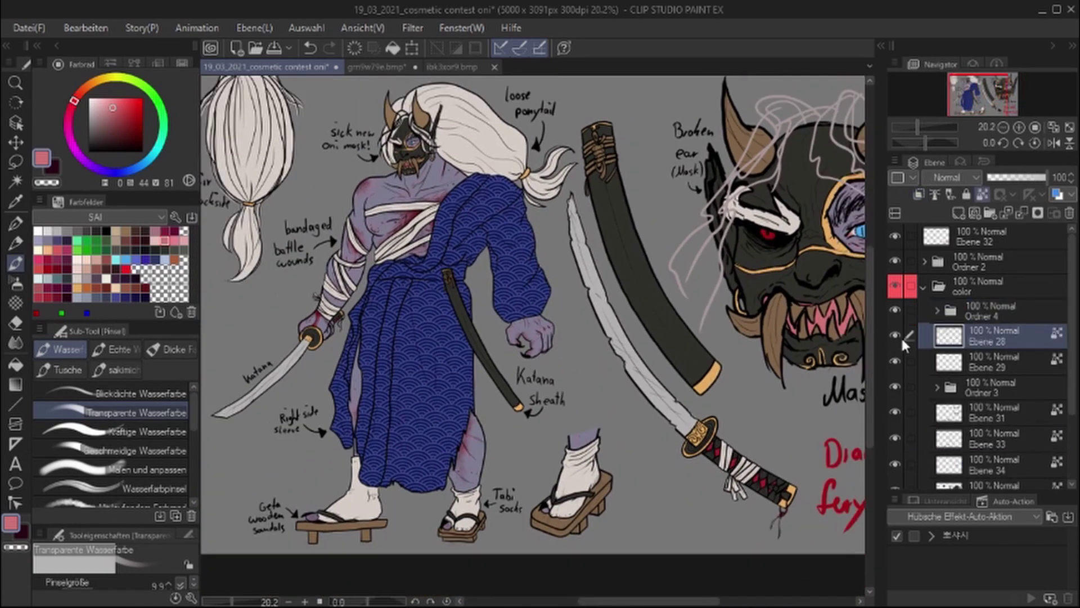
click(991, 341)
click(956, 212)
click(919, 195)
Shade the chest and arm bandages in dark wine red with the Reibung decoration brush
click(67, 269)
click(15, 303)
scroll(372, 226, up, 5)
mouse_move(563, 185)
mouse_down()
mouse_move(629, 163)
mouse_move(506, 203)
mouse_move(563, 270)
mouse_up()
mouse_move(295, 338)
mouse_down()
mouse_move(492, 239)
mouse_move(423, 386)
mouse_up()
mouse_move(372, 473)
mouse_down()
mouse_move(423, 374)
mouse_move(211, 558)
mouse_up()
drag(450, 388, 392, 402)
scroll(393, 402, down, 3)
drag(239, 498, 396, 413)
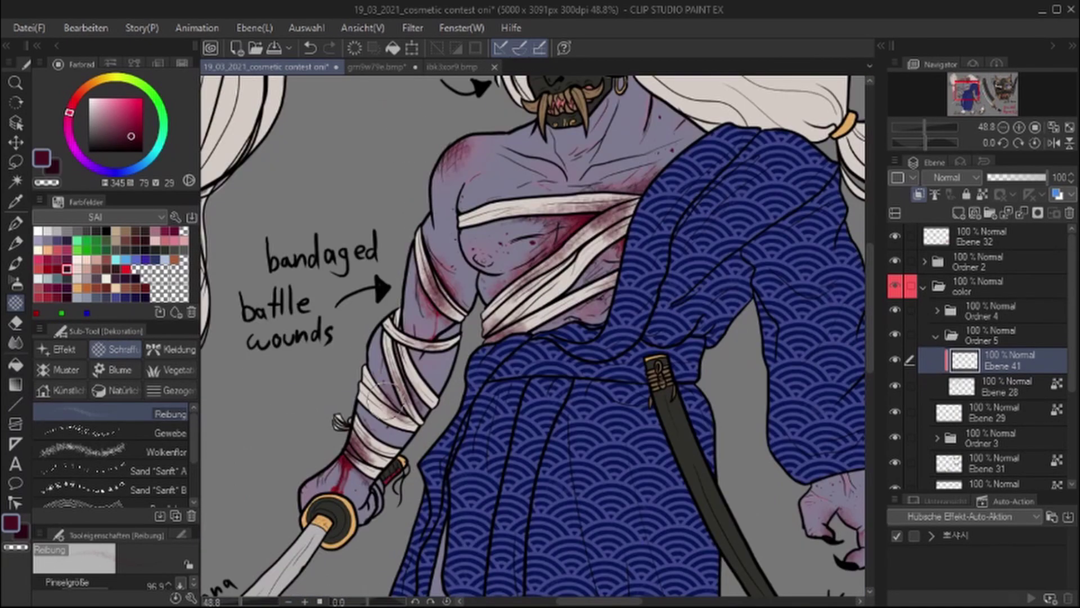
Speckle the bandages in dark wine red with the Spritzer airbrush on a new clipped layer beneath the shading, and save the file
key(ctrl+shift+n)
click(112, 451)
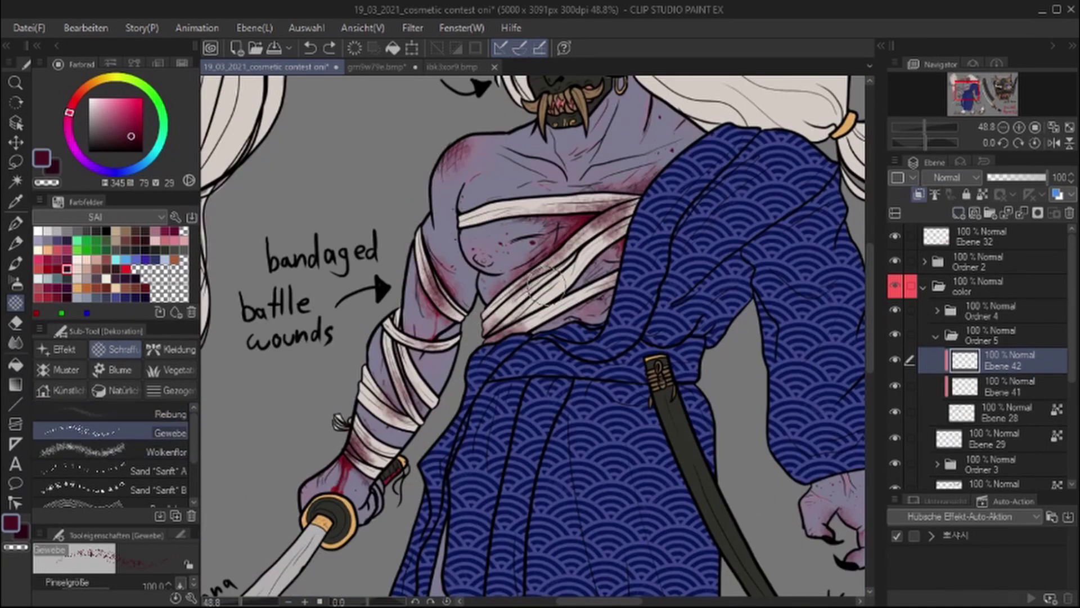
key(ctrl+[)
key(b)
key(comma)
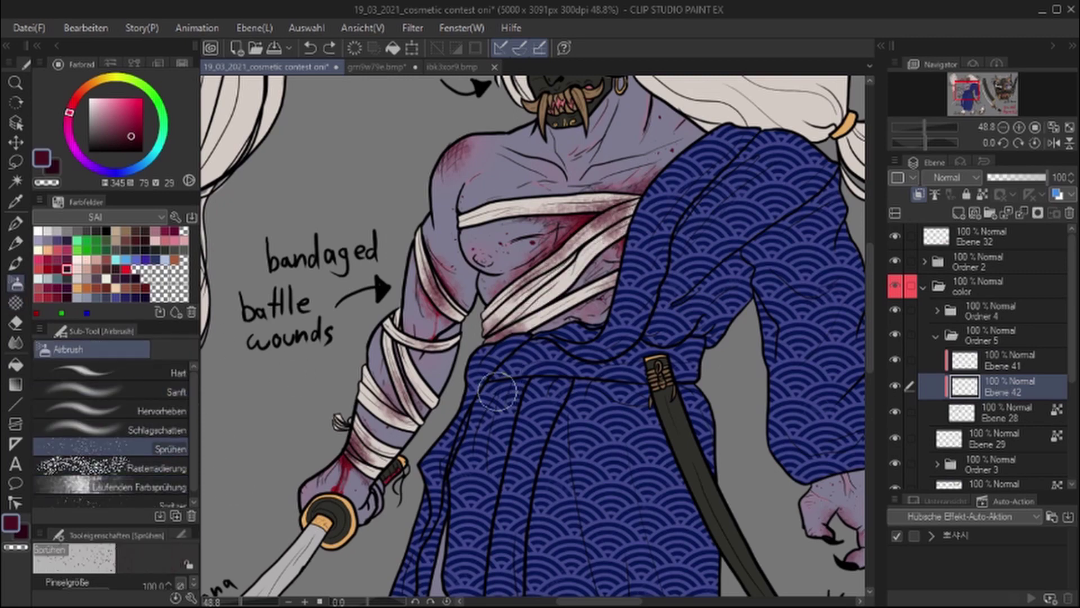
click(113, 502)
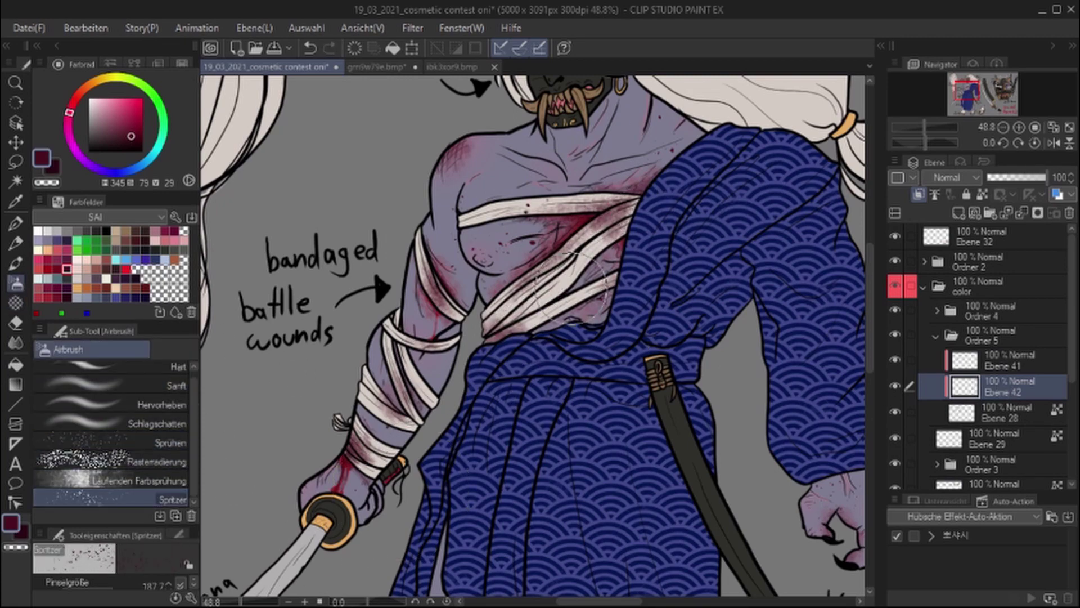
drag(855, 349, 702, 406)
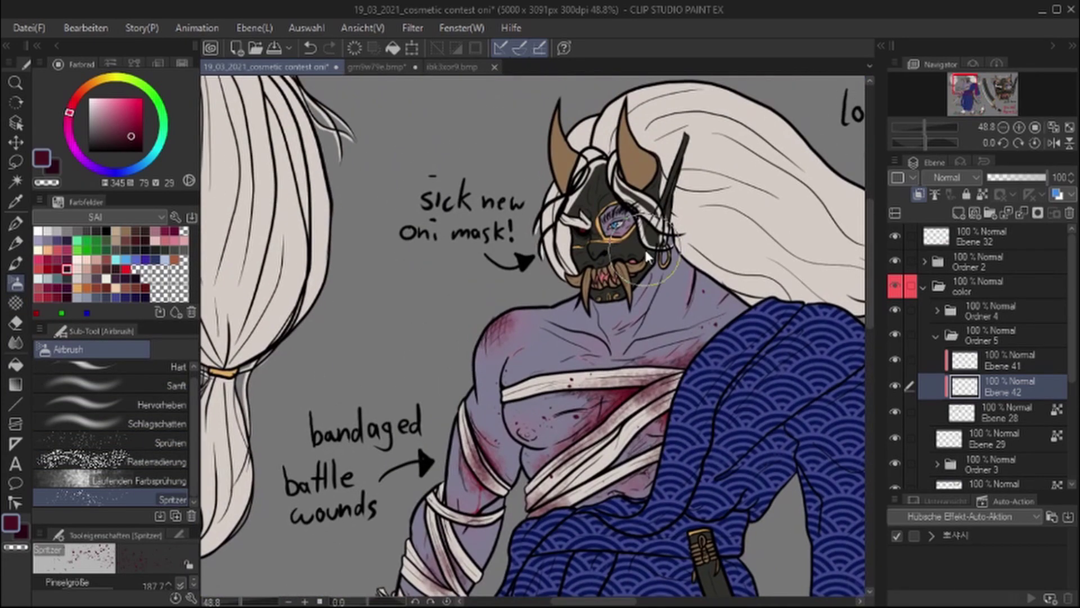
key(ctrl+s)
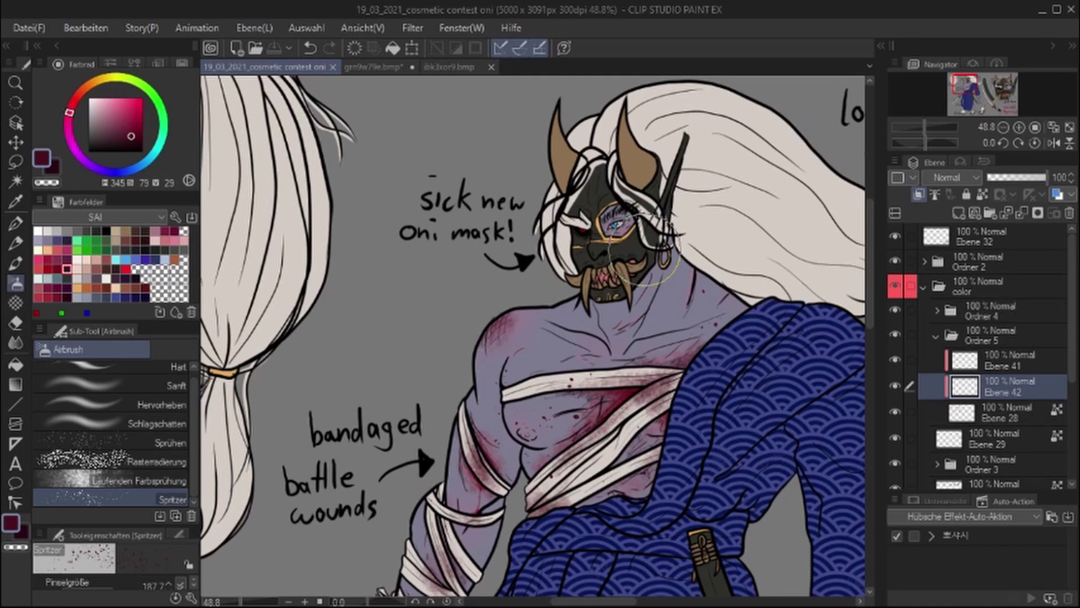
drag(644, 250, 608, 135)
Add a clipped layer above the speckles and stain the arm and chest bandages bright red with the Reibung brush
click(938, 311)
scroll(894, 376, down, 1)
click(936, 272)
click(1008, 345)
click(48, 268)
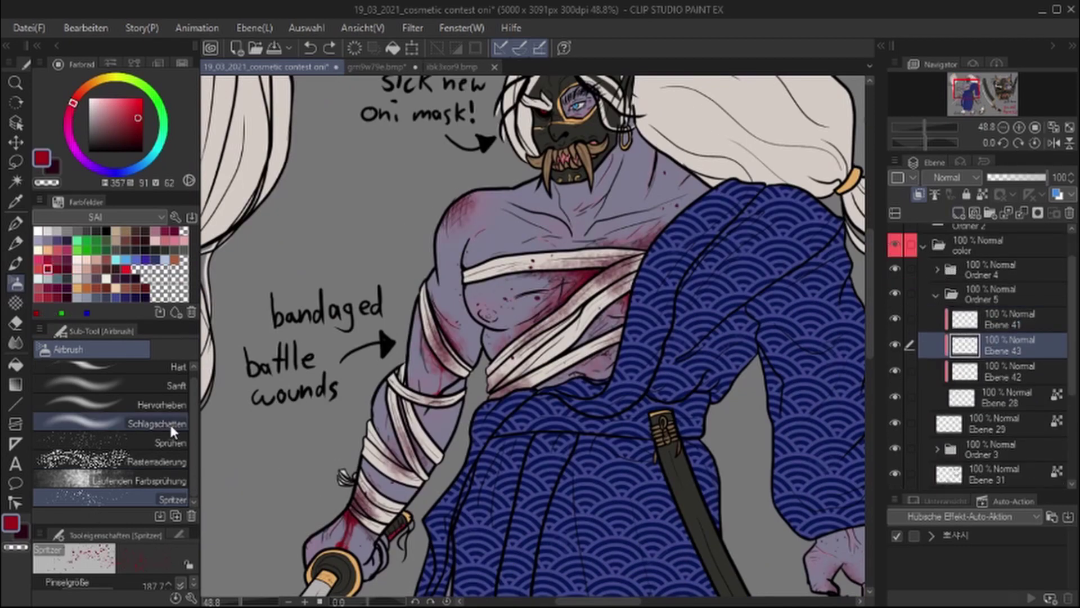
key(b)
scroll(568, 308, up, 2)
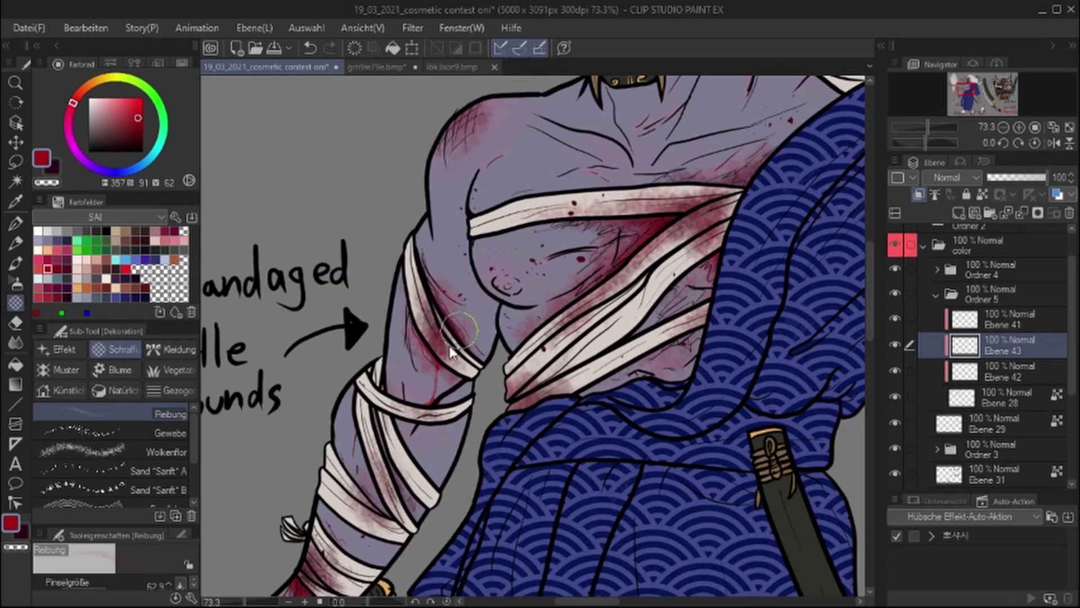
drag(337, 563, 423, 377)
drag(416, 430, 367, 366)
scroll(454, 506, down, 2)
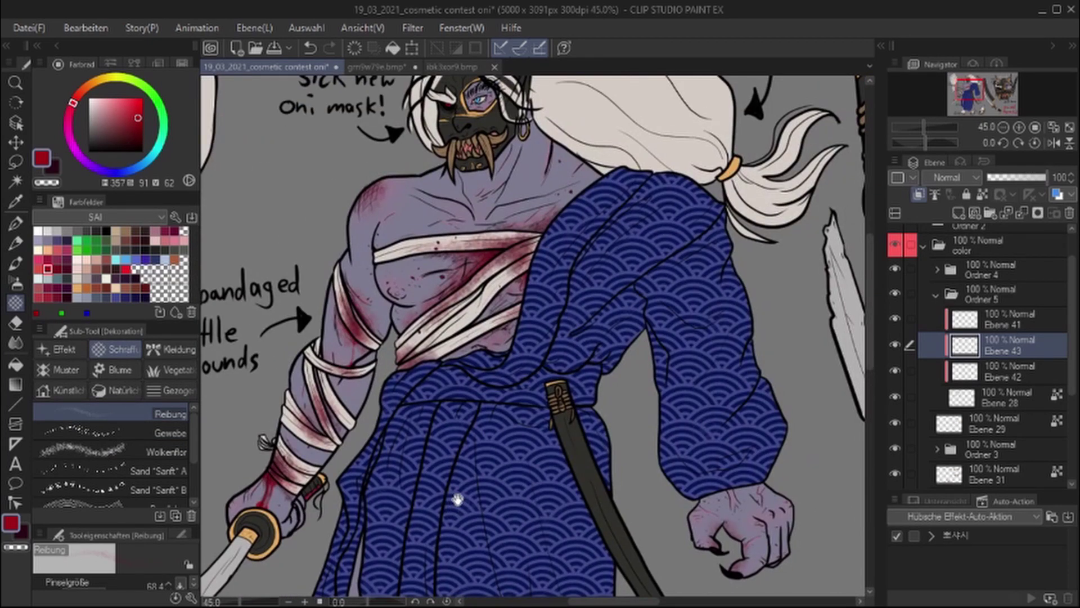
Add another clipped layer and intensify the red blood soaking the arm and chest bandages with Transparente Wasserfarbe
scroll(457, 499, down, 5)
scroll(424, 439, up, 3)
click(959, 213)
key(b)
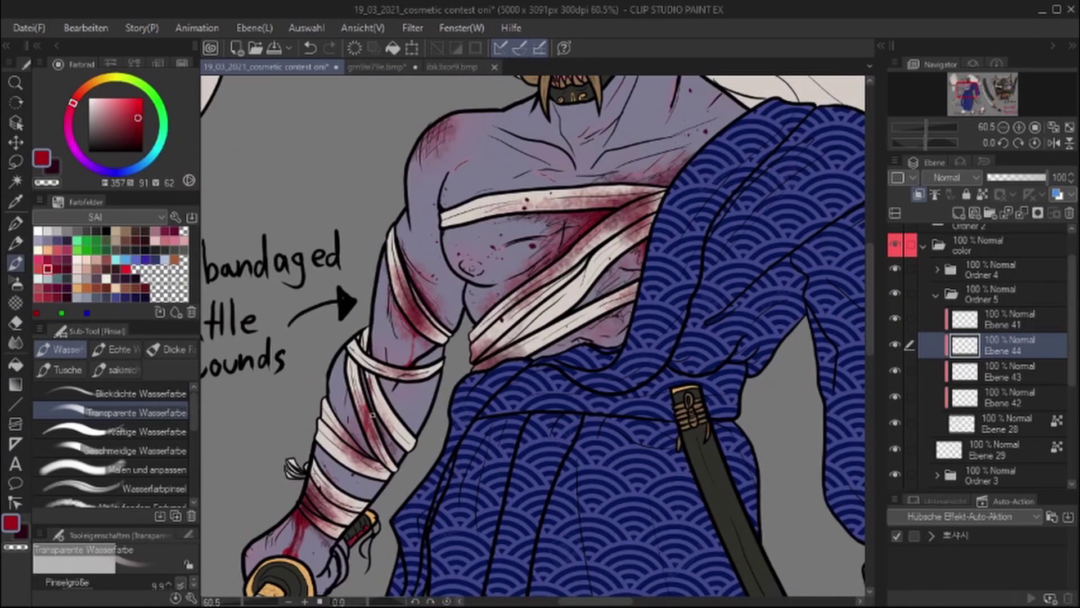
scroll(528, 299, up, 4)
scroll(427, 330, down, 2)
scroll(427, 331, up, 5)
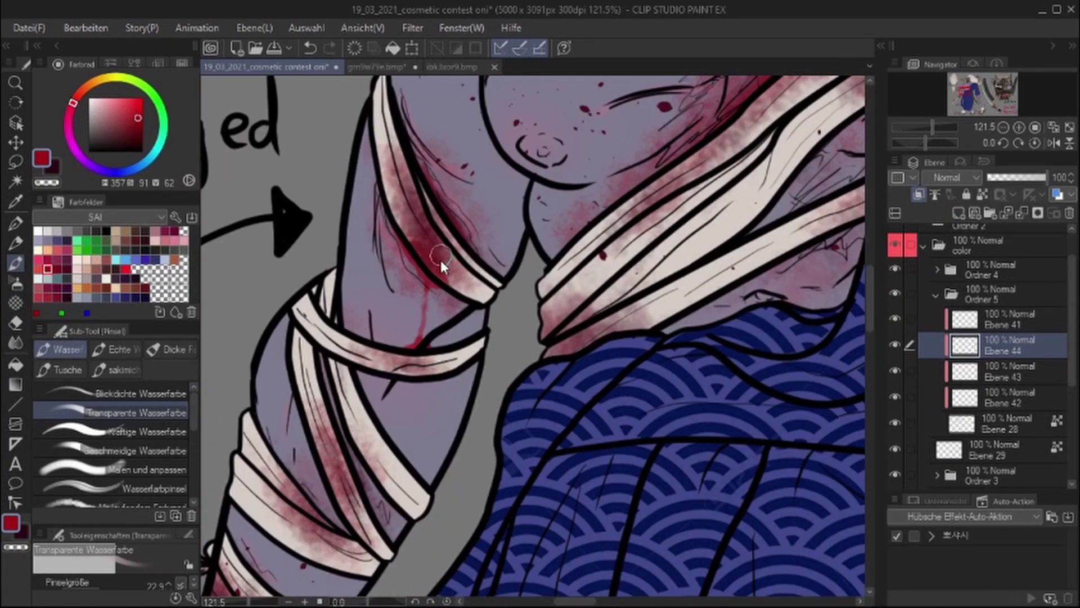
scroll(458, 312, down, 1)
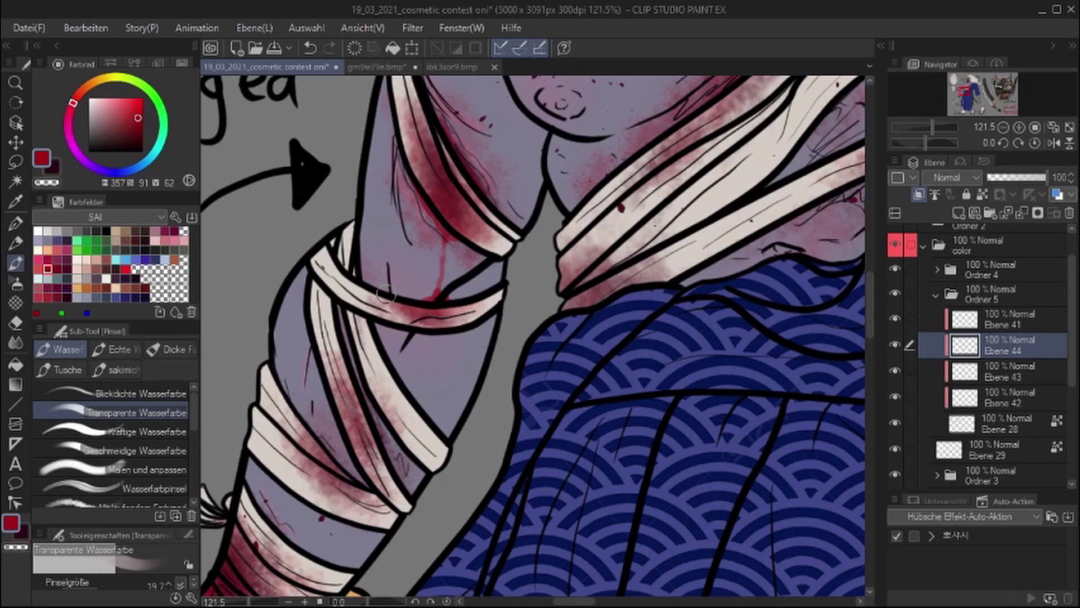
scroll(413, 299, down, 4)
scroll(590, 217, up, 2)
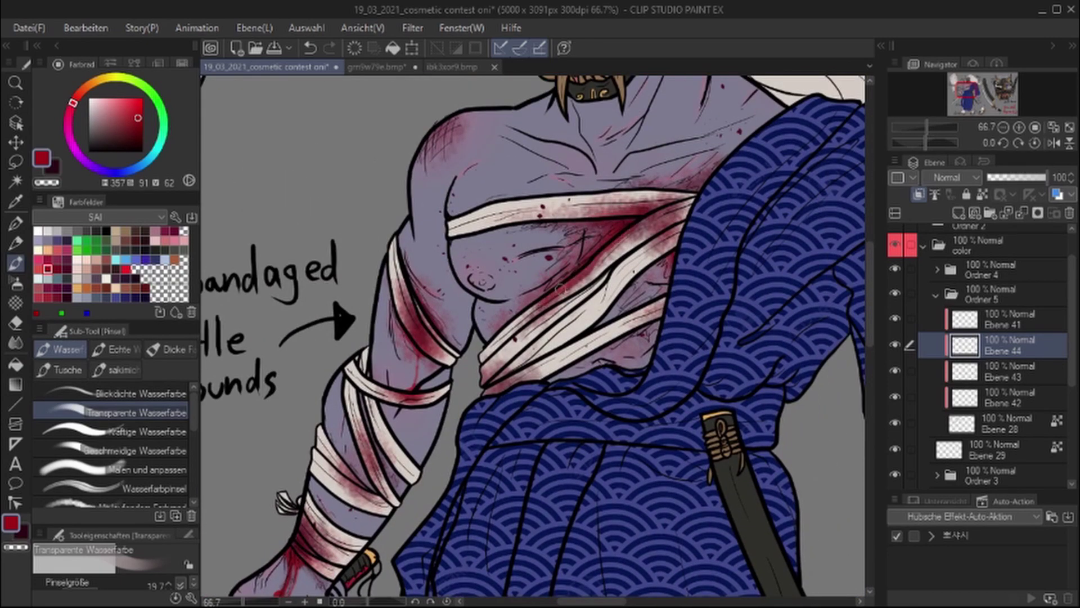
scroll(669, 206, down, 2)
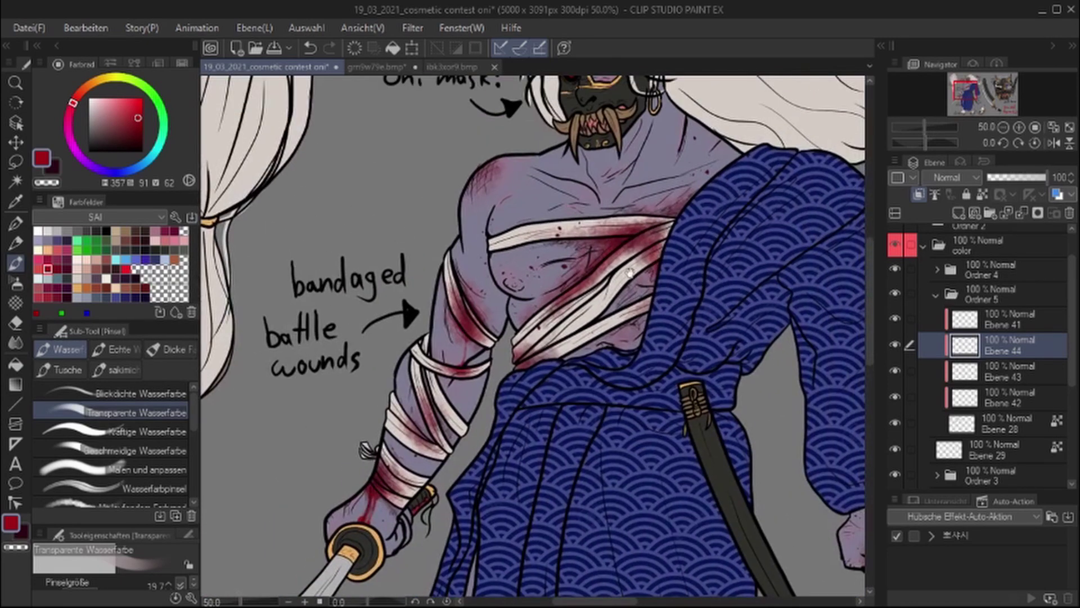
scroll(497, 194, up, 1)
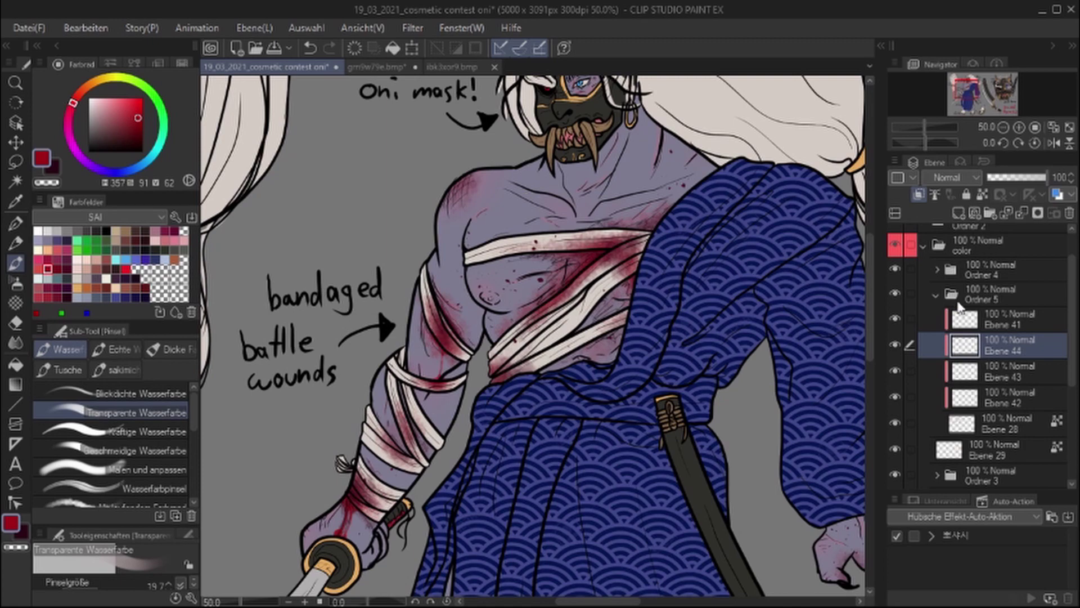
Spray more dark wine Spritzer speckles on Ebene 42 over the forearm bandages and the tabi socks
click(972, 389)
drag(394, 388, 686, 118)
click(16, 284)
drag(705, 304, 745, 118)
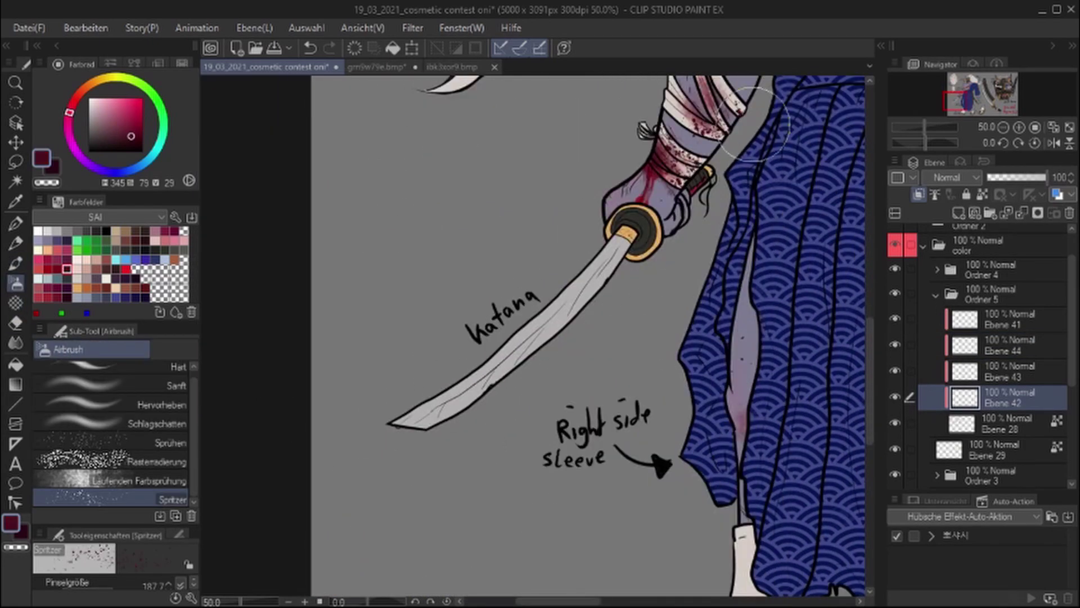
scroll(555, 307, down, 2)
mouse_move(675, 426)
mouse_down()
mouse_move(557, 567)
mouse_move(580, 585)
mouse_move(425, 394)
mouse_move(236, 240)
mouse_move(385, 174)
mouse_up()
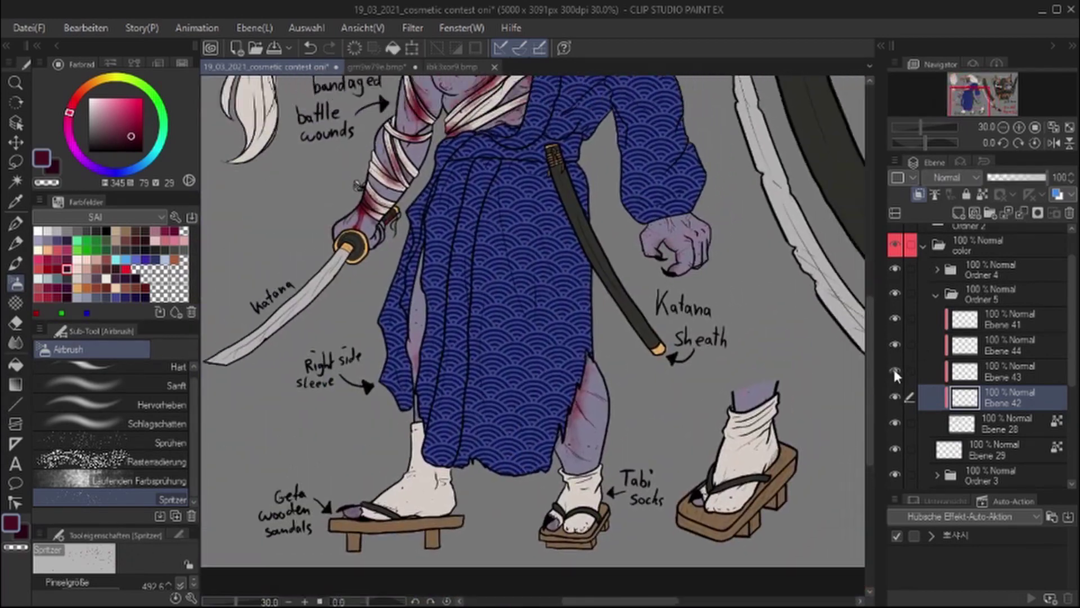
Lasso the area around the katana handle wrappings on Ebene 43 and stain the wrappings bright red with the Reibung brush
click(901, 372)
click(15, 302)
scroll(475, 343, up, 6)
mouse_move(474, 344)
mouse_down()
mouse_move(608, 417)
mouse_move(510, 570)
mouse_up()
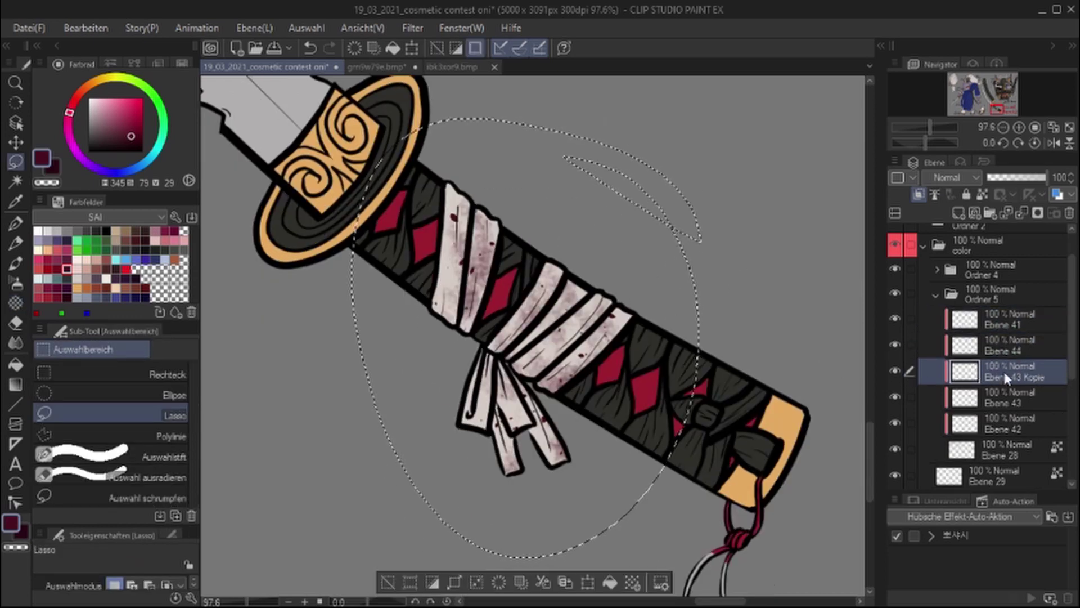
click(434, 49)
key(b)
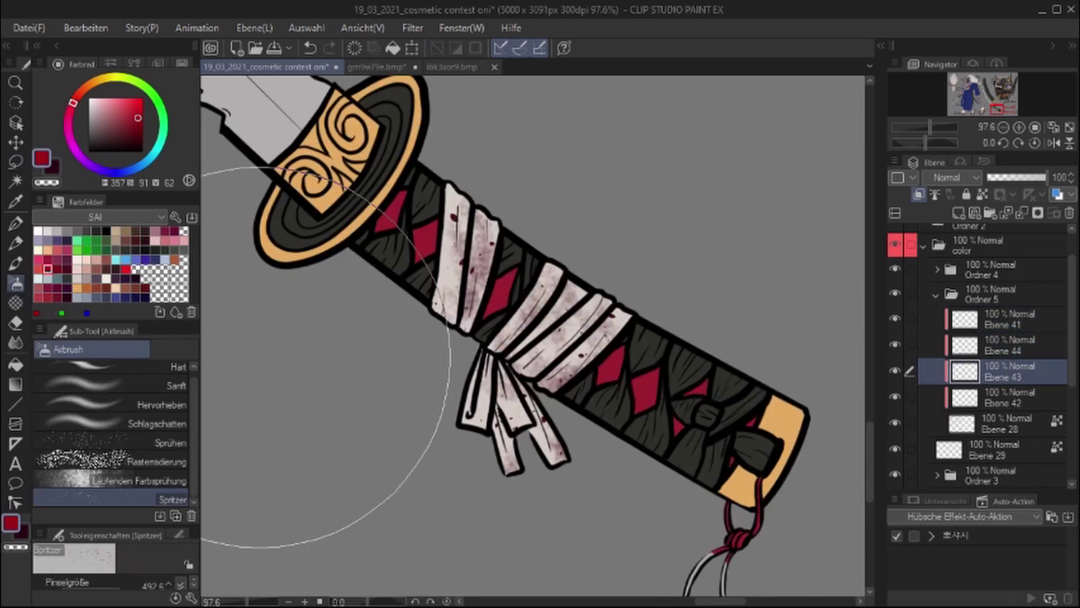
key(b)
key(ctrl+0)
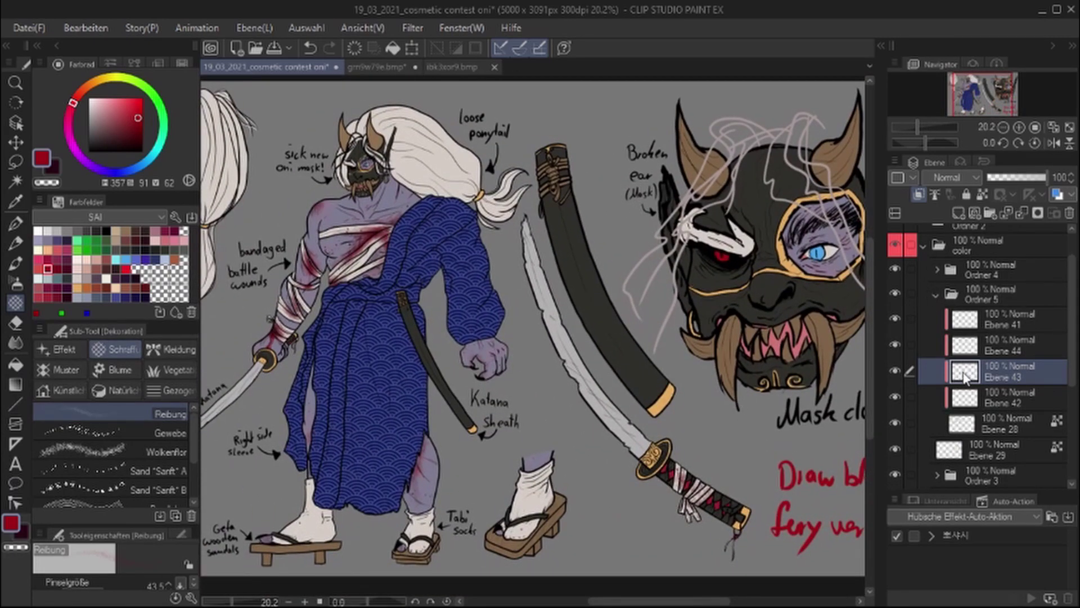
Add a clipped layer above the wave pattern in Ordner 3 and stain the kimono's chest, waist and right sleeve dark wine with Reibung
click(935, 294)
click(895, 344)
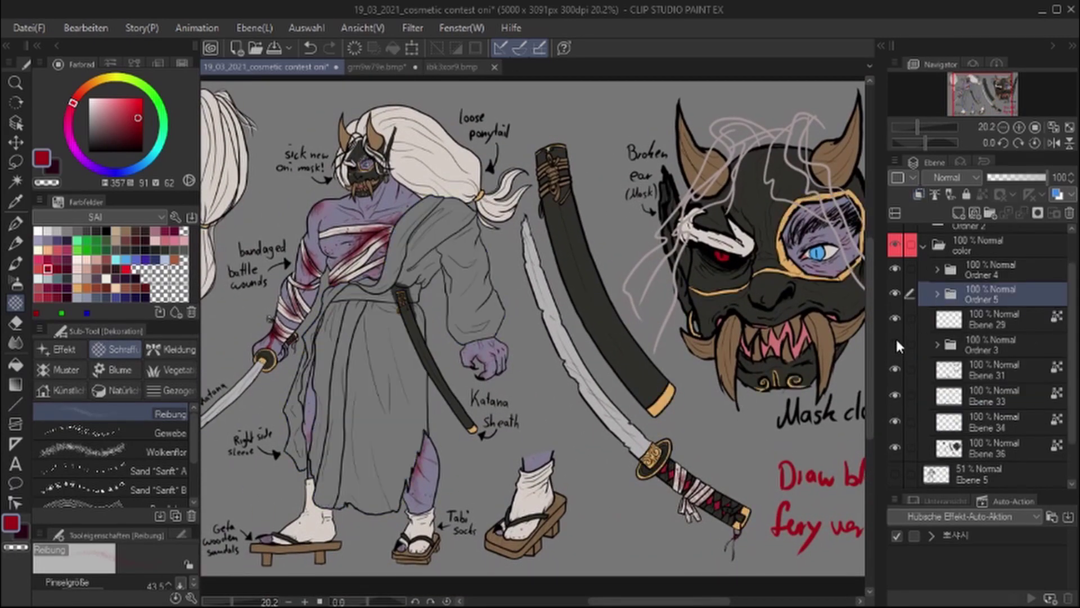
click(895, 343)
click(1008, 370)
click(958, 212)
click(67, 269)
scroll(546, 183, up, 4)
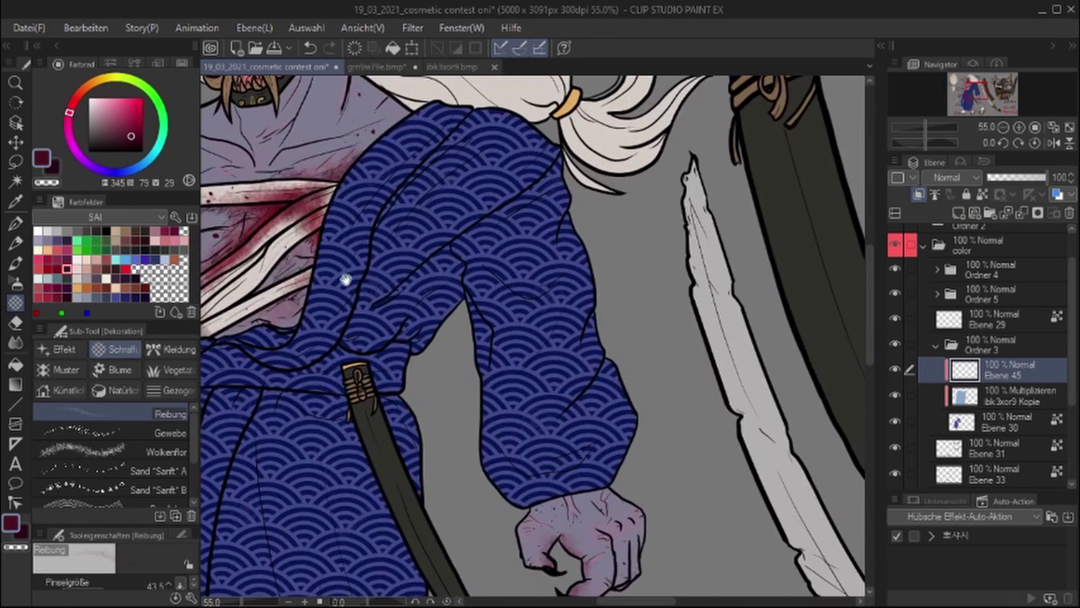
scroll(546, 182, down, 3)
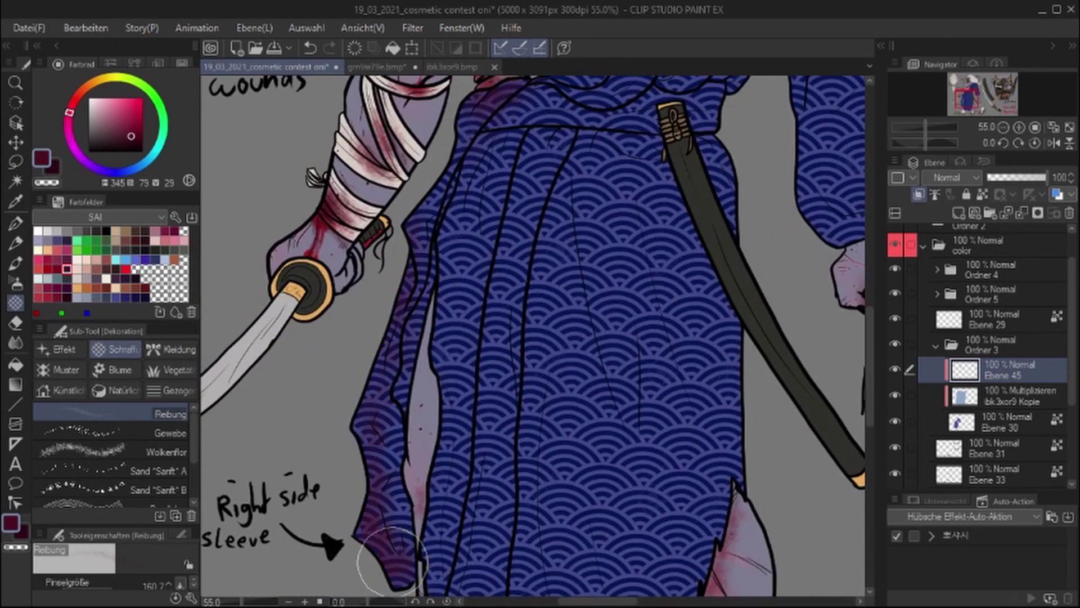
scroll(410, 163, down, 5)
scroll(531, 345, up, 6)
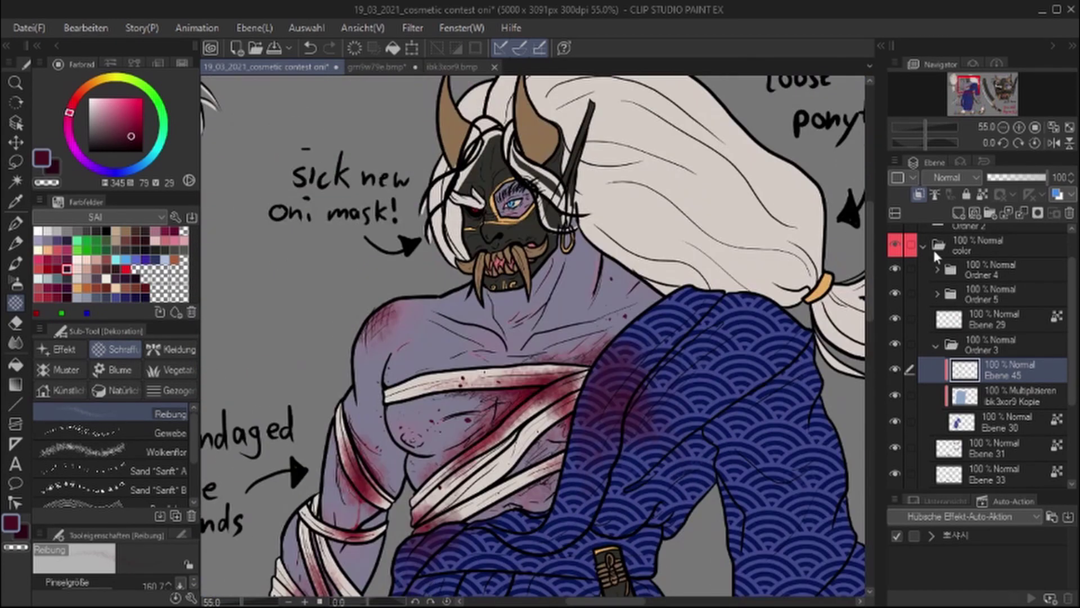
Scribble fine black G-Pen 2 hatching around the chest wounds and shoulder on a new Fullbody Shot layer, and set its opacity to 54%
scroll(946, 292, up, 3)
click(1007, 409)
scroll(436, 334, up, 5)
key(p)
key(x)
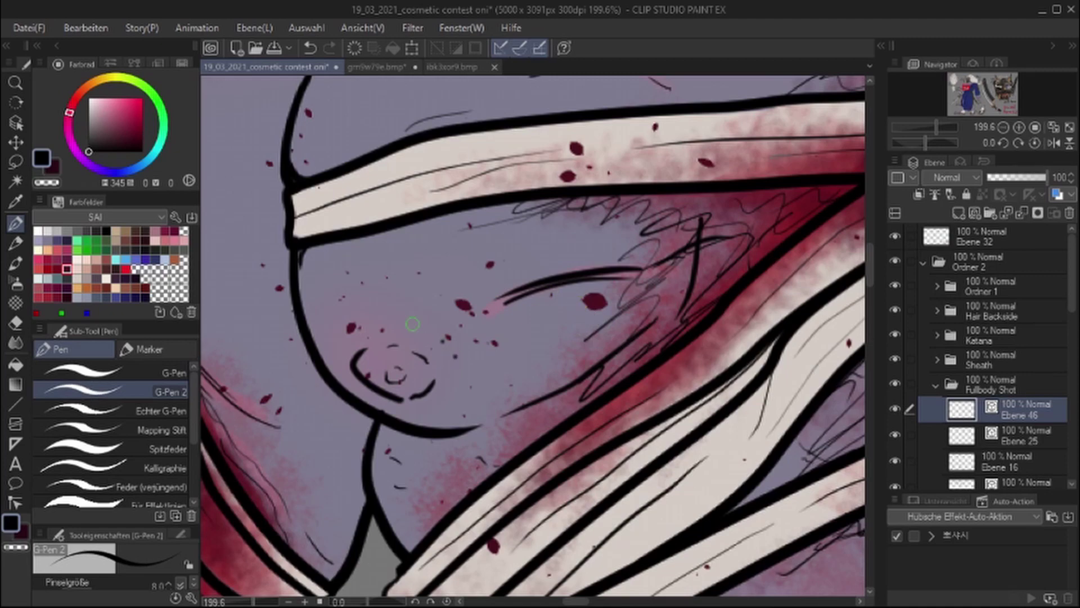
scroll(354, 325, down, 3)
click(1017, 175)
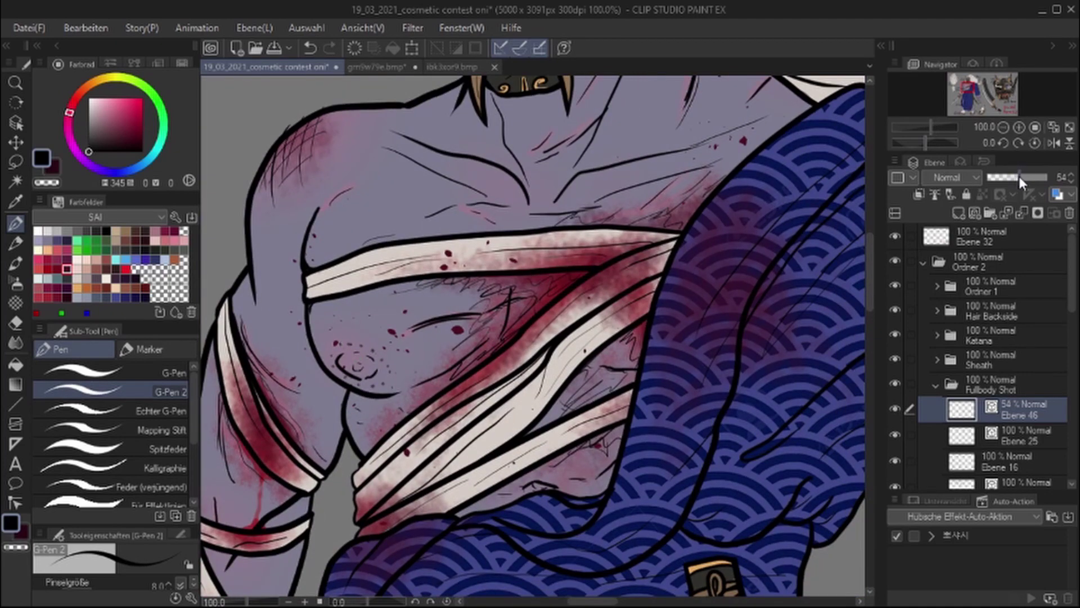
On Ebene 40, dab dark wine bruise spots on the chest and the hatched shoulder with Transparente Wasserfarbe
click(923, 262)
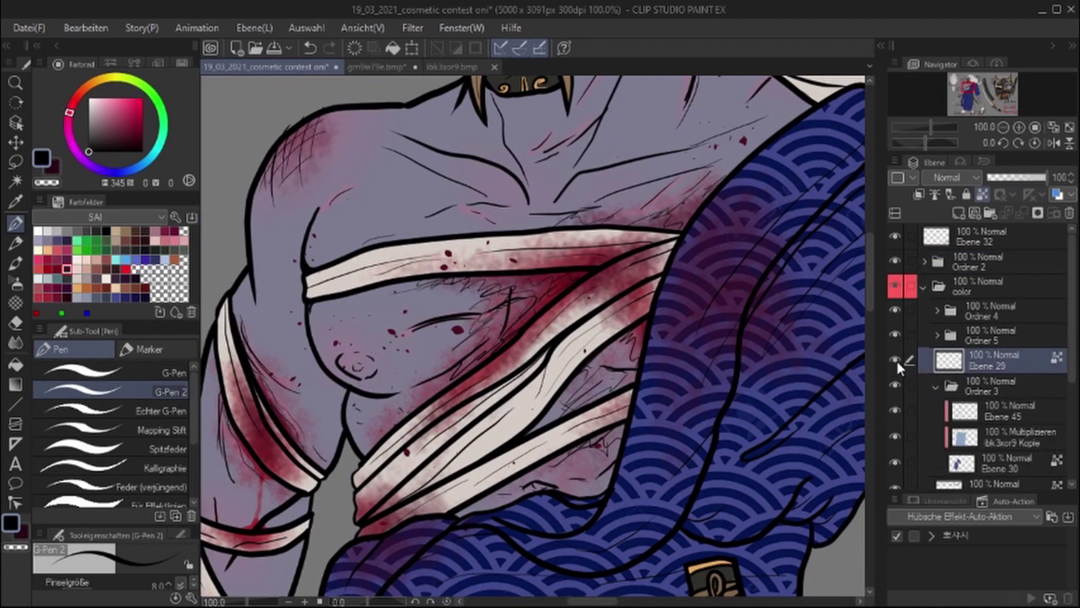
scroll(1064, 293, down, 1)
scroll(1065, 292, down, 2)
key(alt+bracketright)
key(alt+bracketright)
key(b)
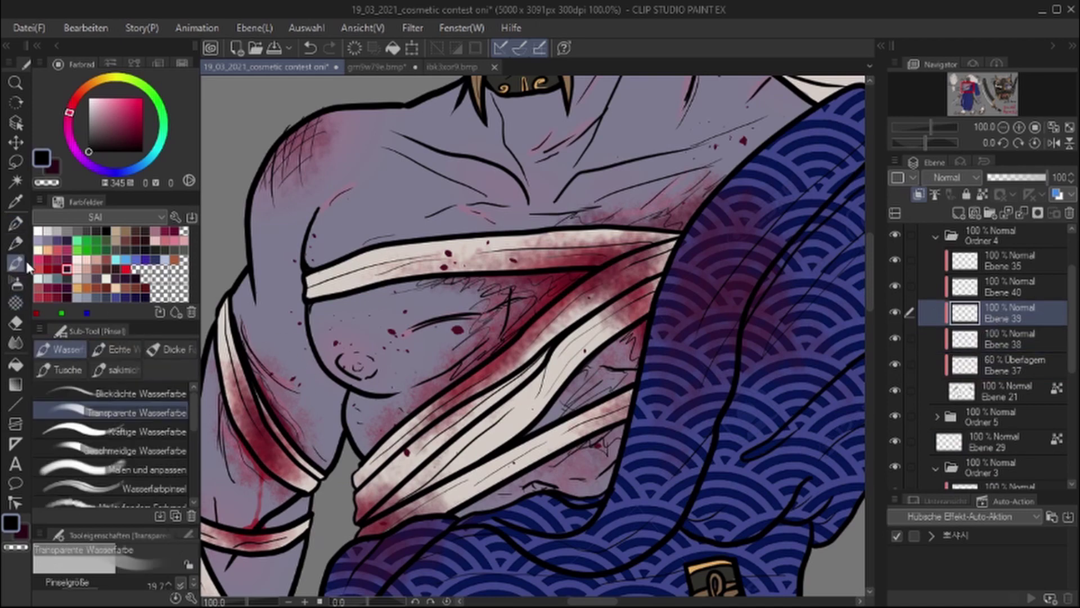
key(alt+bracketright)
scroll(314, 251, up, 4)
alt+click(396, 336)
drag(388, 522, 480, 418)
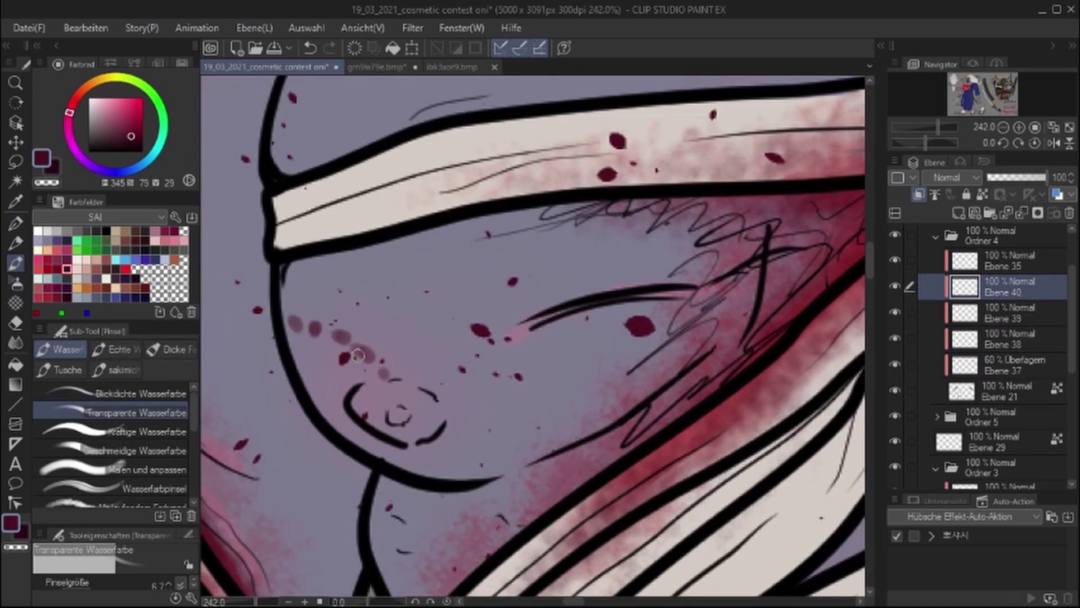
drag(319, 330, 541, 595)
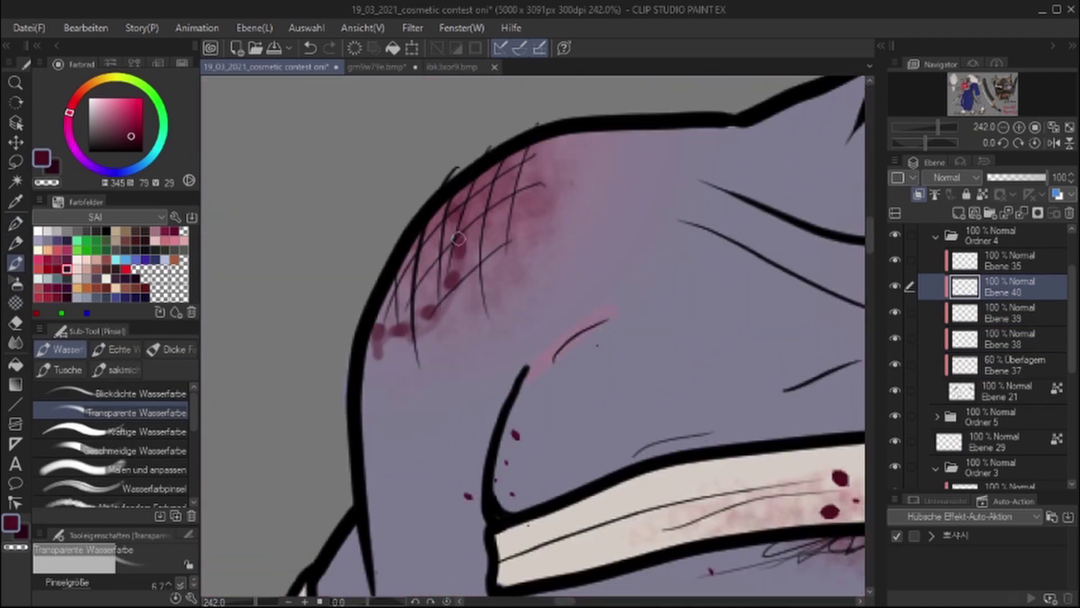
Dab a ring of dark wine bruise spots around the nipple and soften the bruising with the Sanft eraser
scroll(460, 246, down, 6)
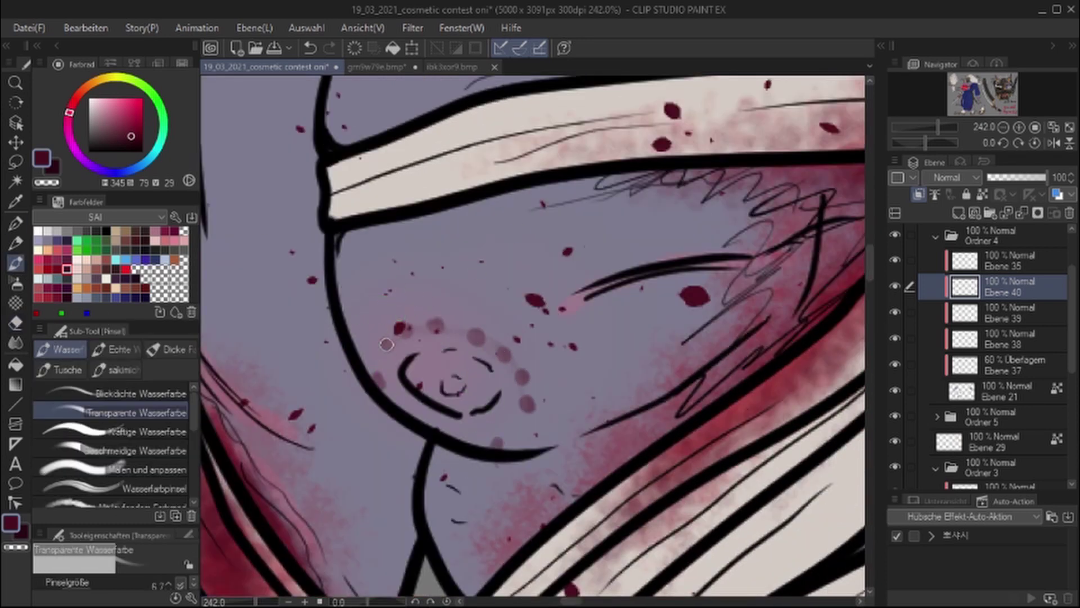
key(ctrl+minus)
key(ctrl+minus)
key(ctrl+minus)
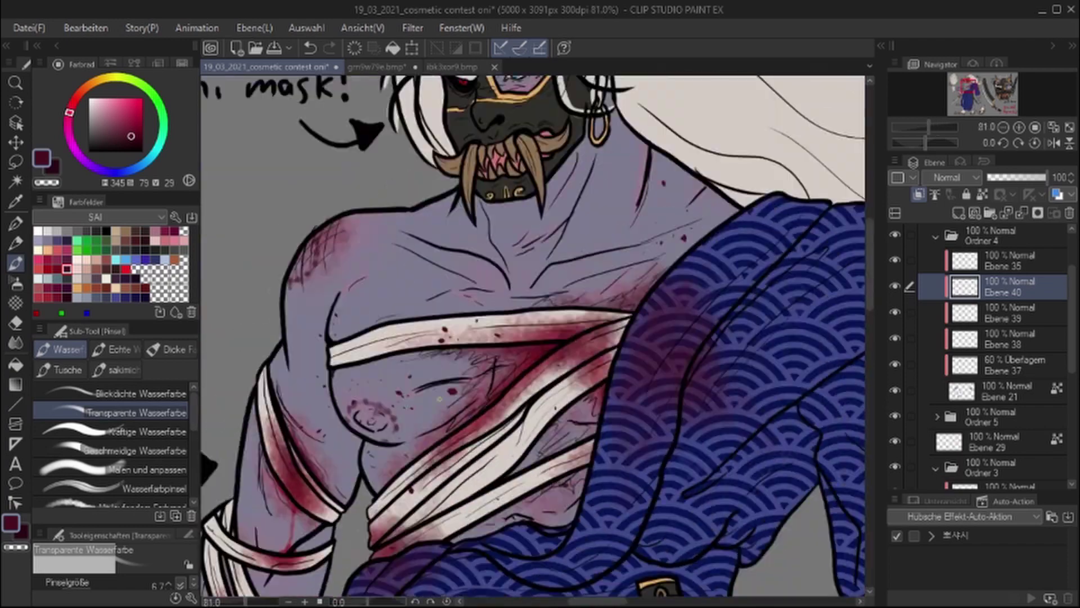
key(e)
key(e)
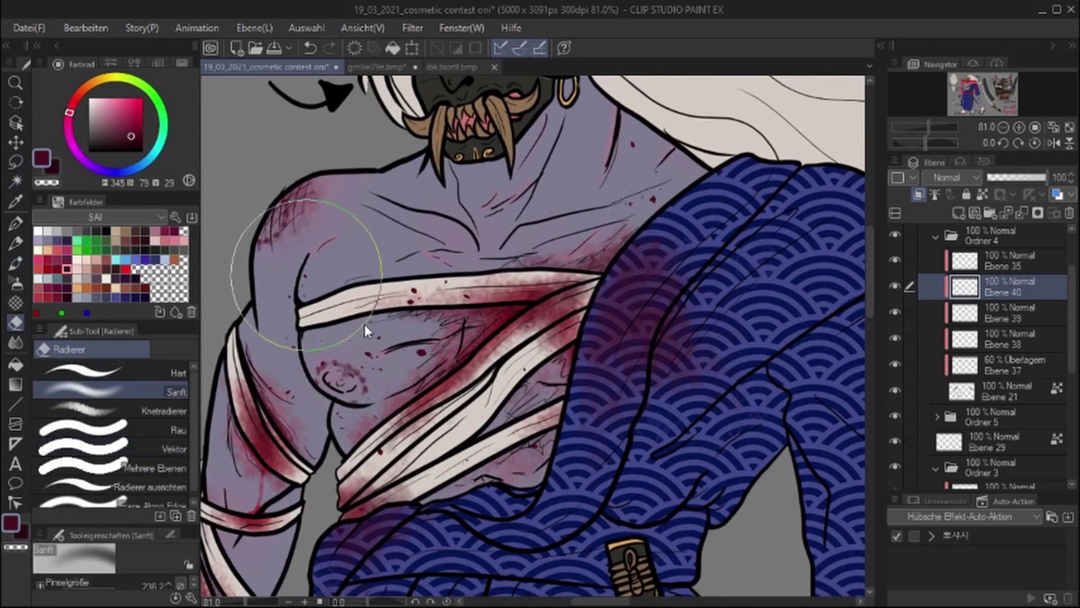
key(ctrl+plus)
key(ctrl+0)
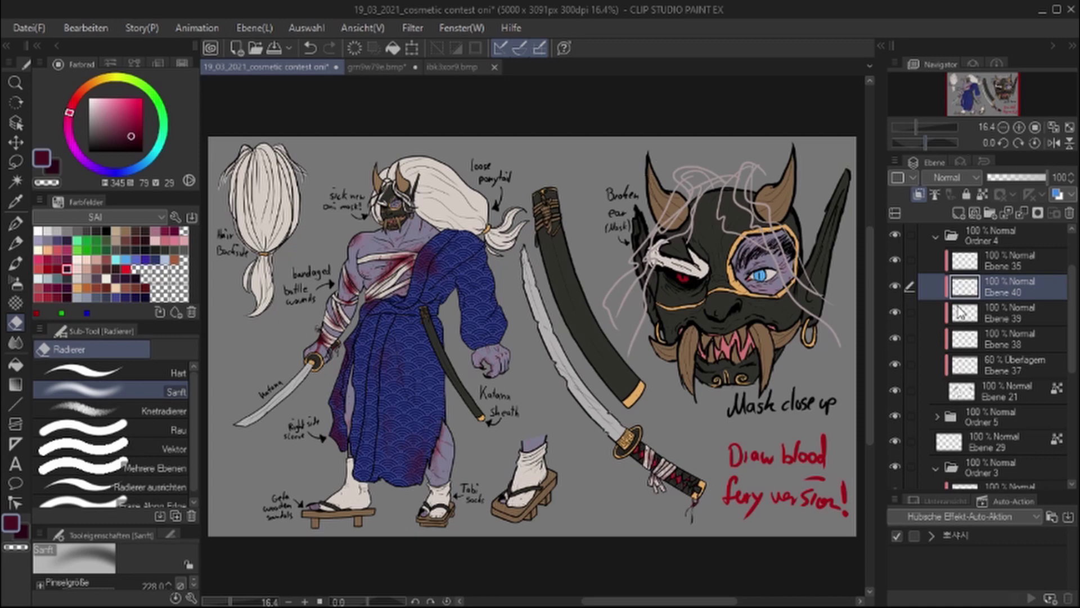
Stain the kimono's skirt, hem and left cuff dark wine with the Reibung brush on Ebene 45
click(936, 237)
key(b)
scroll(445, 390, up, 3)
scroll(423, 144, down, 3)
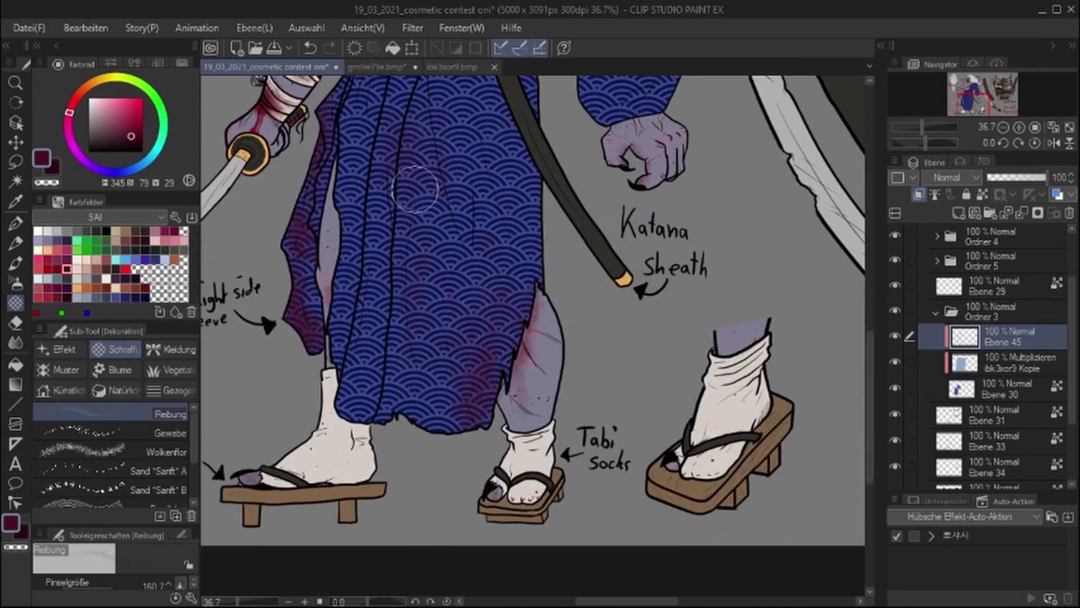
scroll(415, 174, up, 5)
Add a clipped layer beneath Ebene 45 and brush brighter red blood over the kimono's chest, sleeve and skirt with Reibung
alt+click(717, 371)
key(ctrl+shift+n)
scroll(506, 394, down, 3)
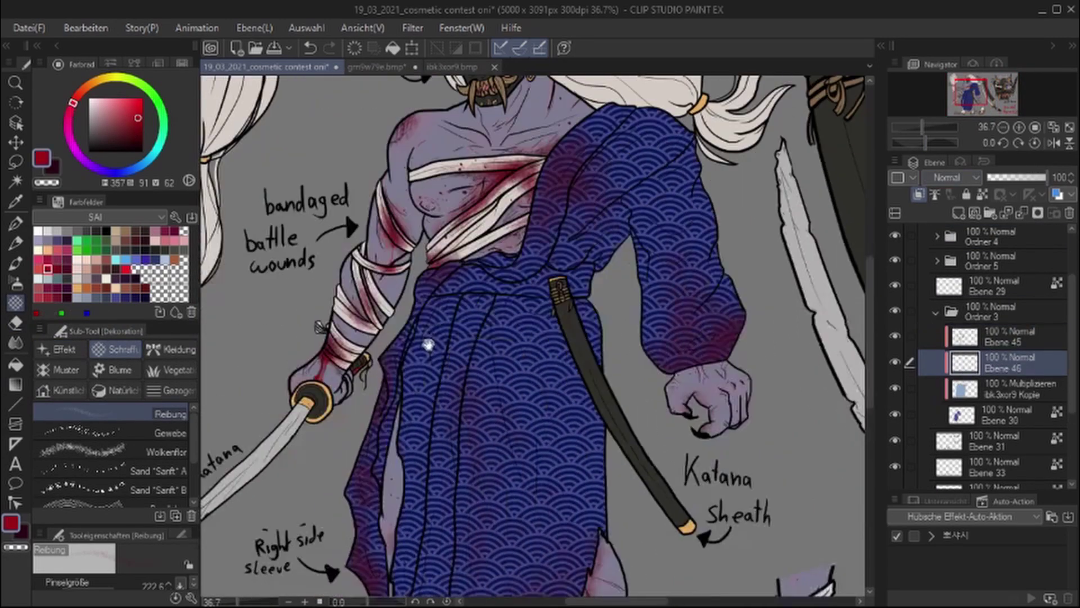
scroll(506, 503, up, 3)
scroll(506, 502, down, 3)
scroll(506, 503, up, 4)
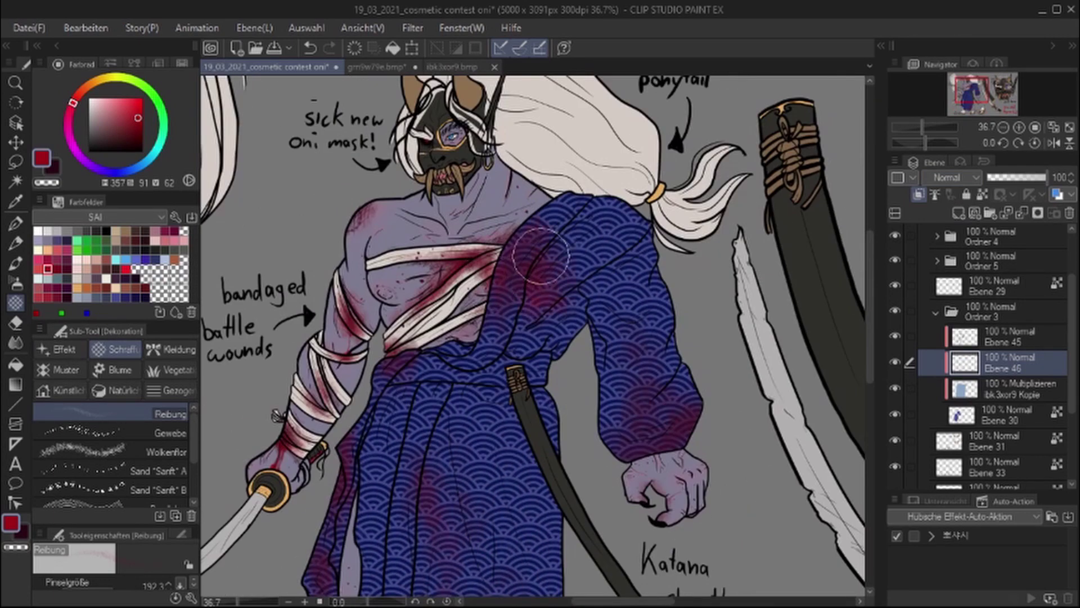
scroll(627, 220, down, 2)
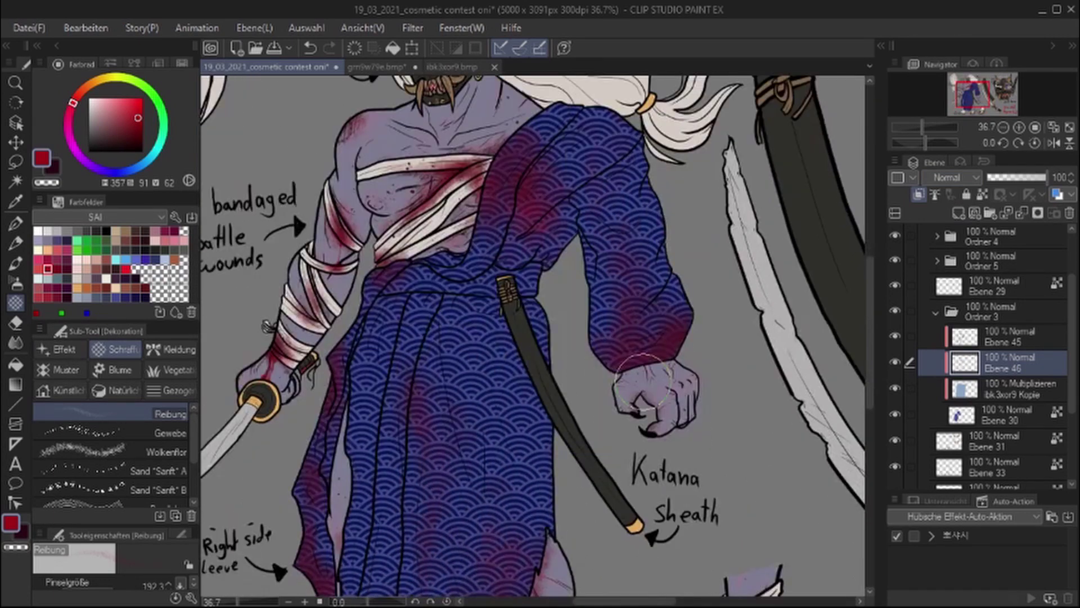
Add another clipped layer below and texture the kimono's blood stains in very dark wine with the Wolkenflor brush, and save the file
scroll(632, 320, down, 3)
key(ctrl+shift+n)
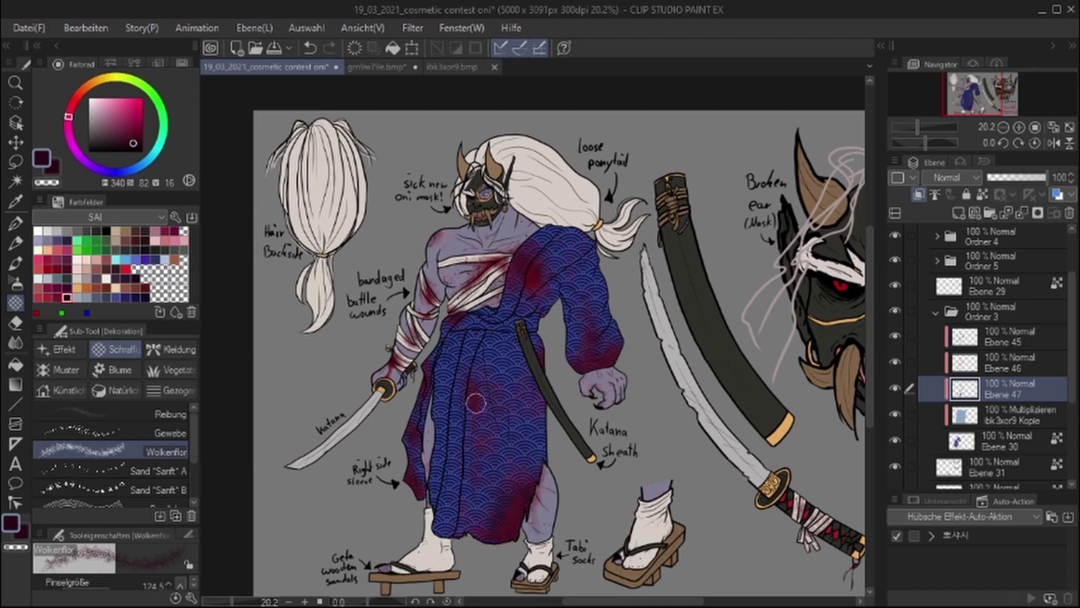
key(alt+bracketright)
scroll(524, 458, up, 4)
scroll(619, 393, up, 2)
scroll(718, 336, down, 4)
scroll(726, 439, down, 3)
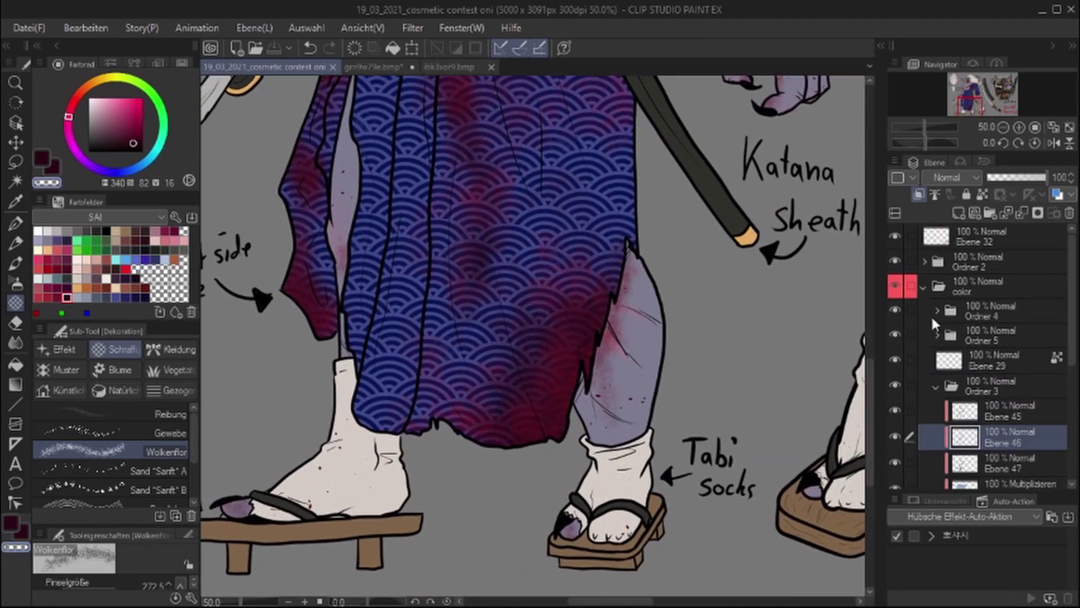
Draw four black curved bandage outlines across the exposed leg with G-Pen 2 on a new layer in the Fullbody Shot folder
scroll(930, 315, up, 3)
click(900, 409)
key(ctrl+shift+n)
key(p)
scroll(619, 281, up, 3)
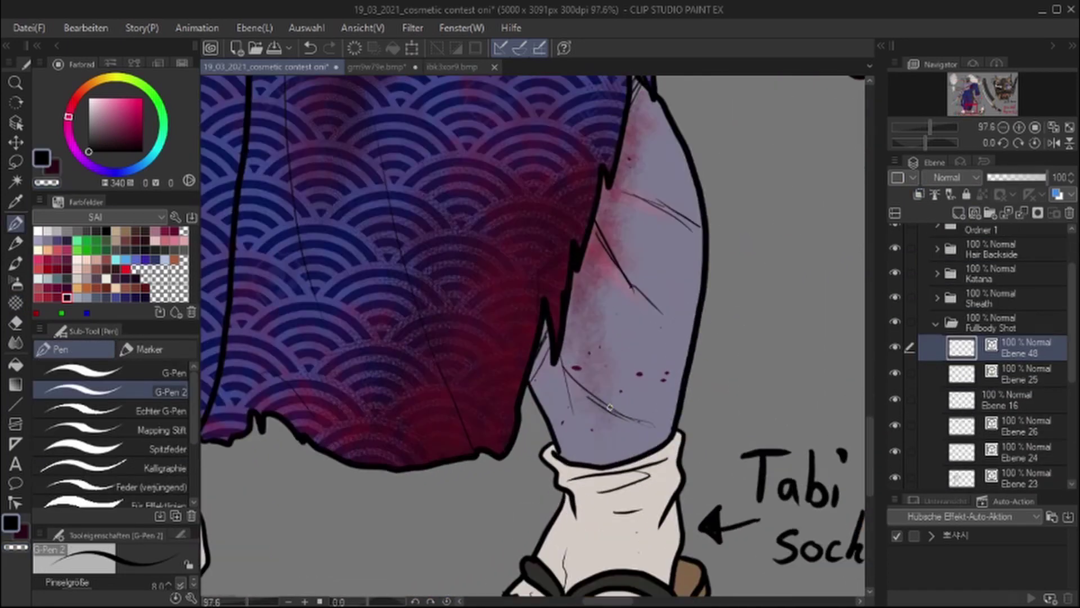
scroll(619, 338, up, 1)
drag(695, 138, 541, 349)
drag(726, 264, 568, 337)
drag(723, 186, 633, 380)
drag(723, 236, 563, 358)
drag(714, 290, 557, 397)
drag(691, 178, 687, 192)
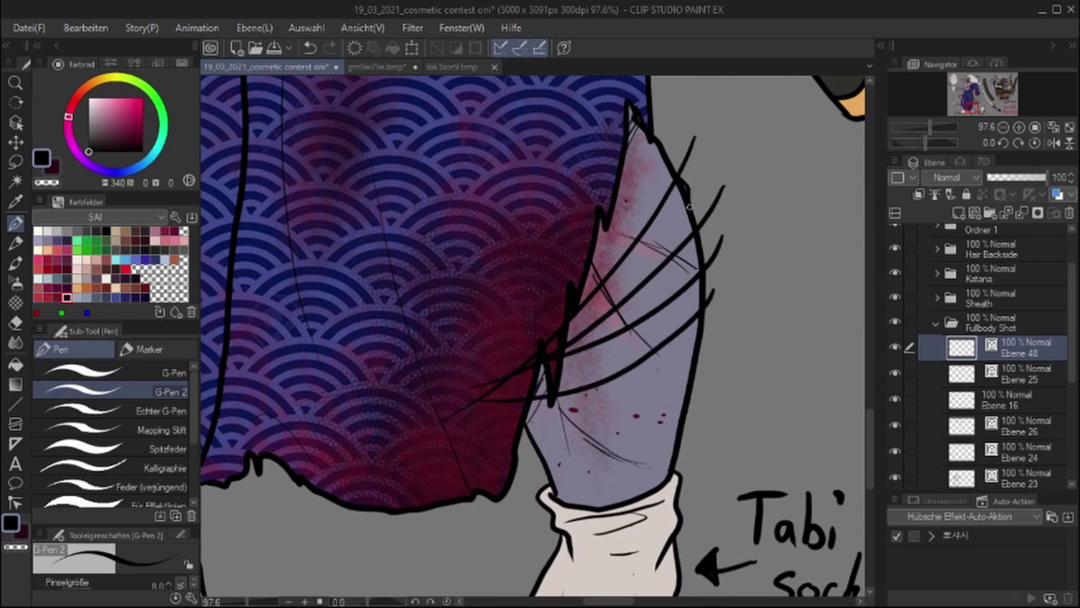
Trim the overhanging bandage lines with the Vektor eraser and remove the leg wound and outline segments covered by the bandages
key(e)
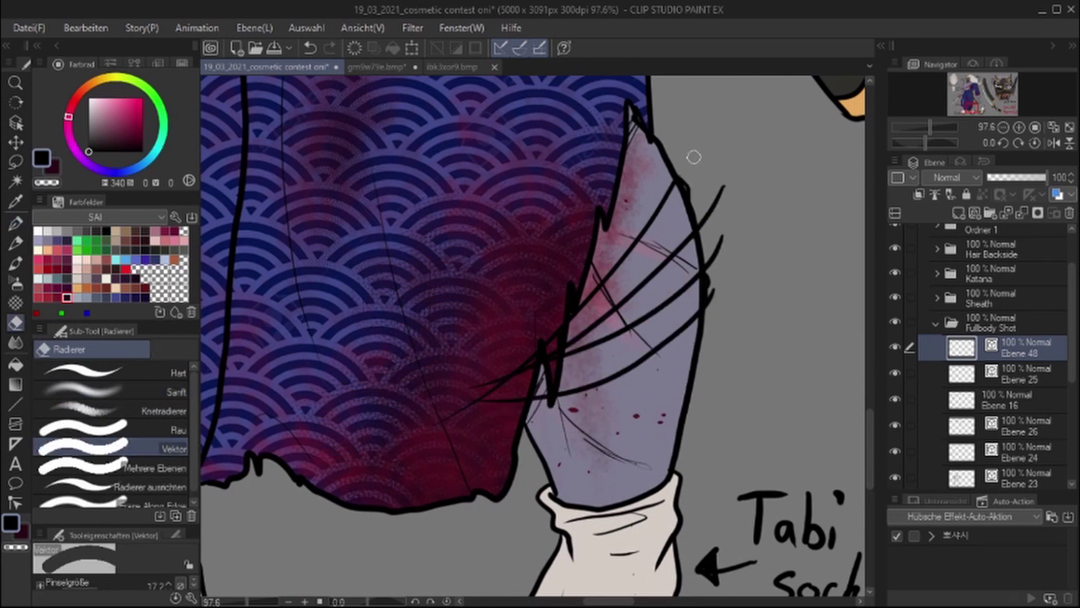
drag(525, 351, 517, 358)
click(1019, 373)
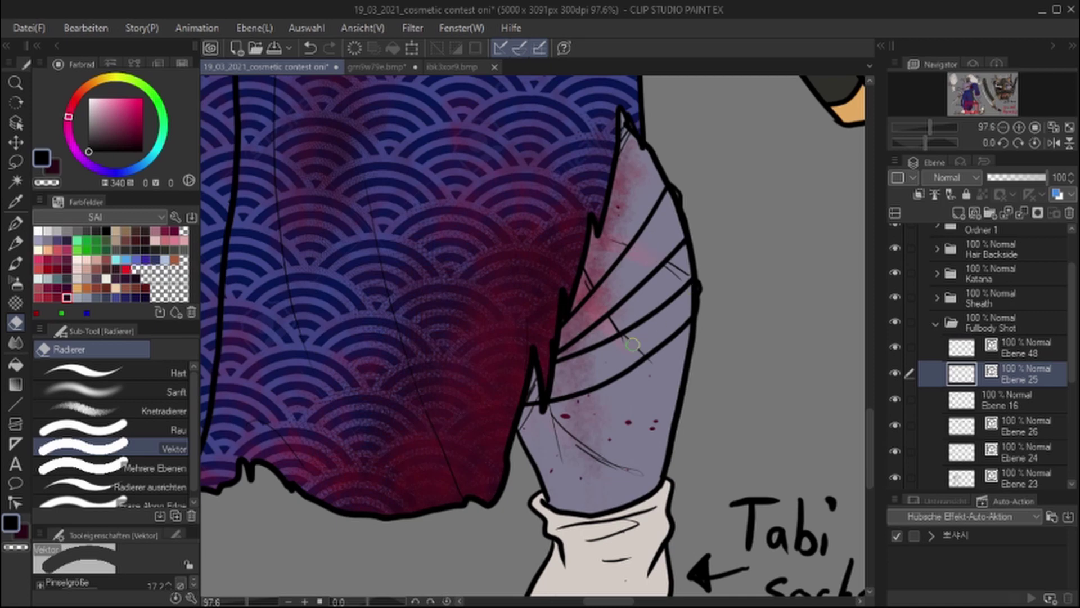
scroll(1037, 422, down, 3)
click(900, 380)
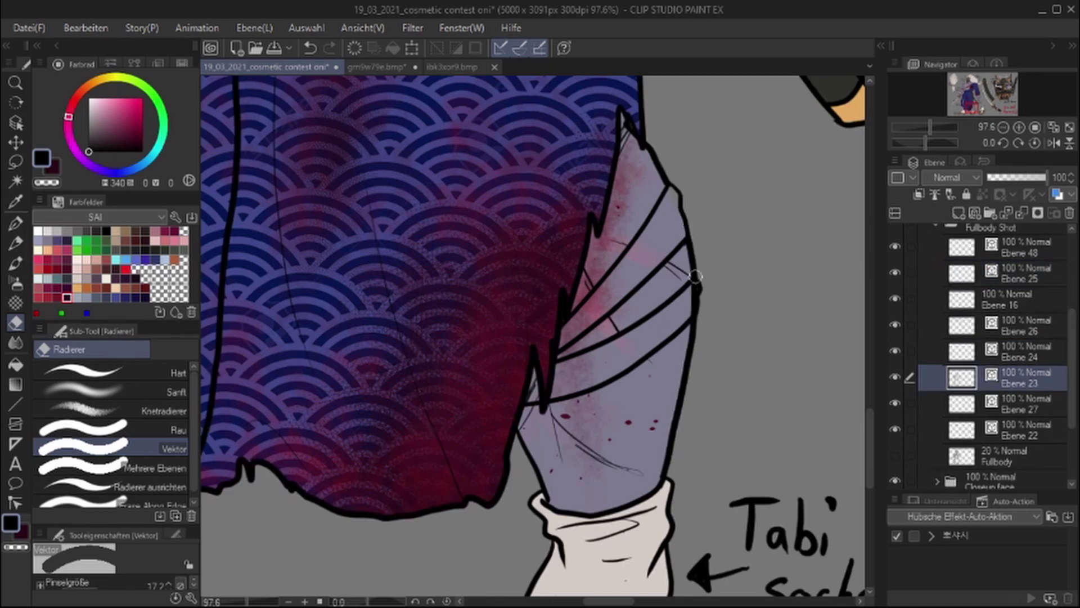
Draw thin black fold lines inside the leg bandages with G-Pen 2
scroll(1006, 270, up, 2)
click(1019, 304)
key(p)
scroll(990, 366, up, 8)
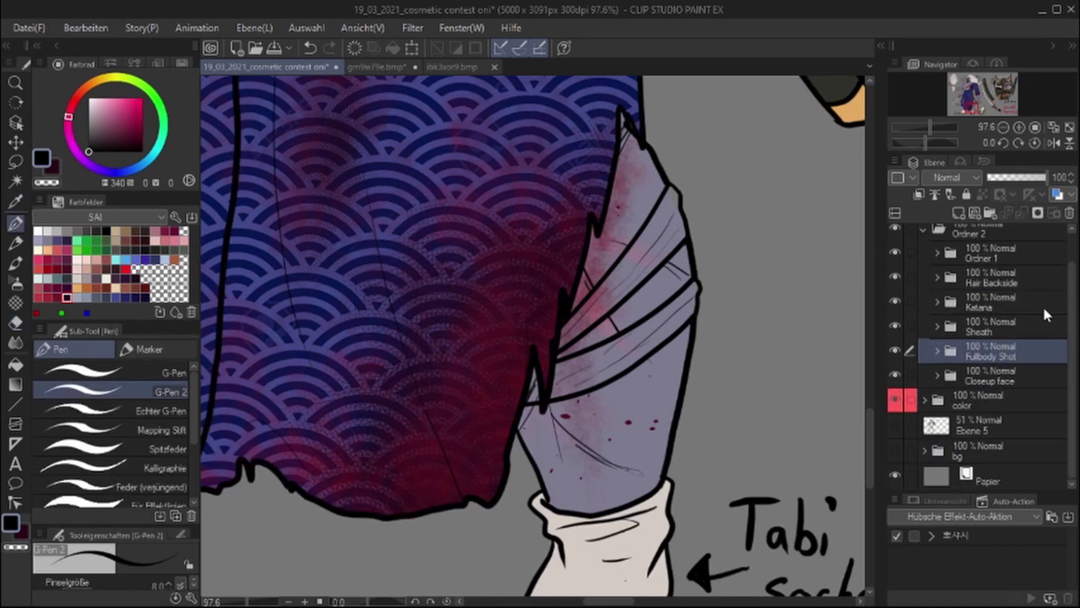
Fill the two leg bandage strips on Ebene 21 with the socks' off-white colour using G-Pen 2
click(978, 400)
scroll(563, 338, down, 3)
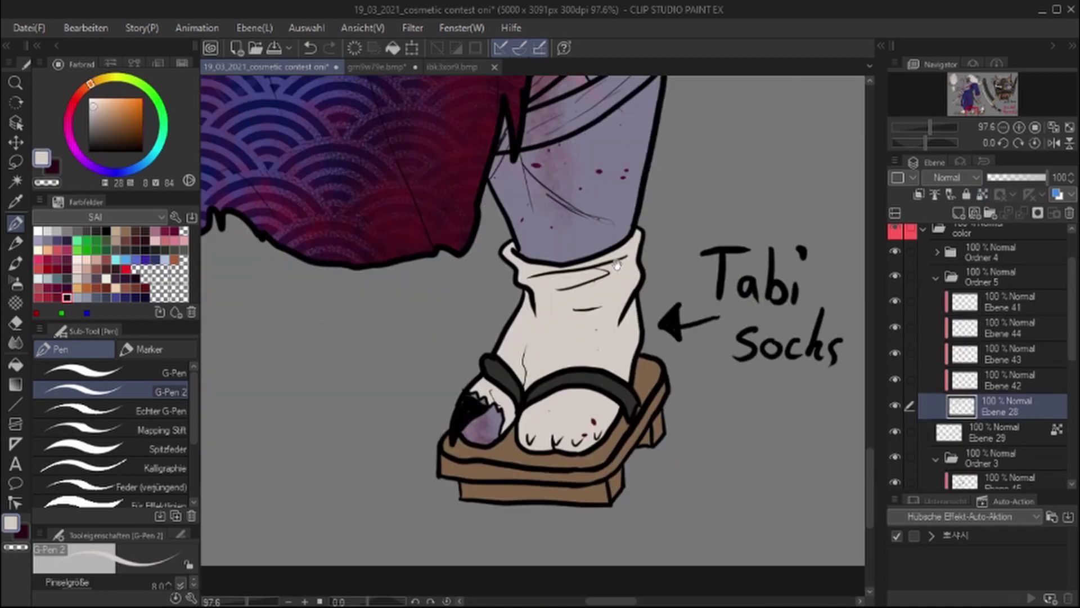
scroll(460, 328, up, 3)
ctrl+shift+click(479, 313)
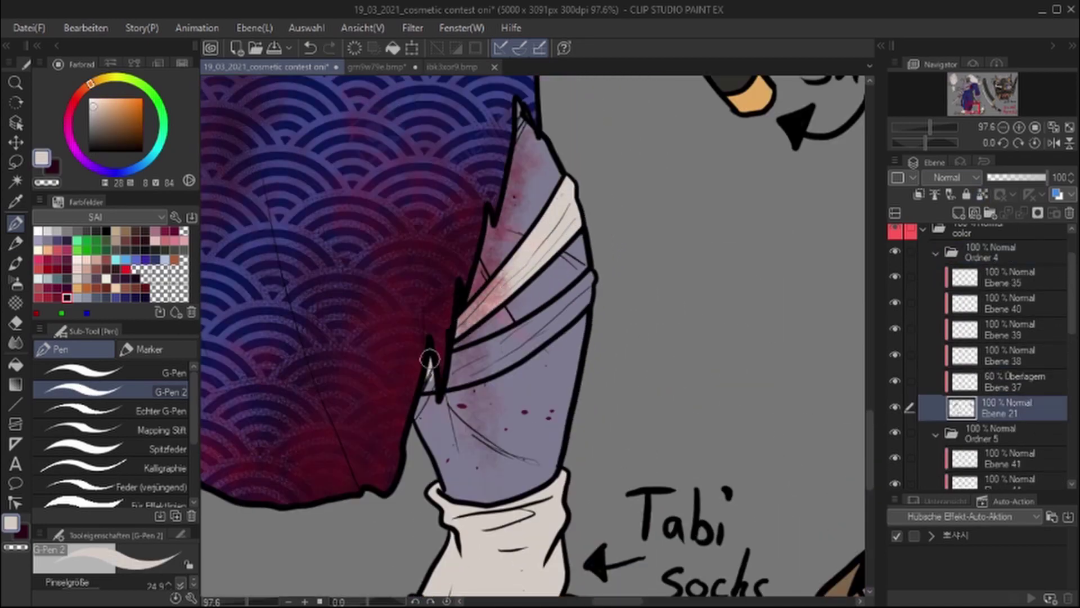
drag(456, 378, 581, 287)
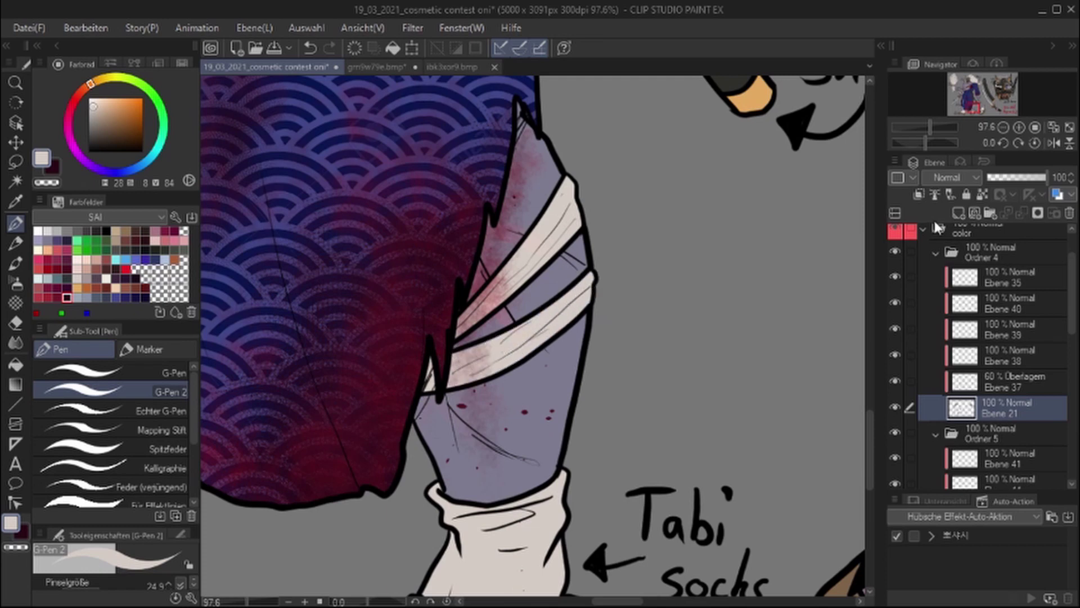
Erase the leg bandage areas from the skin layer Ebene 21 using G-Pen 2 with transparent colour
click(959, 284)
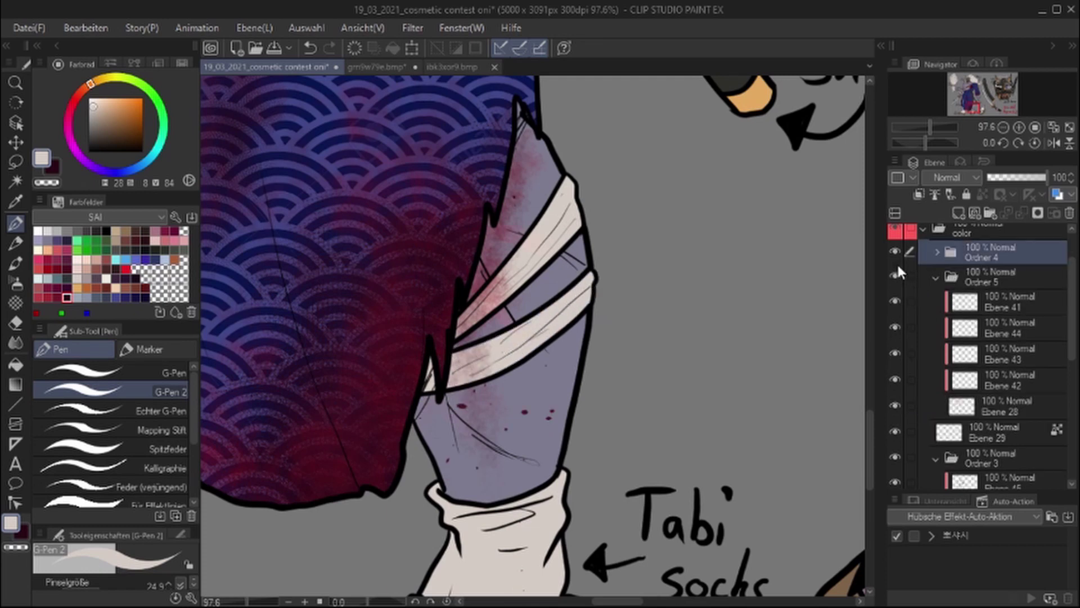
click(966, 401)
click(975, 381)
click(963, 413)
key(c)
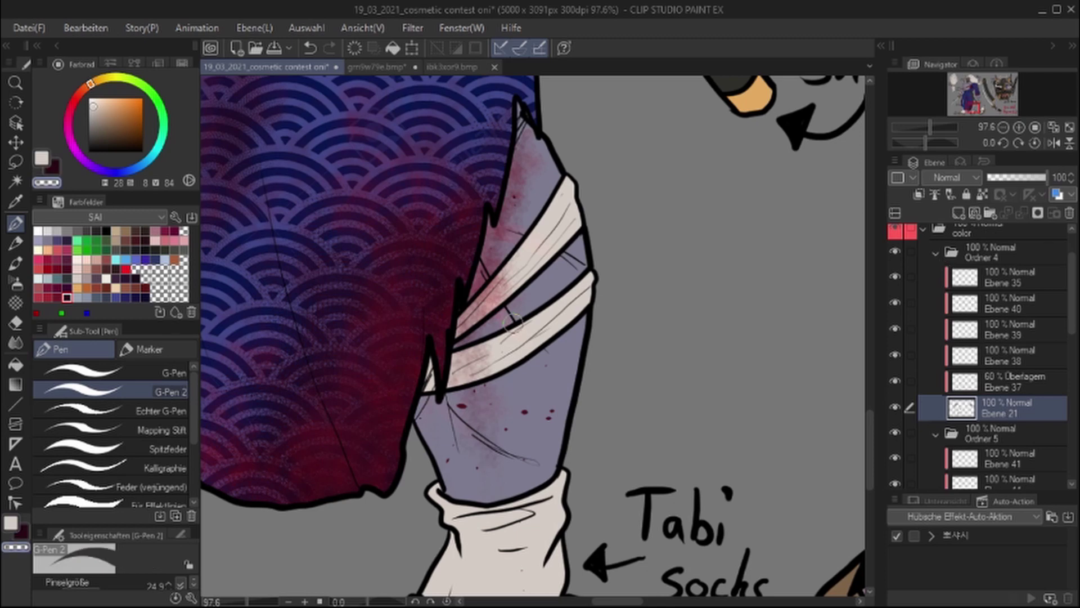
drag(528, 337, 468, 370)
drag(571, 180, 523, 264)
drag(557, 211, 491, 301)
Paint the two leg bandage strips off-white with G-Pen 2 on the bandage layer Ebene 28
click(937, 253)
click(996, 406)
key(c)
mouse_move(423, 394)
mouse_down()
mouse_move(459, 352)
mouse_move(563, 322)
mouse_up()
mouse_move(568, 217)
mouse_down()
mouse_move(542, 202)
mouse_move(464, 318)
mouse_up()
scroll(490, 310, down, 5)
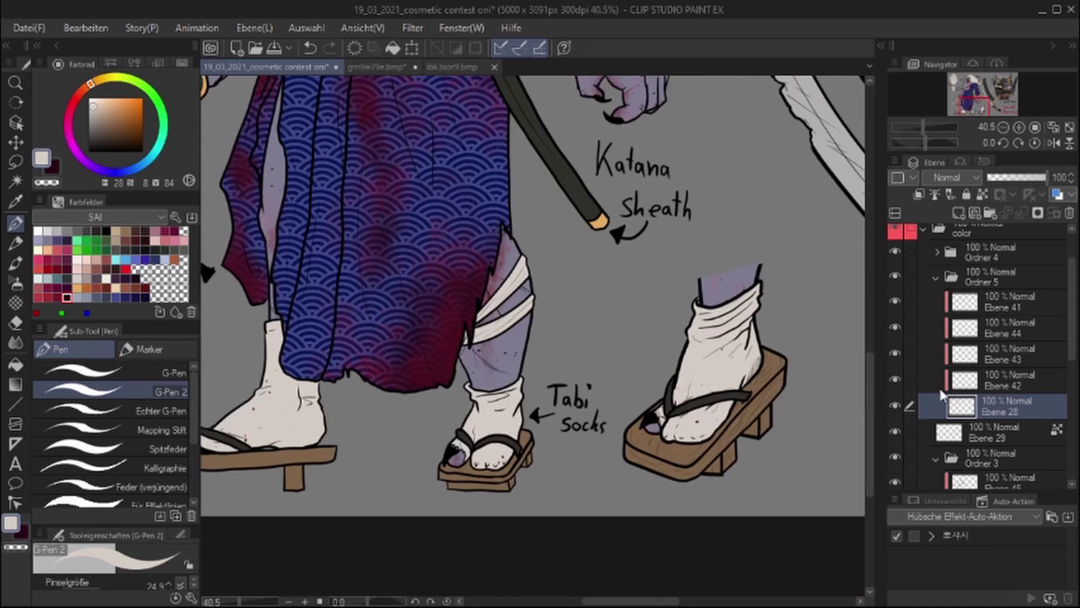
Paint dark red blood stains onto the leg bandages on layer Ebene 43 with the Reibung hatching brush
click(957, 381)
click(967, 363)
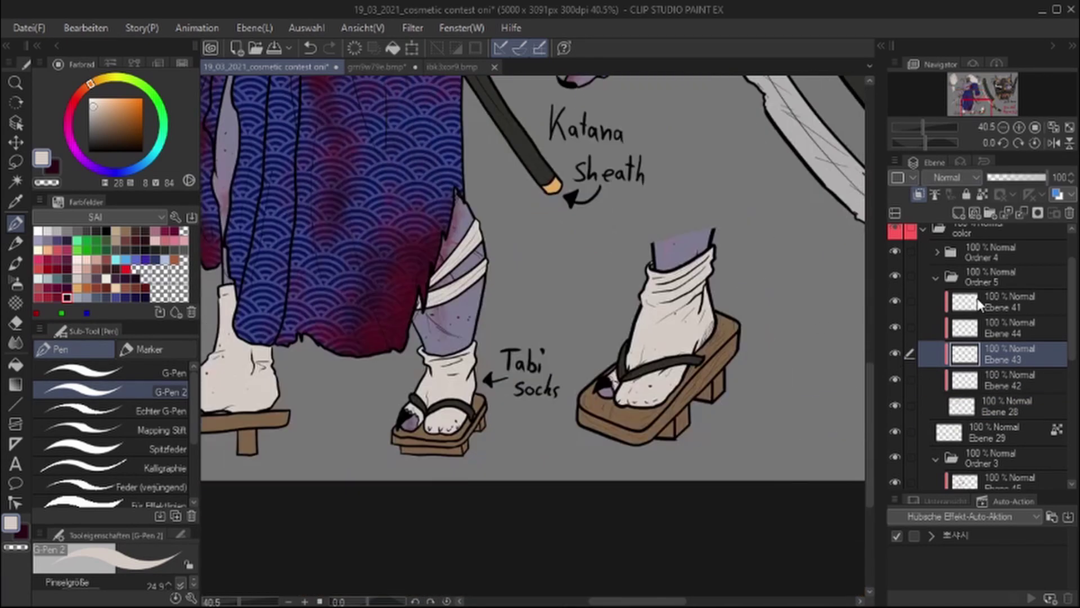
click(993, 301)
key(b)
scroll(507, 310, up, 5)
click(181, 444)
click(147, 415)
mouse_move(591, 265)
mouse_down()
mouse_move(523, 428)
mouse_move(613, 230)
mouse_up()
click(48, 268)
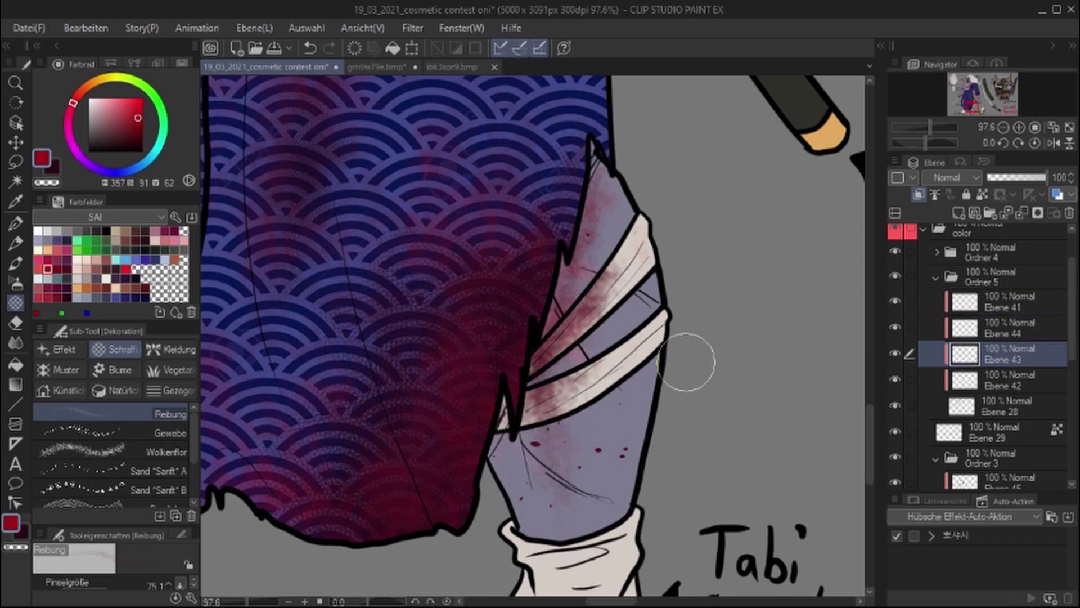
key(ctrl+0)
Add a new clipped layer above the kimono pattern layer ibk3xor9 Kopie in Ordner 3
click(936, 277)
click(1008, 430)
key(ctrl+shift+n)
drag(507, 338, 435, 275)
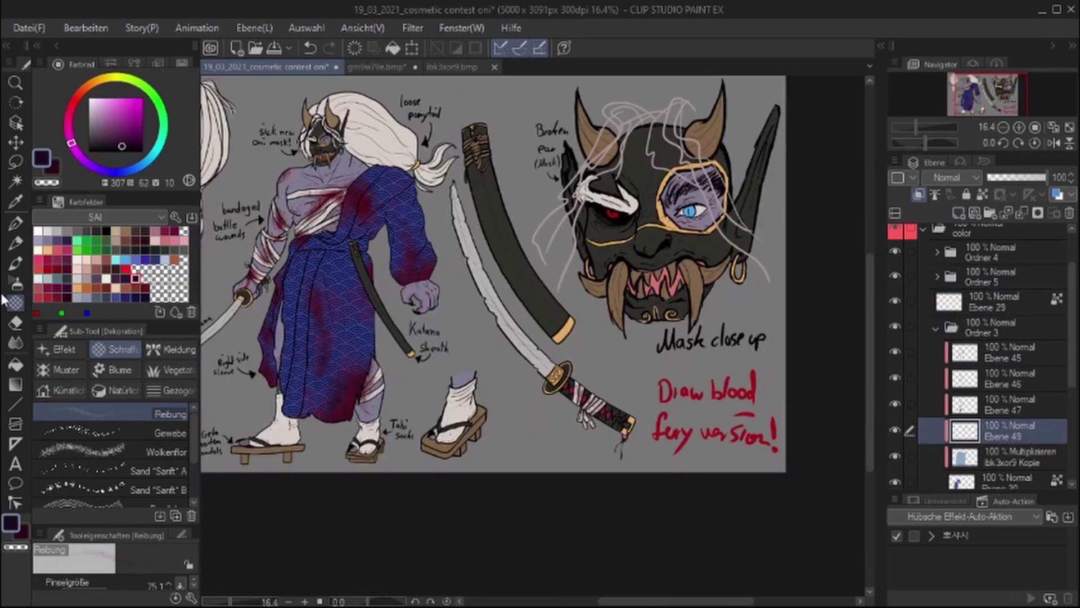
scroll(308, 417, up, 2)
click(163, 432)
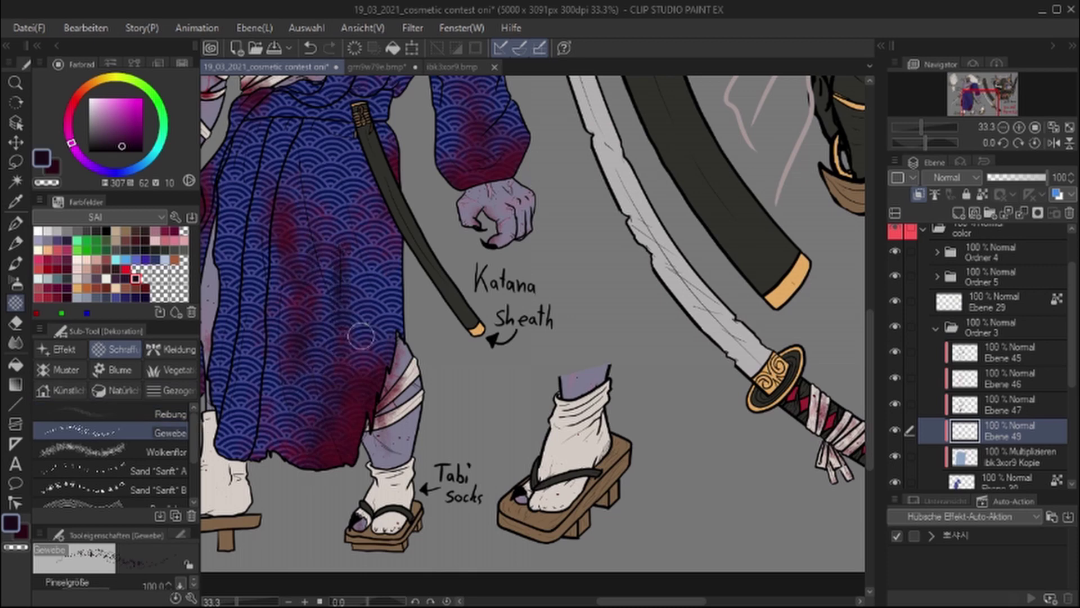
Raise the new layer to the top of Ordner 3 and deepen the kimono's blood stains with the two-colour watercolour marker brush
key(b)
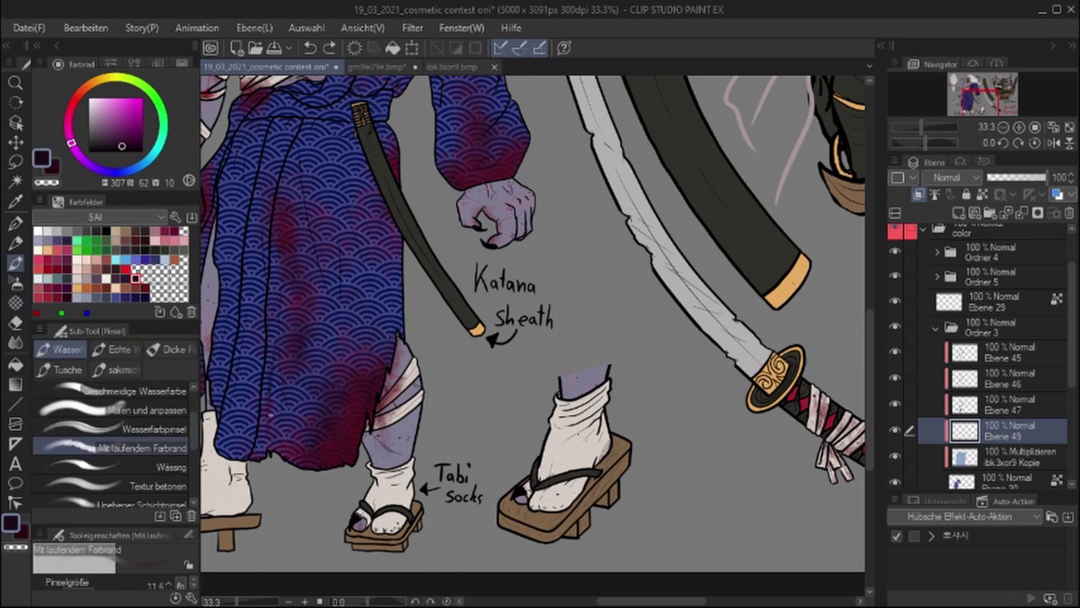
alt+click(270, 307)
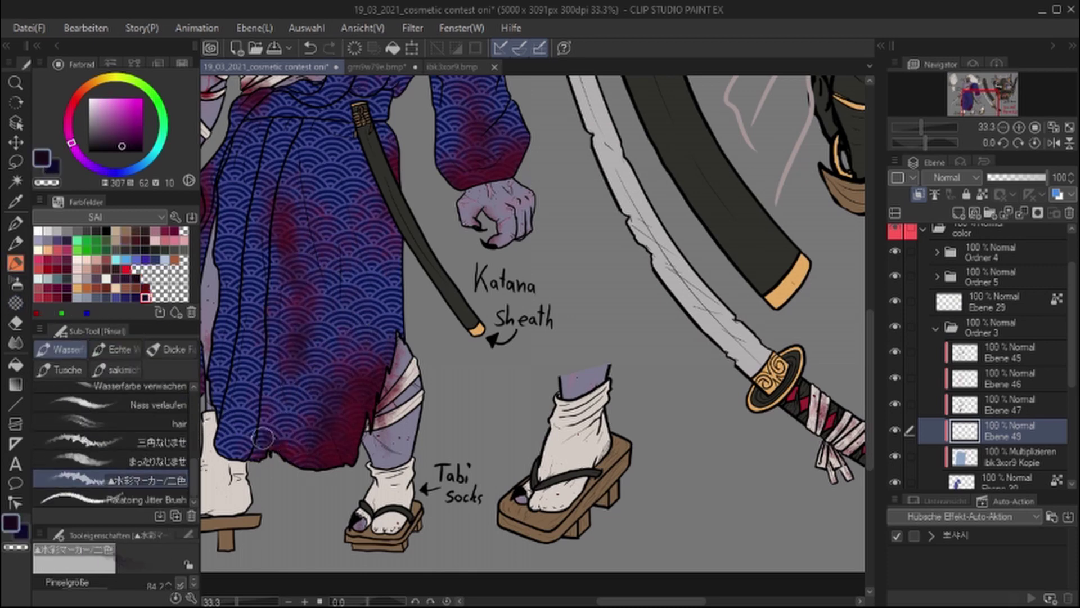
key(ctrl+shift+bracketright)
mouse_move(385, 316)
mouse_down()
mouse_move(434, 481)
mouse_move(458, 409)
mouse_move(446, 458)
mouse_move(475, 419)
mouse_up()
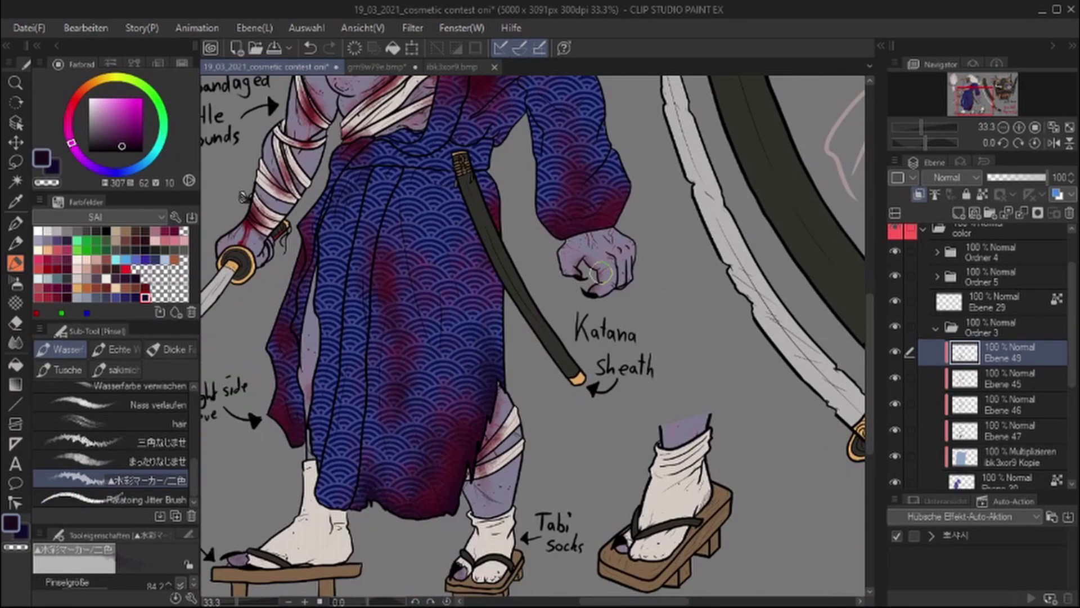
scroll(601, 272, down, 1)
click(1036, 145)
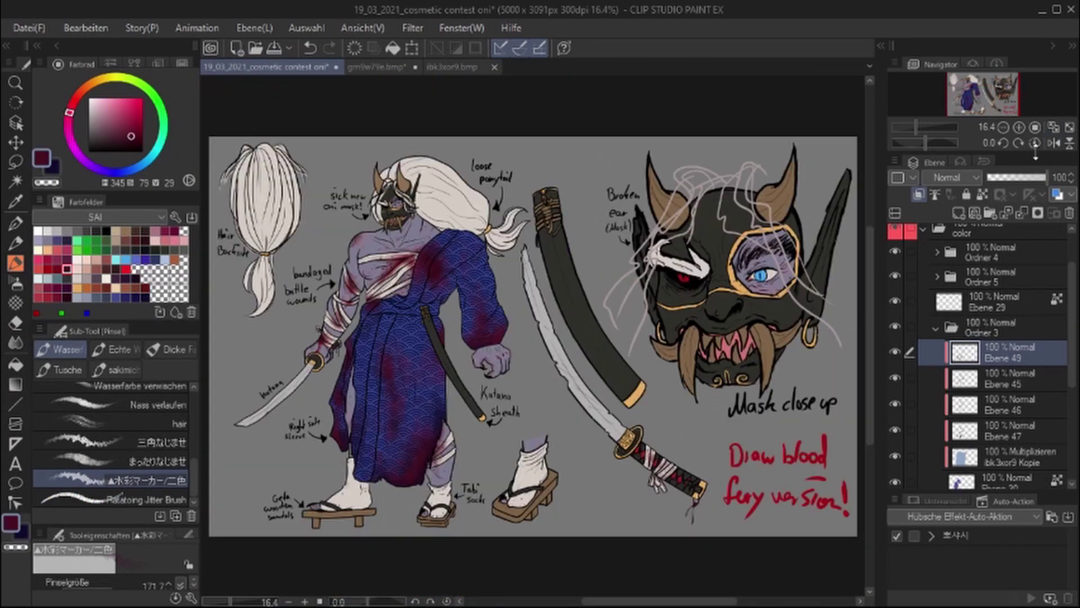
click(950, 319)
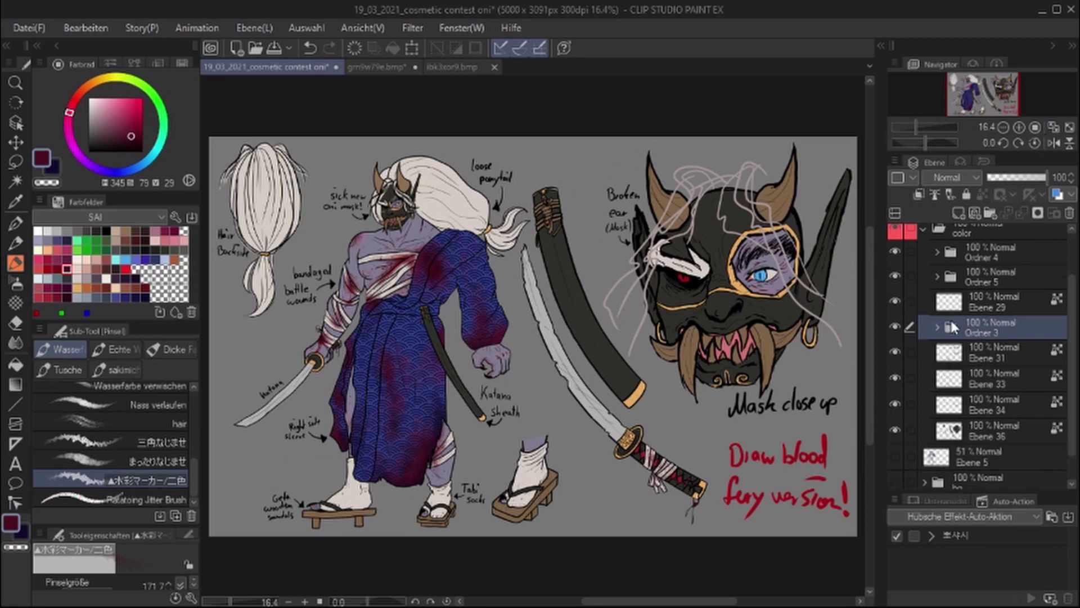
Put the blade layer Ebene 33 in its own folder with a new layer clipped to it
click(914, 301)
click(959, 213)
scroll(622, 355, up, 2)
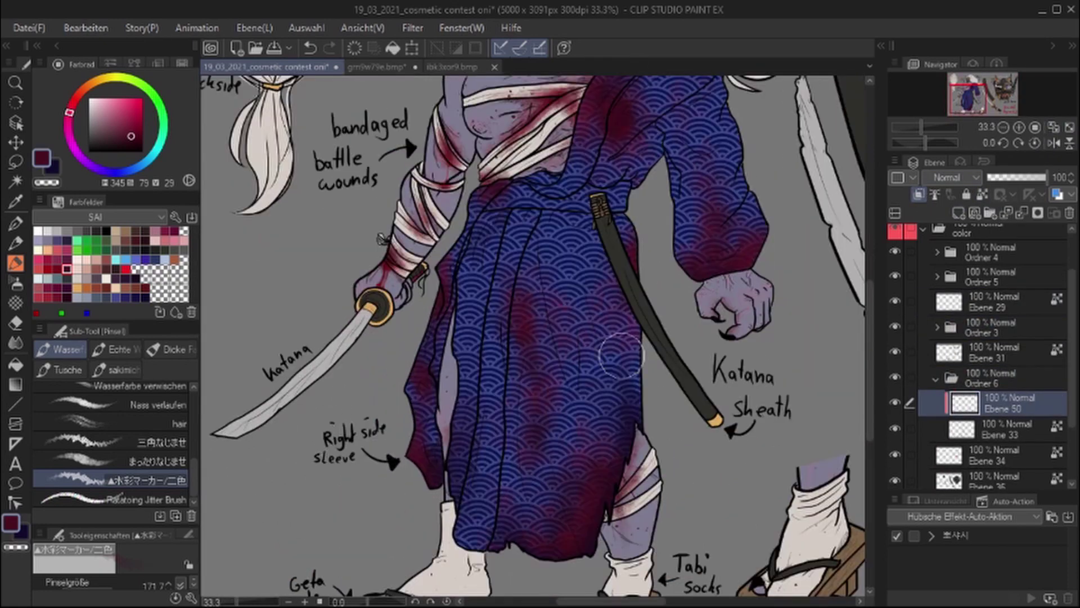
Paint dark red blood stains along both katana blades on Ebene 50 with the Wolkenflor brush
scroll(621, 355, down, 2)
drag(547, 348, 427, 315)
key(b)
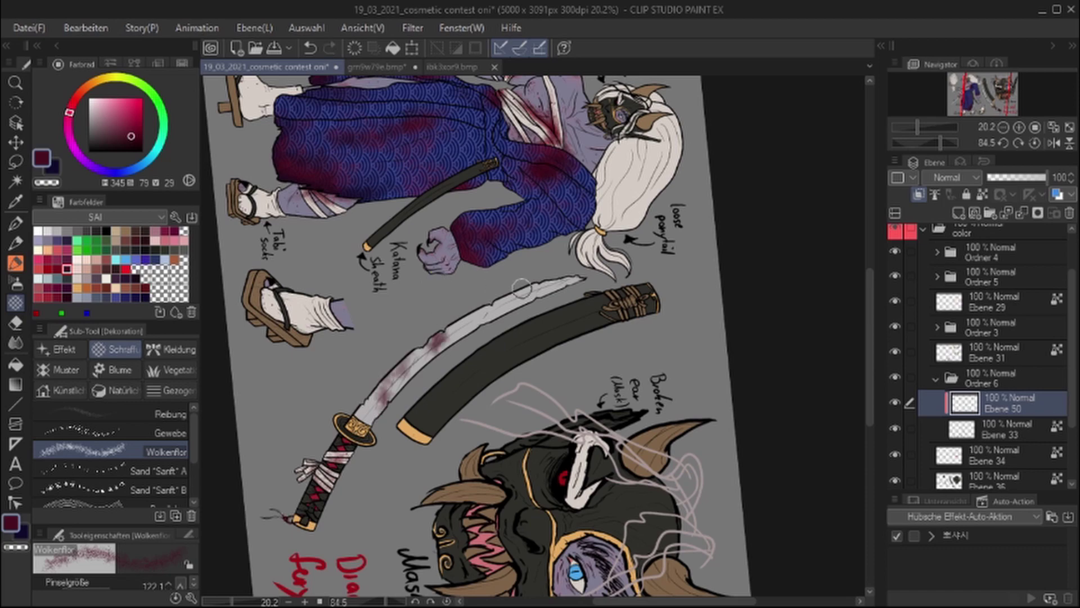
scroll(426, 197, up, 3)
scroll(413, 171, down, 2)
key(ctrl+0)
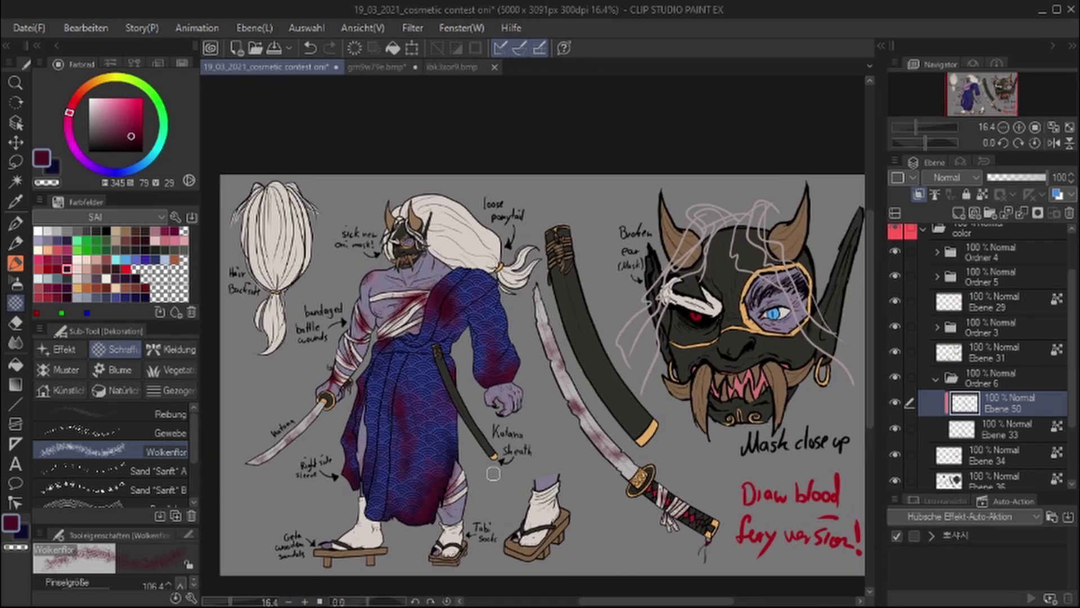
Put layer Ebene 29 in its own folder and add a new layer beneath it
click(936, 379)
click(990, 301)
key(ctrl+g)
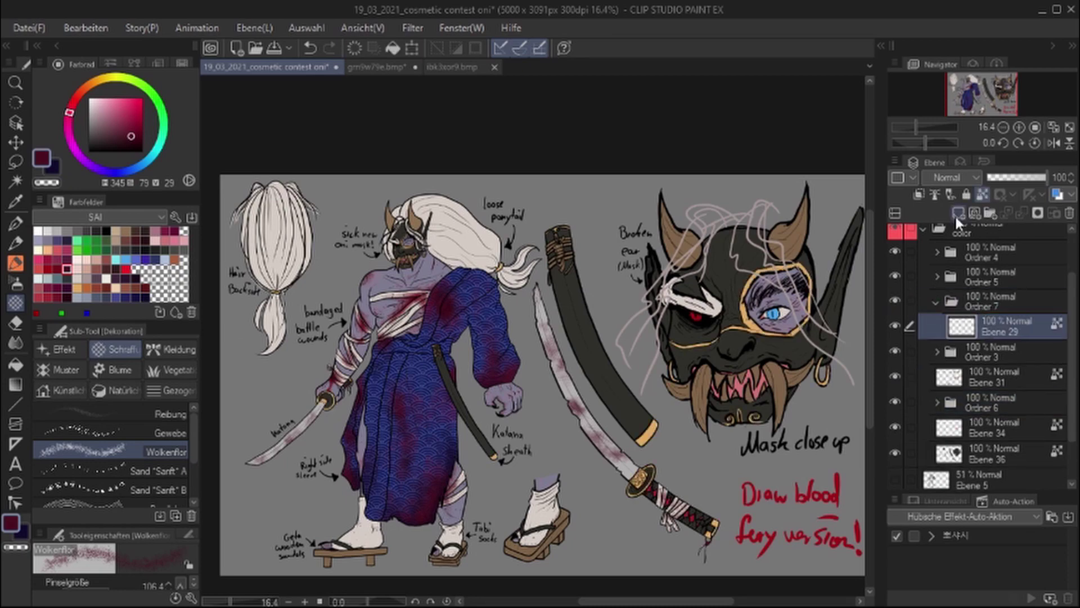
key(ctrl+shift+n)
Try to outline the gold trim of the close-up mask in dark red with G-Pen 2
click(47, 268)
click(15, 224)
scroll(832, 270, up, 5)
drag(683, 389, 573, 383)
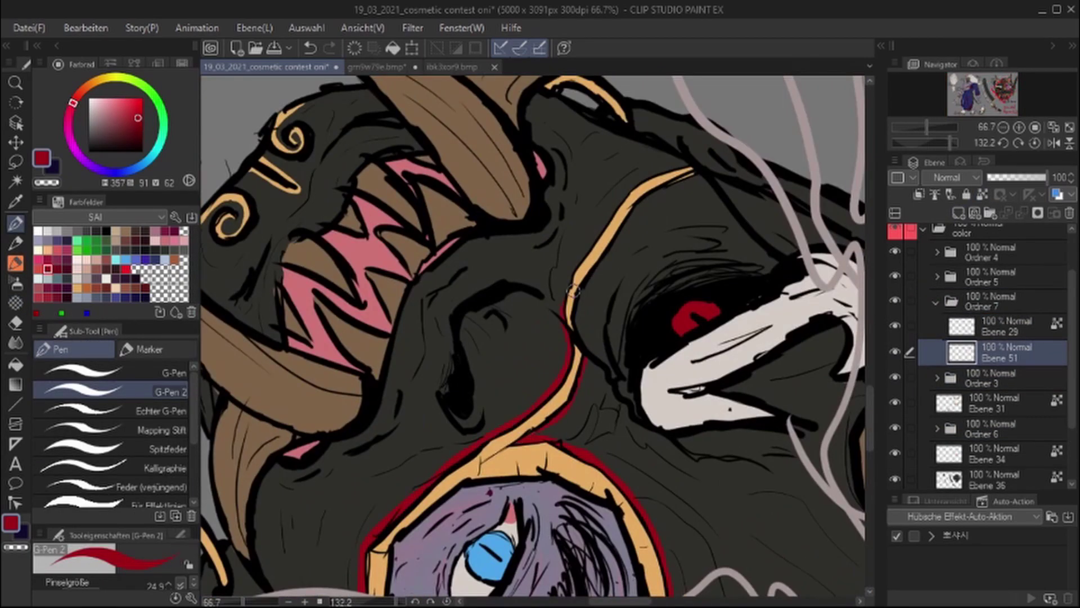
key(ctrl+0)
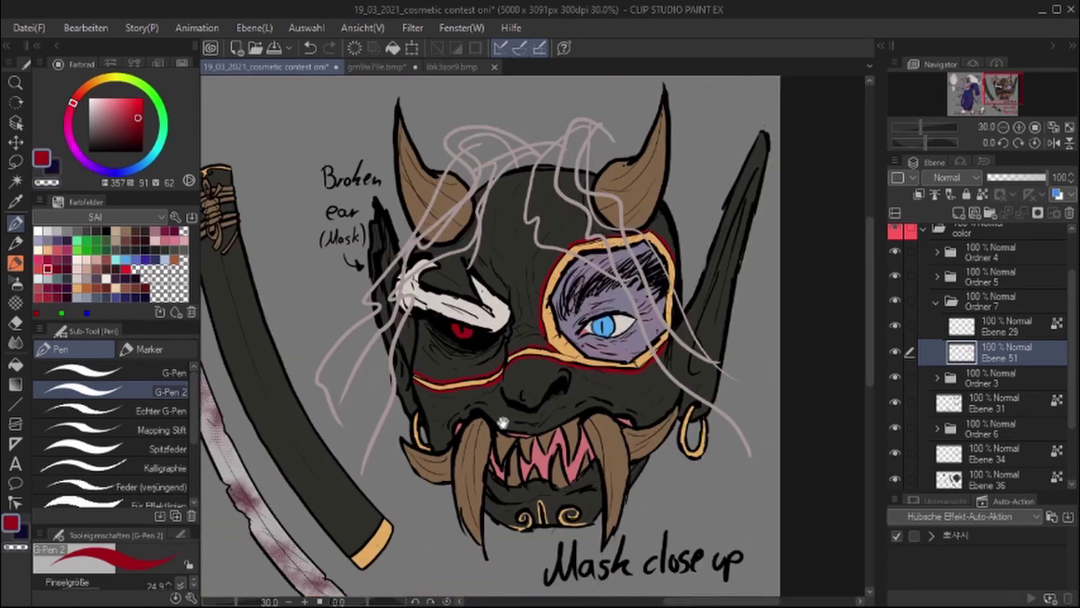
scroll(502, 422, up, 3)
click(936, 302)
key(ctrl+0)
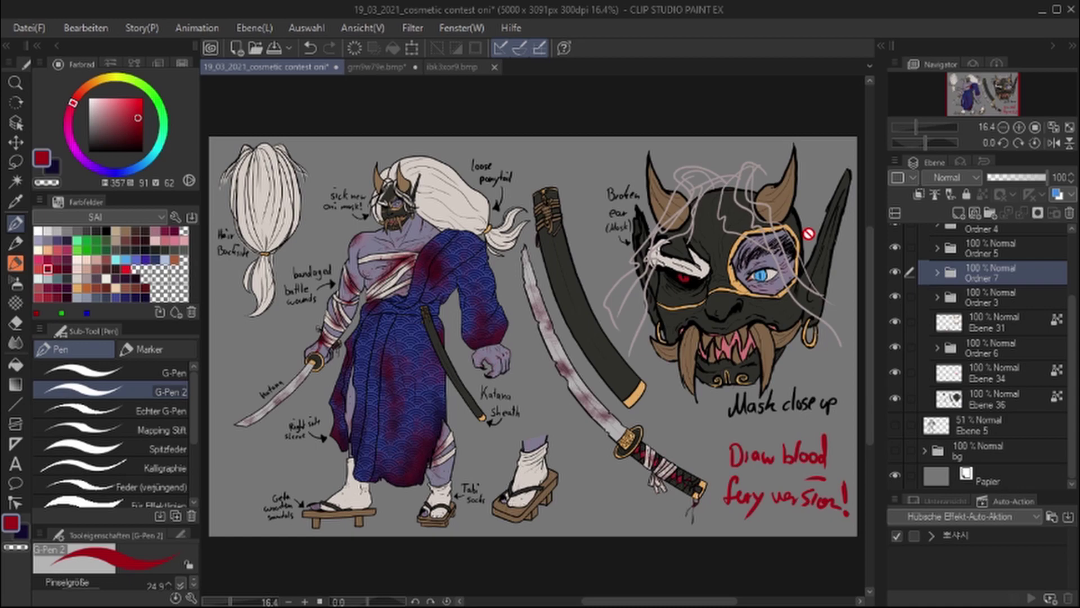
Deepen the blood stains on the bandages in Ordner 5 with a near-black red using the two-colour watercolour marker brush
click(937, 248)
click(990, 273)
key(b)
scroll(292, 554, up, 5)
click(134, 147)
mouse_move(534, 360)
mouse_down()
mouse_move(613, 354)
mouse_move(277, 333)
mouse_up()
mouse_move(602, 298)
mouse_down()
mouse_move(605, 346)
mouse_move(534, 394)
mouse_up()
mouse_move(272, 364)
mouse_down()
mouse_move(442, 406)
mouse_move(48, 502)
mouse_up()
scroll(441, 406, down, 1)
drag(664, 419, 585, 461)
key(ctrl+0)
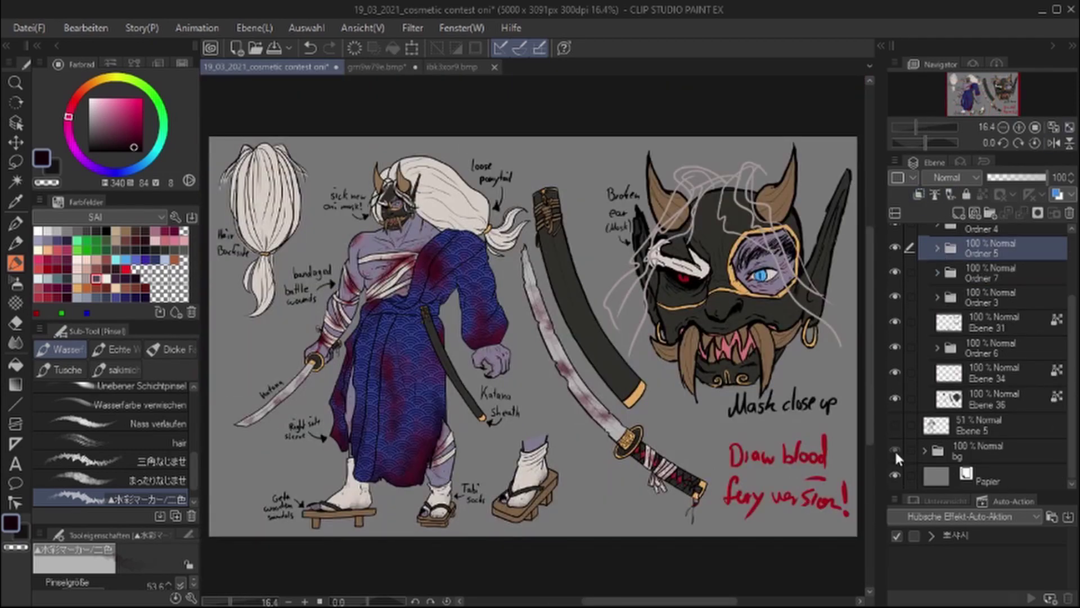
Show the bg folder's dark textured background and place the label layer Ebene 6 at the top of Ordner 2
click(895, 449)
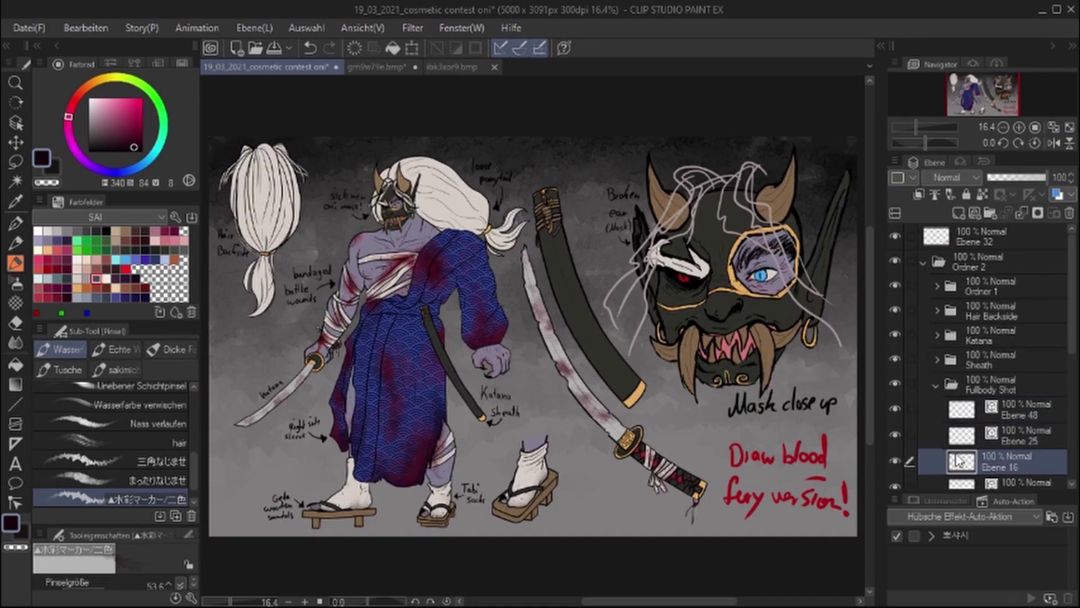
key(ctrl+shift+n)
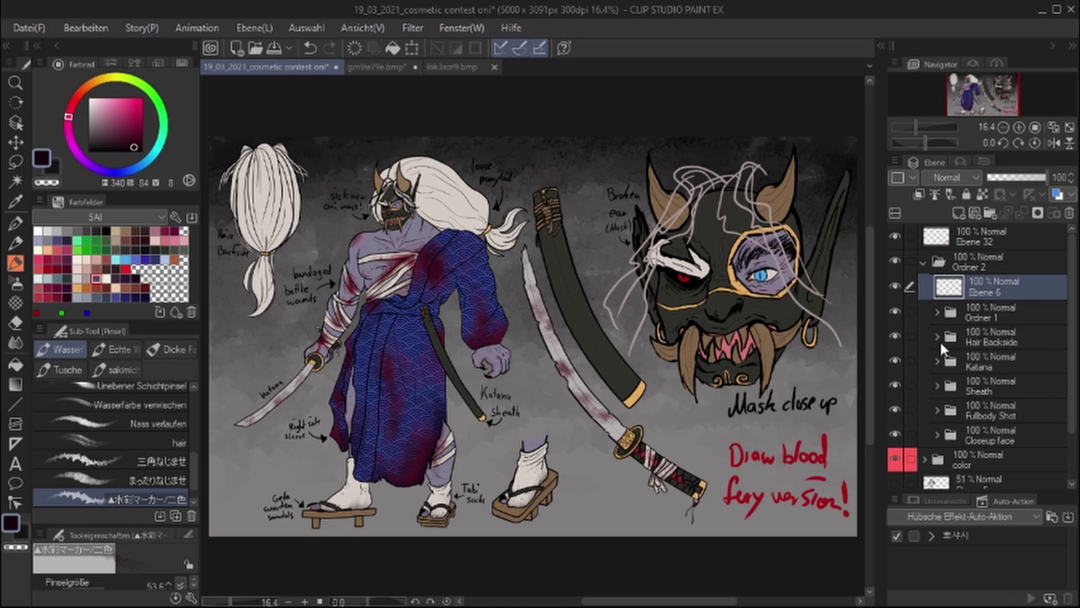
Lasso the Hair Backside label off its line art layer and move it up to the other labels in Ordner 2
click(938, 336)
click(962, 361)
scroll(364, 305, up, 2)
key(m)
drag(338, 214, 344, 220)
key(ctrl+c)
key(ctrl+v)
key(ctrl+0)
mouse_move(991, 366)
mouse_down()
mouse_move(990, 245)
mouse_move(957, 248)
mouse_up()
key(ctrl+z)
key(ctrl+z)
key(ctrl+z)
key(ctrl+z)
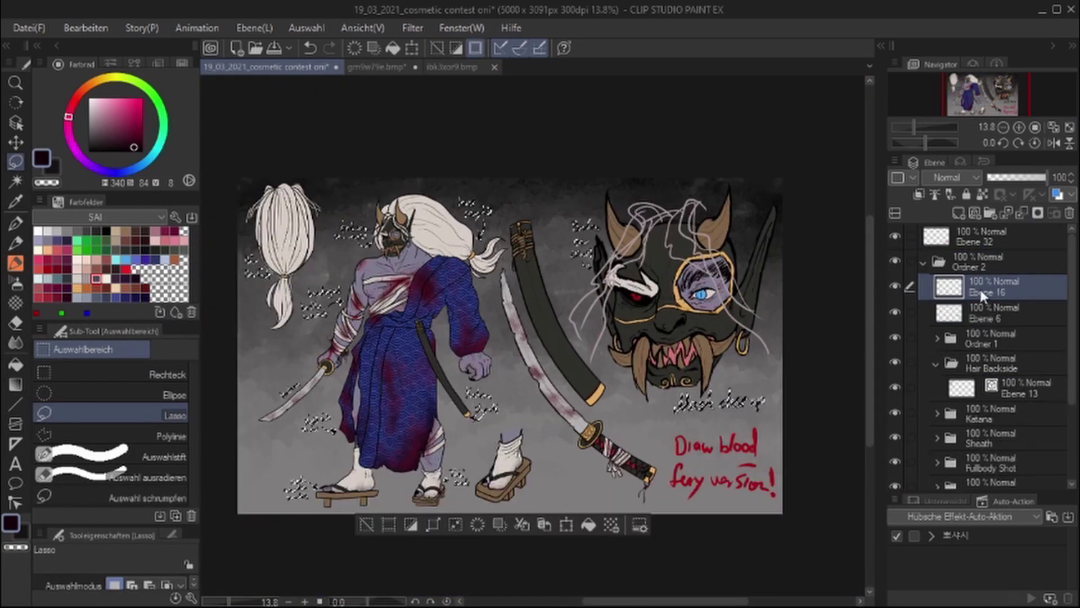
Fill an off-white outline around all the handwritten labels on Ebene 16, beneath the label layer Ebene 6
click(16, 222)
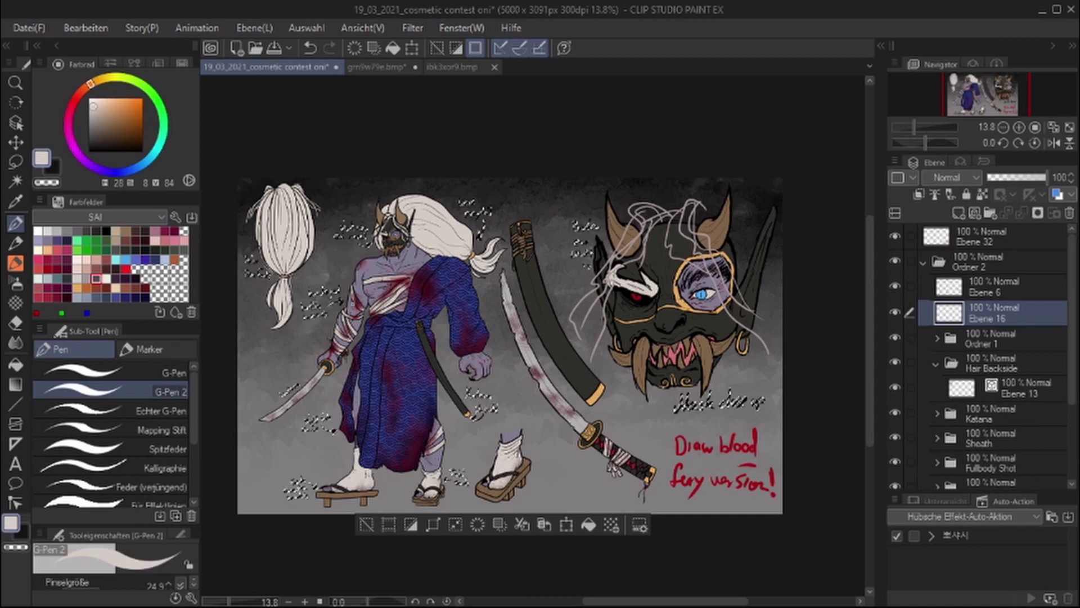
scroll(624, 242, up, 5)
drag(394, 282, 731, 281)
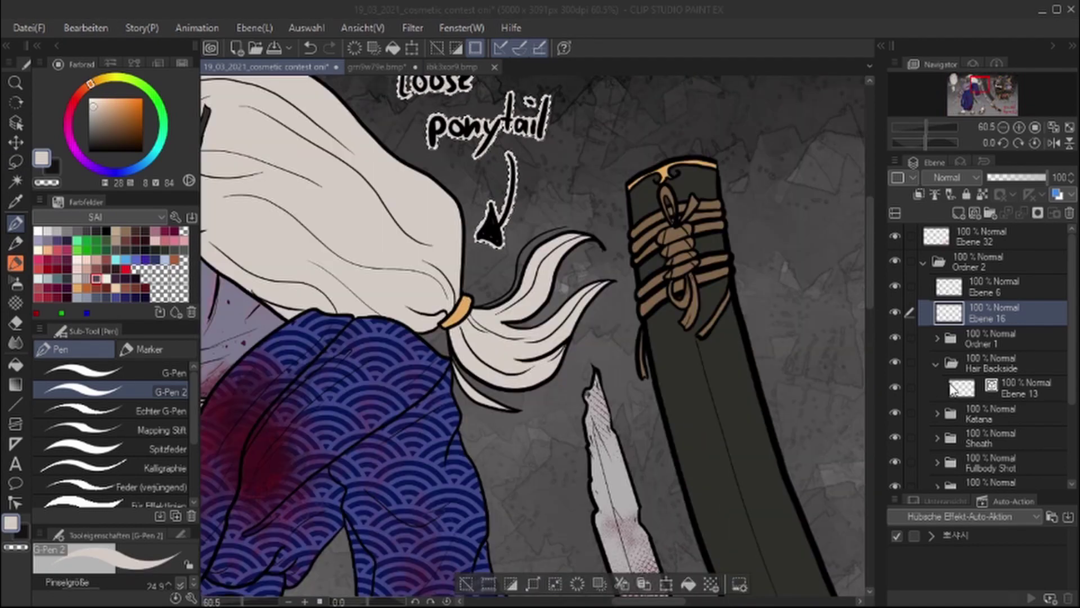
scroll(426, 329, down, 5)
scroll(426, 329, up, 4)
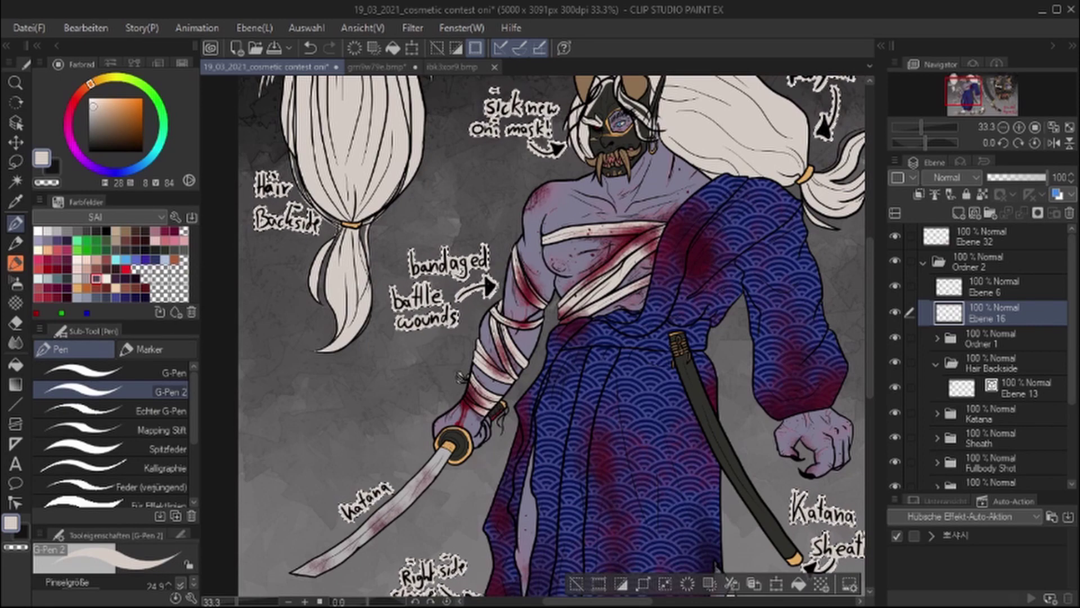
key(ctrl+0)
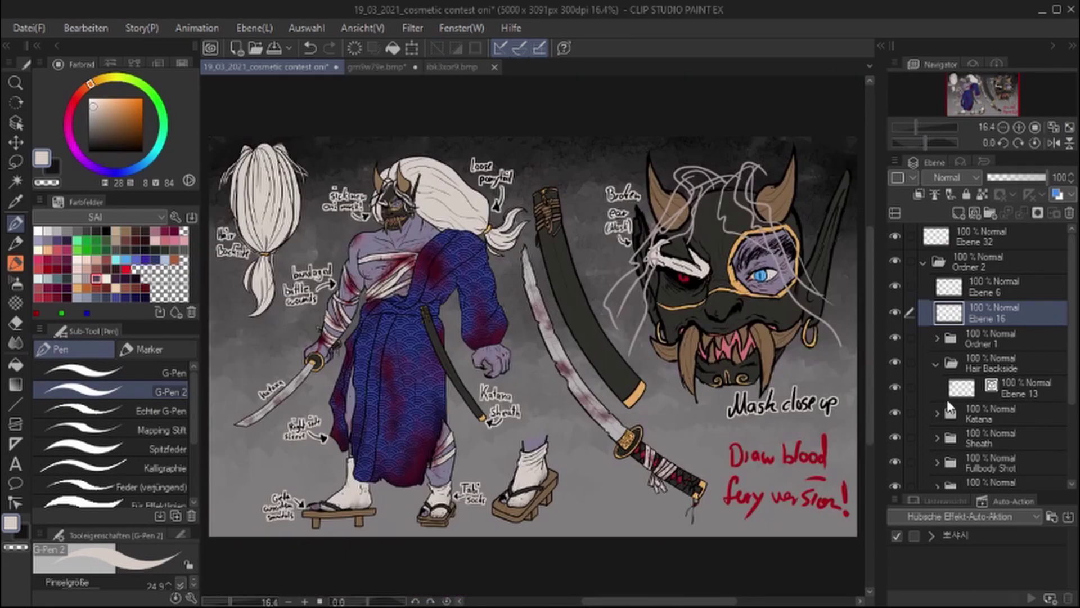
Move Ebene 16 directly above the bg folder and fill an off-white outline around the Ordner 2 artwork on a new layer above it
drag(998, 320, 996, 495)
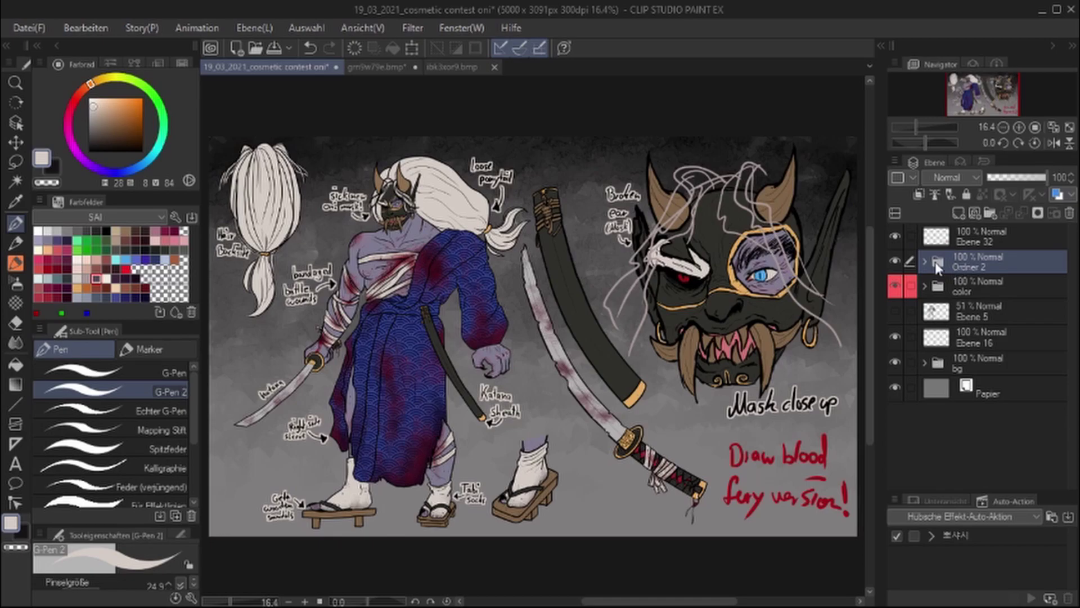
ctrl+click(939, 263)
scroll(951, 374, down, 3)
click(990, 425)
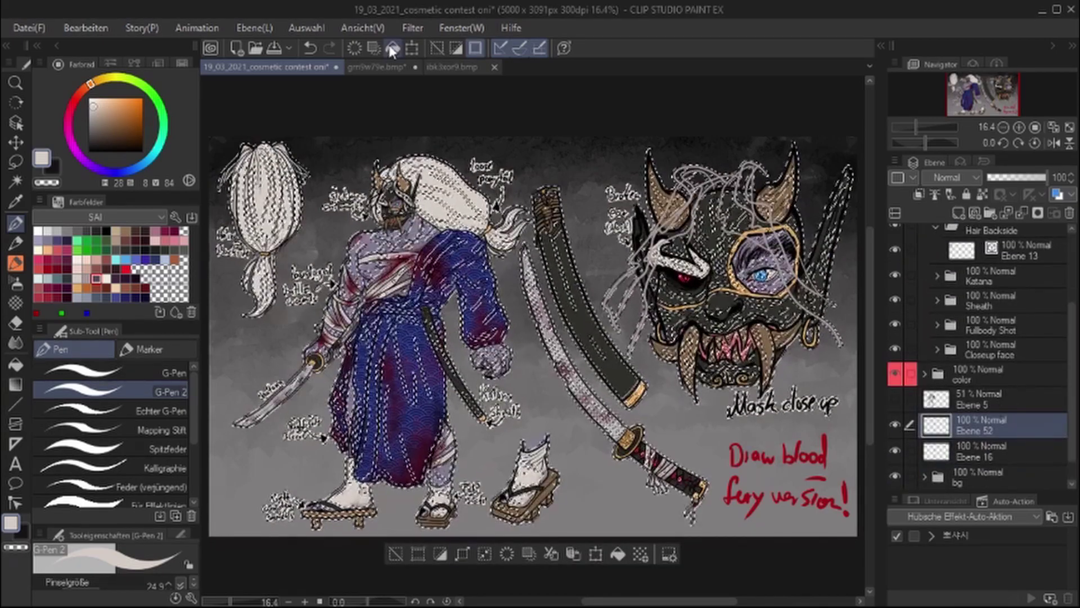
key(ctrl+d)
Extend the off-white outline around the color folder's shapes, merging it into Ebene 16 with a lighter cream colour
ctrl+click(938, 375)
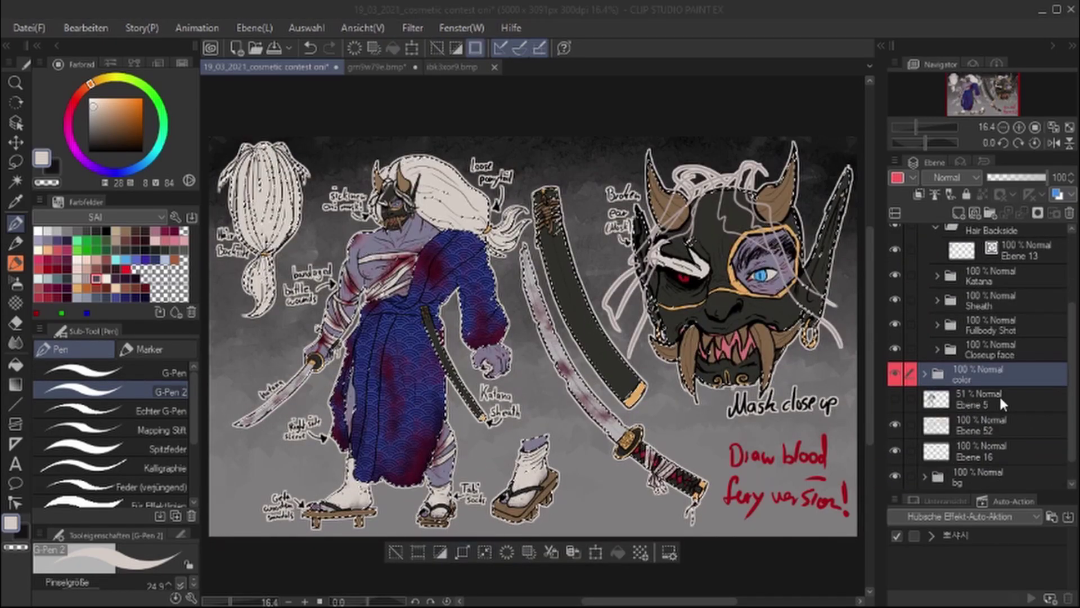
key(ctrl+d)
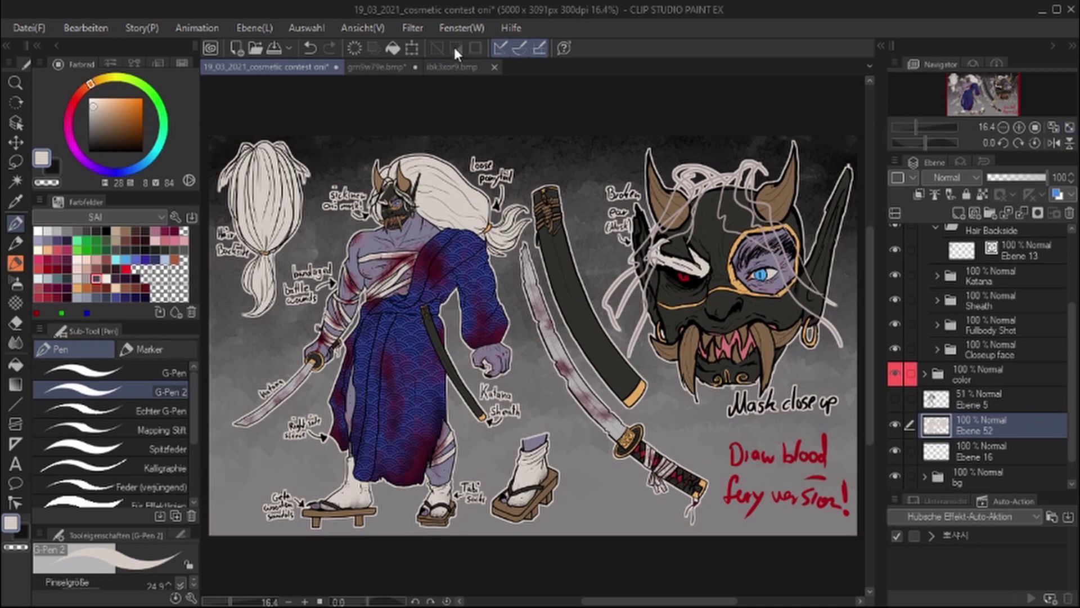
key(ctrl+e)
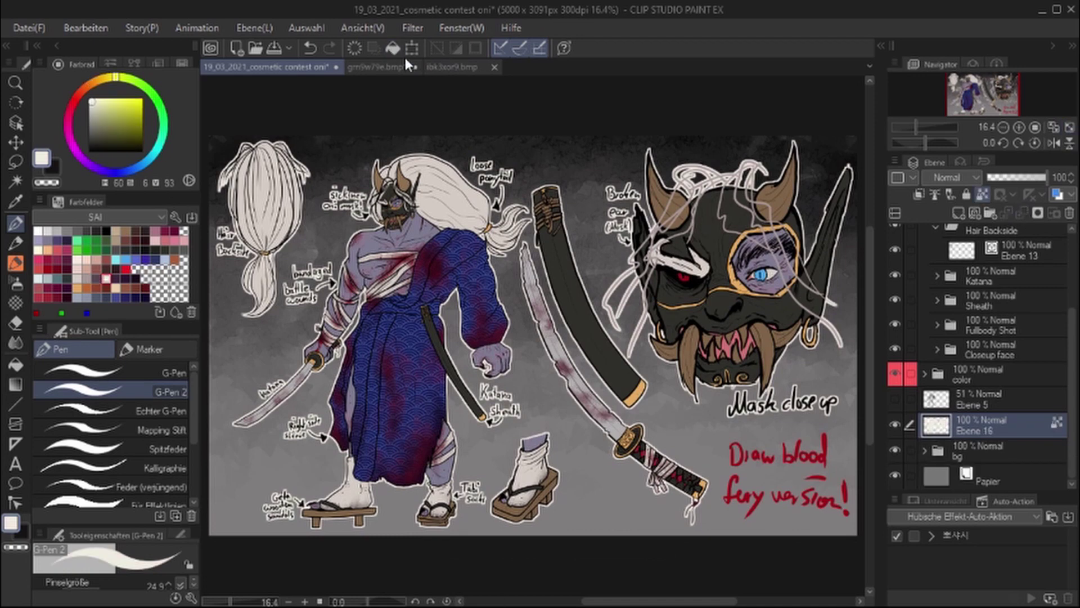
key(ctrl+z)
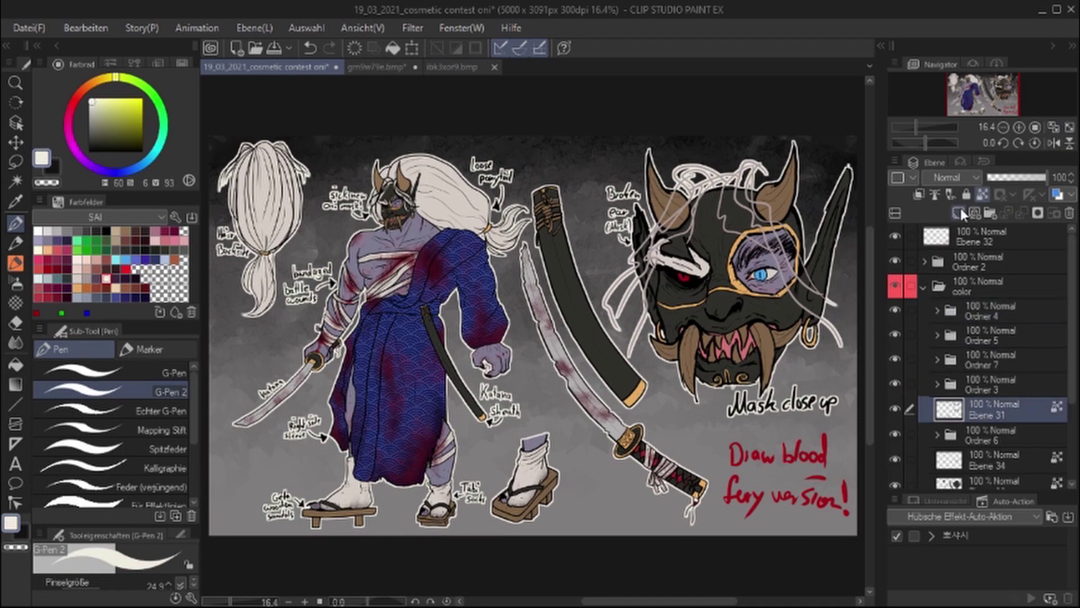
Shade the mask's horns and tusks dark red with the Reibung brush on a new layer clipped to Ebene 31
click(16, 263)
click(16, 303)
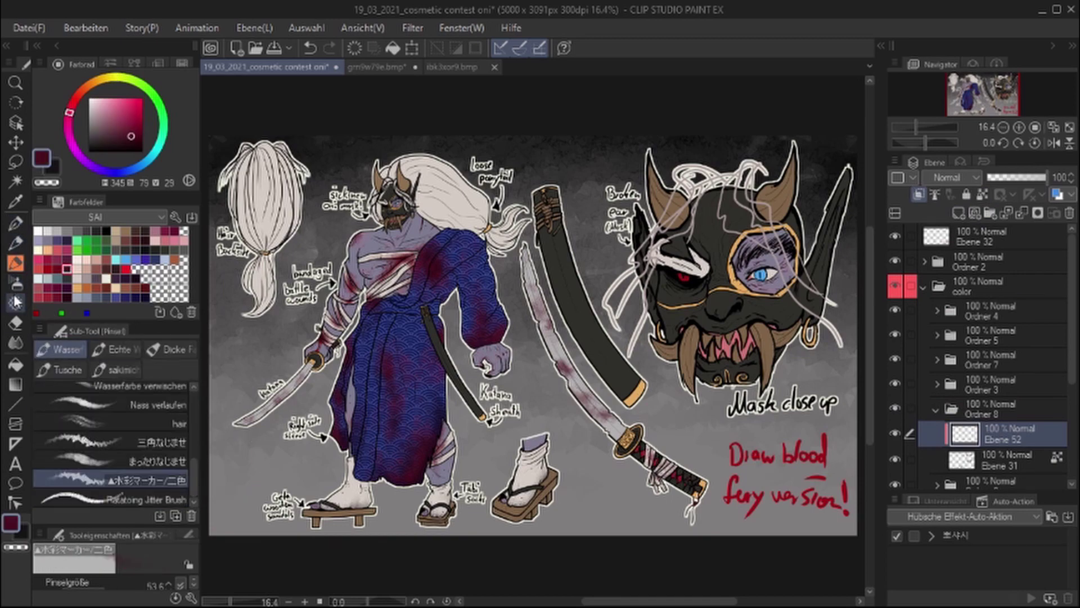
click(169, 413)
scroll(590, 284, up, 4)
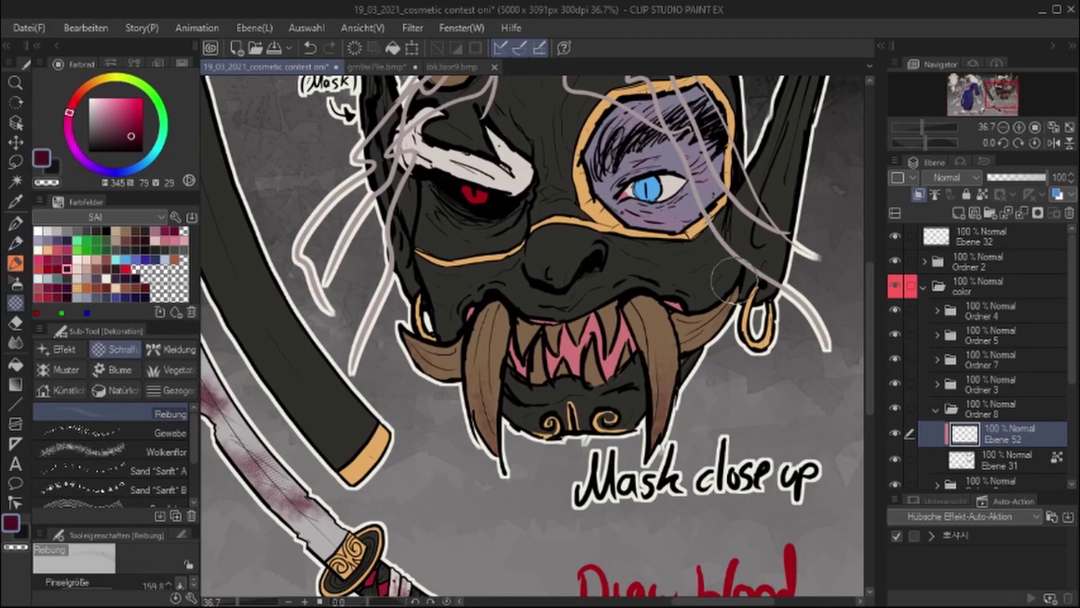
scroll(729, 279, up, 10)
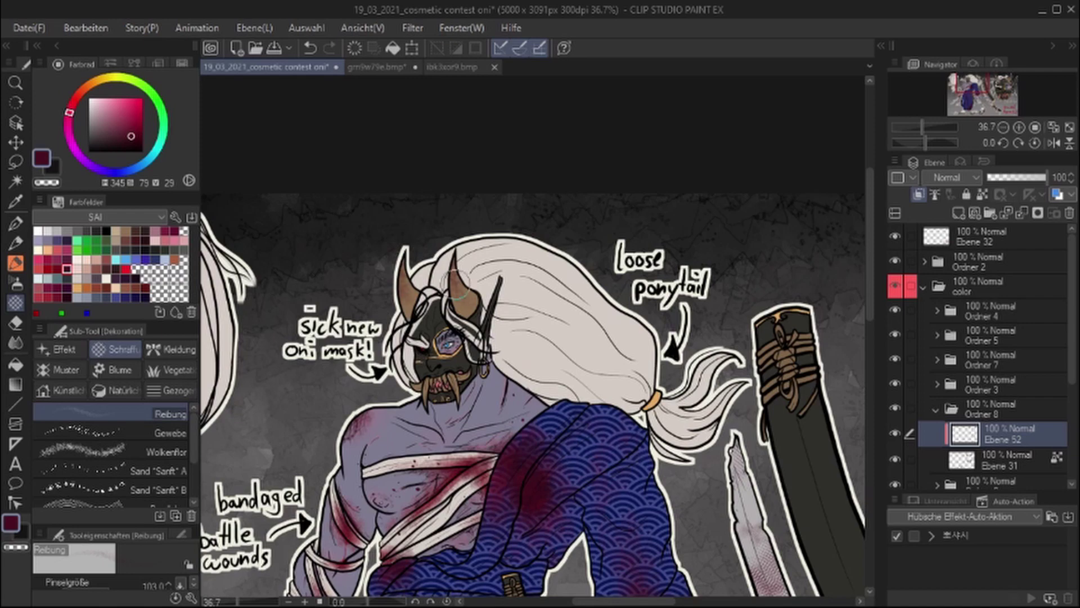
click(1054, 129)
Darken the horns and wooden sandals in near-black with the watercolour marker brush on a new clipped layer in Ordner 8
key(ctrl+shift+n)
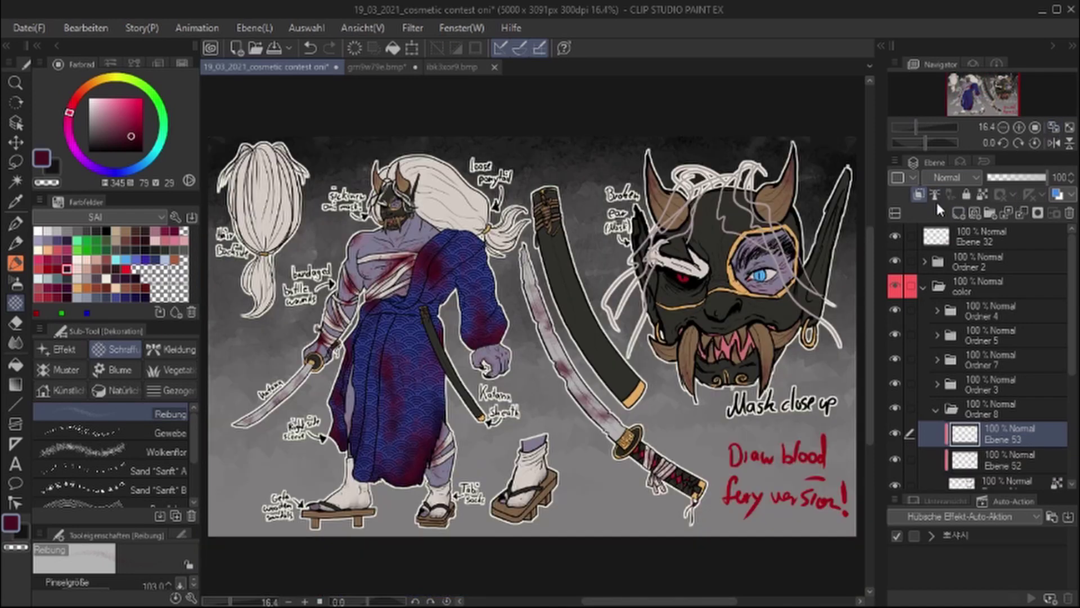
click(15, 262)
scroll(712, 269, up, 6)
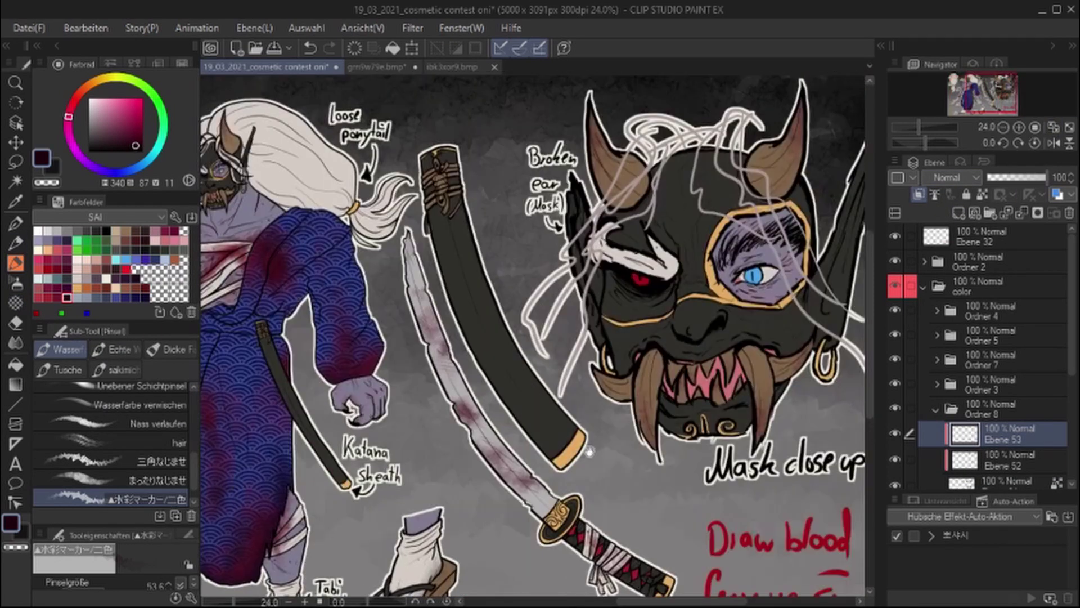
scroll(675, 389, left, 5)
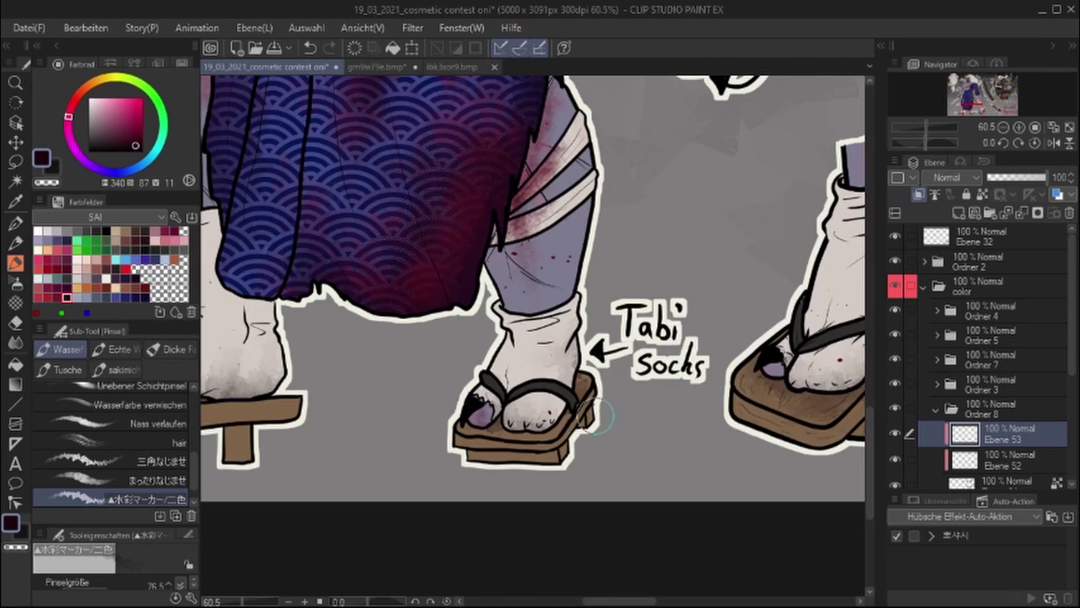
Spatter dark red specks over the horns and sandals with the Spritzer airbrush on another clipped layer in Ordner 8, and save the file
key(ctrl+shift+n)
key(b)
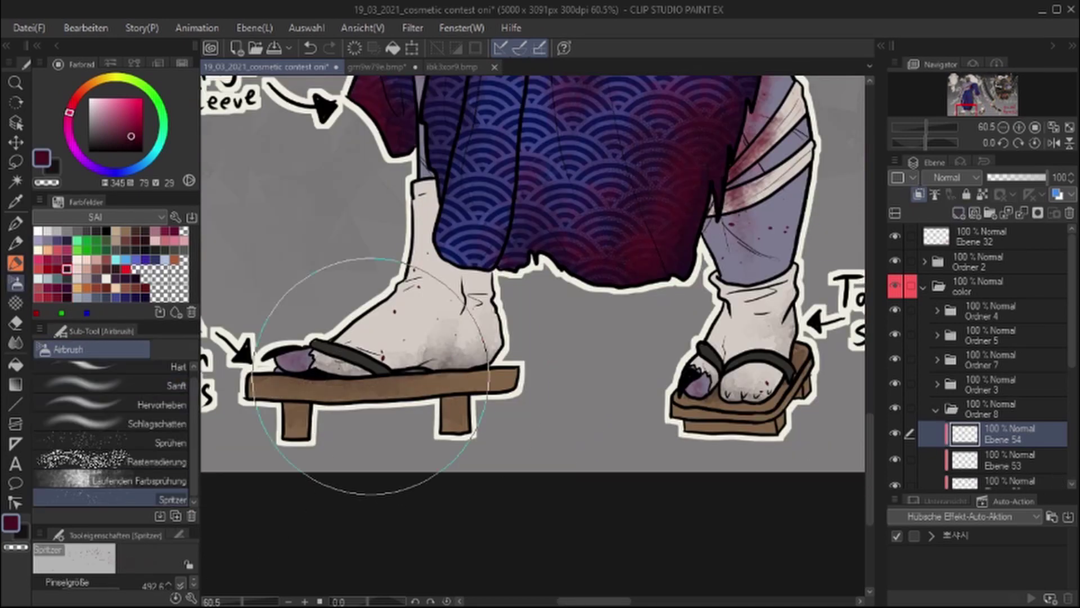
scroll(723, 458, down, 5)
scroll(803, 497, down, 1)
key(ctrl+s)
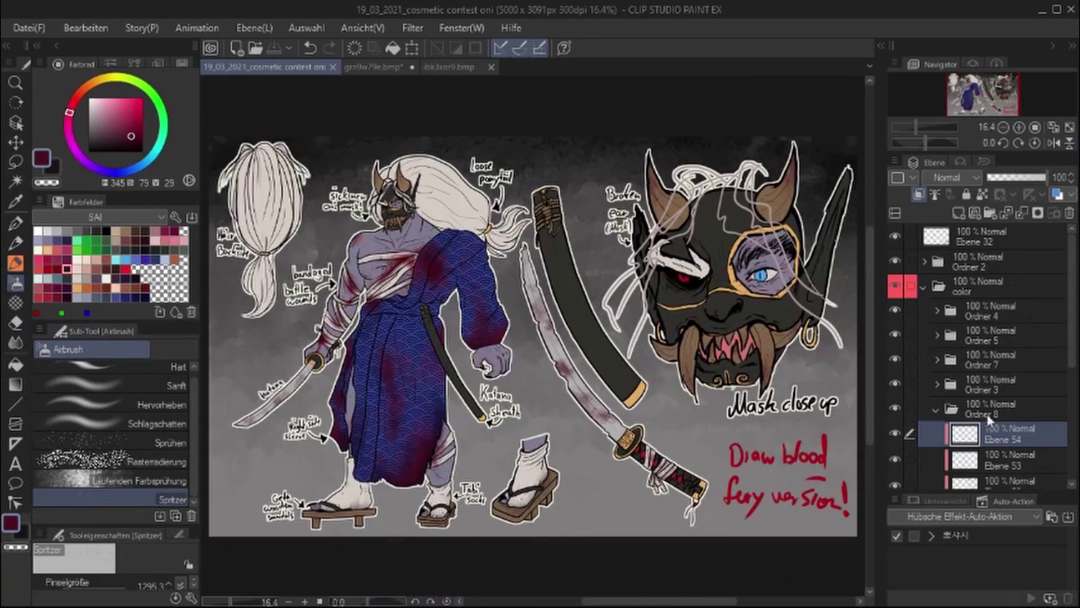
Put Ebene 36 in a new folder and shade its dark shapes in dark red with the Reibung brush on a new clipped layer
click(1007, 460)
scroll(893, 394, down, 2)
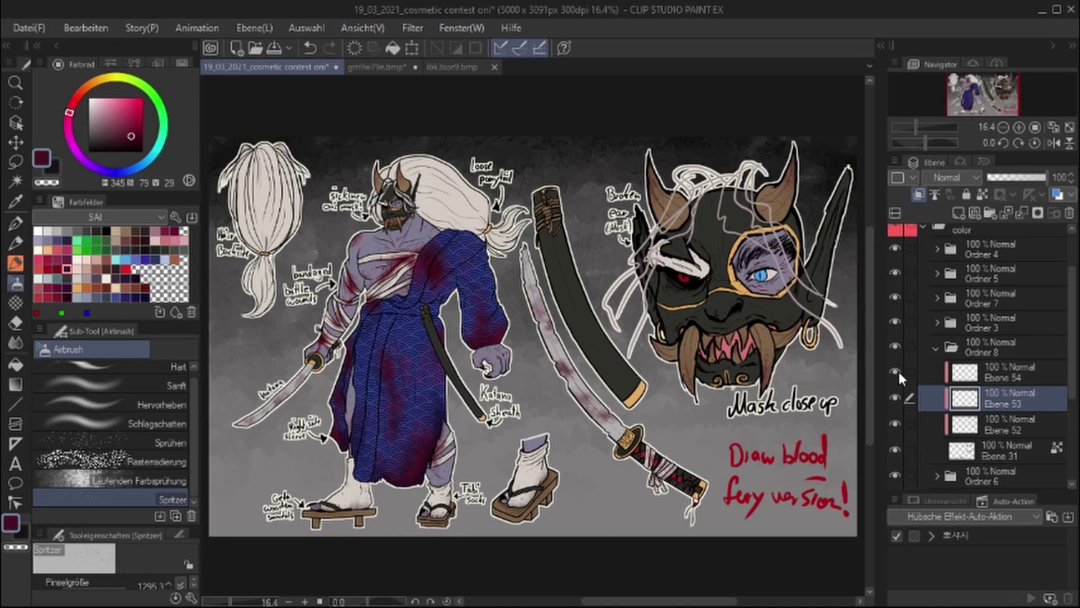
click(957, 428)
key(b)
click(936, 347)
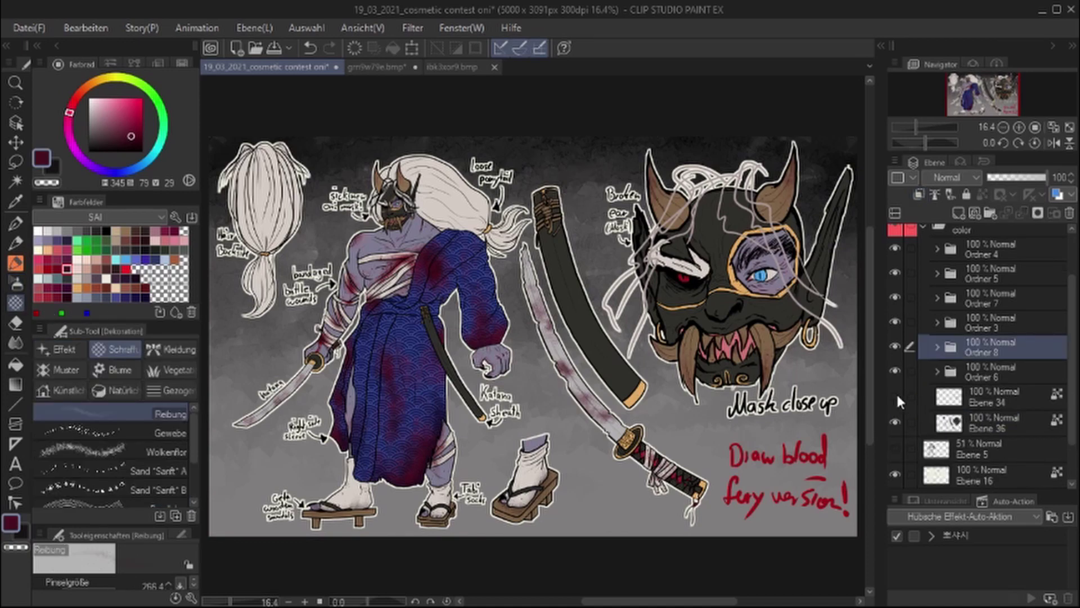
click(1007, 447)
drag(655, 304, 601, 264)
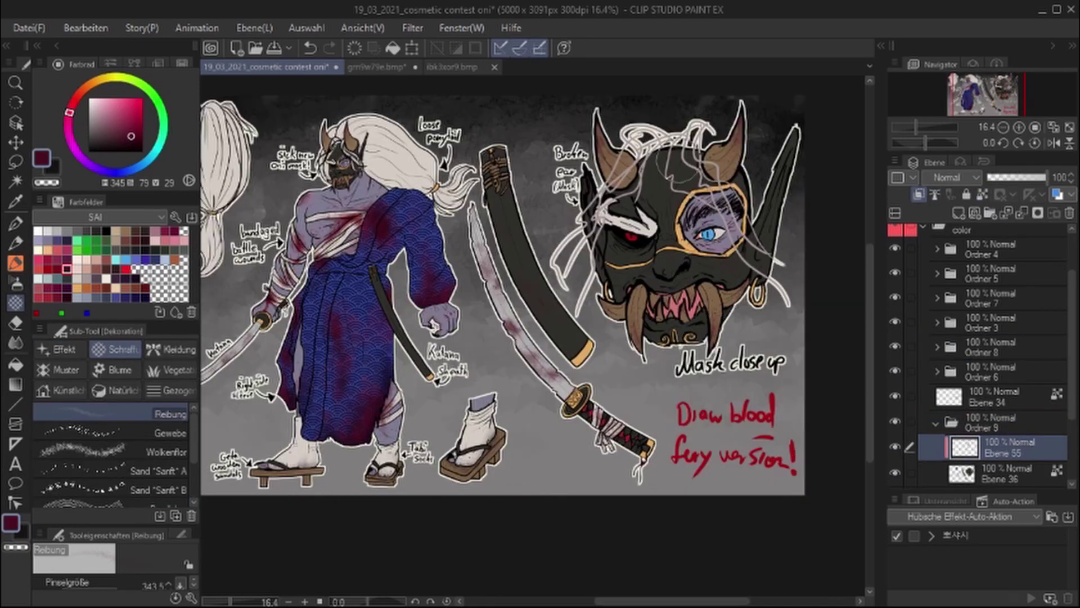
scroll(613, 423, up, 5)
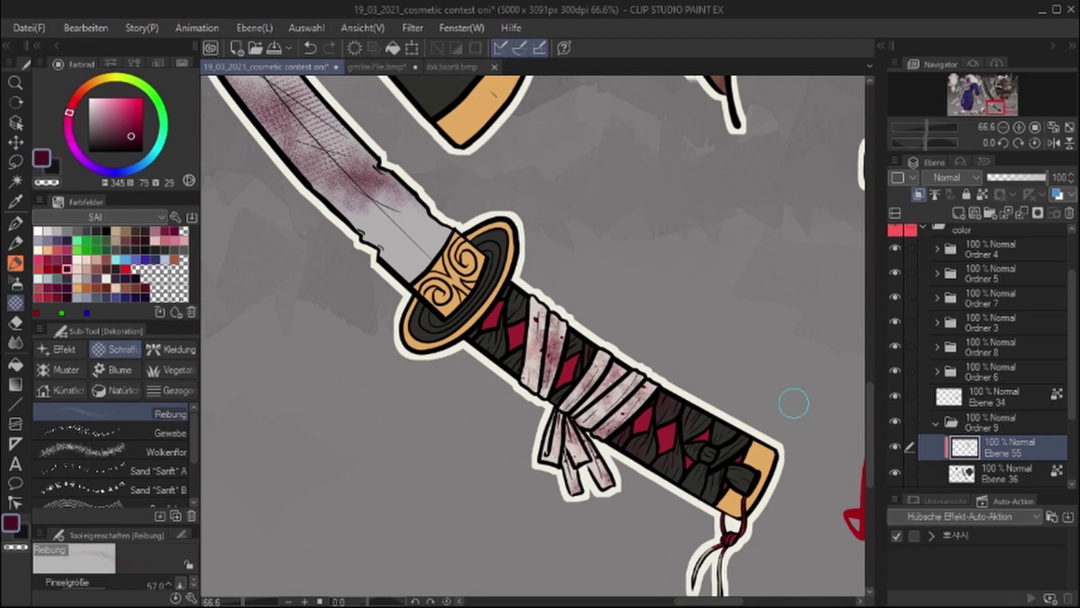
scroll(794, 403, down, 2)
drag(501, 390, 262, 366)
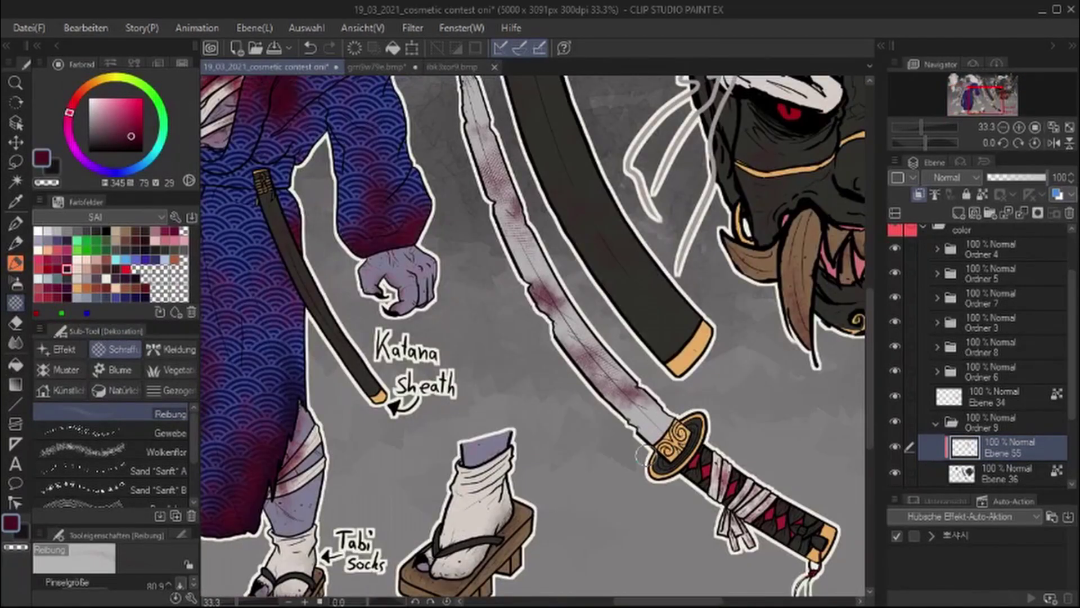
Brush brighter red Reibung stains onto the mask and katana sheath on a new clipped layer directly above Ebene 36
scroll(504, 343, down, 1)
key(ctrl+shift+n)
scroll(504, 343, up, 1)
mouse_move(641, 485)
mouse_down()
mouse_move(551, 127)
mouse_move(586, 163)
mouse_move(304, 278)
mouse_move(329, 529)
mouse_up()
drag(732, 315, 281, 337)
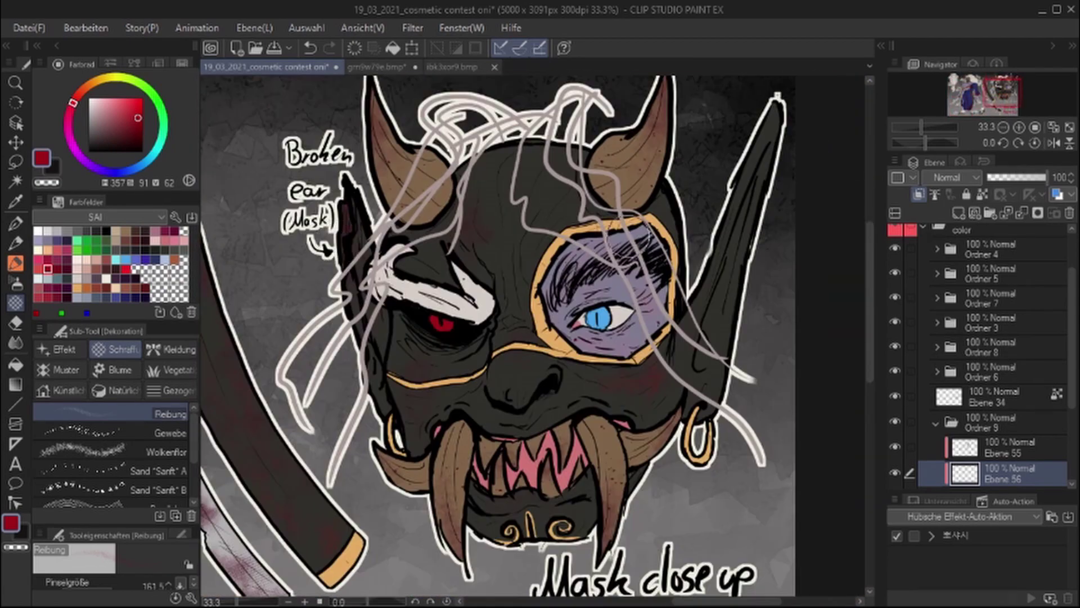
scroll(793, 259, down, 2)
scroll(478, 389, up, 3)
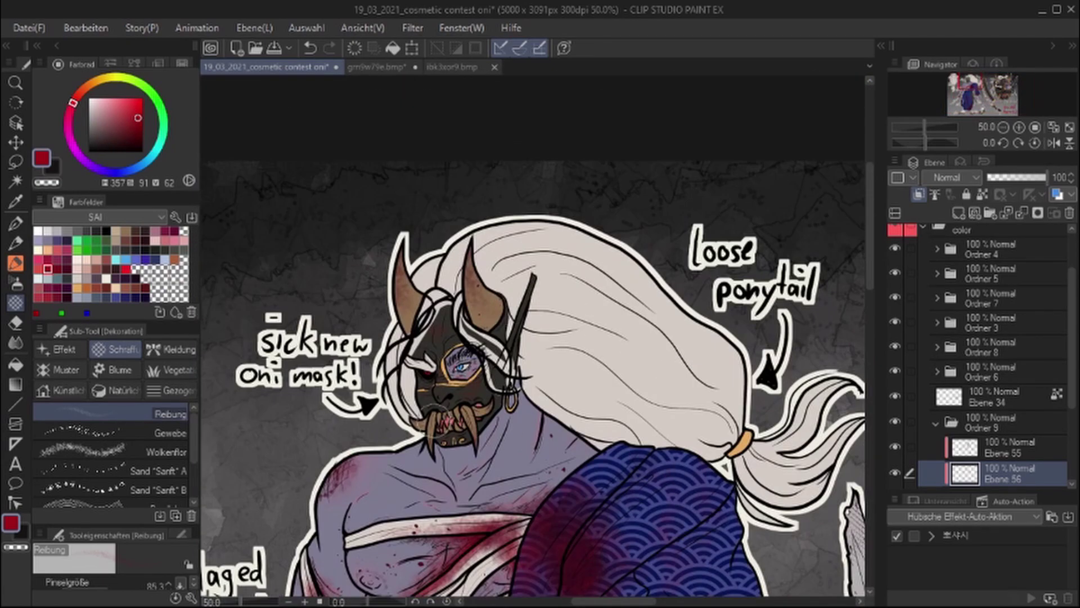
key(ctrl+0)
scroll(976, 432, down, 1)
Spatter dark red specks over the sheath and mask with the Spritzer airbrush on a new clipped layer directly above Ebene 36
key(ctrl+shift+n)
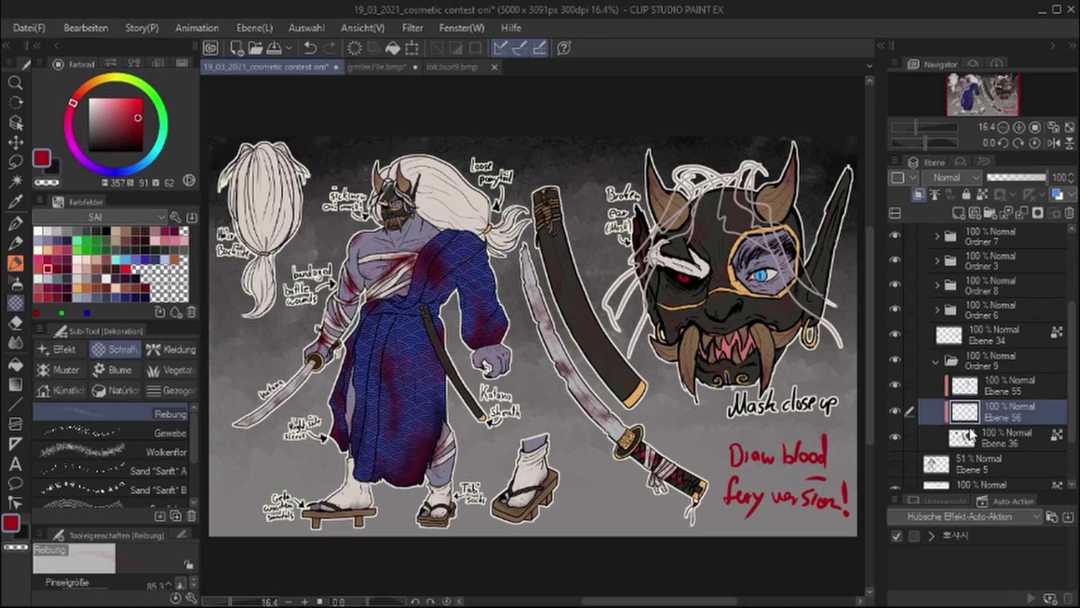
key(b)
drag(627, 397, 605, 398)
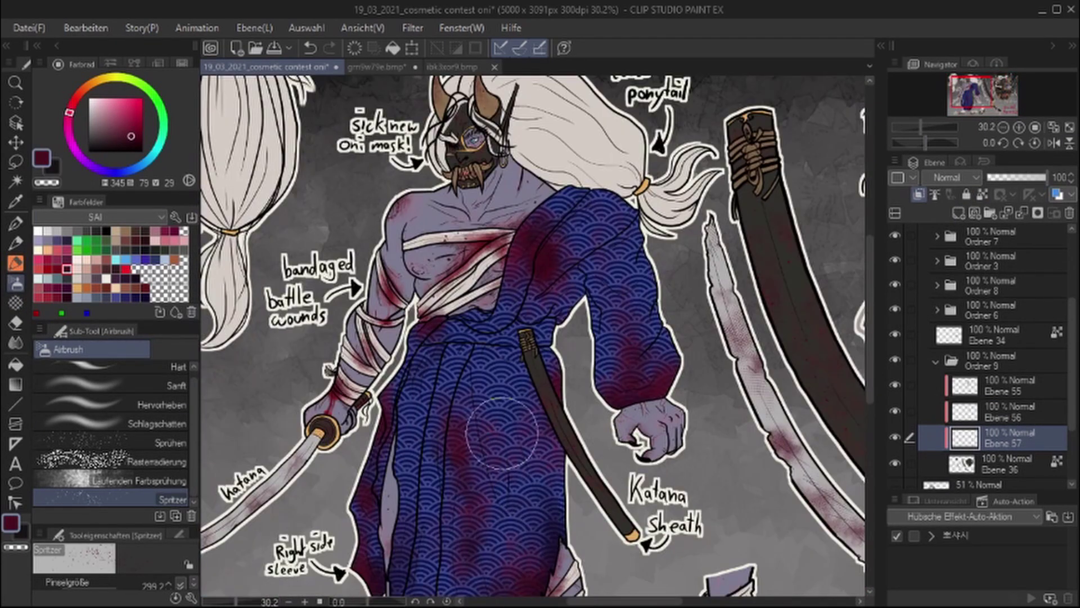
drag(557, 476, 523, 475)
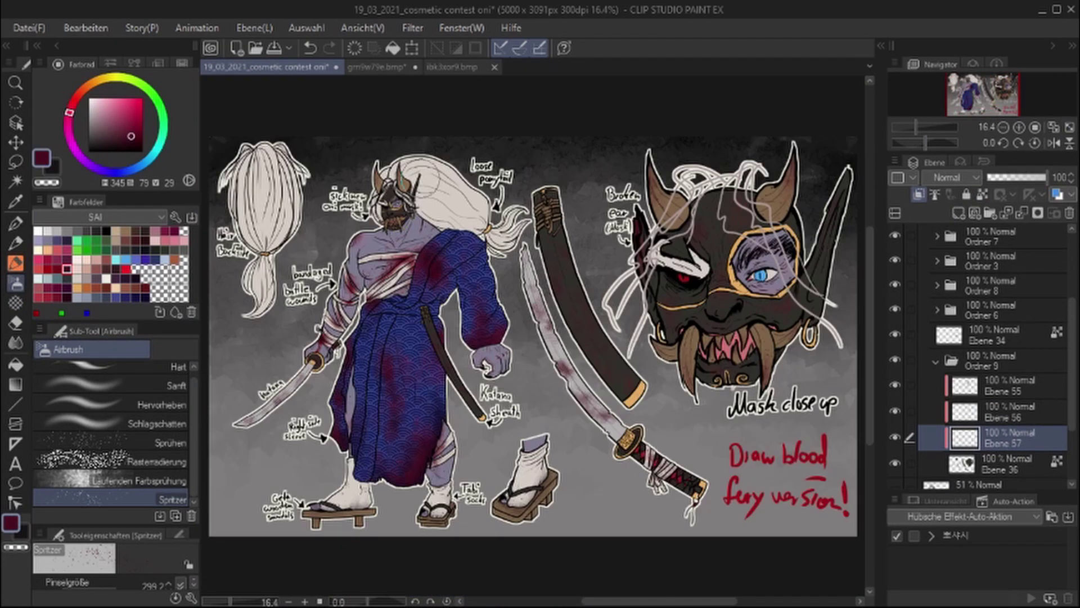
Add dark red Spritzer spatter and Reibung shading on two new clipped layers above Ebene 29 in Ordner 7, and save the file
scroll(897, 349, up, 5)
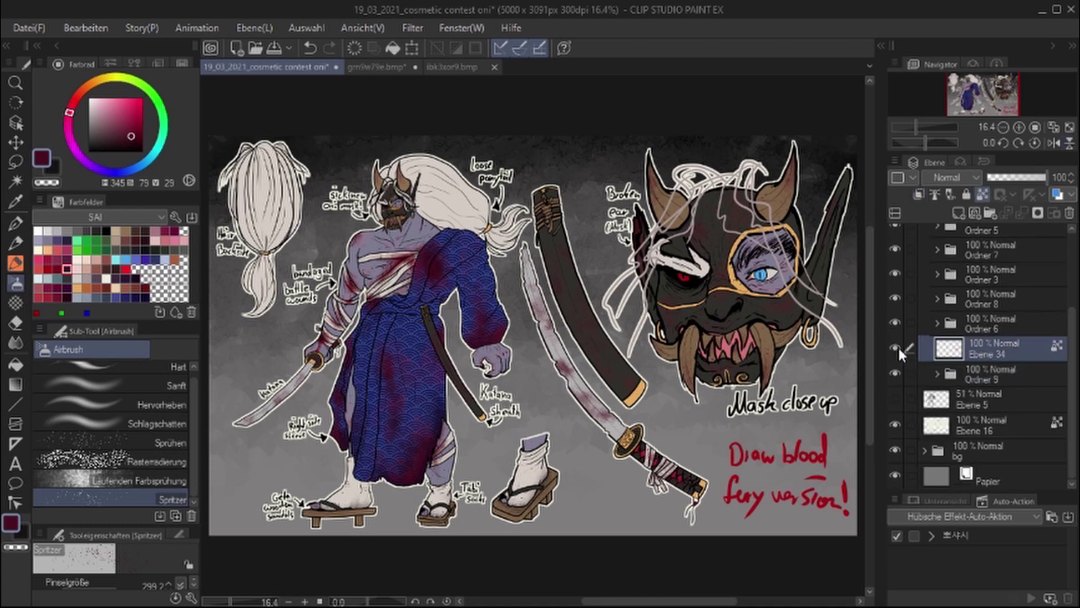
click(936, 355)
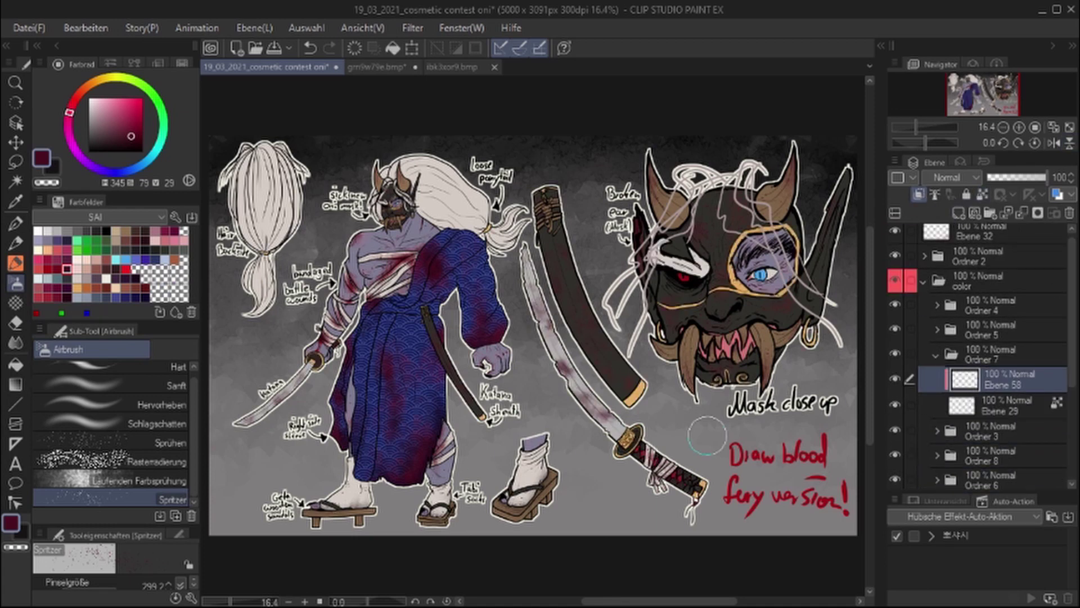
click(16, 303)
key(ctrl+shift+n)
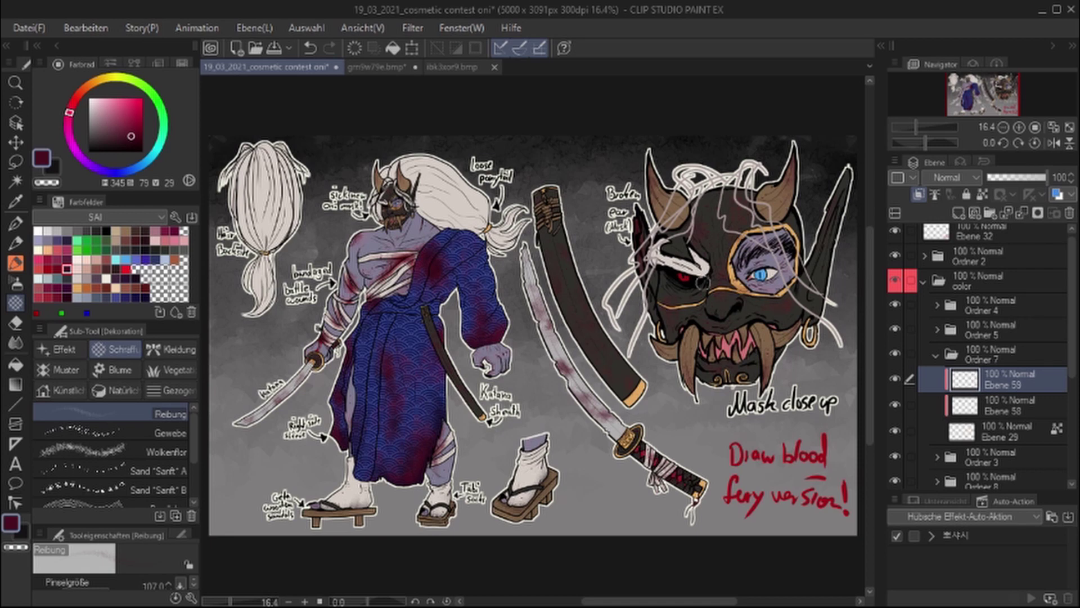
key(ctrl+s)
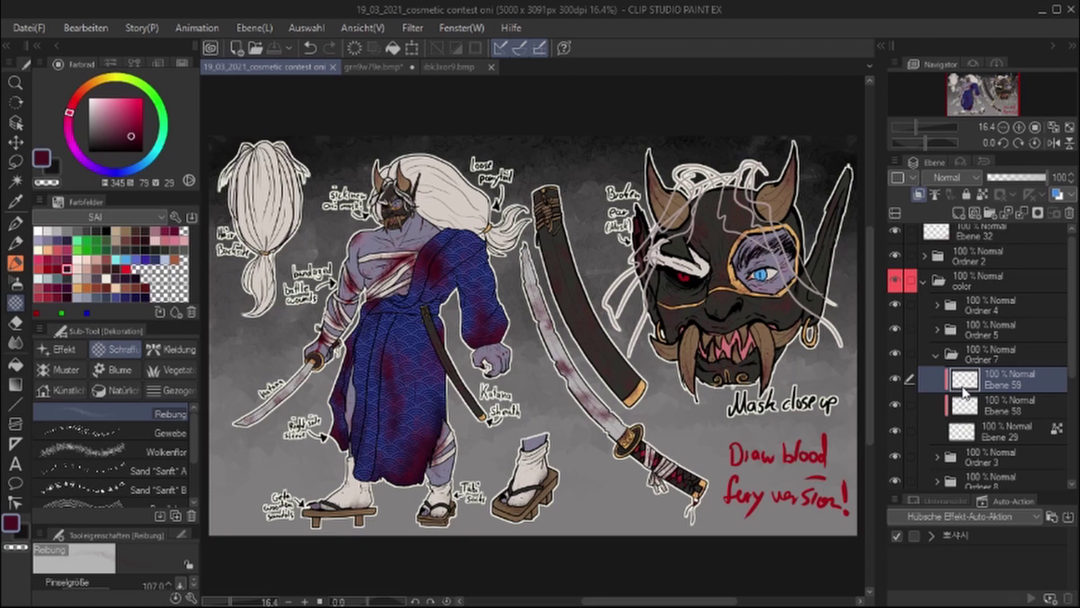
Add a Hinzufügen (Schein) layer above the color folder and start a red glow over the kimono with the watercolour marker
click(922, 282)
click(959, 212)
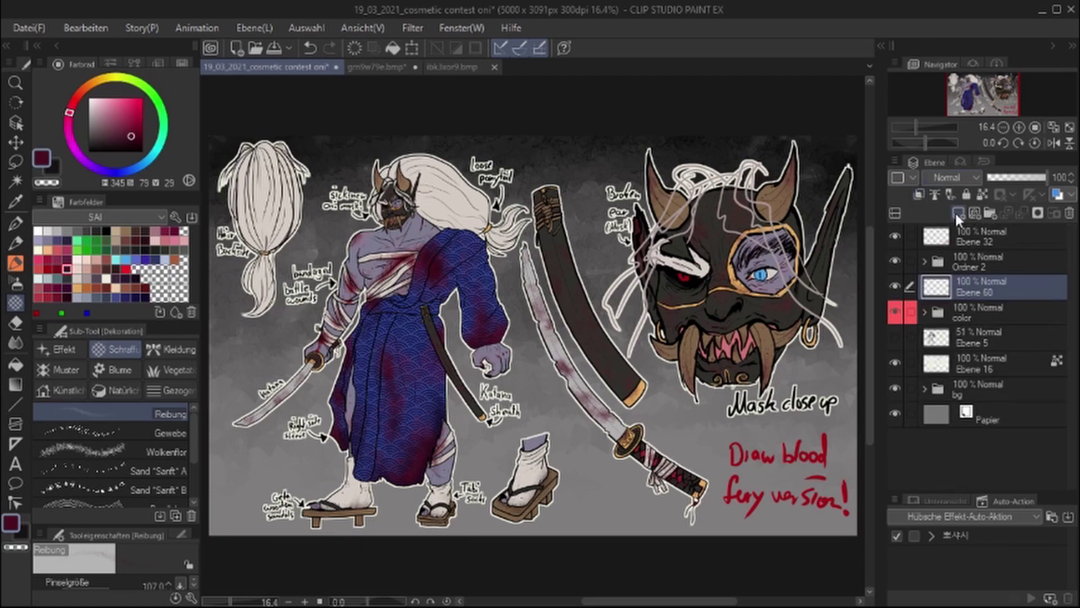
key(b)
click(52, 263)
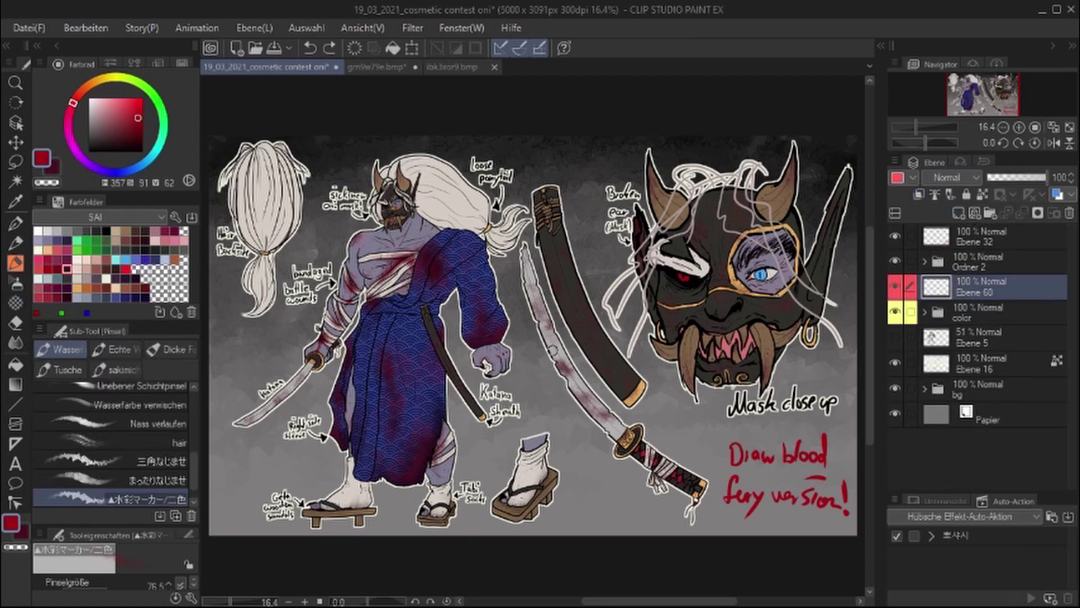
scroll(558, 383, up, 1)
scroll(557, 382, up, 5)
drag(558, 383, 293, 451)
drag(358, 357, 587, 160)
scroll(533, 364, down, 2)
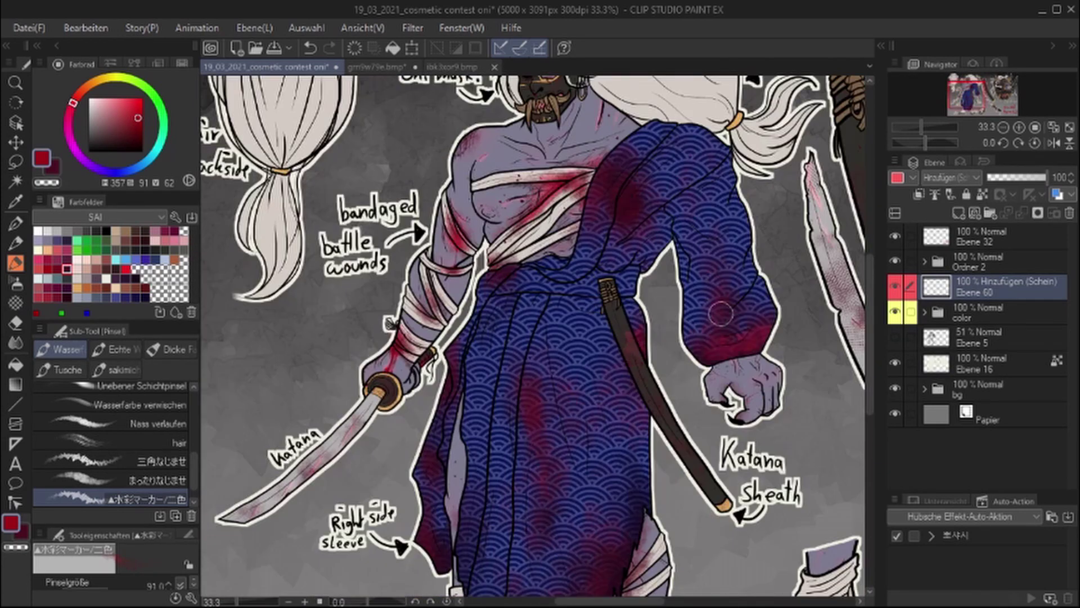
Paint red glow around the standing figure's horns, hair, shoulders and kimono sleeve
drag(474, 121, 484, 315)
drag(675, 337, 690, 276)
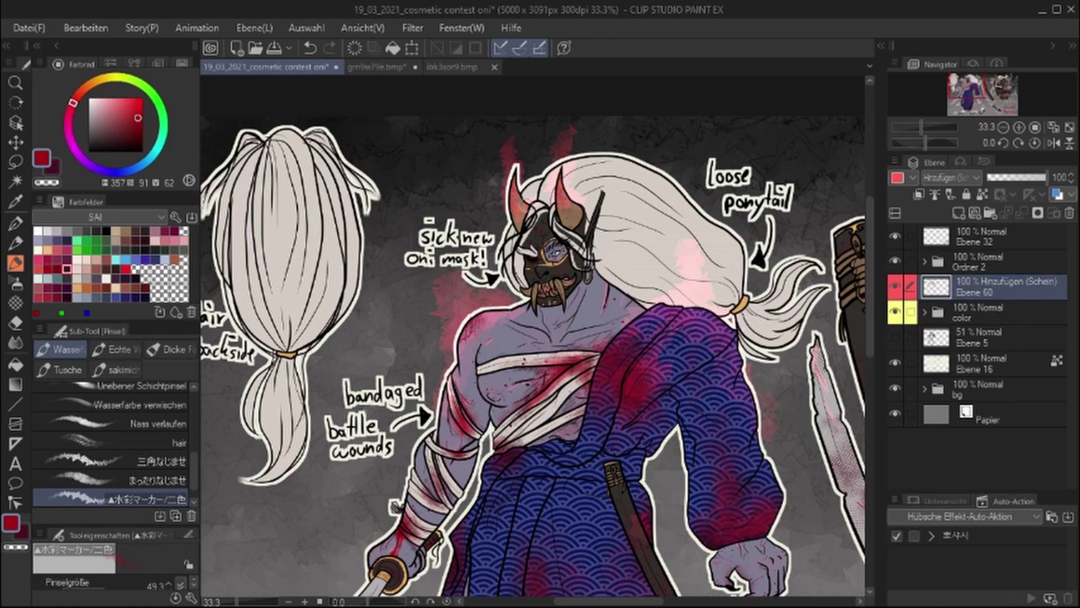
scroll(506, 264, up, 3)
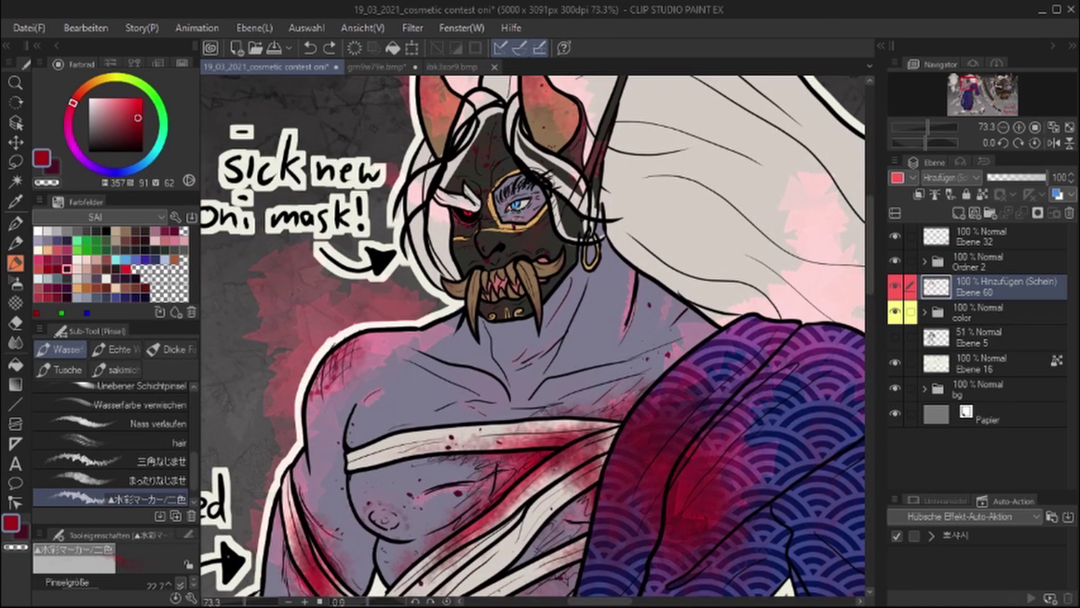
scroll(506, 264, down, 2)
scroll(638, 251, down, 2)
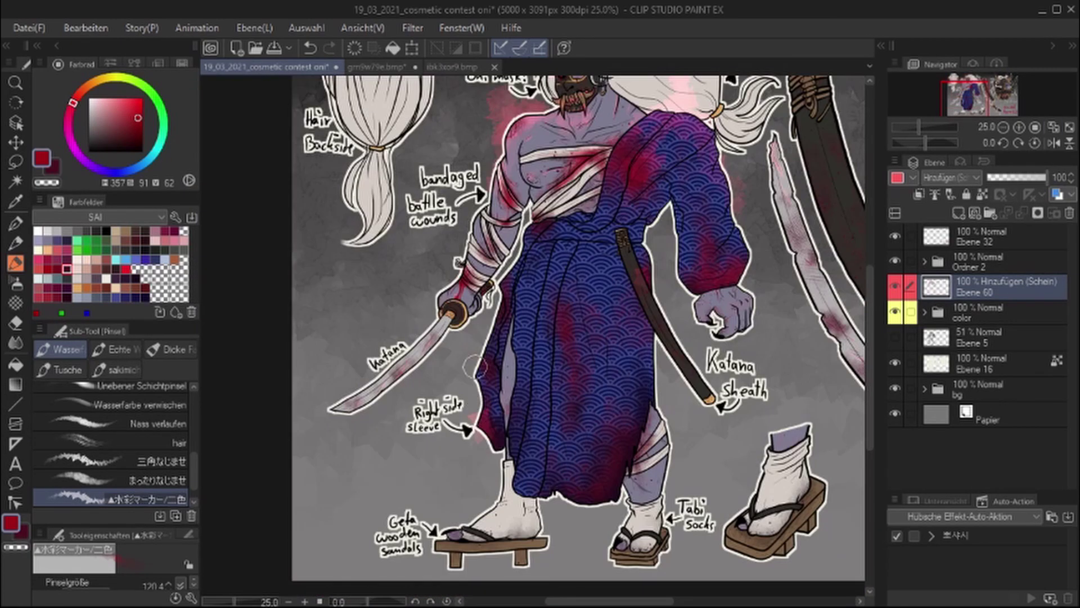
Paint red glow around the katana and the close-up mask's horns, ears and tusks
drag(445, 275, 270, 371)
drag(844, 337, 112, 360)
drag(475, 143, 446, 161)
scroll(447, 161, down, 3)
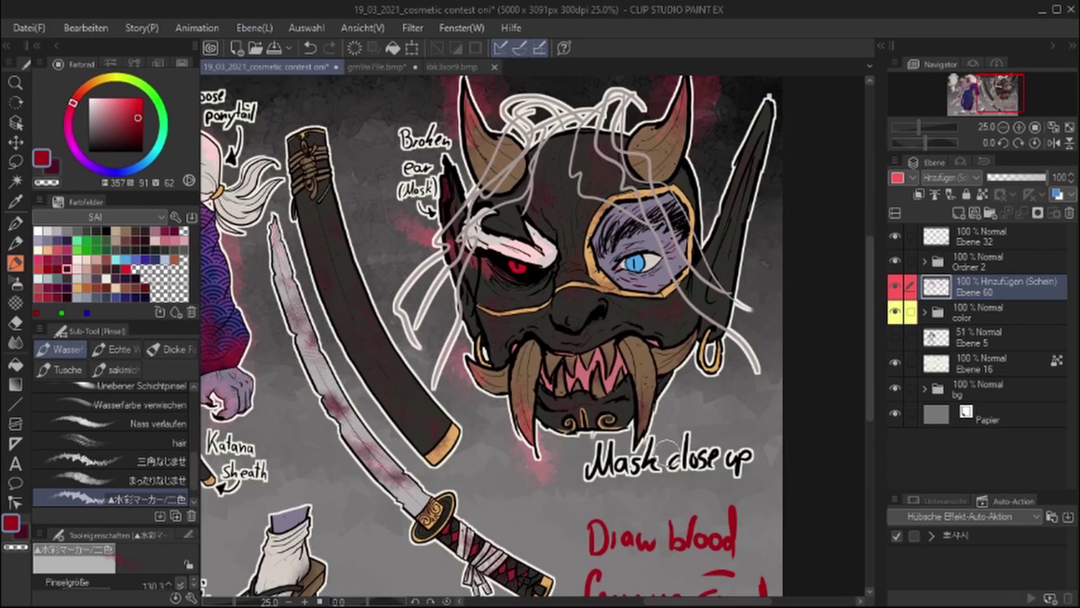
scroll(485, 403, up, 1)
scroll(485, 403, right, 1)
scroll(656, 168, down, 3)
scroll(656, 168, left, 2)
scroll(655, 169, up, 1)
key(ctrl+0)
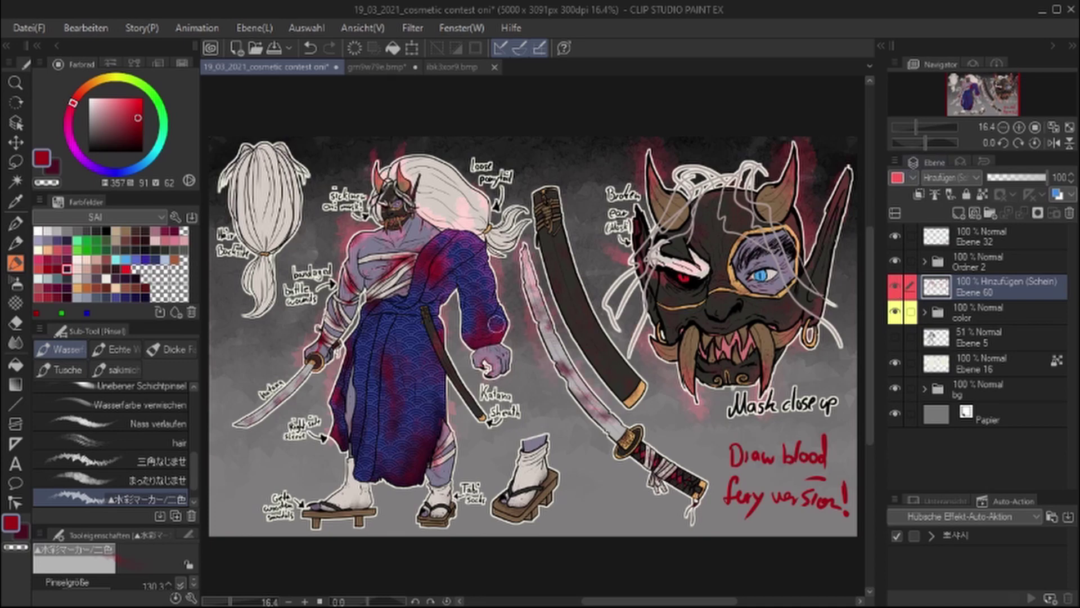
Replace the red note on Ebene 32 with a black handwritten signature in G-Pen 2, resized and placed beside the large katana's hilt
click(990, 236)
key(p)
mouse_move(568, 444)
mouse_down()
mouse_move(655, 394)
mouse_move(771, 405)
mouse_up()
key(ctrl+a)
key(ctrl+t)
scroll(540, 316, up, 3)
mouse_move(603, 386)
mouse_down()
mouse_move(529, 349)
mouse_move(658, 394)
mouse_move(574, 388)
mouse_move(471, 327)
mouse_up()
key(Return)
Duplicate the signature and place a smaller copy between the hair back view and the figure's shoulder
key(ctrl+c)
key(ctrl+v)
key(ctrl+t)
scroll(471, 326, down, 2)
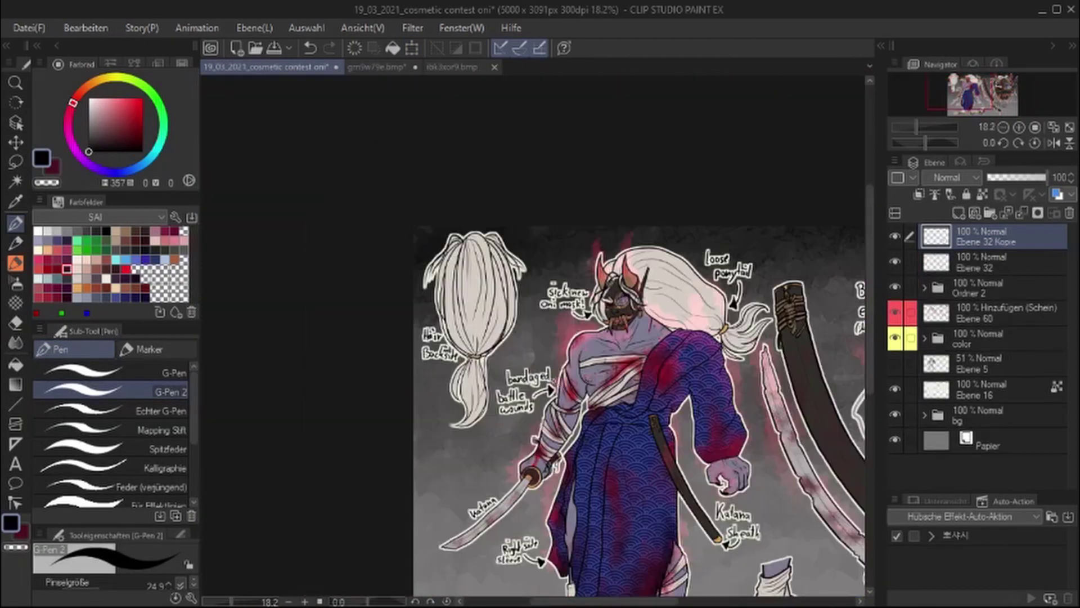
scroll(527, 335, up, 3)
drag(294, 201, 417, 212)
key(Return)
Duplicate the signature again and place the small copy between the standing figure's feet
scroll(417, 212, down, 3)
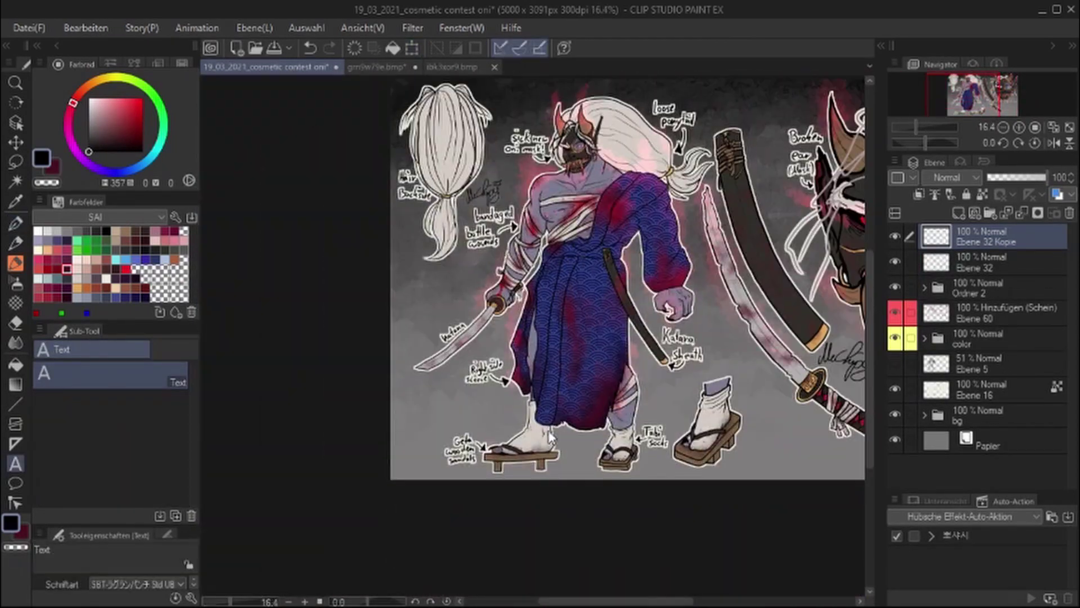
key(ctrl+c)
key(ctrl+v)
key(ctrl+t)
drag(751, 405, 394, 439)
scroll(393, 439, up, 4)
drag(366, 343, 568, 476)
key(Return)
Duplicate the signature once more and place the copy above the close-up mask, between its horns
key(ctrl+c)
key(ctrl+v)
scroll(568, 475, down, 3)
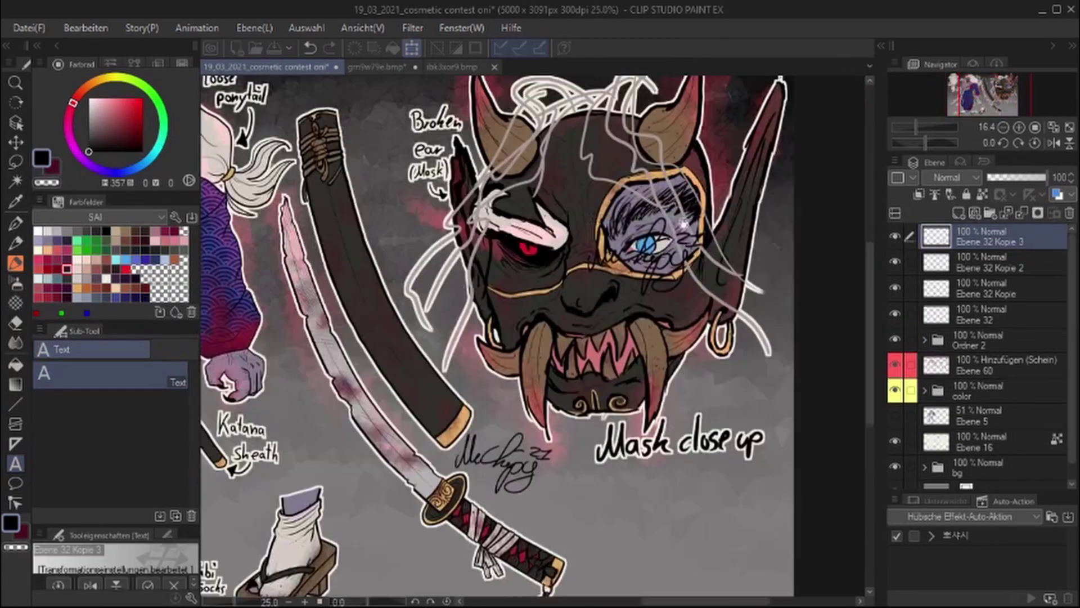
key(ctrl+t)
scroll(563, 225, up, 2)
key(Return)
Recolour the signature above the mask with its transparency locked, and merge the three signature copies down into Ebene 32
key(p)
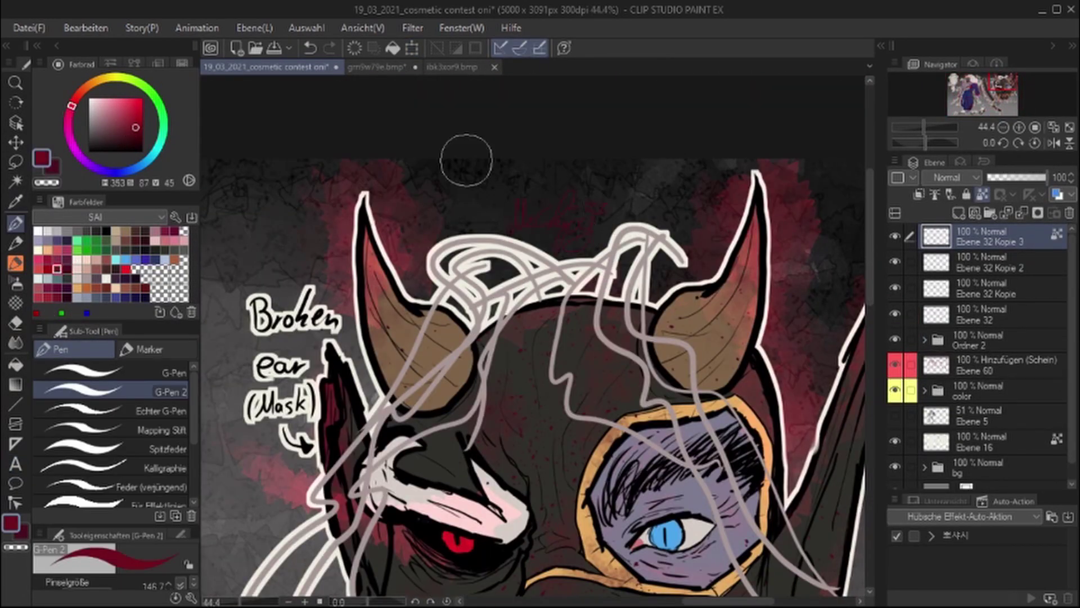
scroll(465, 163, down, 3)
click(1021, 213)
click(1021, 212)
click(1022, 212)
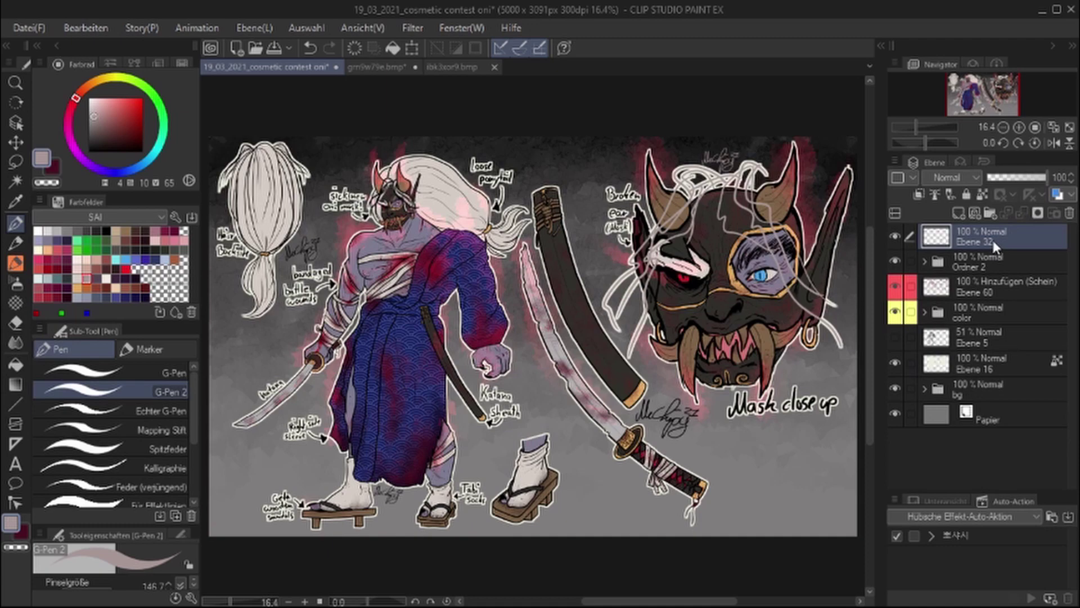
Create a new layer and handwrite the black title "Wounded Samurai" with the artist's byline below the mask close-up
click(959, 212)
key(d)
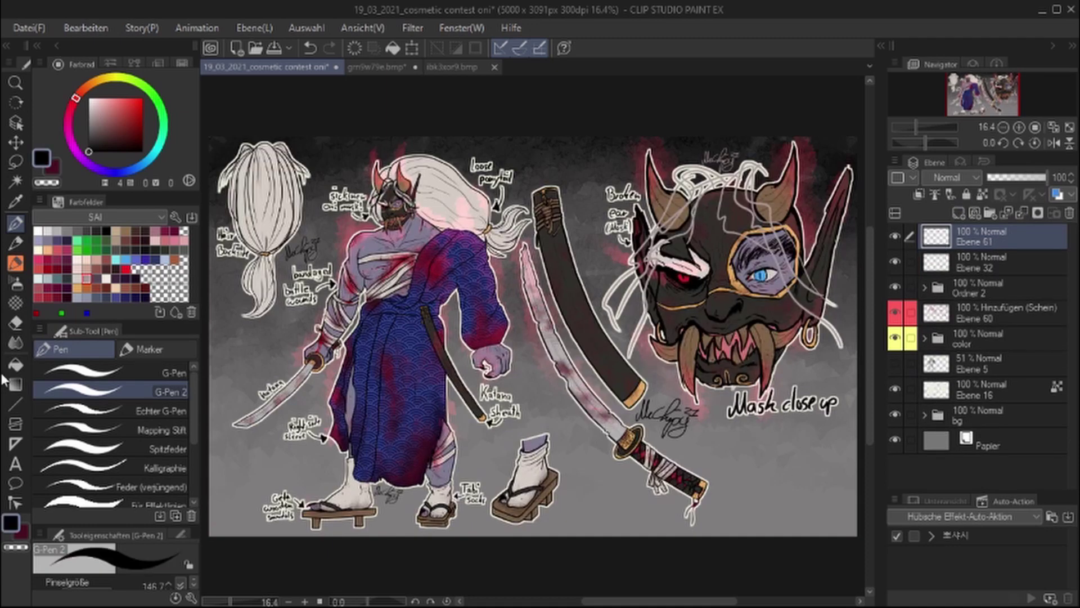
scroll(547, 355, up, 2)
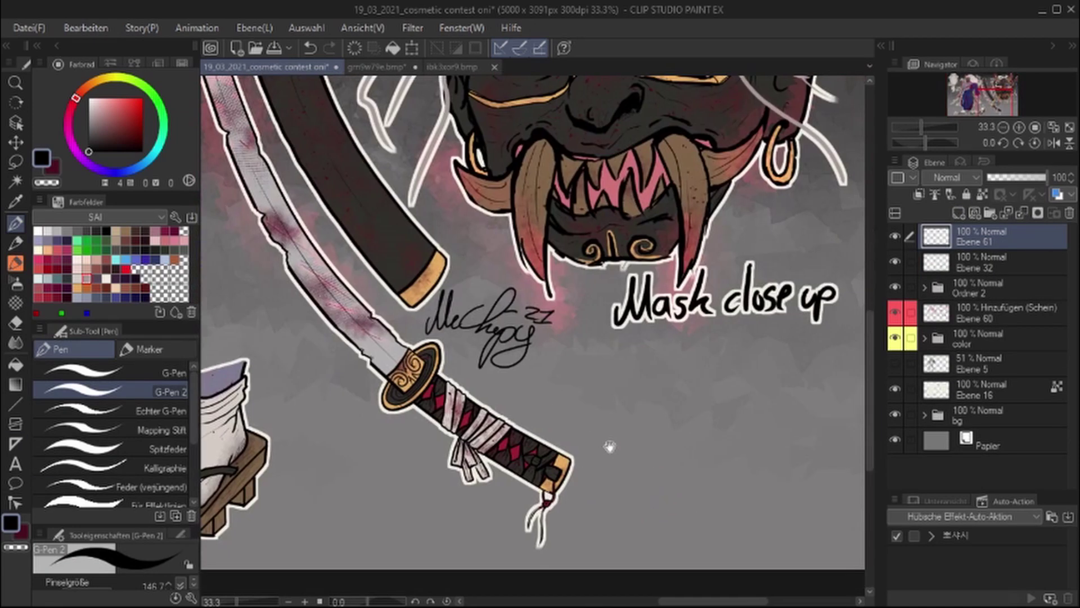
mouse_move(583, 360)
mouse_down()
mouse_move(655, 371)
mouse_move(742, 308)
mouse_move(722, 439)
mouse_up()
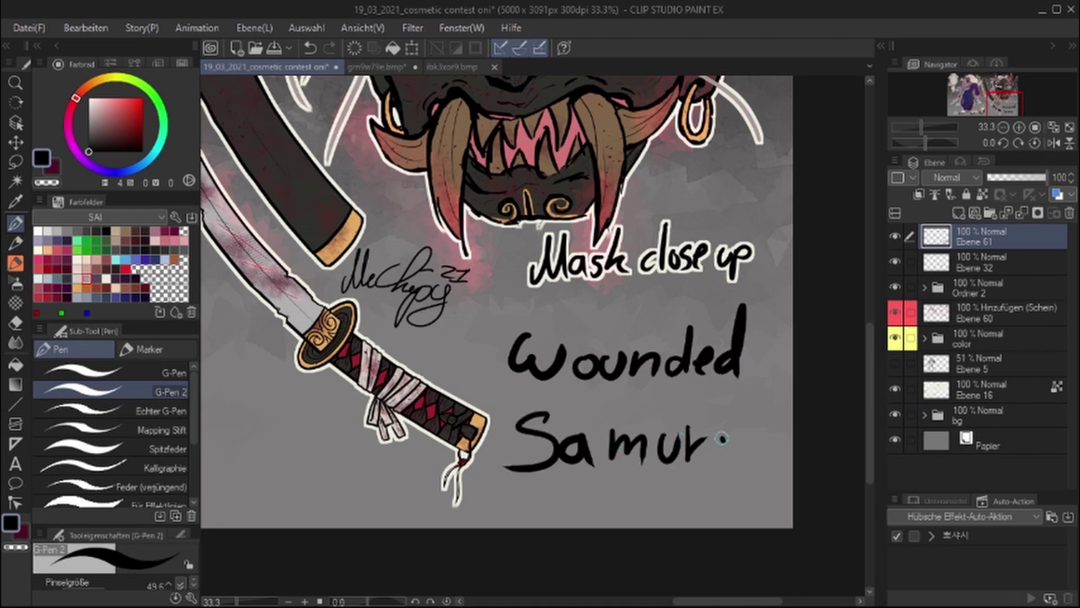
key(ctrl+0)
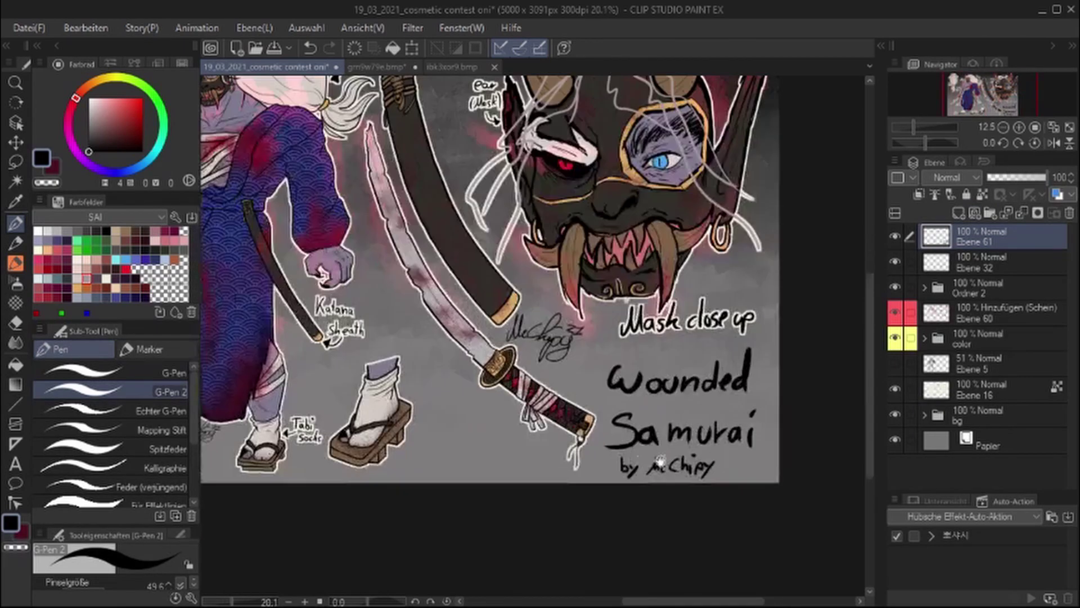
Select the title lettering and fill an off-white outline behind it on layer Ebene 16
scroll(584, 337, up, 2)
key(m)
drag(532, 265, 583, 445)
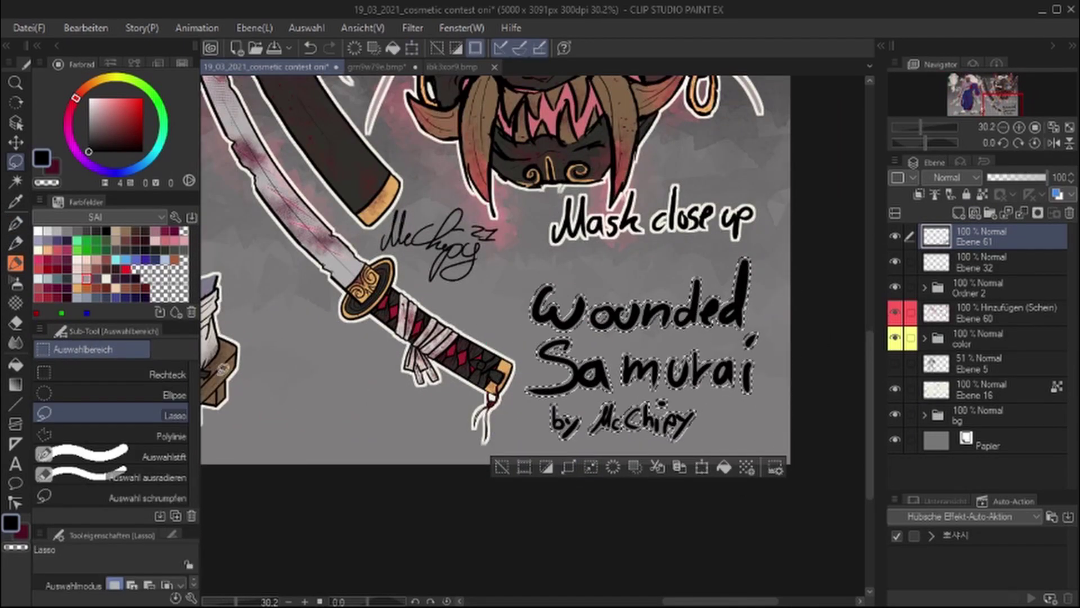
click(990, 390)
key(ctrl+d)
click(1068, 131)
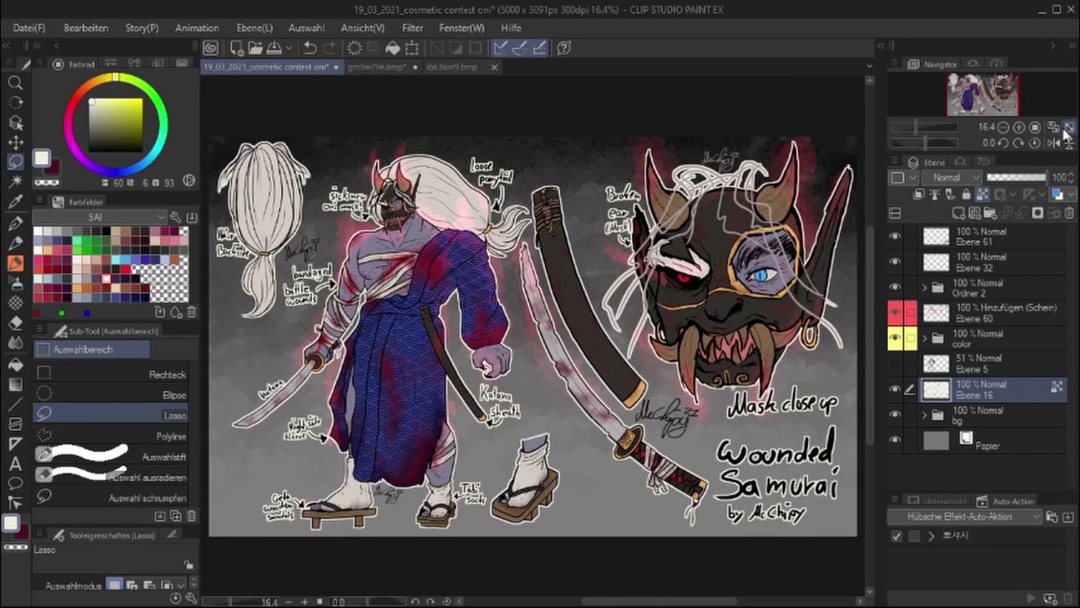
Recolour the title lettering on Ebene 61 dark purple with its transparency locked
click(1007, 231)
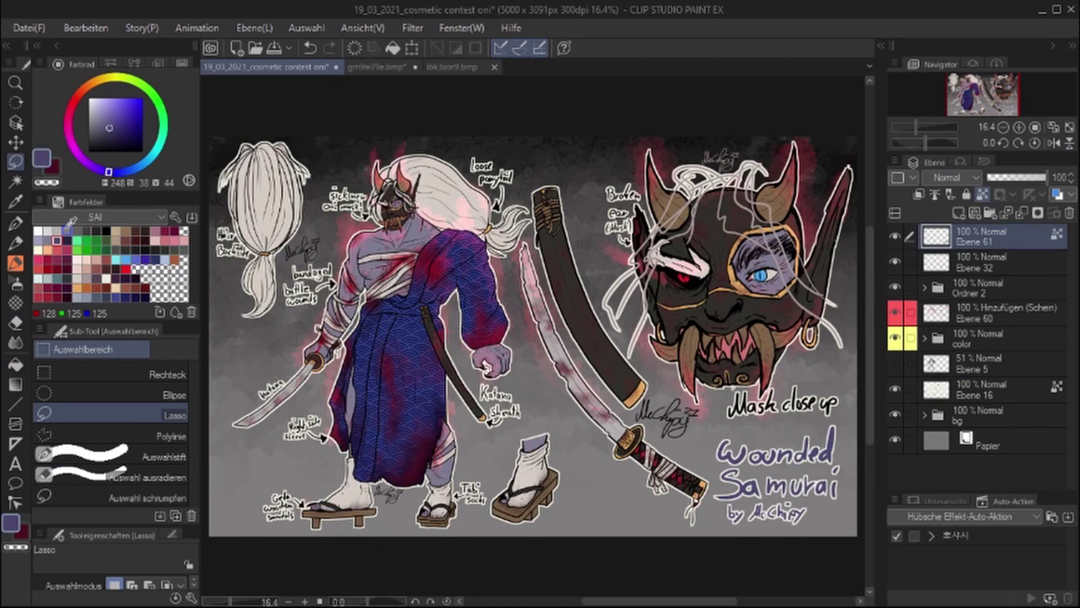
click(106, 288)
click(135, 241)
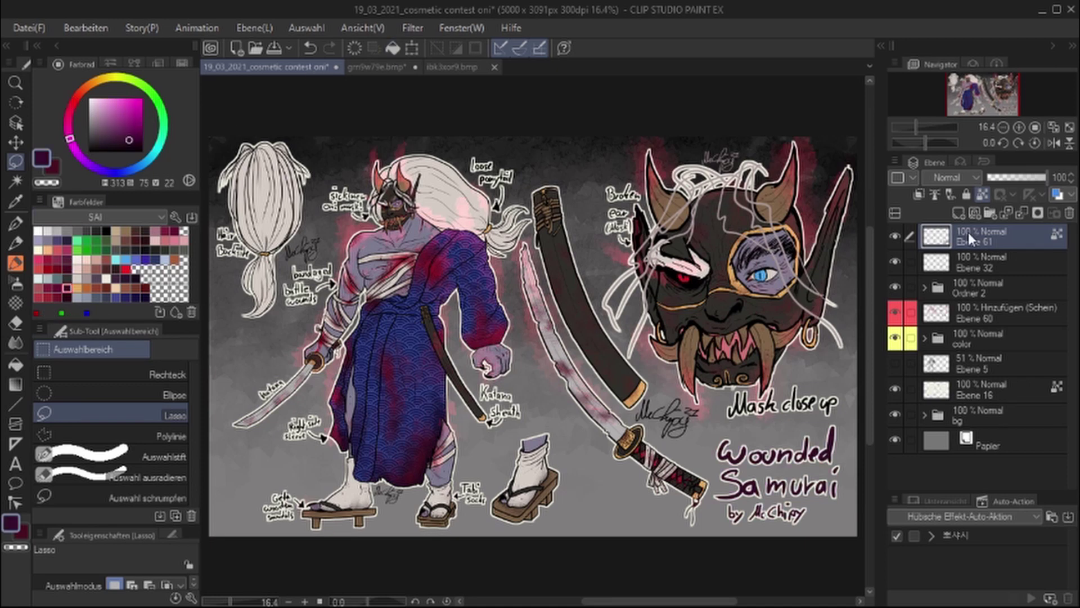
Add a two-line text watermark with the artist's byline and "Do NOT Repost!" over the kimono on its own layer
key(ctrl+shift+n)
key(t)
click(360, 338)
text(By McChipy)
key(Return)
text(Do NOT Repost!k)
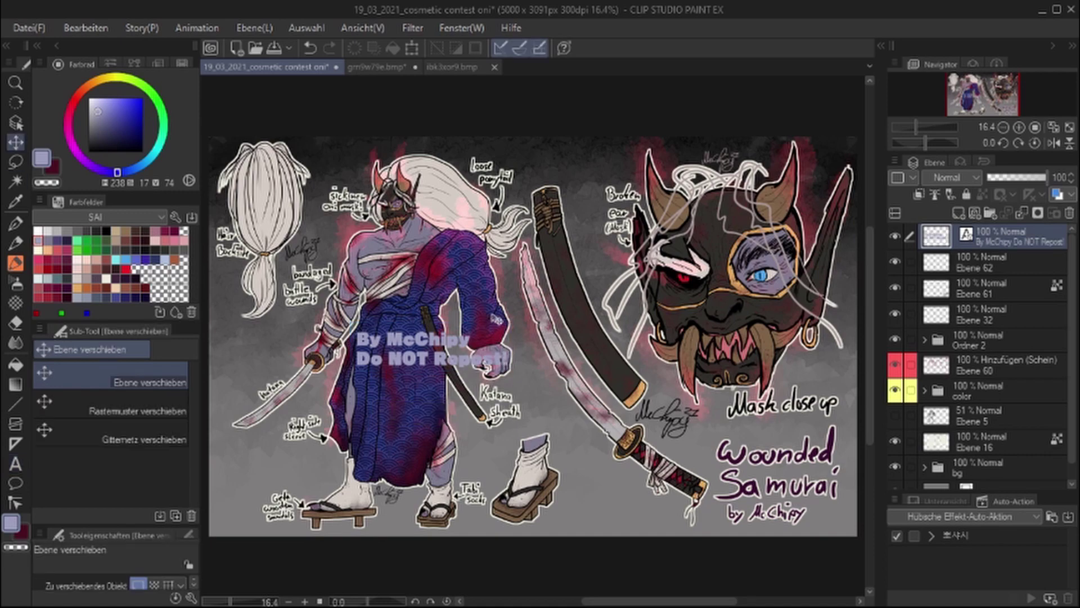
Try enlarging the watermark and rotating it diagonally across the standing figure
key(ctrl+t)
drag(510, 365, 681, 537)
drag(451, 450, 394, 214)
drag(692, 169, 619, 95)
drag(401, 356, 463, 318)
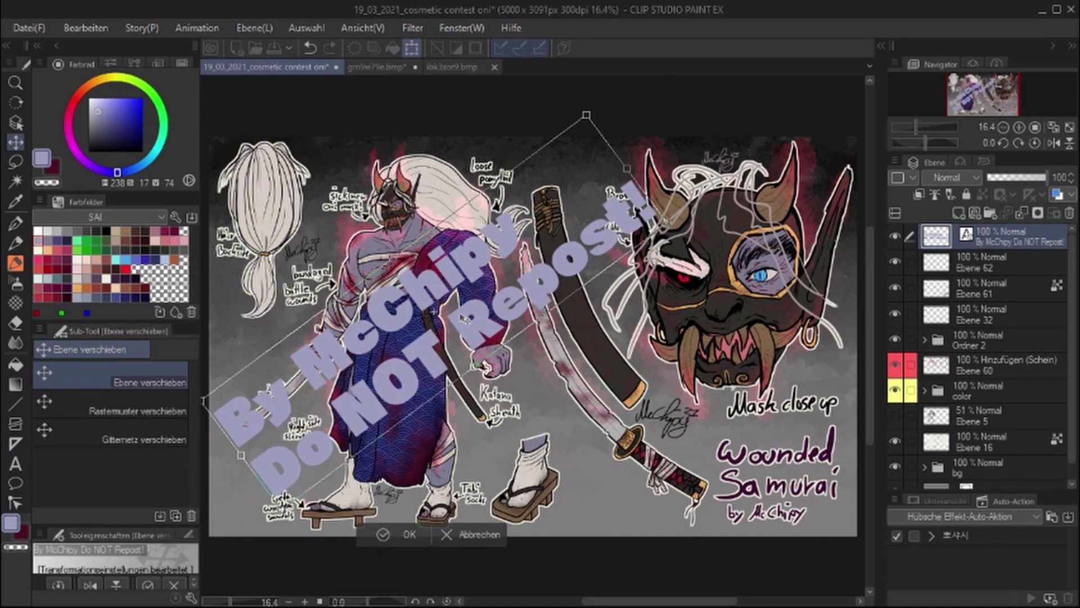
key(Return)
Duplicate the diagonal watermark and move the copy over the katana and the mask close-up
key(ctrl+c)
key(ctrl+v)
key(ctrl+t)
drag(525, 217, 798, 215)
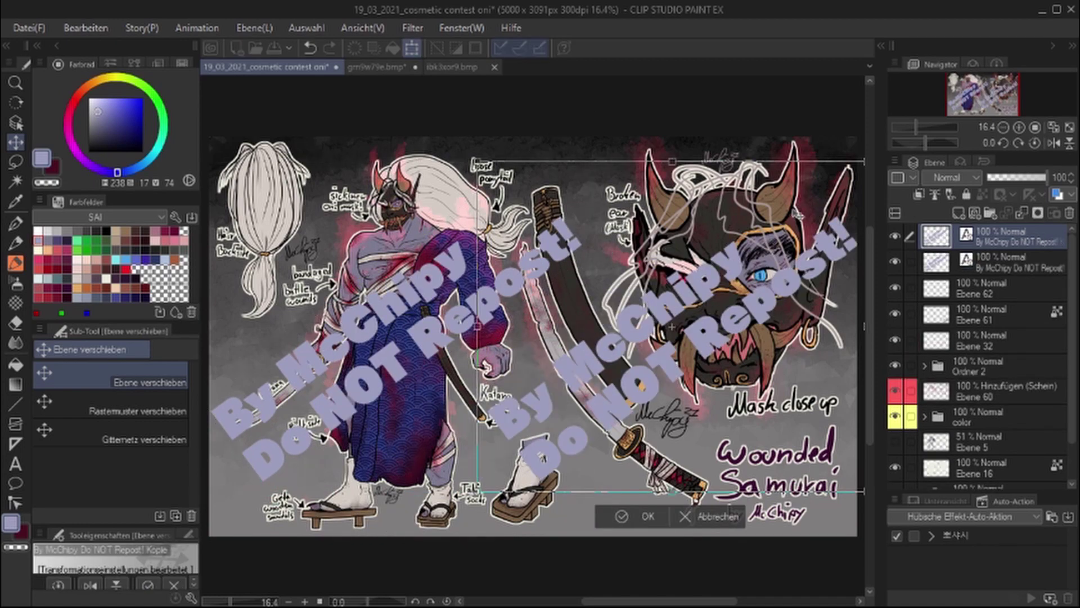
key(Return)
Set both watermark layers to Hinzufügen (Schein) blending at 10% opacity, and remove the second copy
click(993, 261)
click(1063, 180)
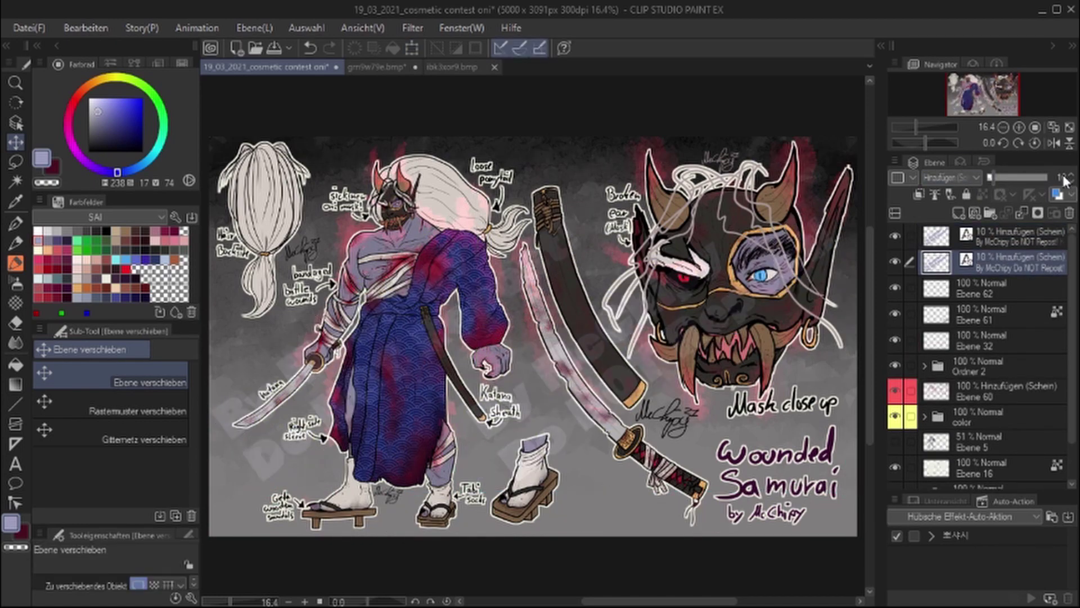
click(1025, 233)
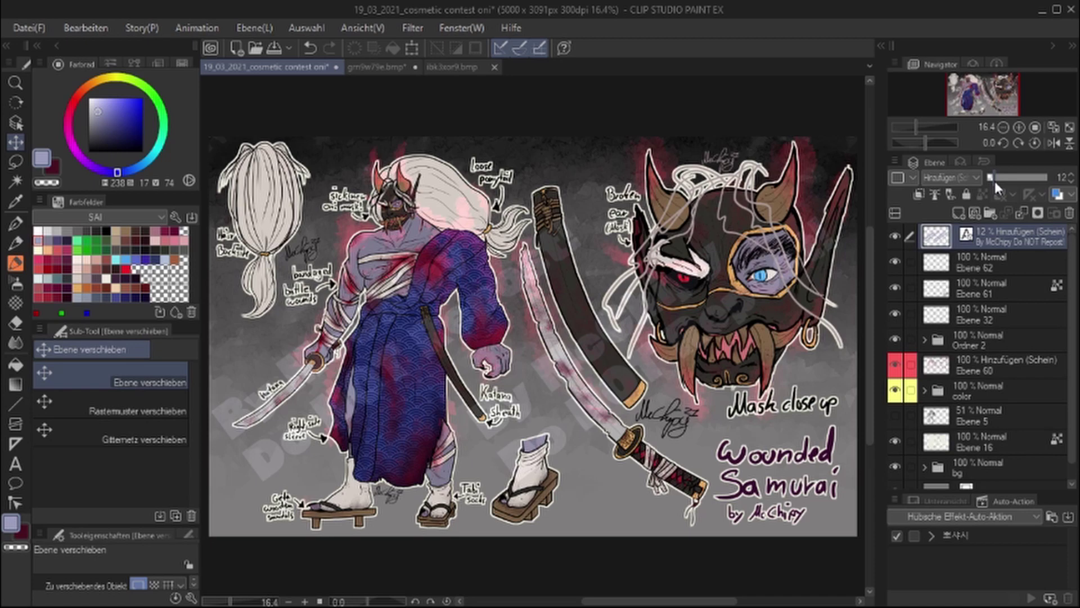
Undo the large diagonal watermark to return to the small horizontal text
key(ctrl+z)
key(ctrl+z)
key(ctrl+z)
key(ctrl+z)
key(ctrl+z)
key(ctrl+z)
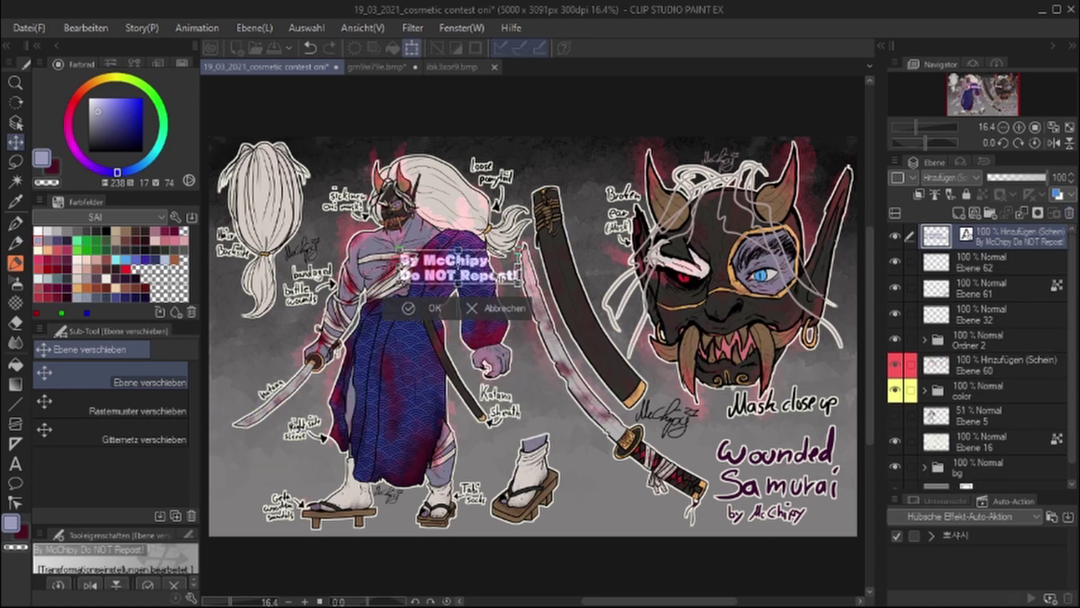
Place the small watermark text over the kimono and beside the mask's jaw, and set its layer opacity to 20%
key(ctrl+z)
key(ctrl+z)
key(ctrl+z)
click(994, 177)
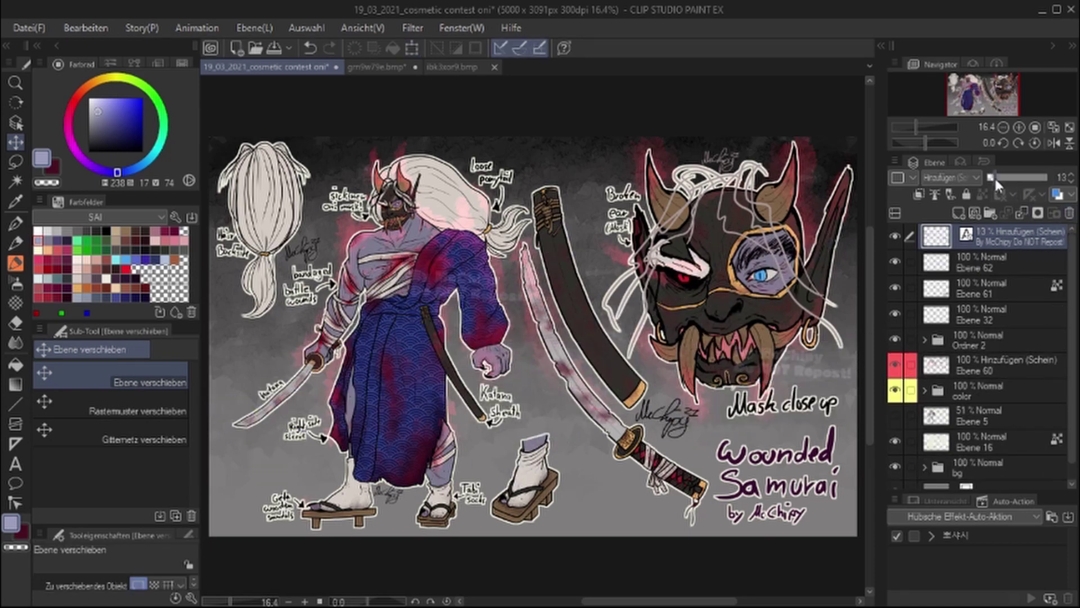
key(ctrl+s)
key(ctrl+z)
key(ctrl+z)
key(ctrl+z)
key(ctrl+z)
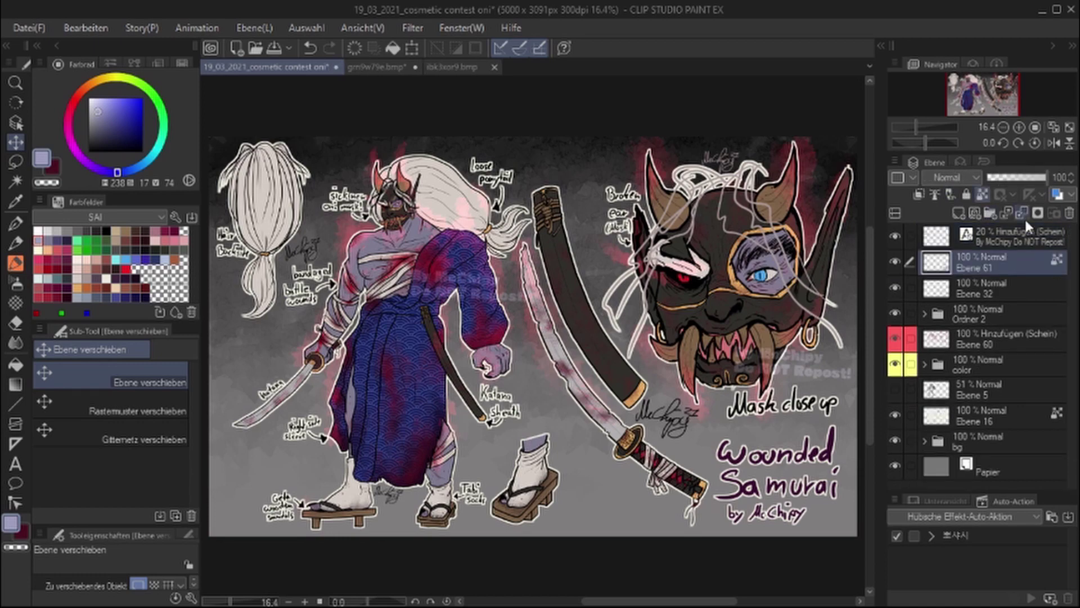
Hide the red glow layer Ebene 60 and select the line-art folder Ordner 2
click(923, 338)
click(923, 339)
click(918, 290)
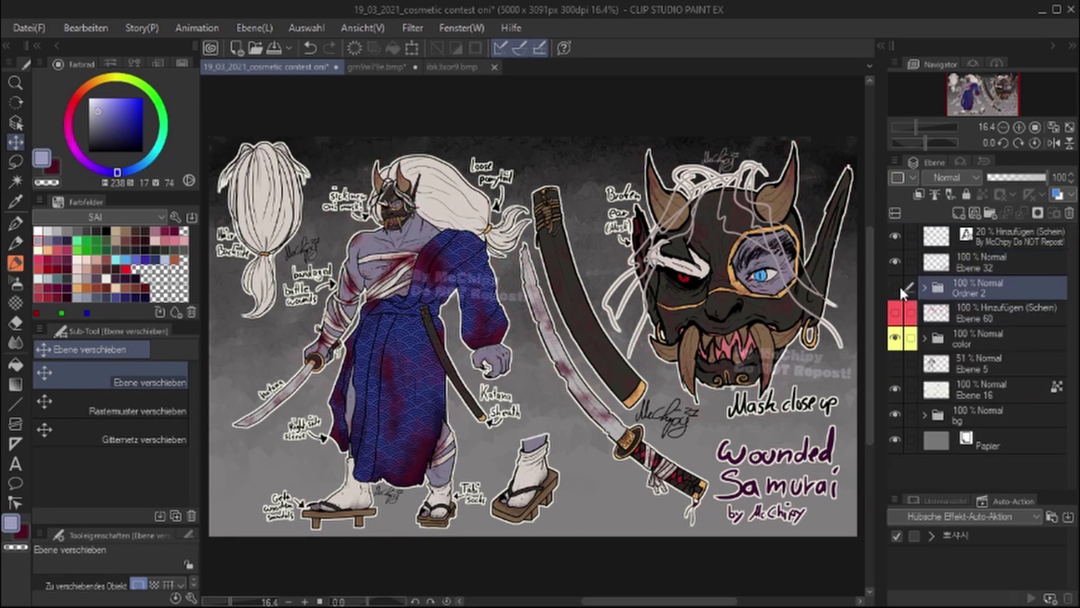
key(ctrl+z)
Load the line-colour auto-action set and run its "darkly" action on Ordner 2 with the outline and watermark layers hidden
click(962, 516)
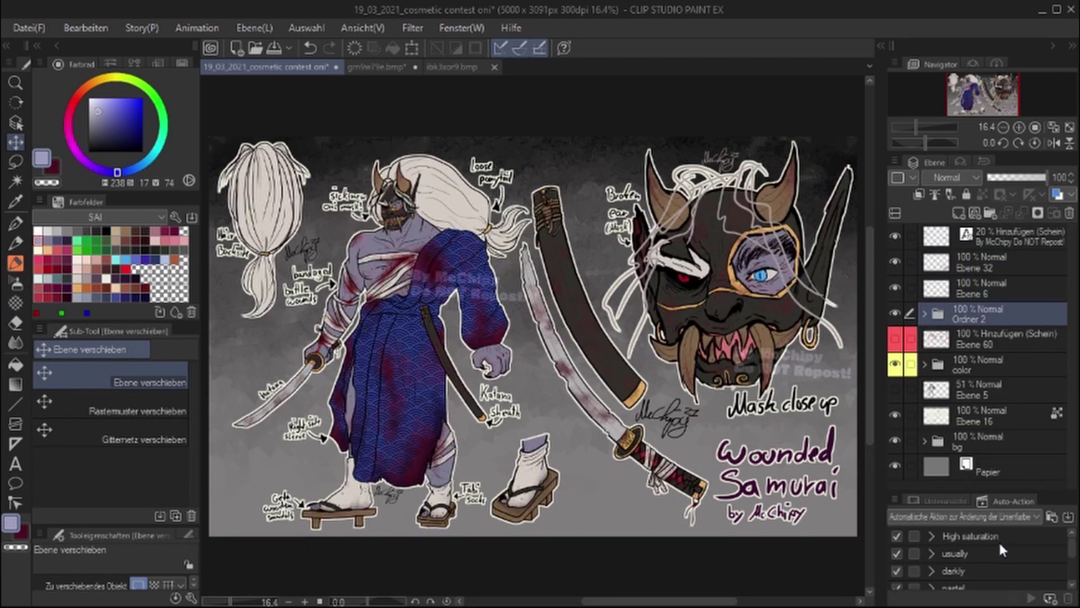
click(956, 571)
click(1031, 598)
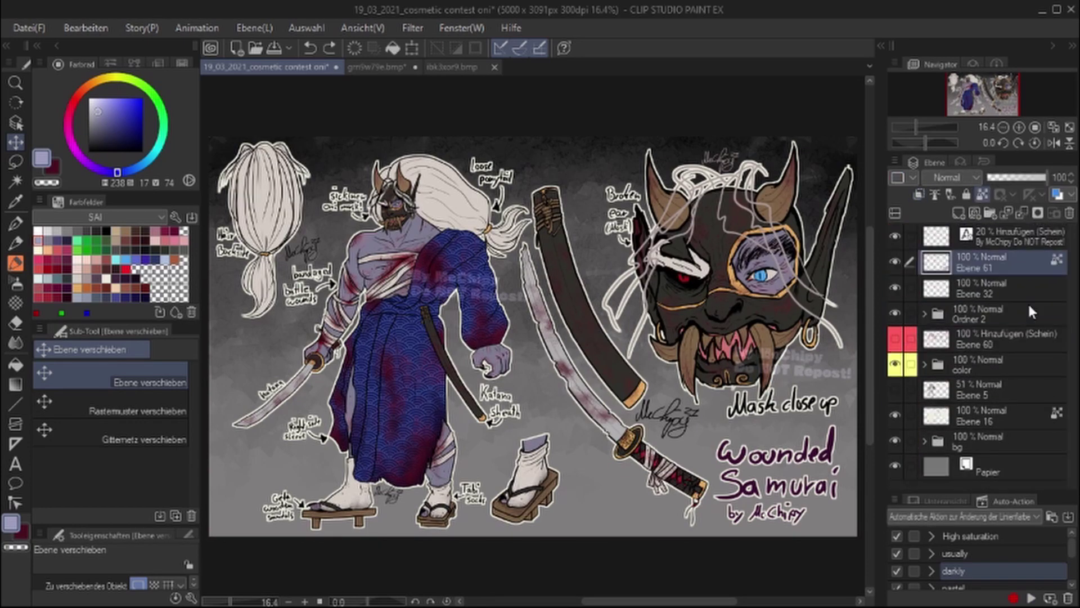
click(970, 343)
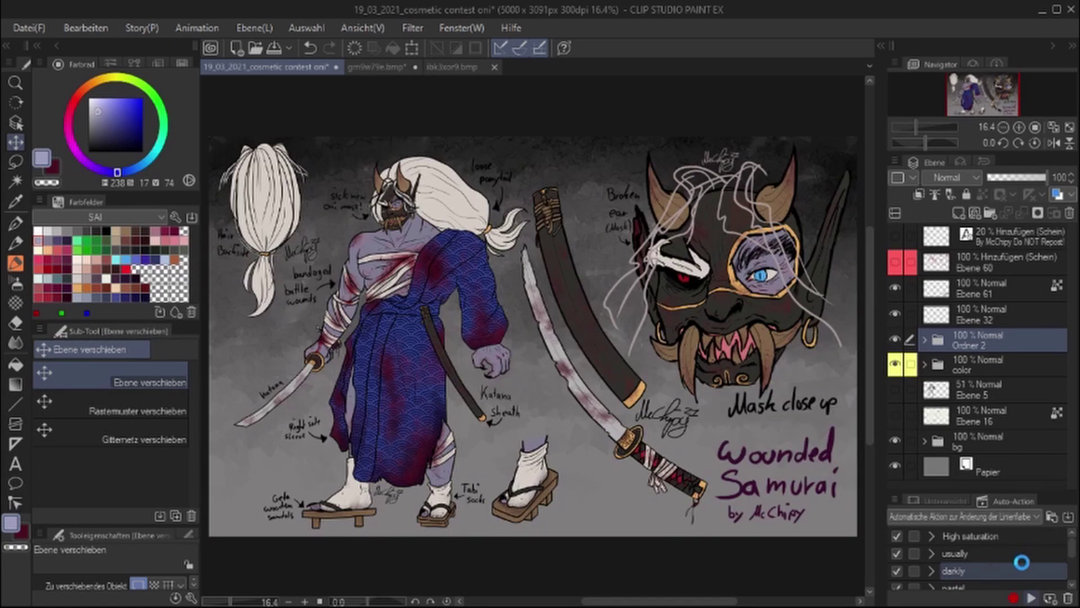
Set the line-colour layer color 2 to 40% opacity, and show the outline layer Ebene 16 at 60% opacity
scroll(855, 292, up, 2)
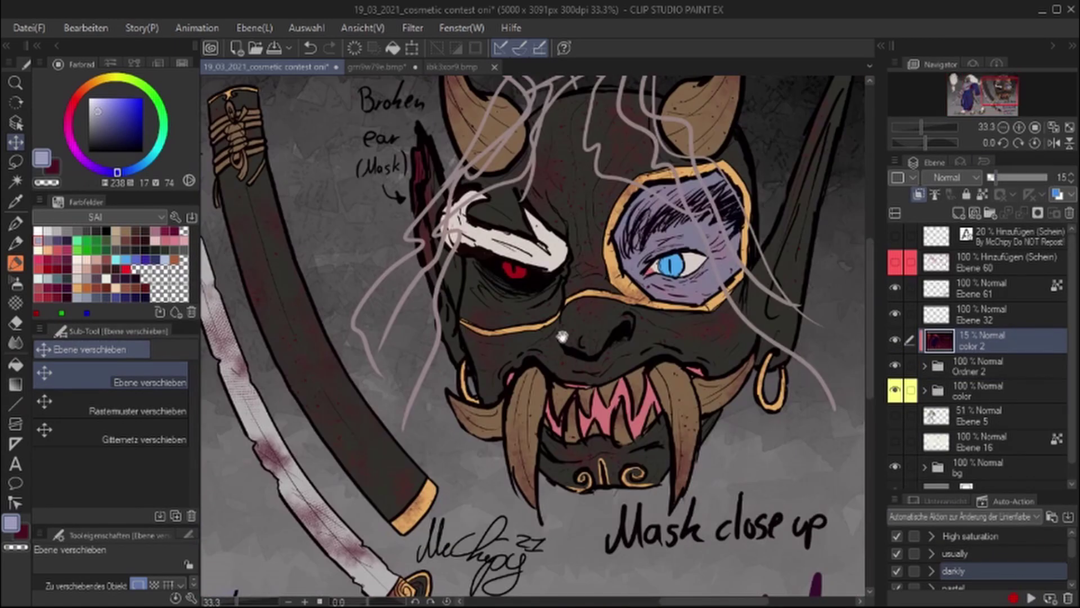
scroll(564, 353, down, 2)
click(1004, 177)
scroll(368, 257, up, 2)
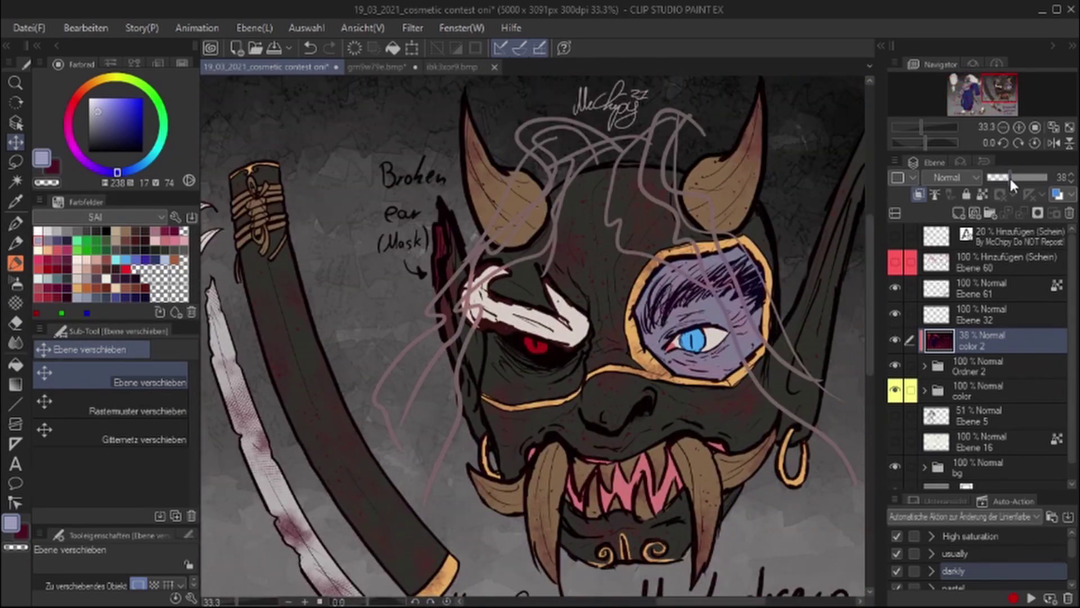
click(1009, 176)
key(ctrl+0)
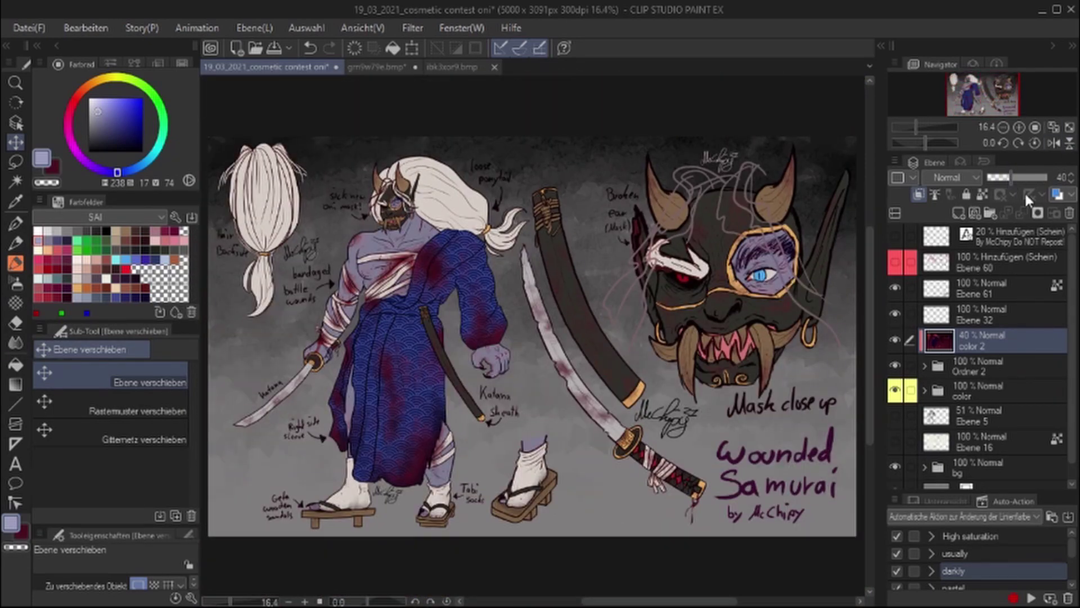
click(896, 444)
click(1028, 176)
Show the watermark and add a paper texture layer on top in Multiplizieren mode at 15% opacity
click(894, 235)
click(958, 212)
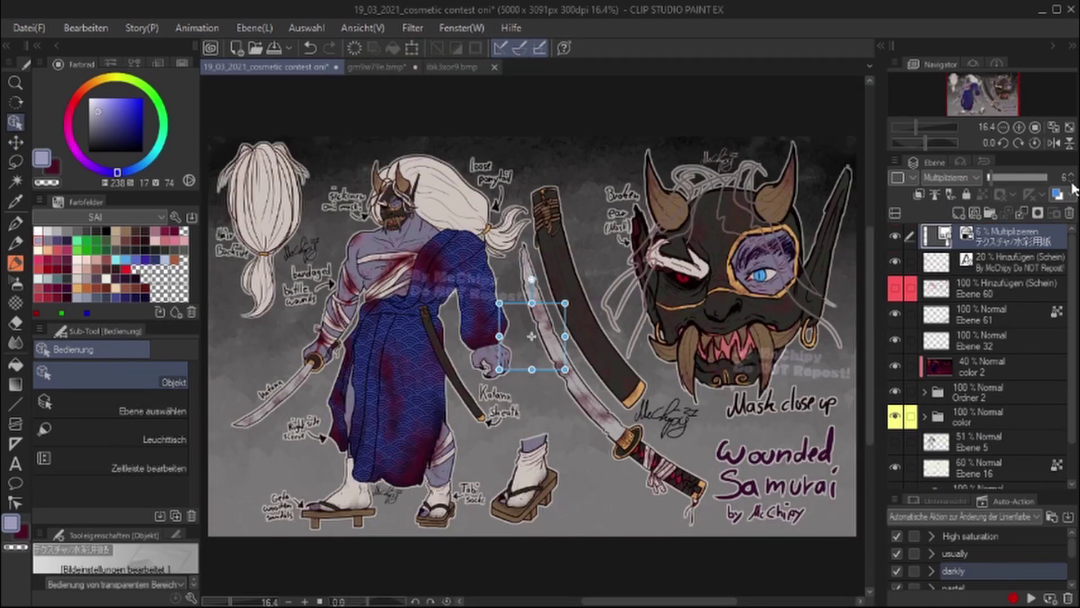
scroll(578, 198, up, 8)
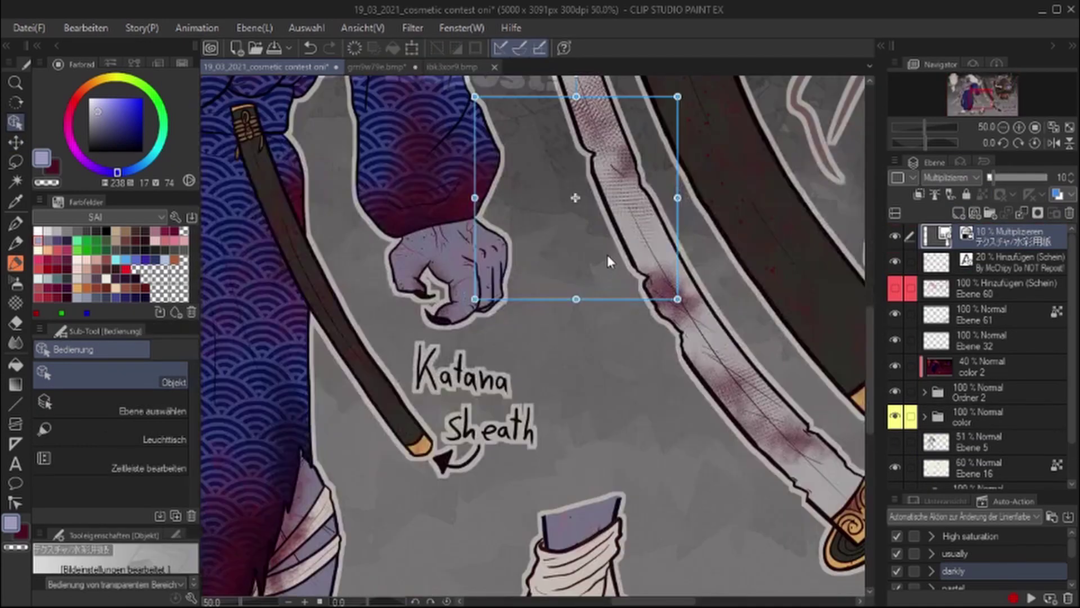
scroll(579, 198, down, 3)
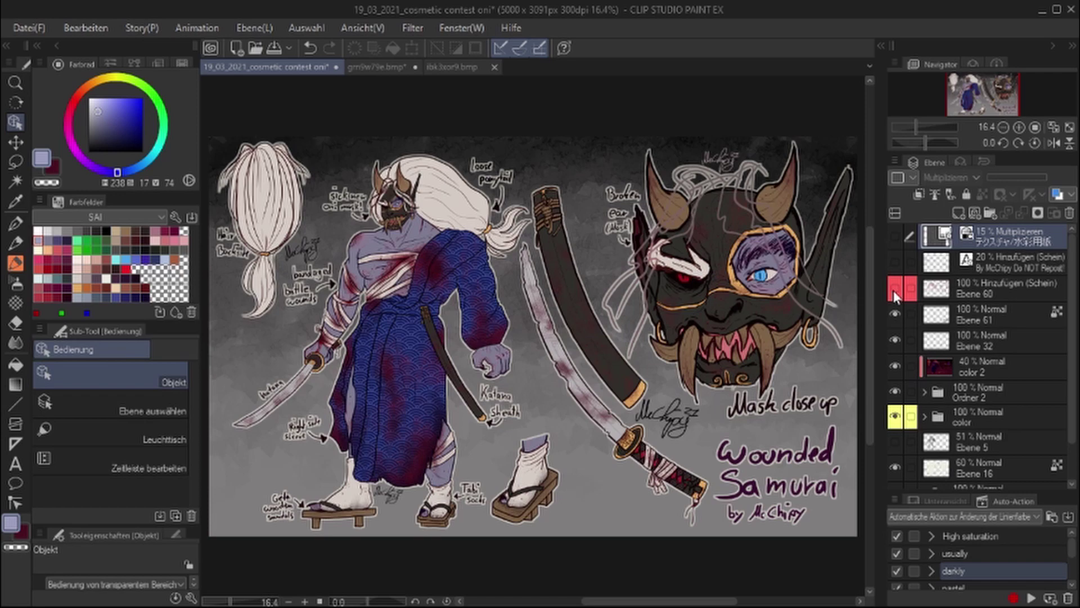
Group the artwork layers from Ebene 61 to Ebene 16 into folder Ordner 10 and run the 뽀샤시 effect auto-action on it
click(978, 317)
click(923, 315)
click(895, 338)
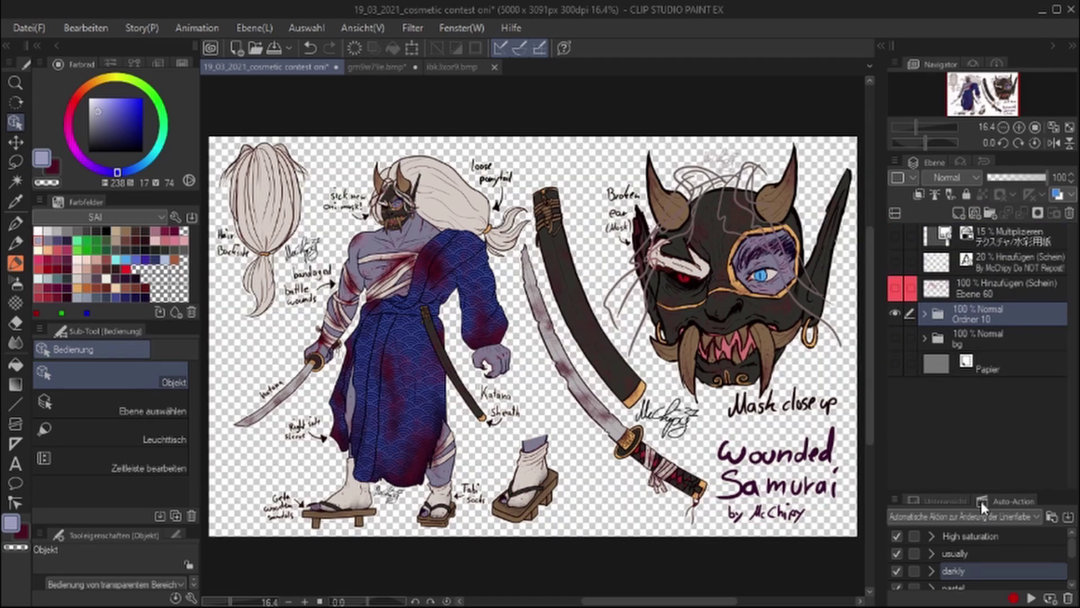
click(924, 313)
scroll(970, 394, down, 2)
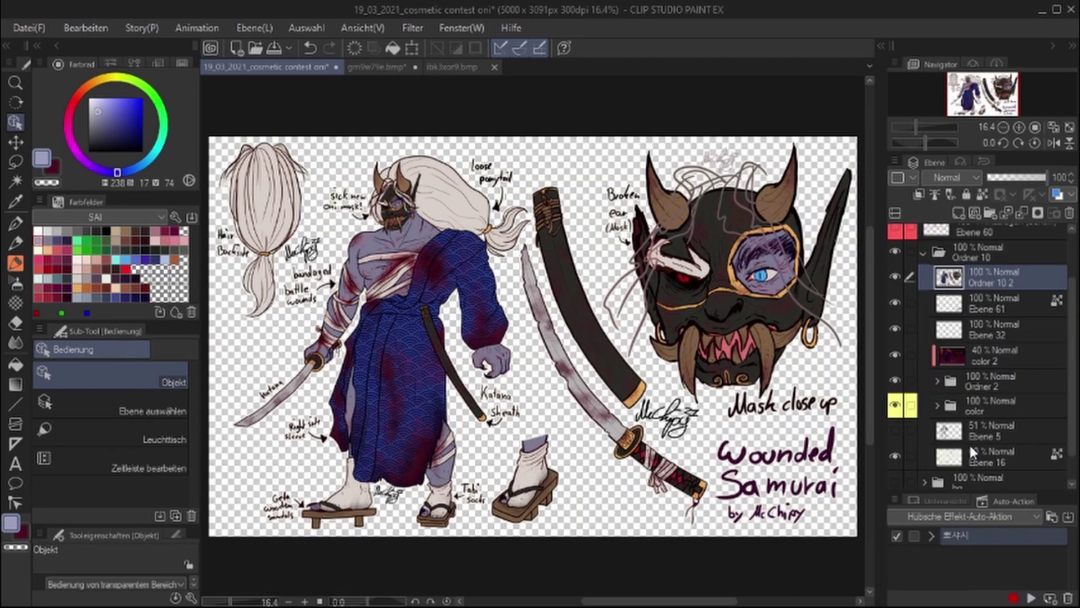
Remove layer Ebene 5 from Ordner 10 and show the background, watermark and texture layers again
click(969, 442)
key(ctrl+e)
click(894, 451)
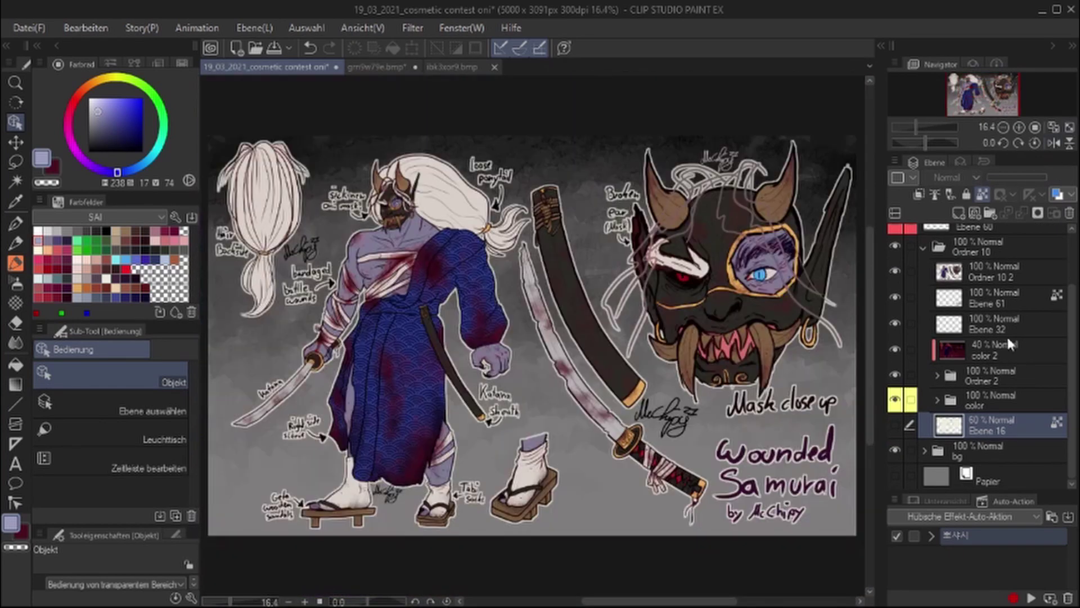
click(923, 247)
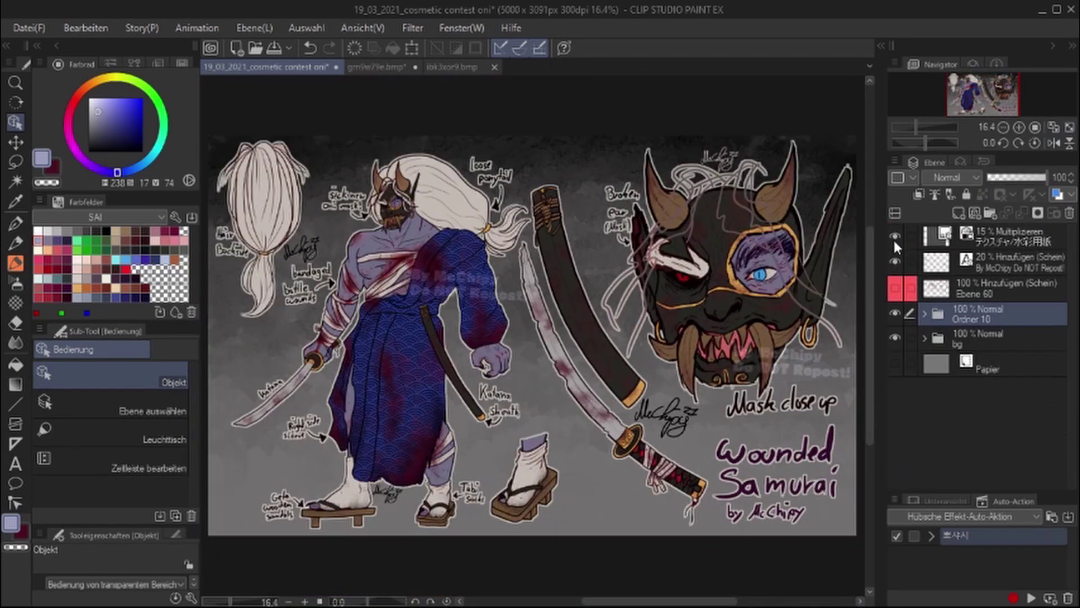
Compare the sheet with the red glow layer Ebene 60 shown and hidden, and save the document with it hidden
click(897, 286)
key(b)
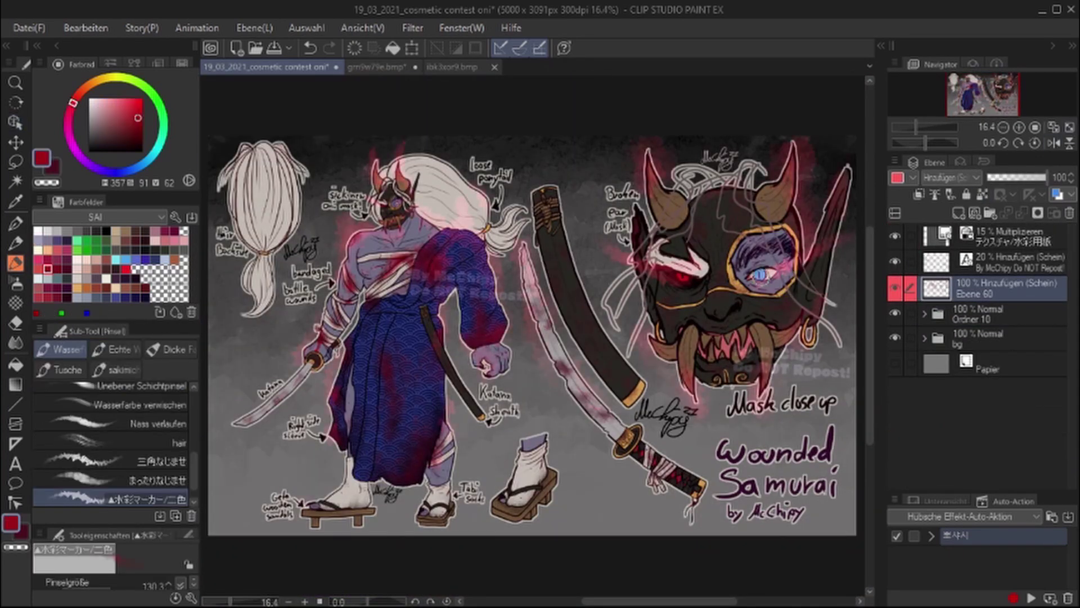
click(895, 287)
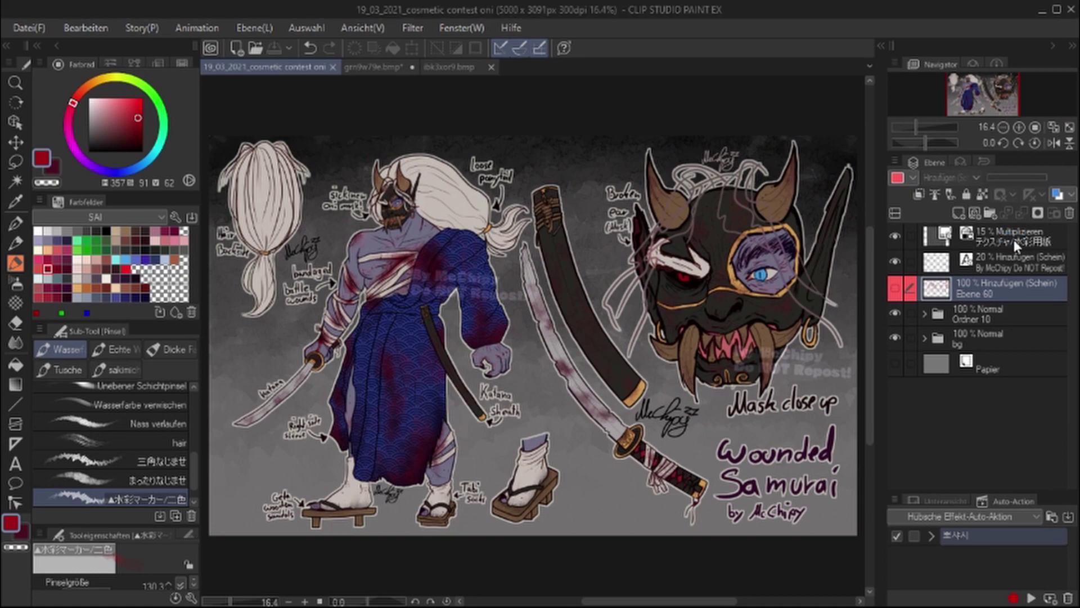
Lower the opacity of the effect layer Ordner 10 2 to 30% and of the outline layer Ebene 16 to 40%
scroll(341, 240, up, 5)
click(923, 314)
click(956, 339)
click(924, 313)
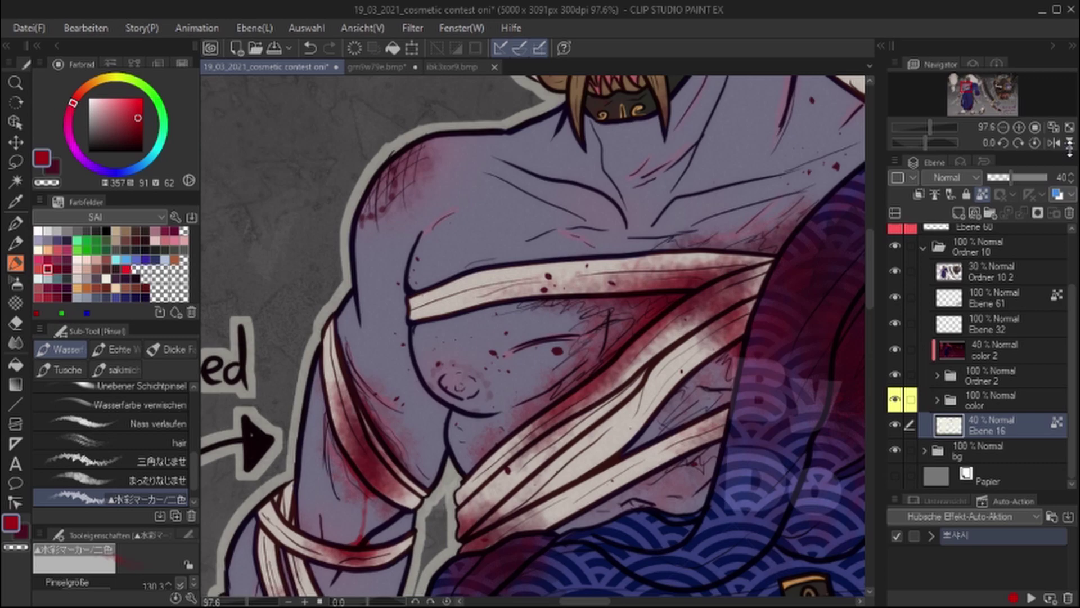
Set the outline layer Ebene 16 to 100% opacity, collapse Ordner 10 and save the document
key(ctrl+0)
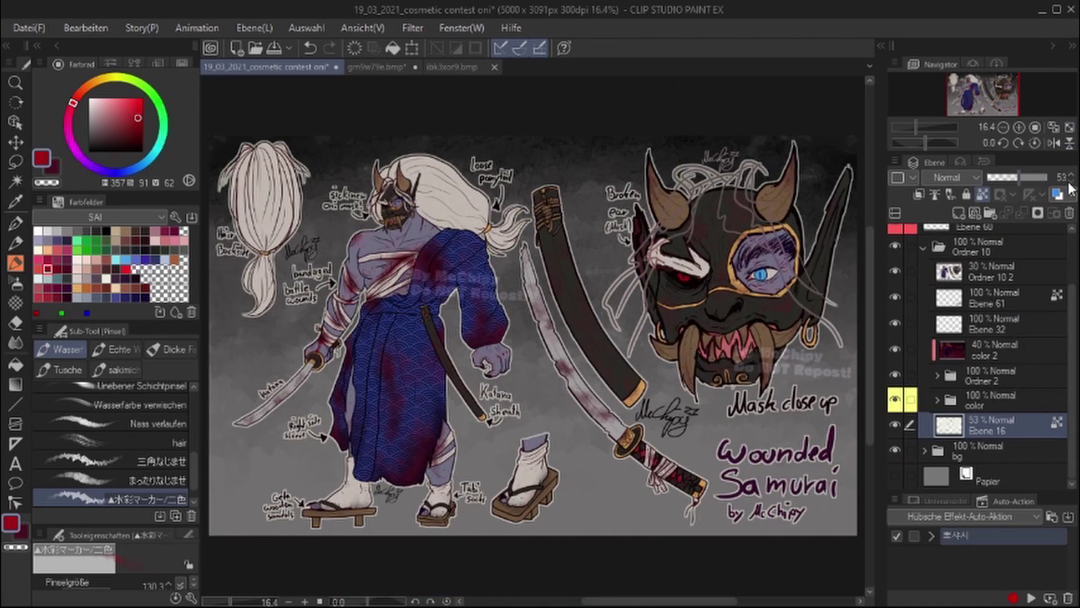
click(1056, 180)
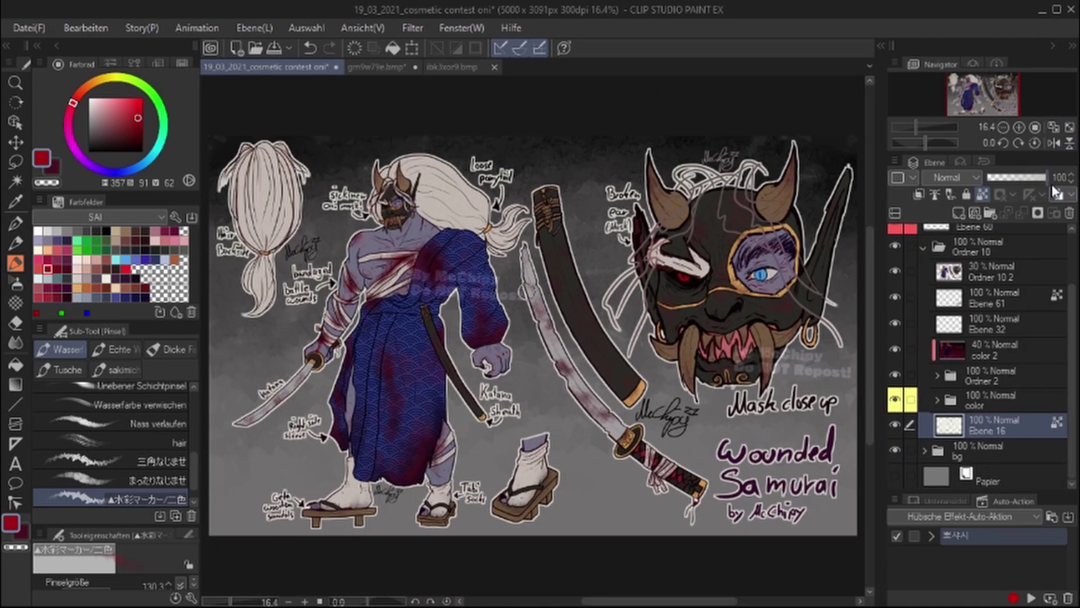
click(923, 248)
click(991, 232)
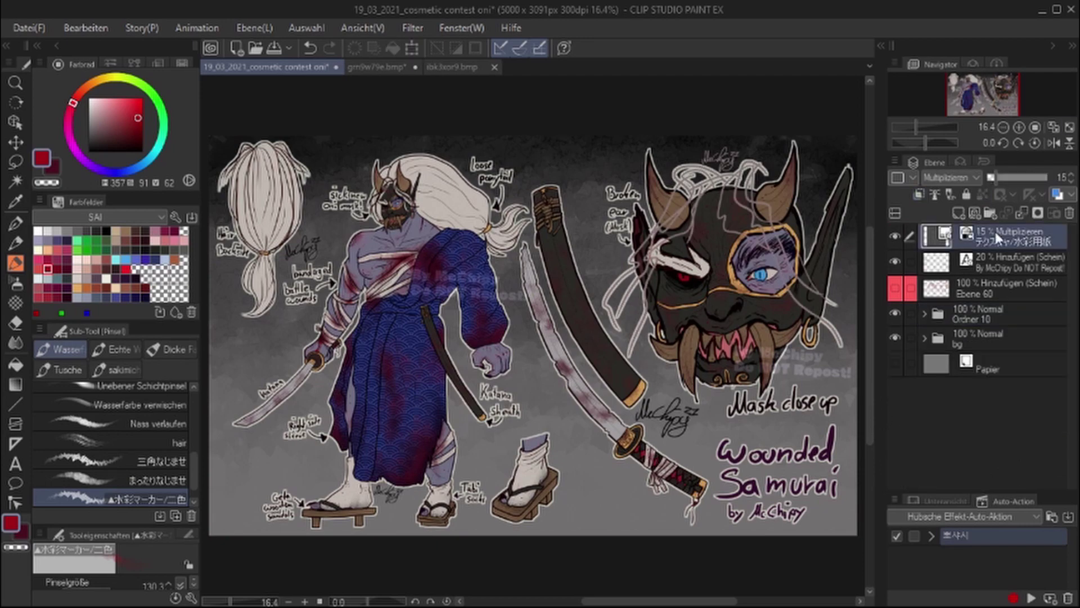
key(ctrl+s)
Show the red glow layer Ebene 60, rename it "Blood Fury" and save the document
click(893, 293)
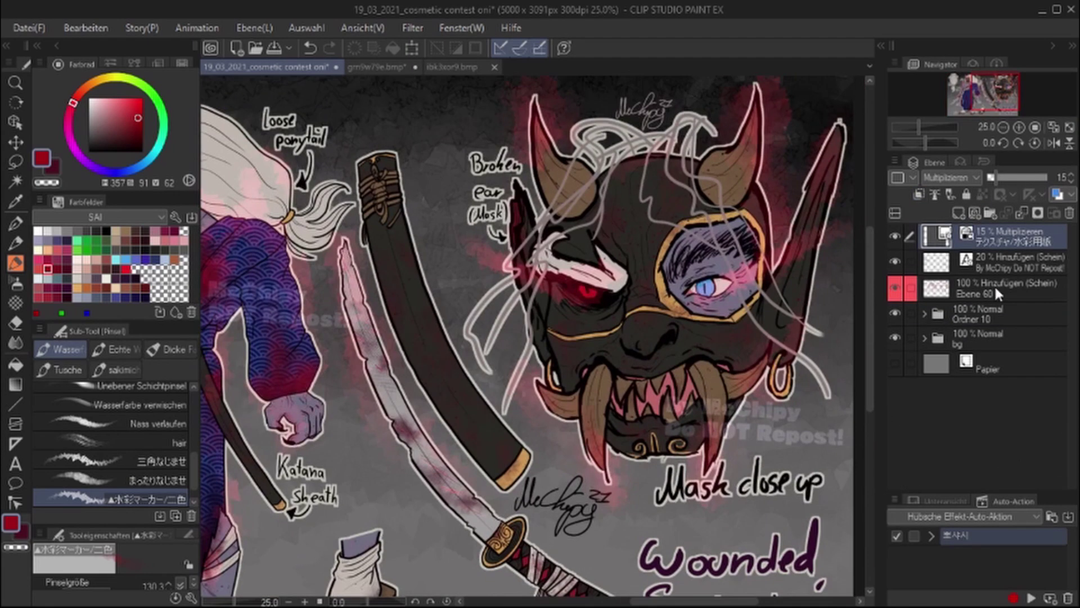
click(994, 285)
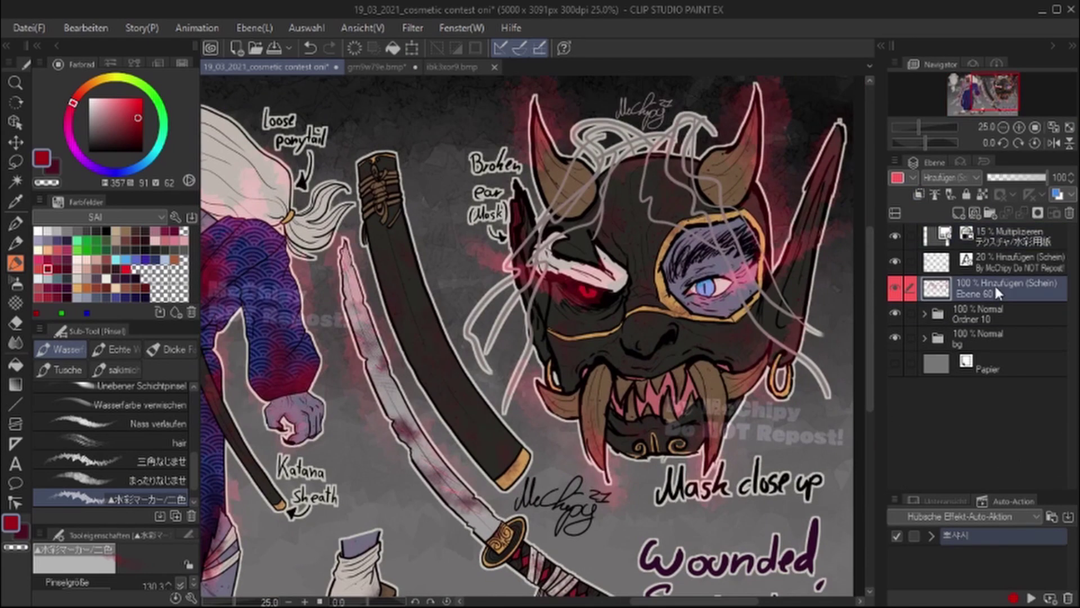
click(1056, 127)
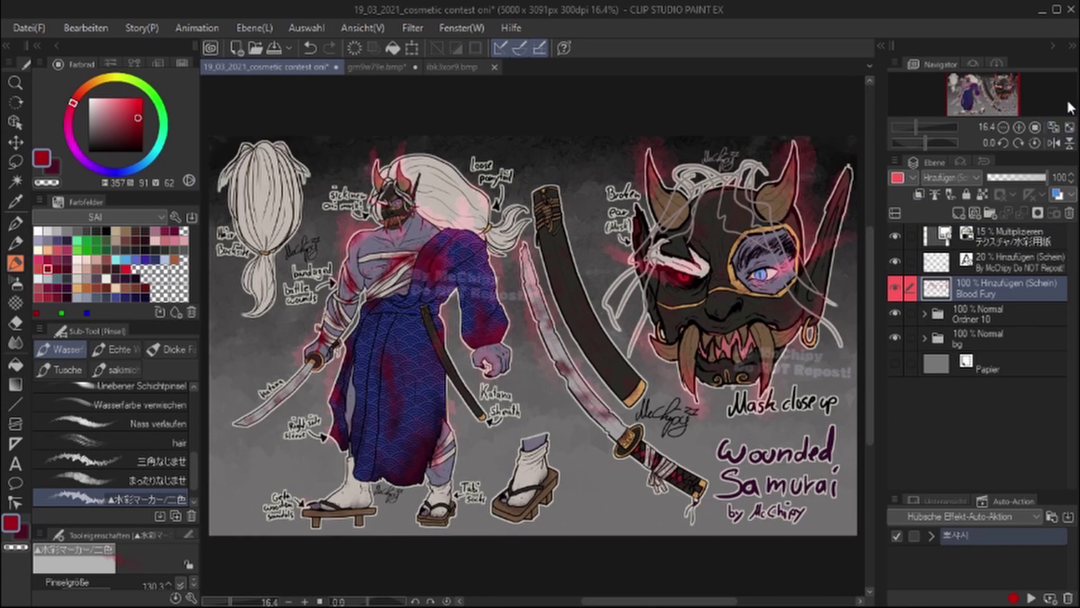
key(ctrl+s)
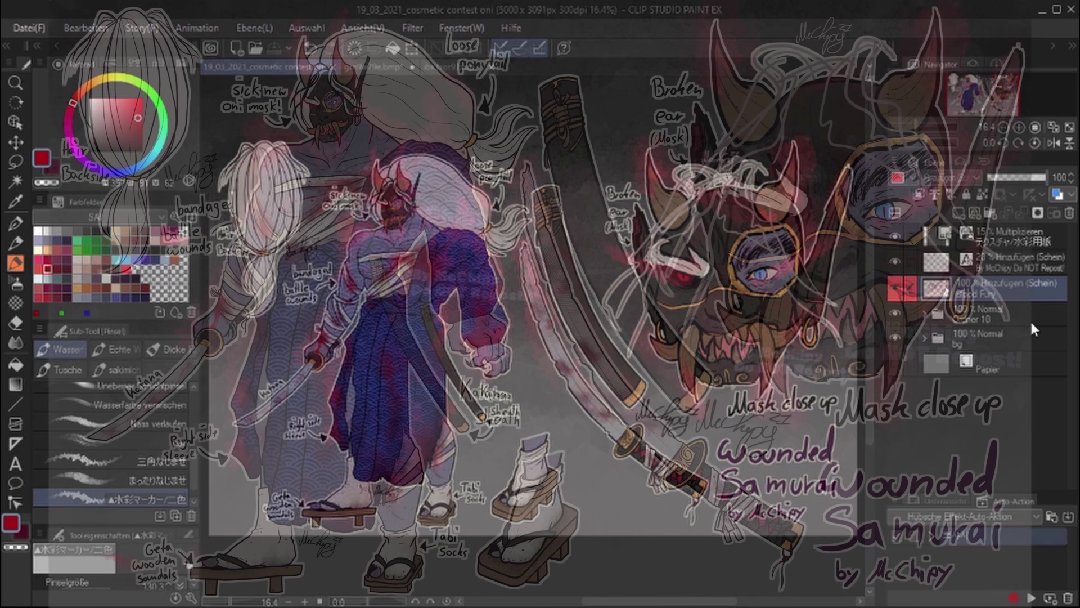